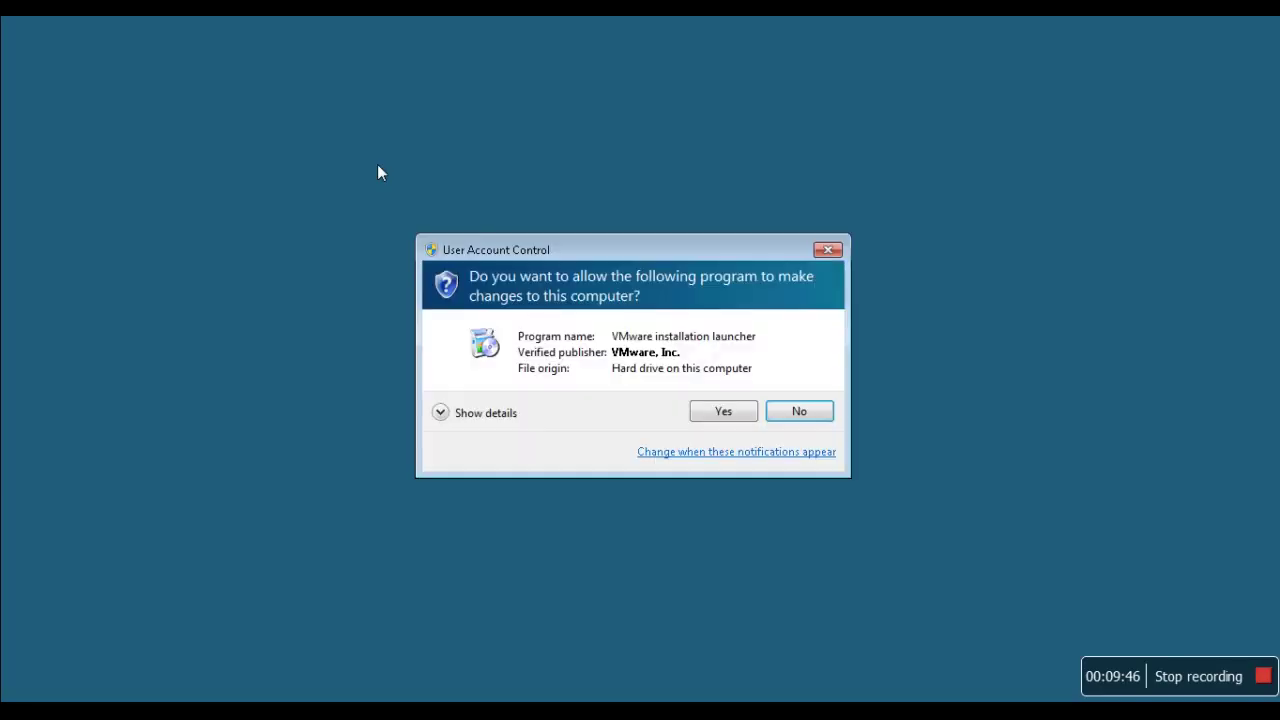
# Allow the VMware installation launcher to make changes to the computer
pyautogui.click(716, 410)
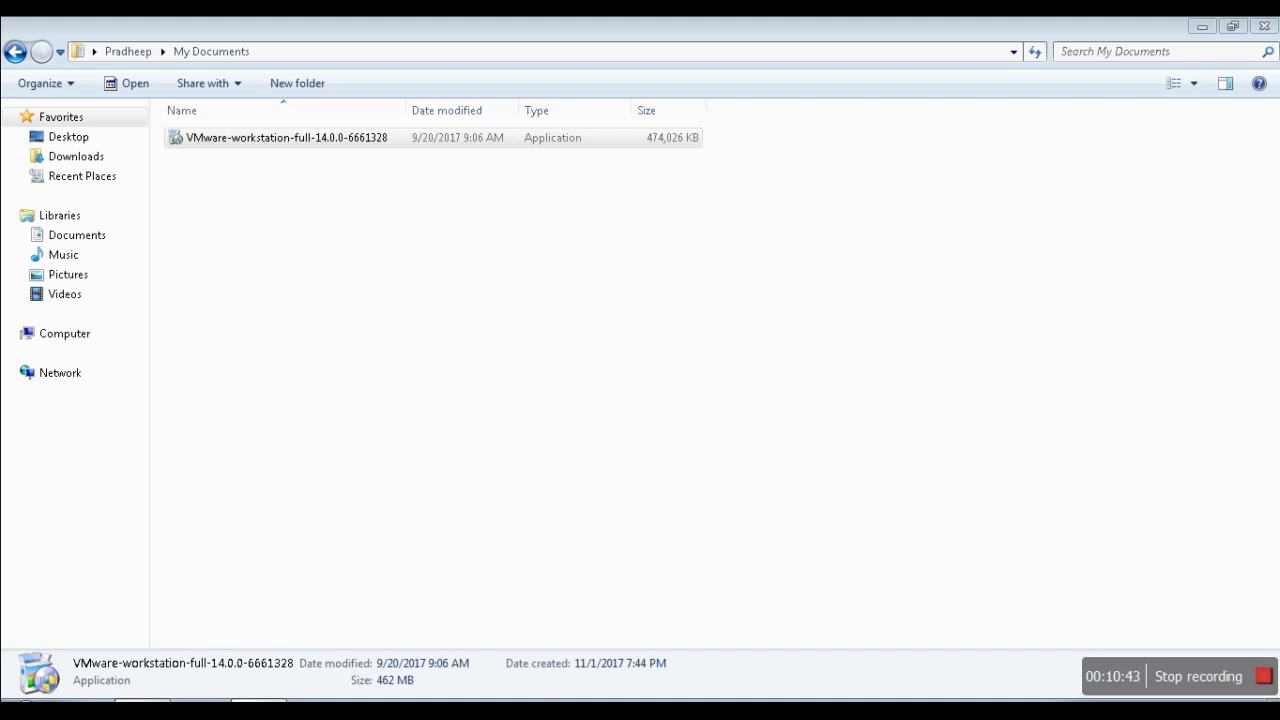
# Open Task Manager and examine the running processes and the CPU and memory performance graphs in a maximised window
pyautogui.rightClick(575, 700)
pyautogui.click(672, 650)
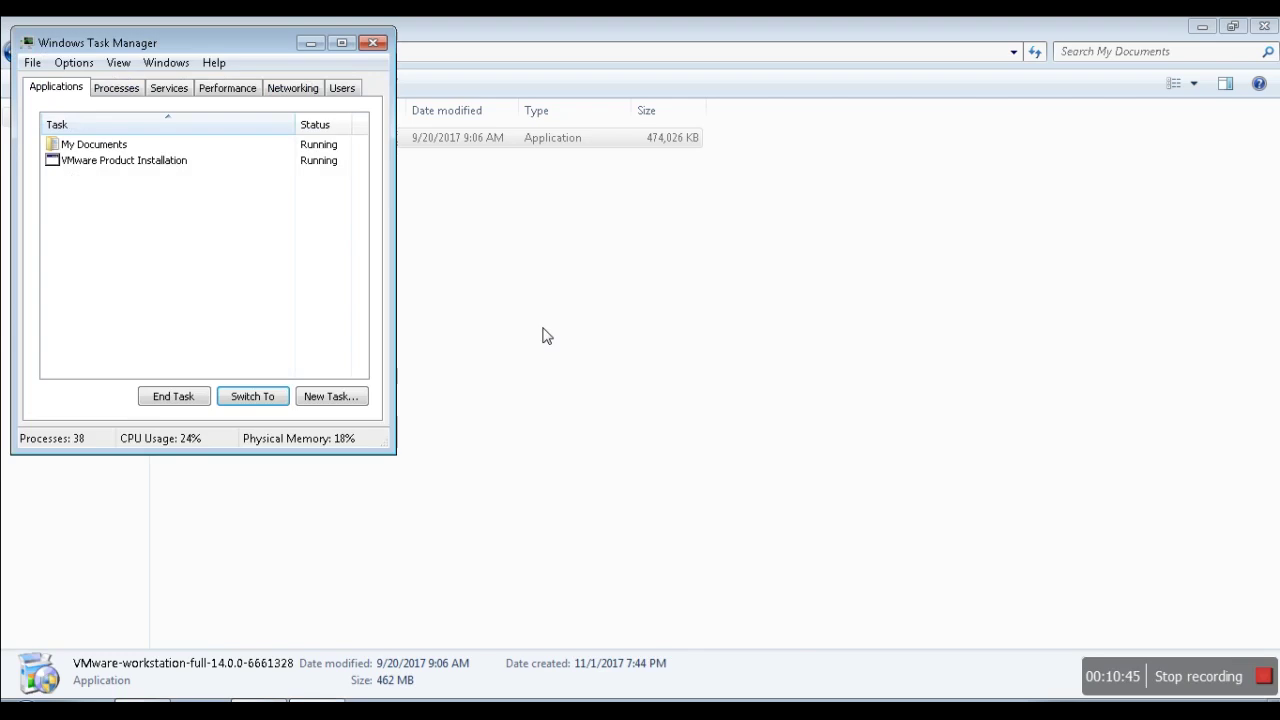
pyautogui.click(127, 91)
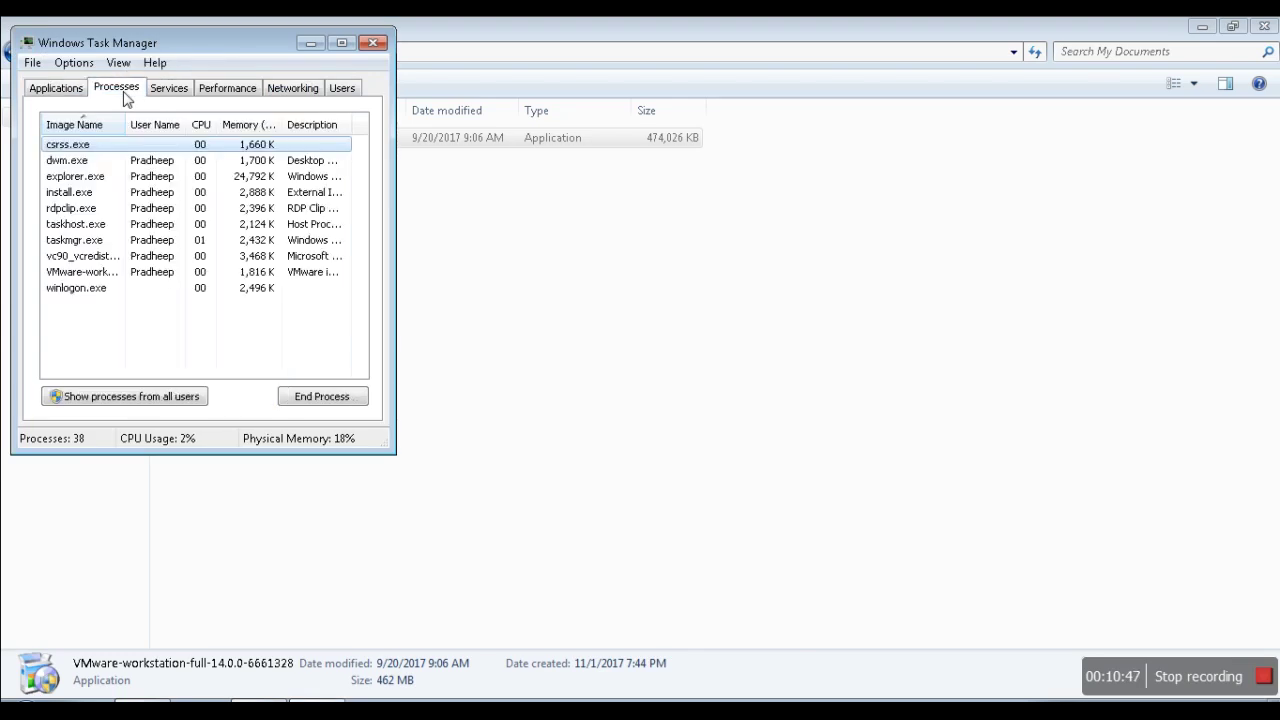
pyautogui.click(218, 91)
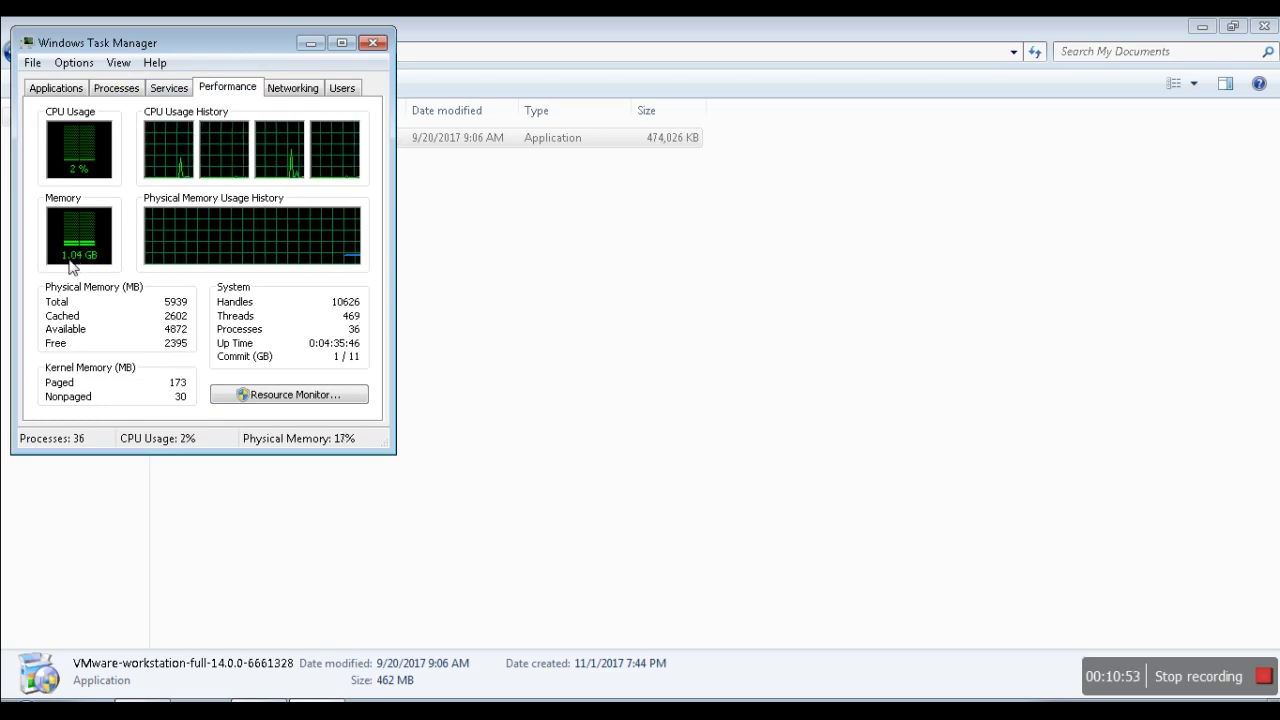
pyautogui.click(334, 44)
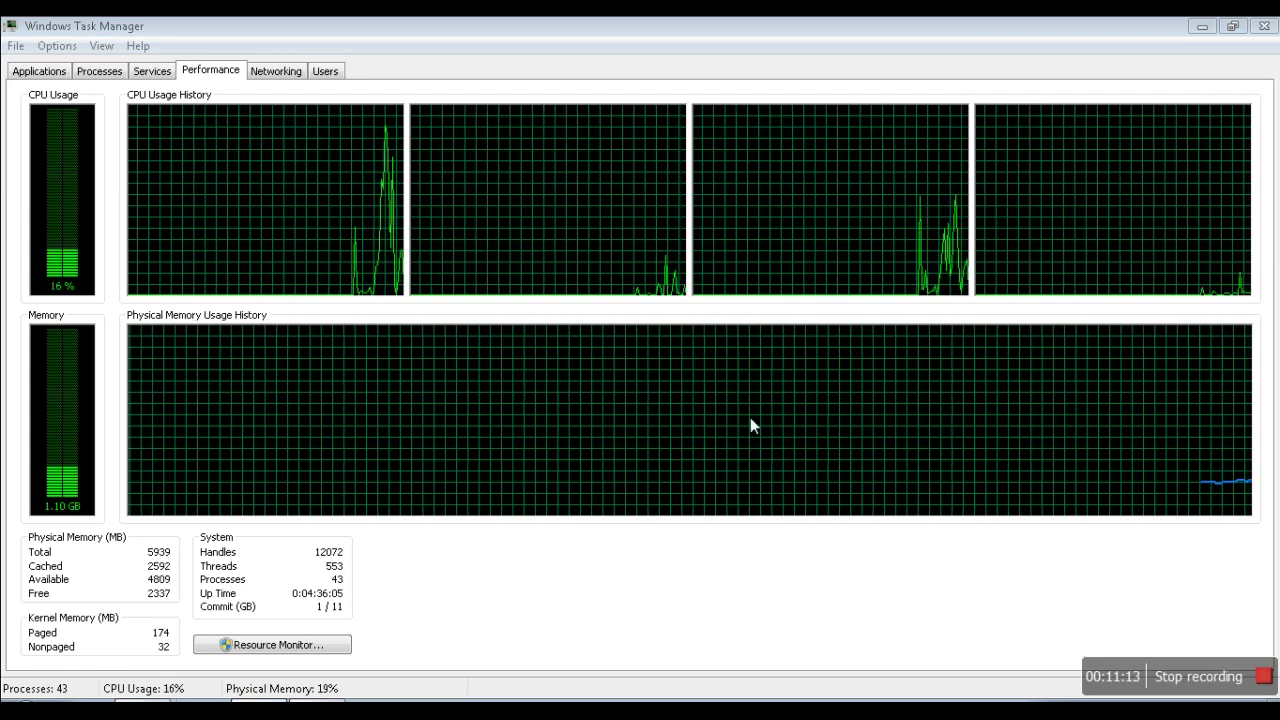
# Open Resource Monitor maximised and examine the CPU usage of the processes and the graphs of the individual cores
pyautogui.click(322, 646)
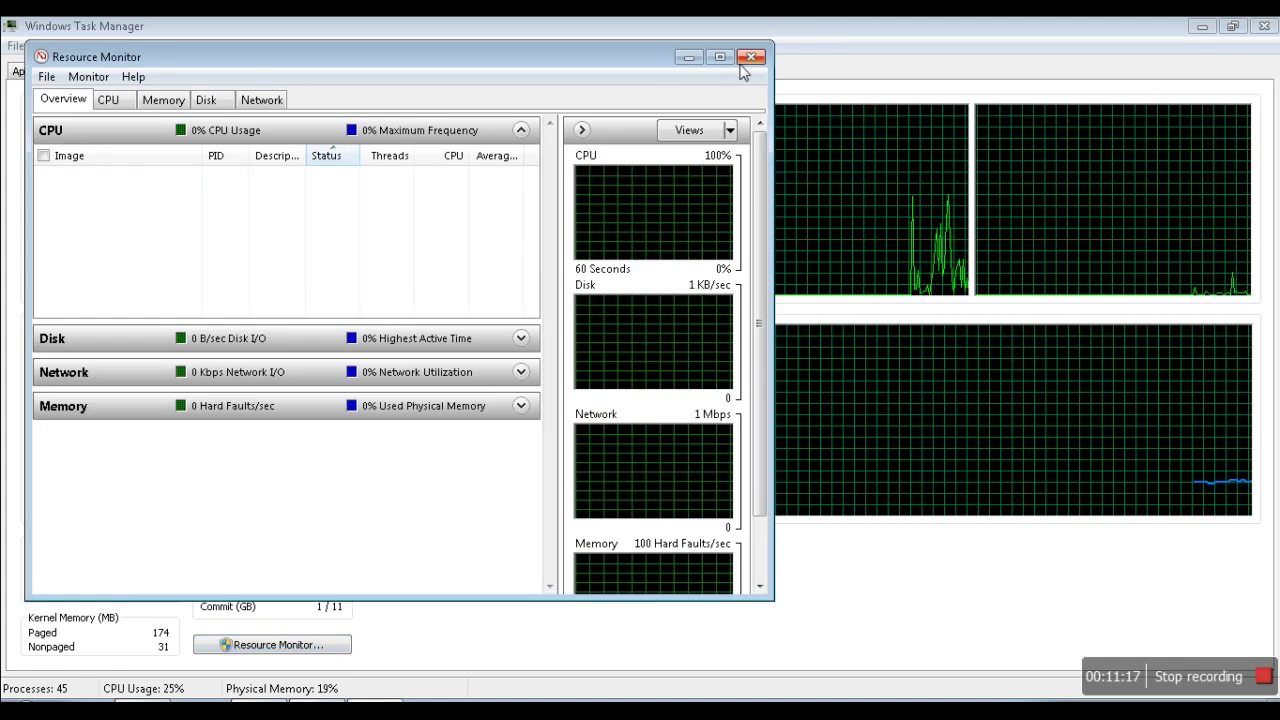
pyautogui.click(720, 60)
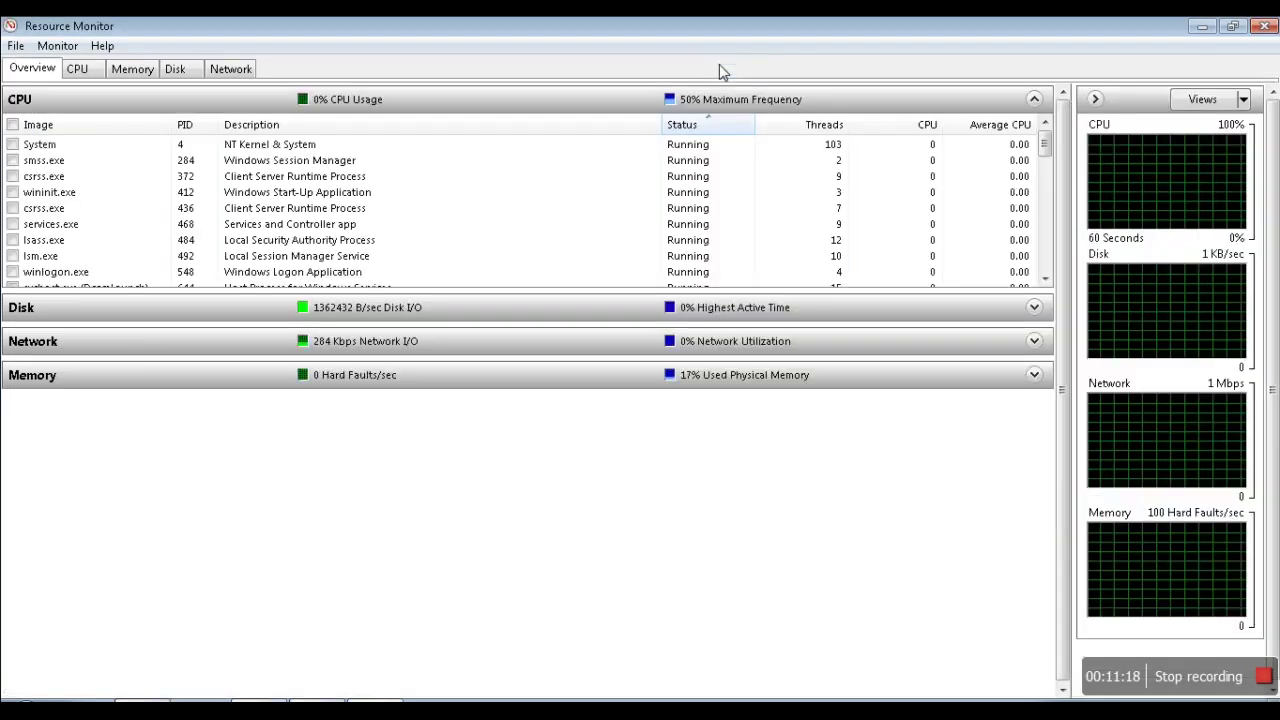
pyautogui.click(88, 68)
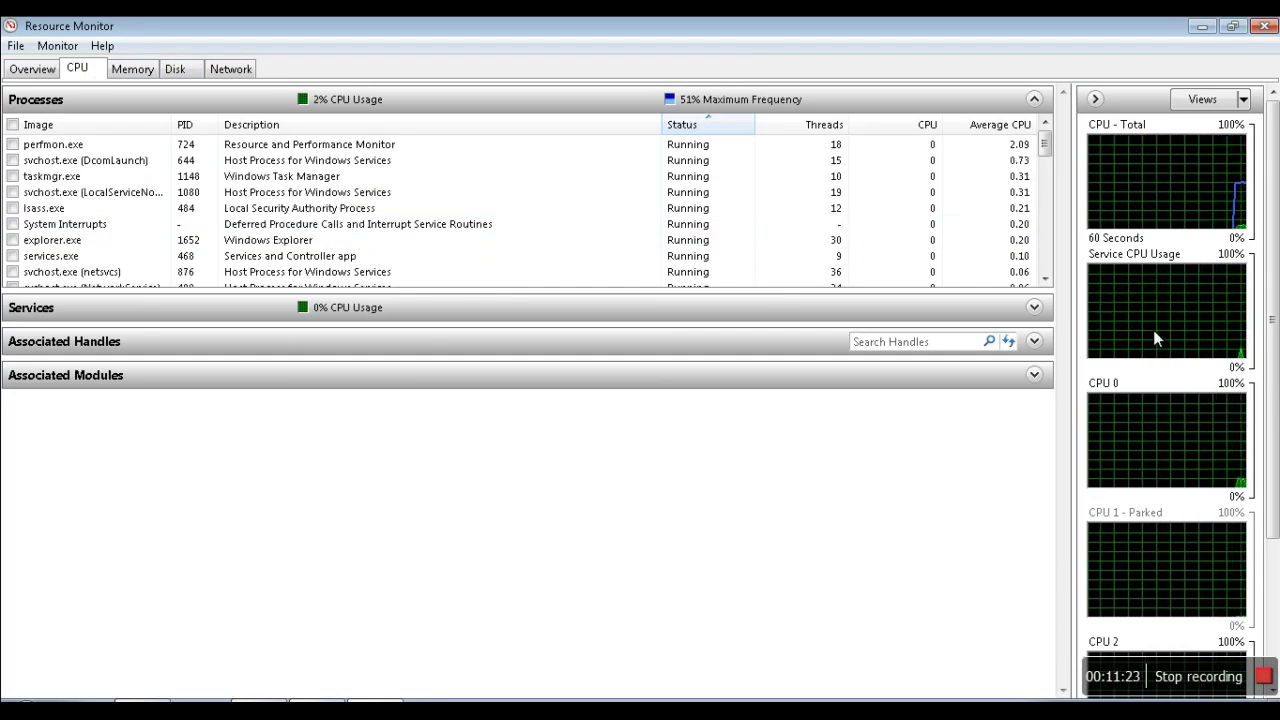
pyautogui.scroll(-3, 1192, 250)
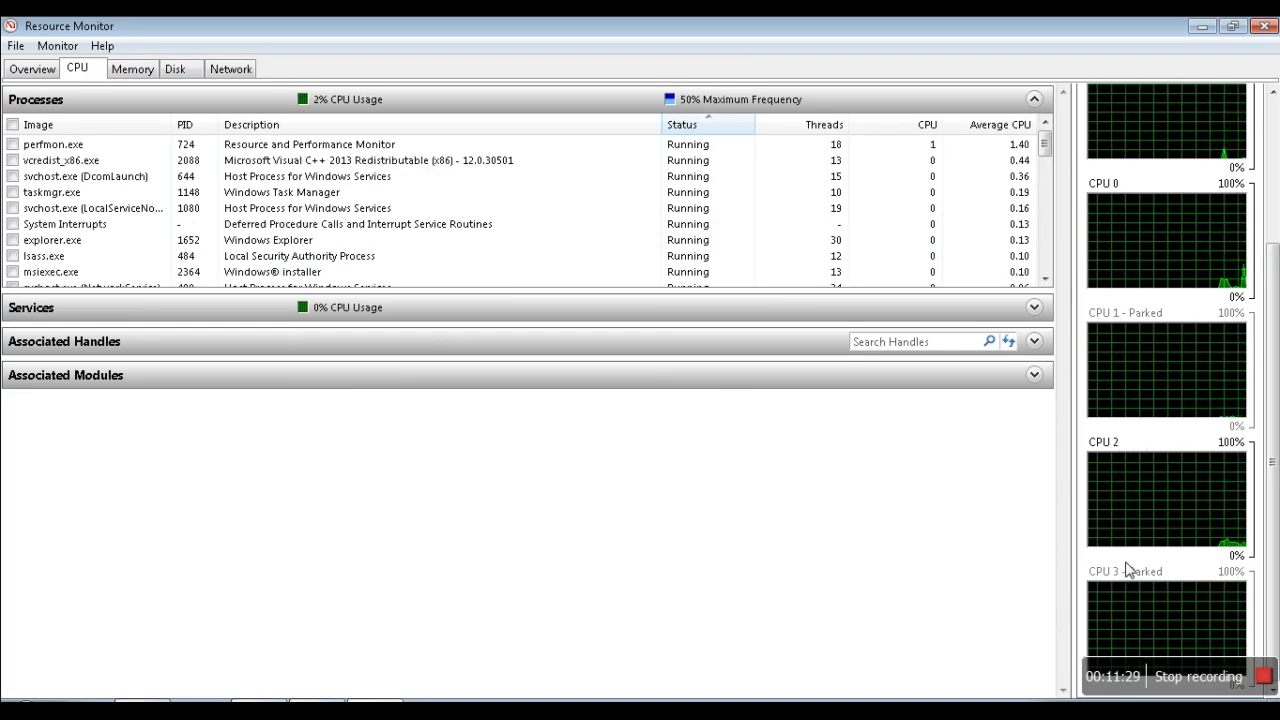
# Examine the memory use per process and the physical memory breakdown in Resource Monitor
pyautogui.click(141, 74)
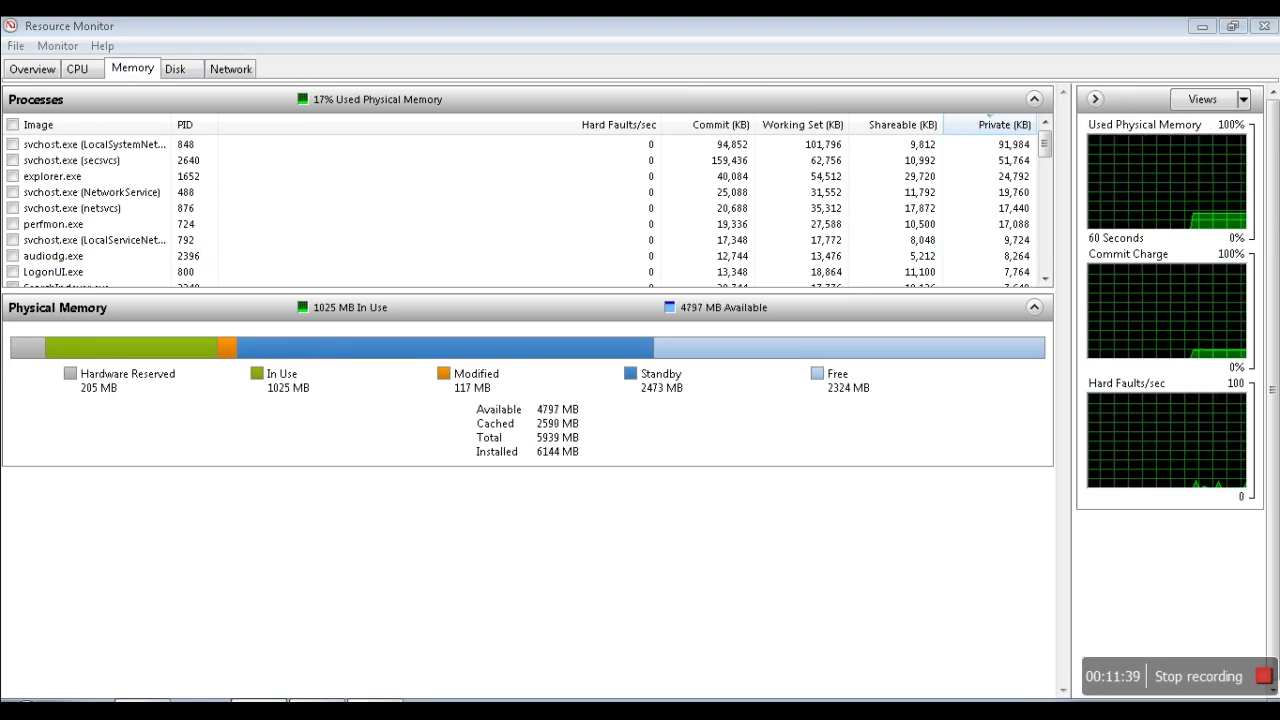
pyautogui.hotkey('alt', 'Tab')
pyautogui.hotkey('alt', 'Tab')
pyautogui.hotkey('alt', 'Tab')
pyautogui.hotkey('alt', 'Tab')
pyautogui.hotkey('alt', 'Tab')
pyautogui.press('Escape')
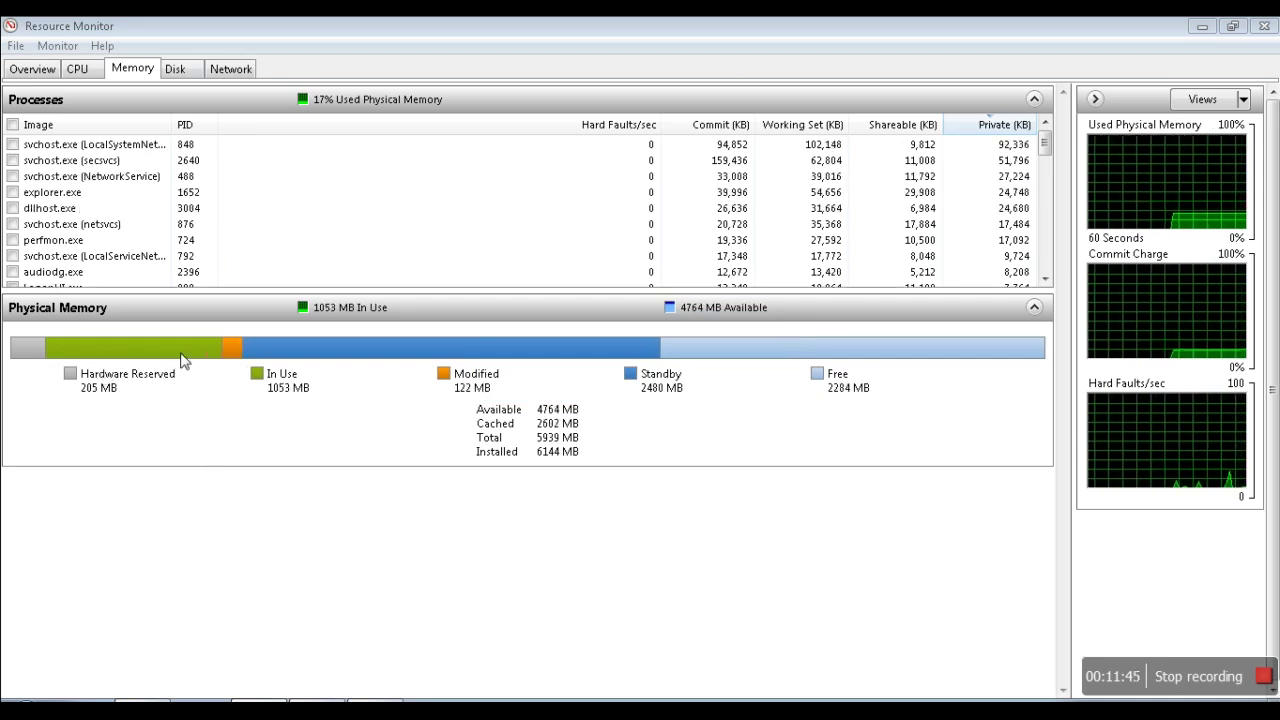
pyautogui.moveTo(183, 360)
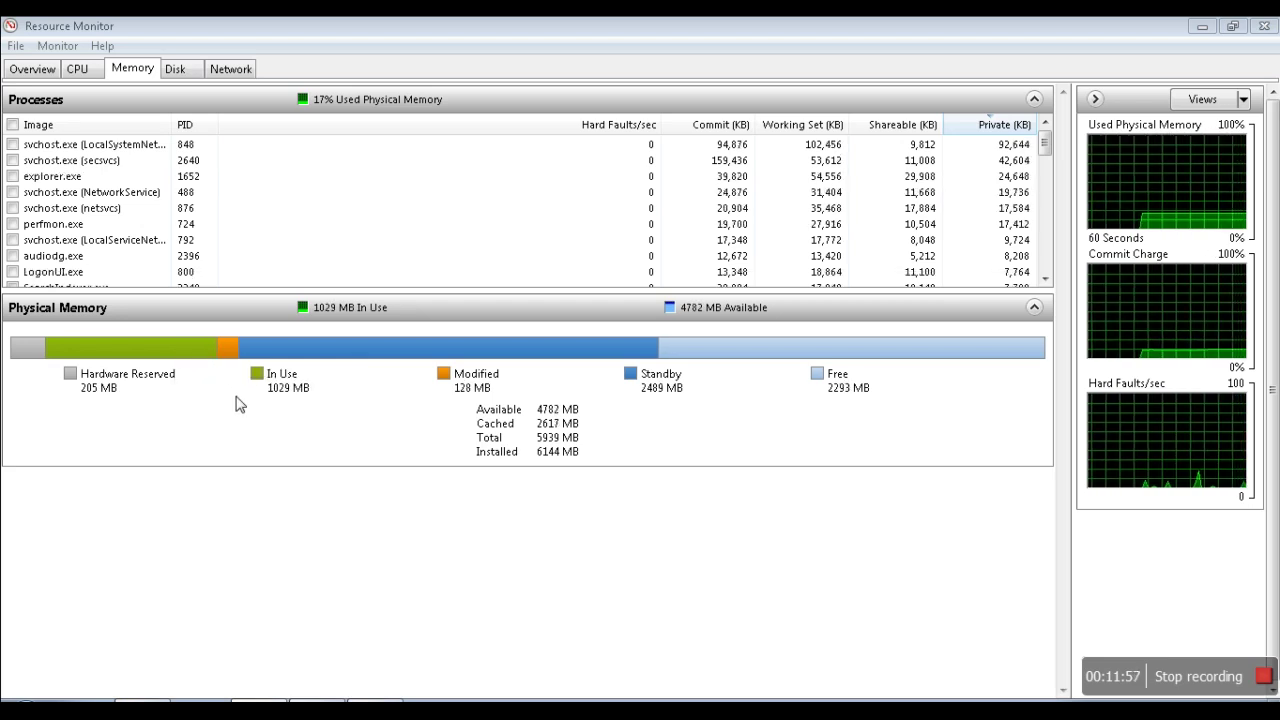
pyautogui.moveTo(306, 352)
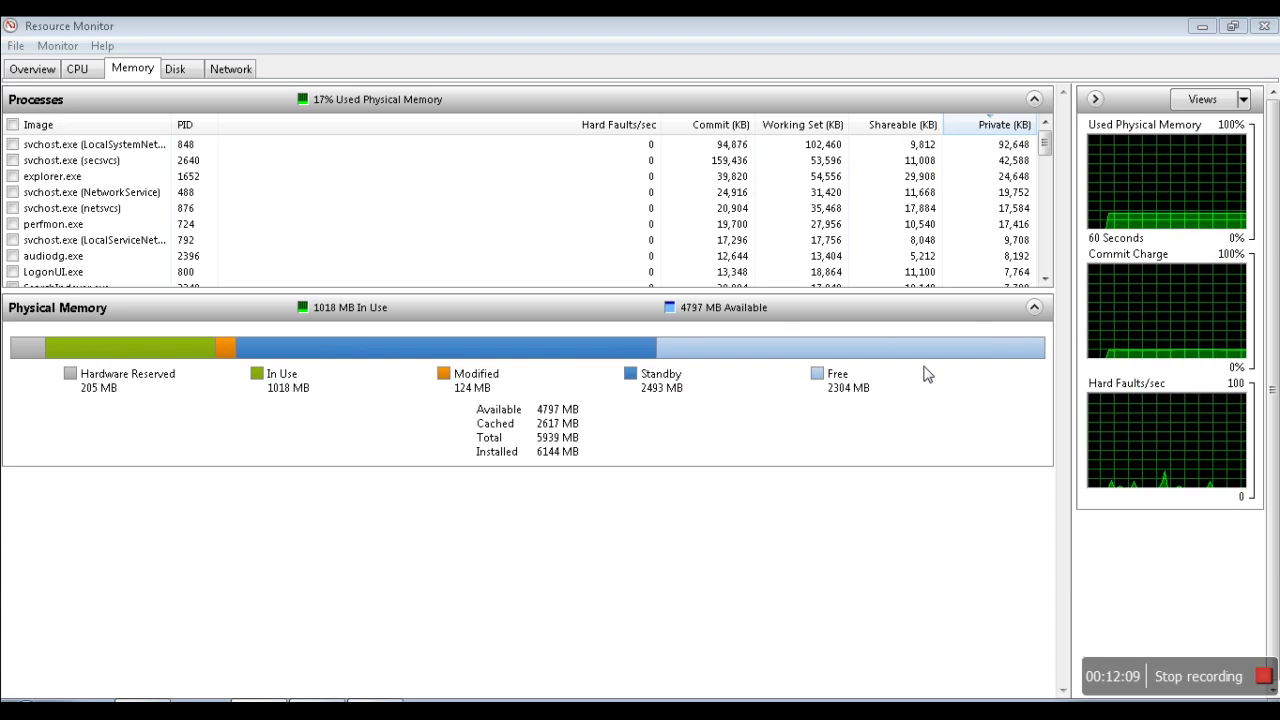
# Recheck the CPU graphs, close Resource Monitor and minimise the remaining windows
pyautogui.click(80, 72)
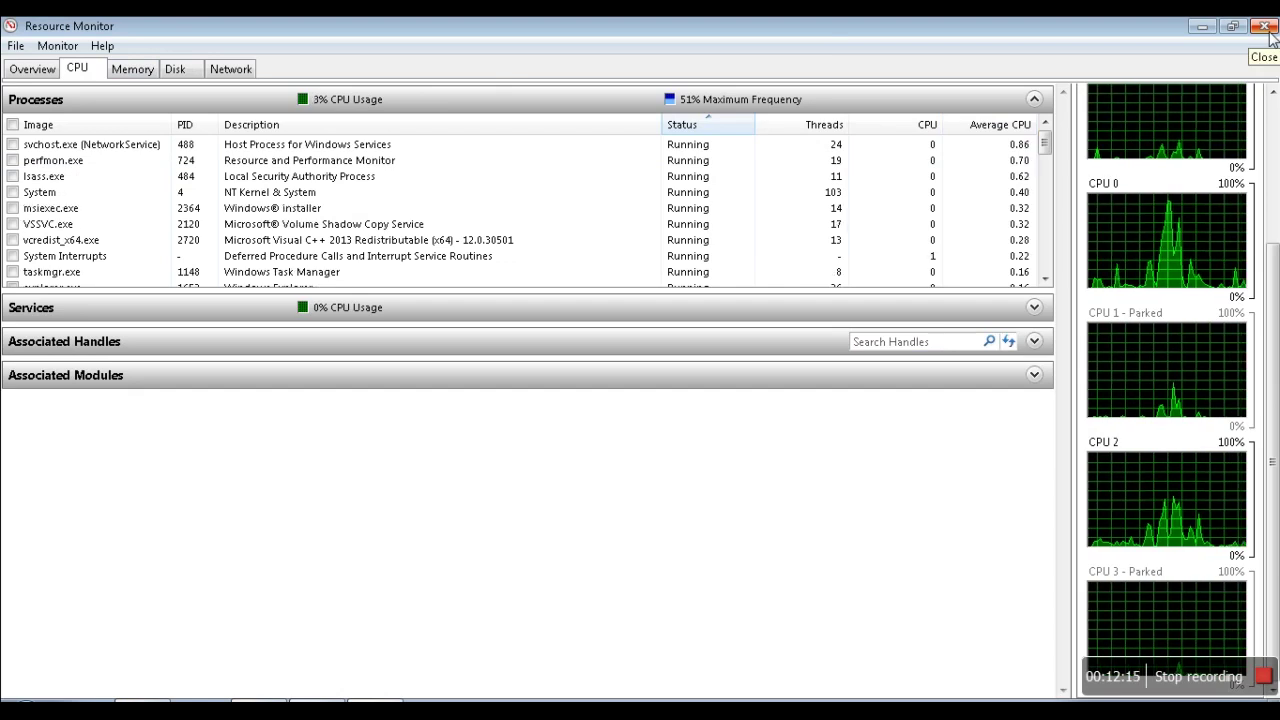
pyautogui.click(1265, 27)
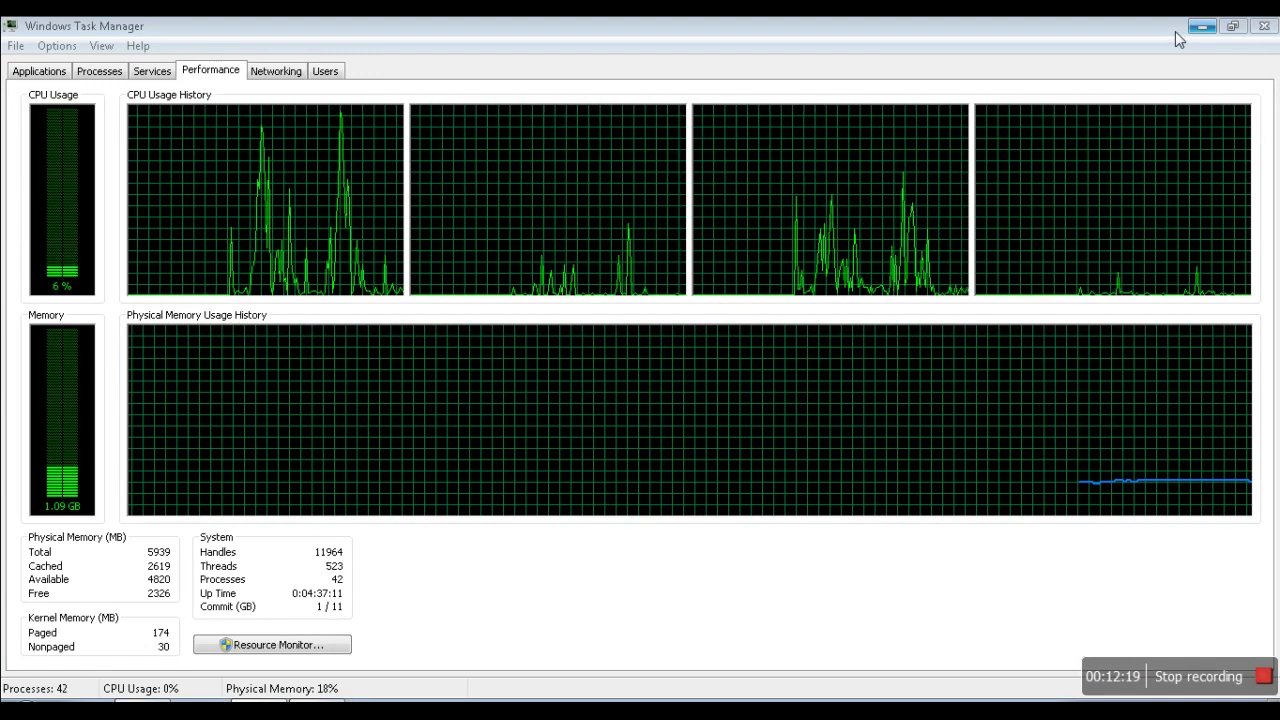
pyautogui.click(1199, 28)
pyautogui.click(1201, 30)
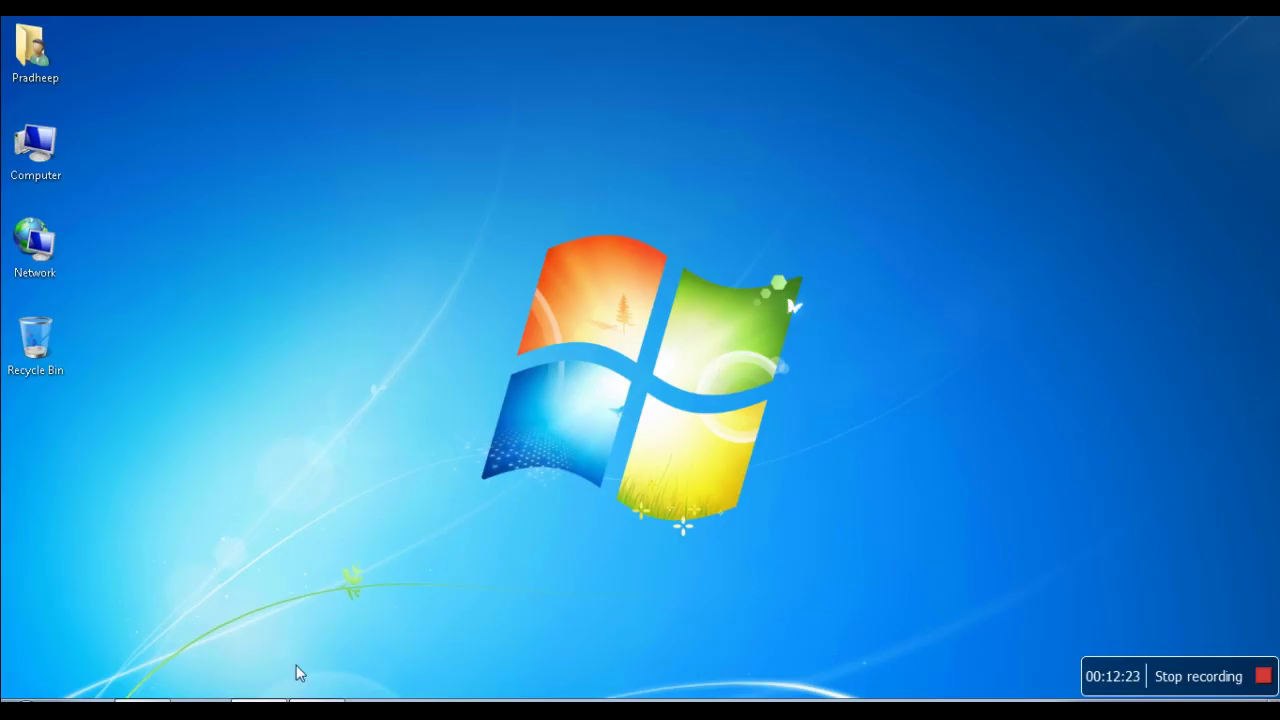
pyautogui.moveTo(258, 710)
pyautogui.click(1262, 677)
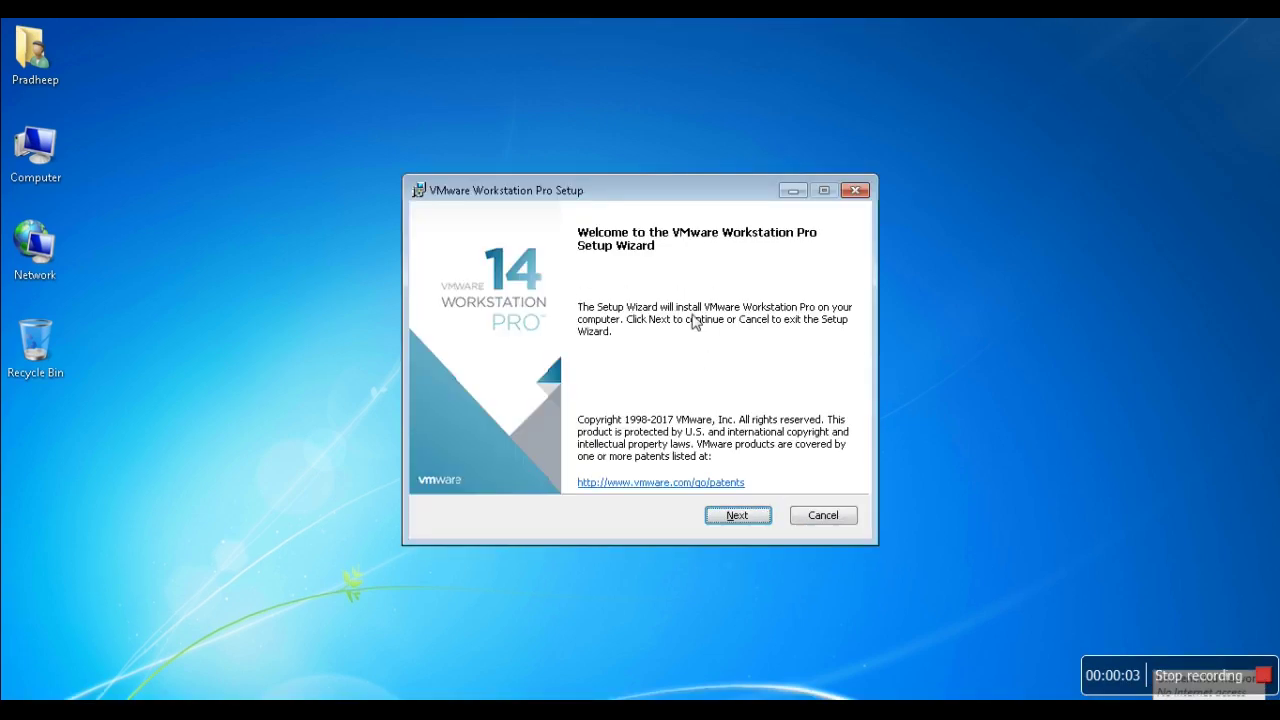
# Begin the VMware Workstation Pro setup and accept the terms of the license agreement
pyautogui.click(742, 517)
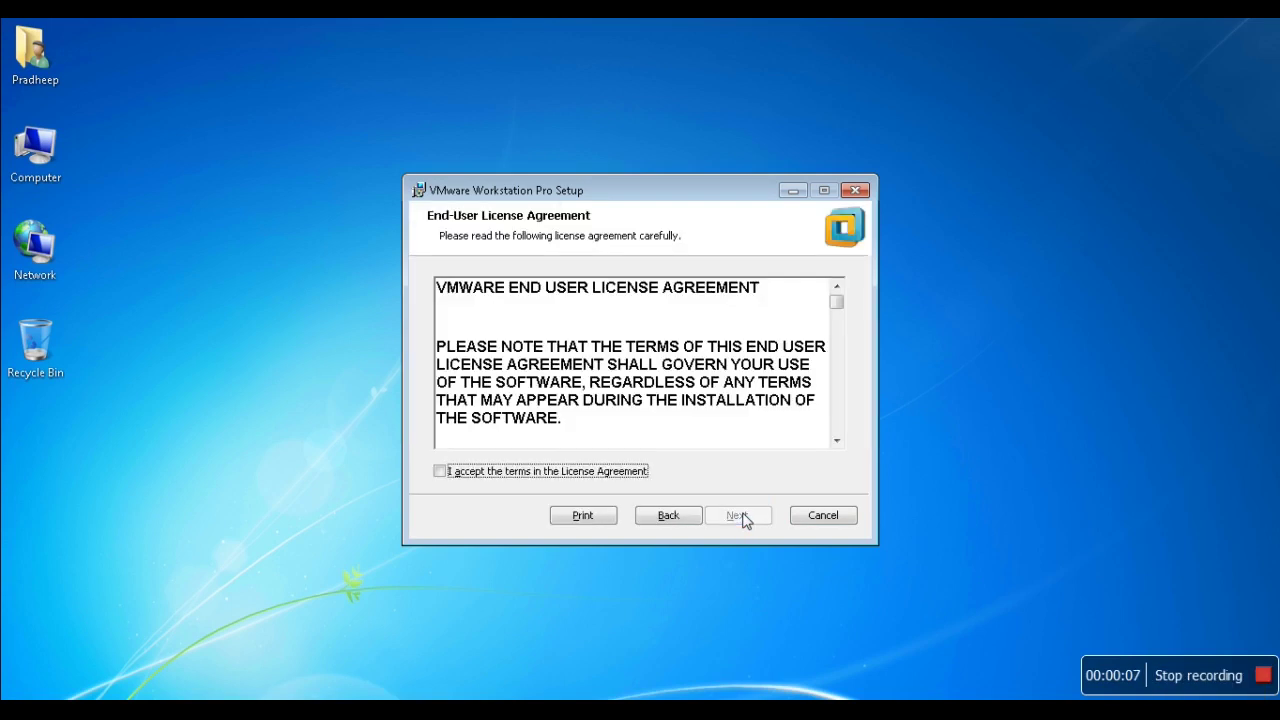
pyautogui.click(620, 476)
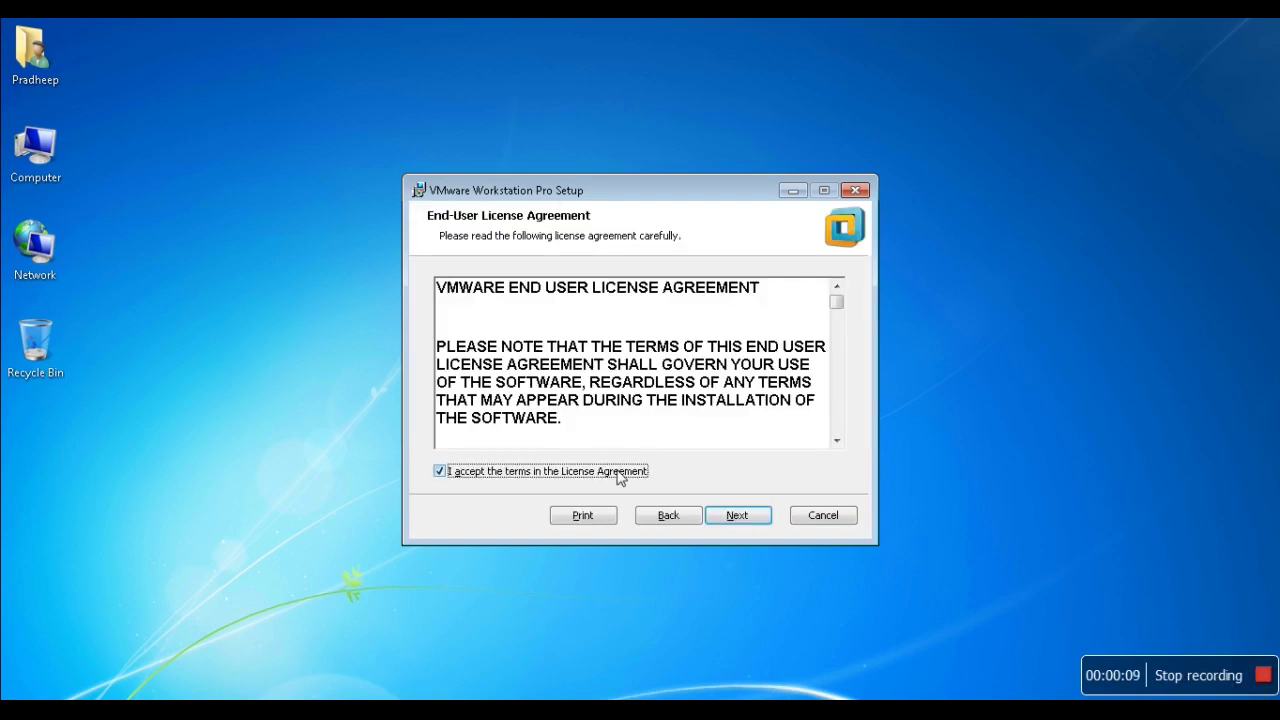
pyautogui.click(732, 515)
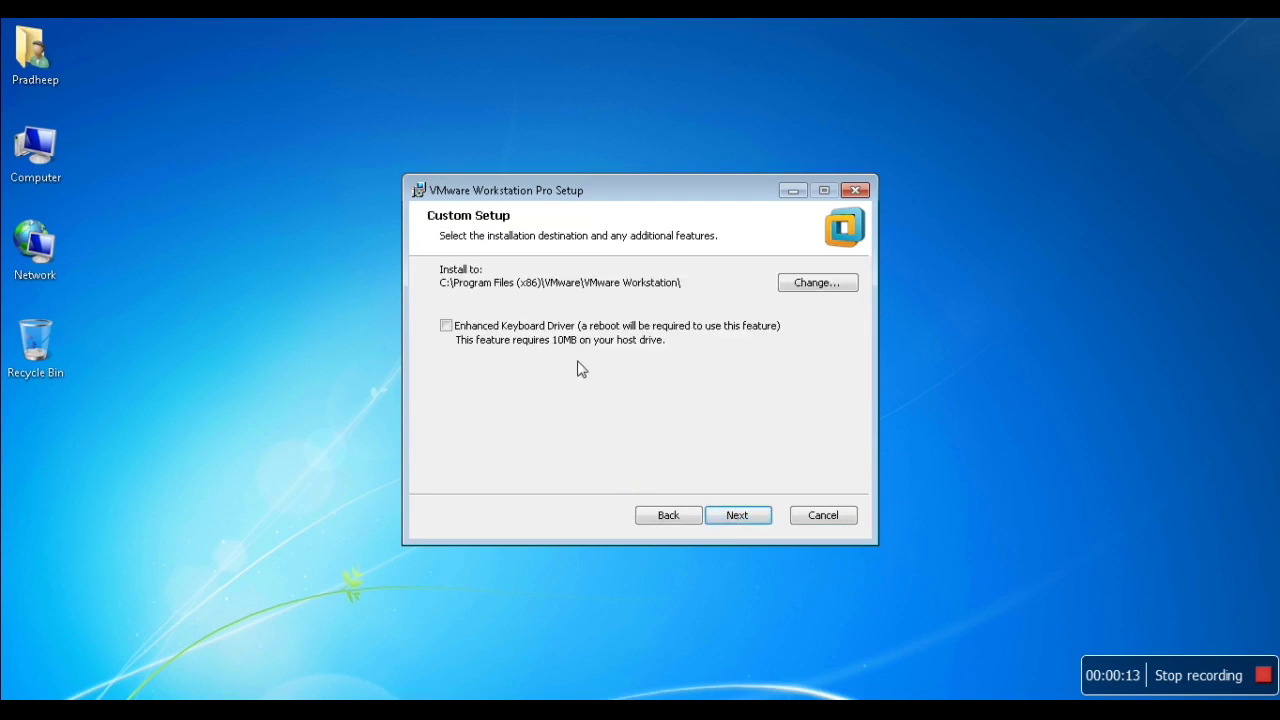
# Install VMware Workstation Pro with the default destination, user experience settings and both shortcuts, and finish the wizard without entering a license
pyautogui.click(743, 516)
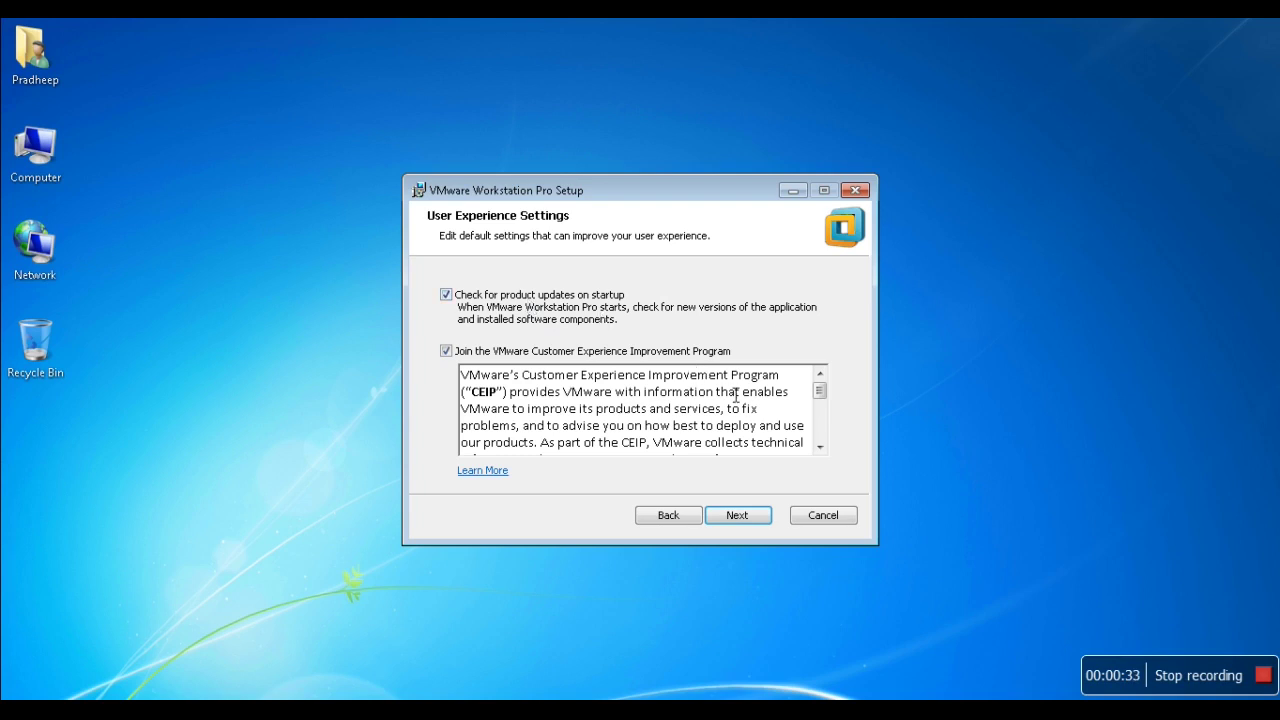
pyautogui.click(743, 523)
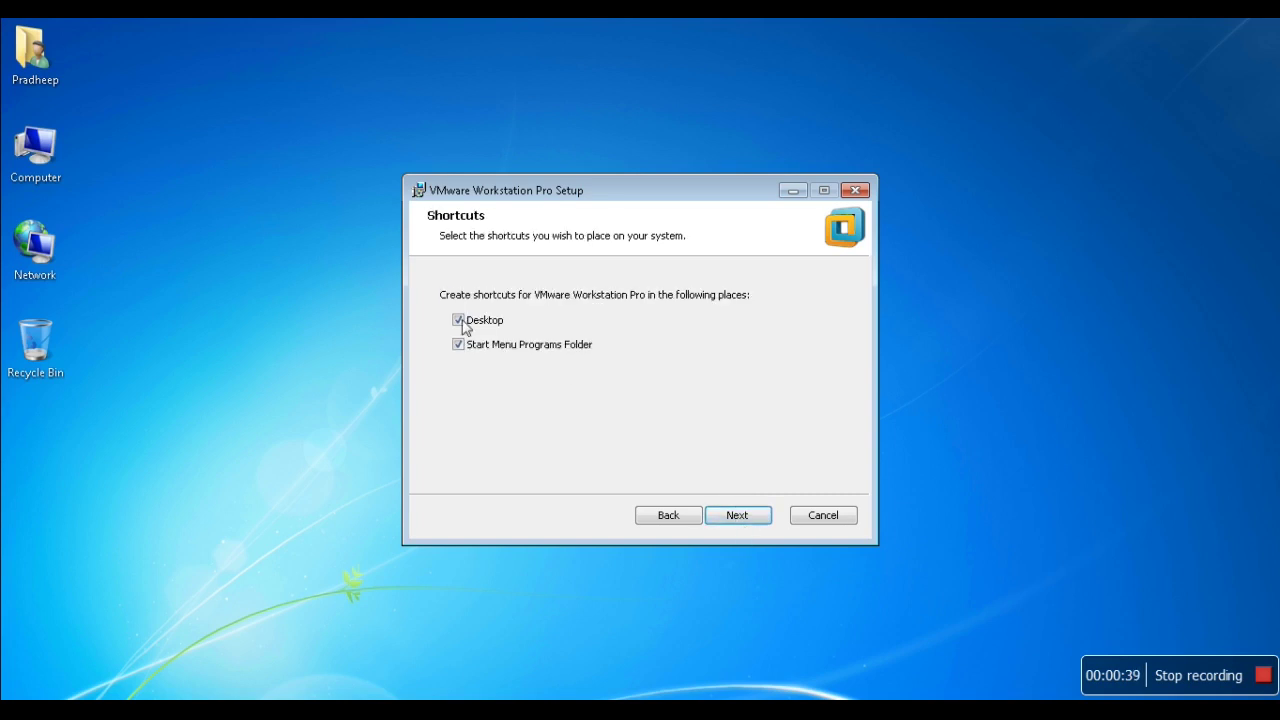
pyautogui.click(755, 517)
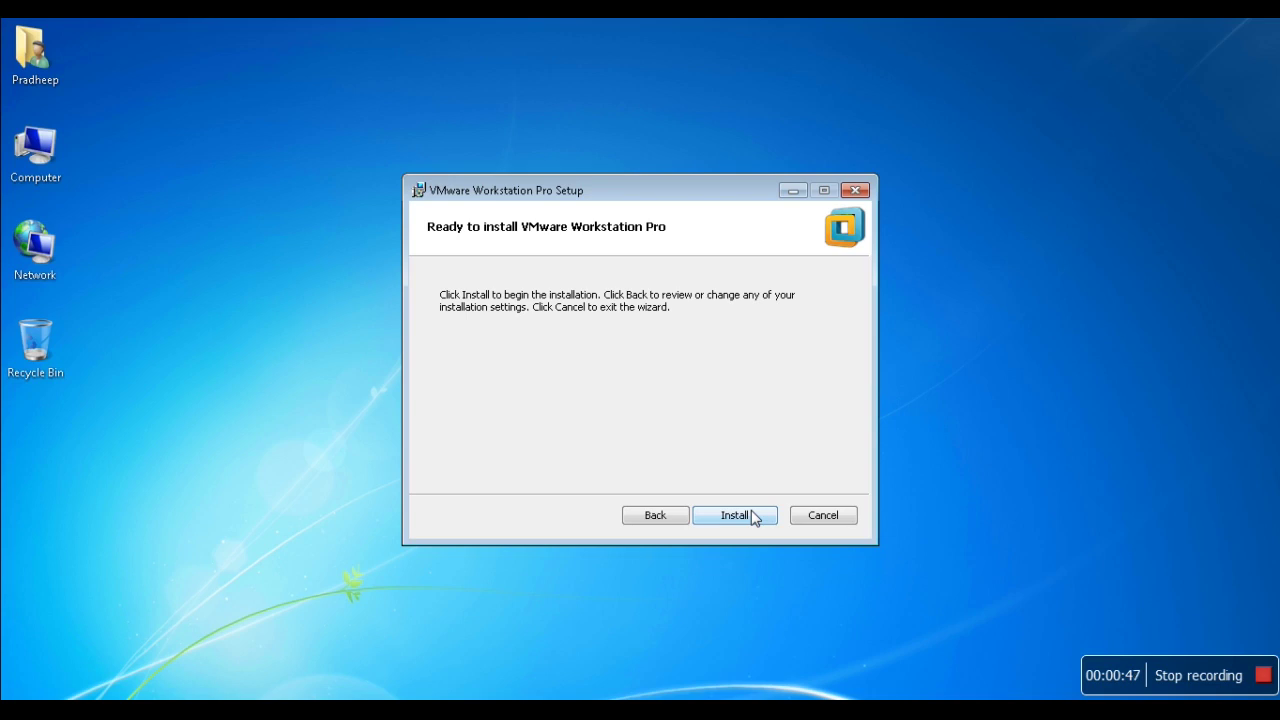
pyautogui.click(752, 516)
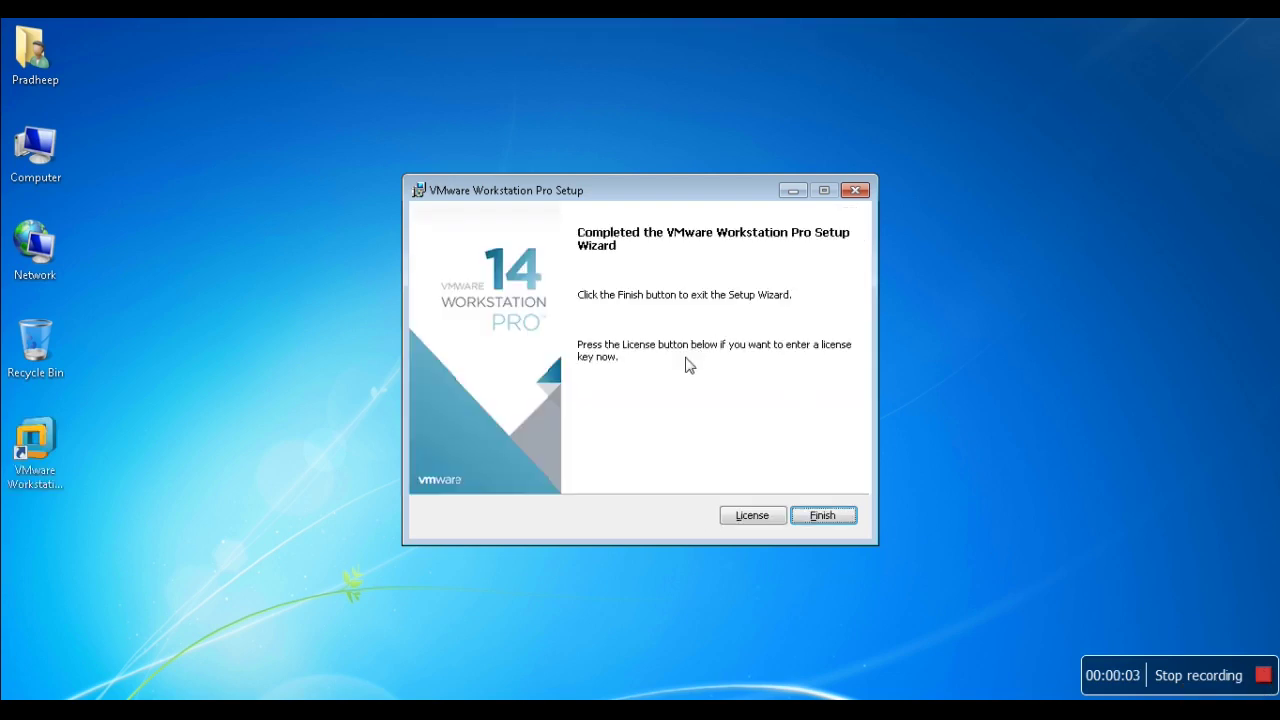
pyautogui.click(822, 516)
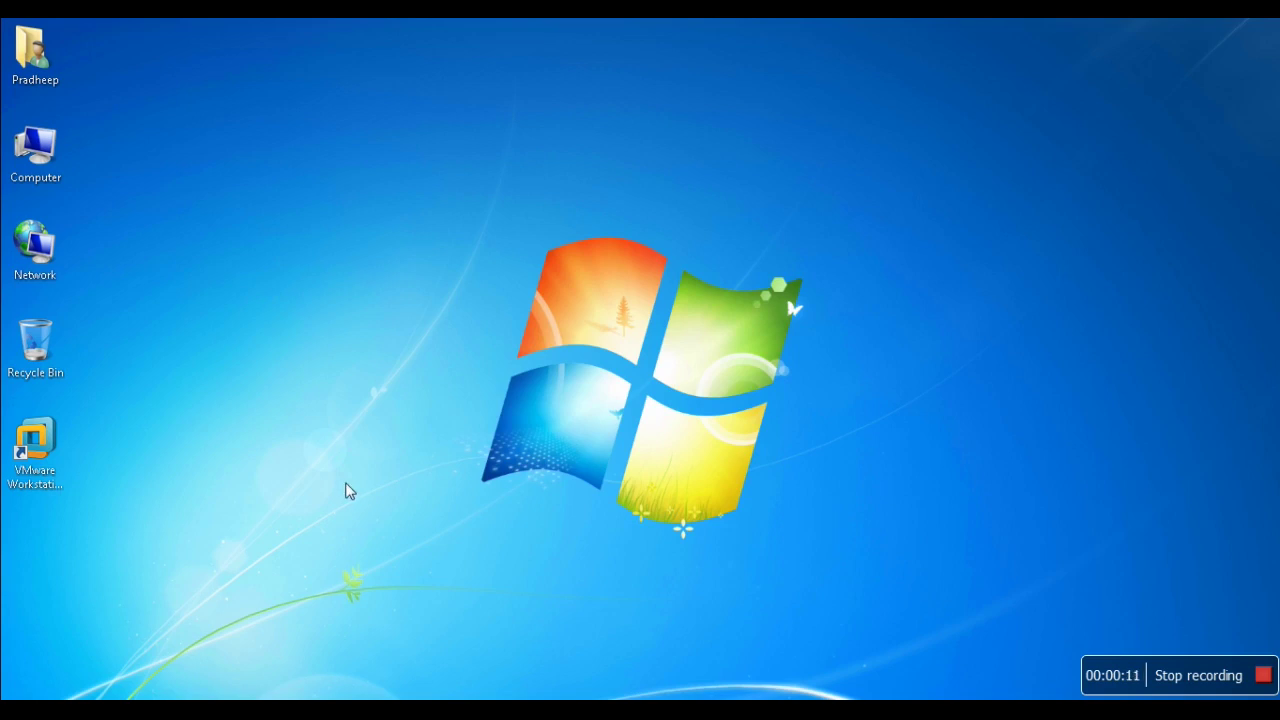
# Launch VMware Workstation Pro from the desktop and activate the 30-day trial, allowing the administrator privilege request
pyautogui.click(47, 471)
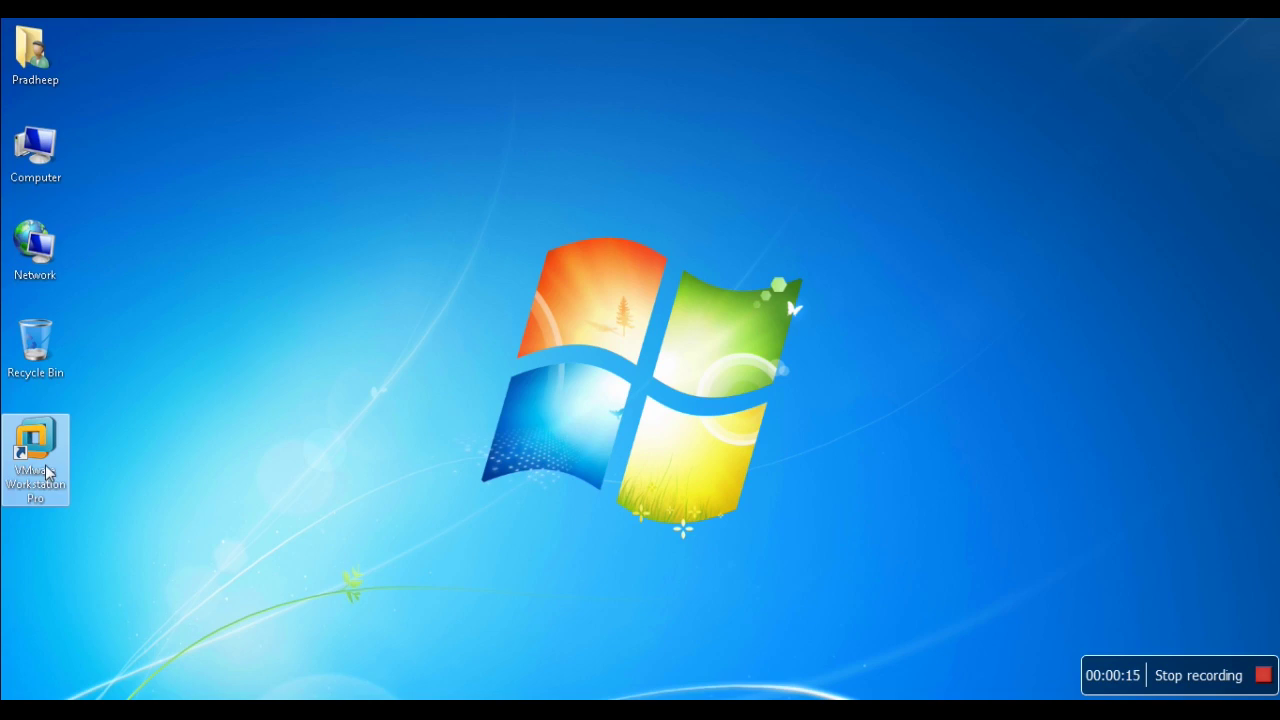
pyautogui.doubleClick(35, 460)
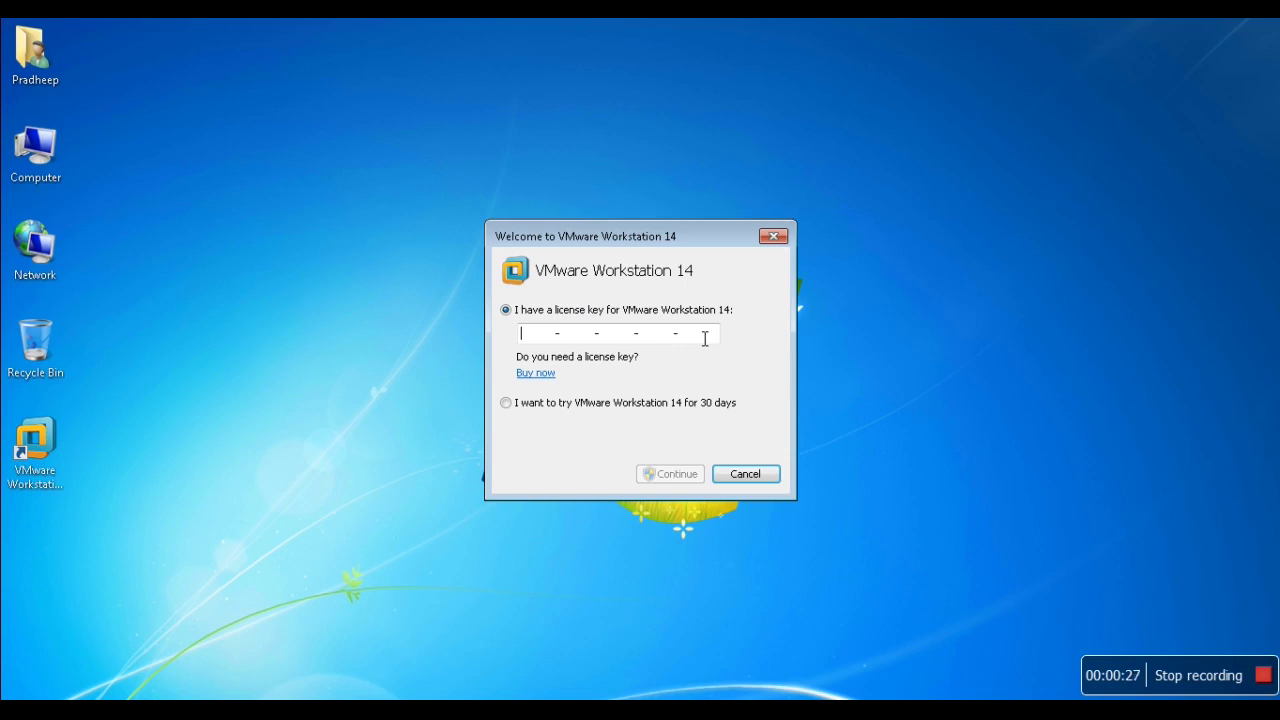
pyautogui.click(645, 412)
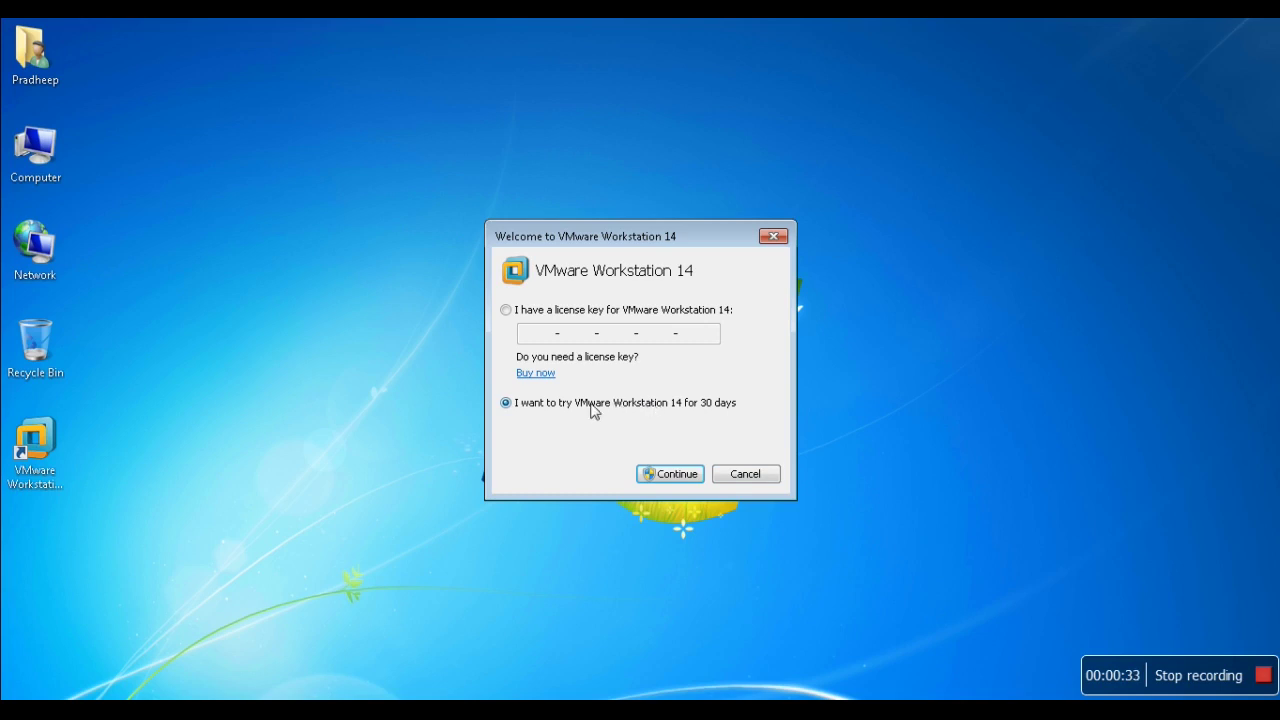
pyautogui.click(688, 476)
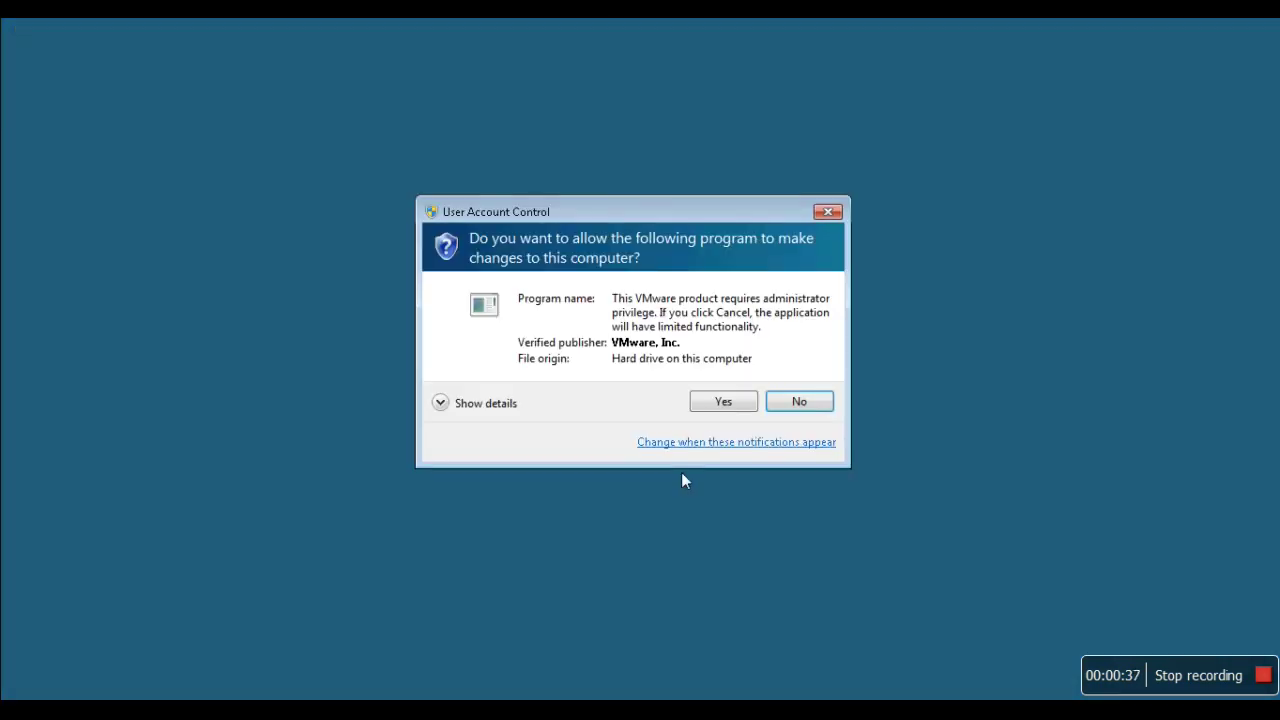
pyautogui.click(724, 404)
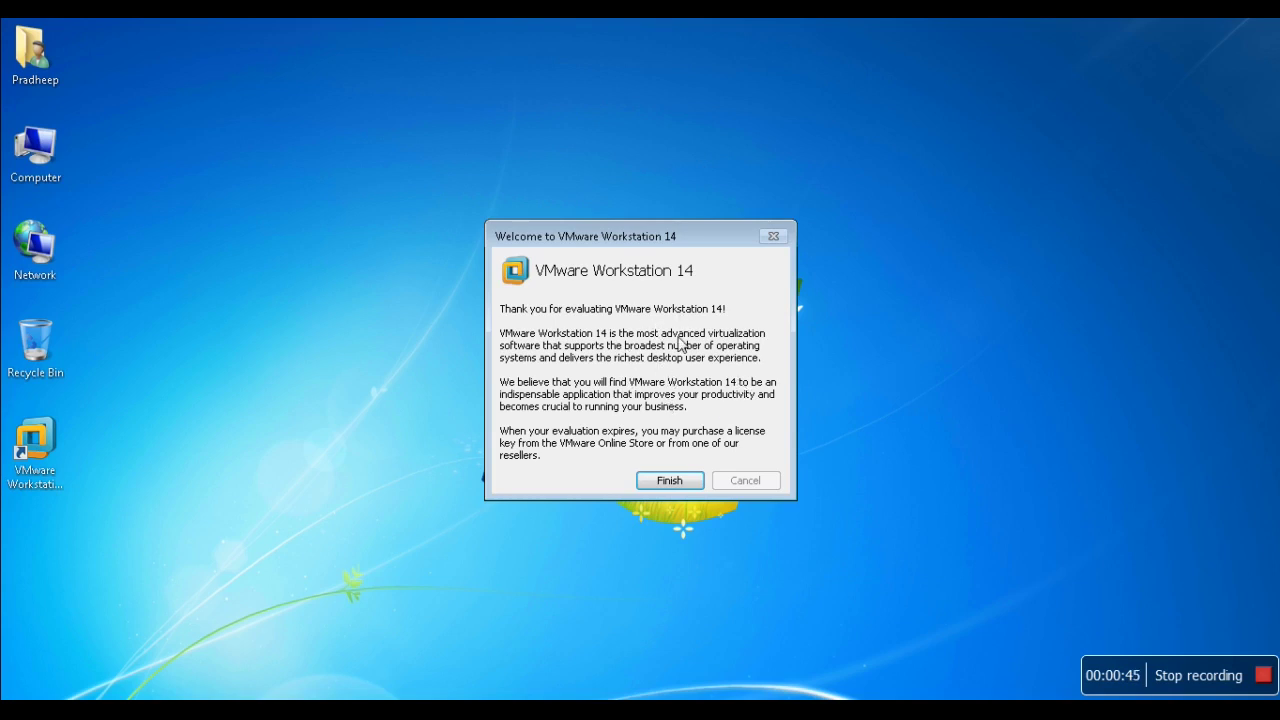
pyautogui.click(672, 481)
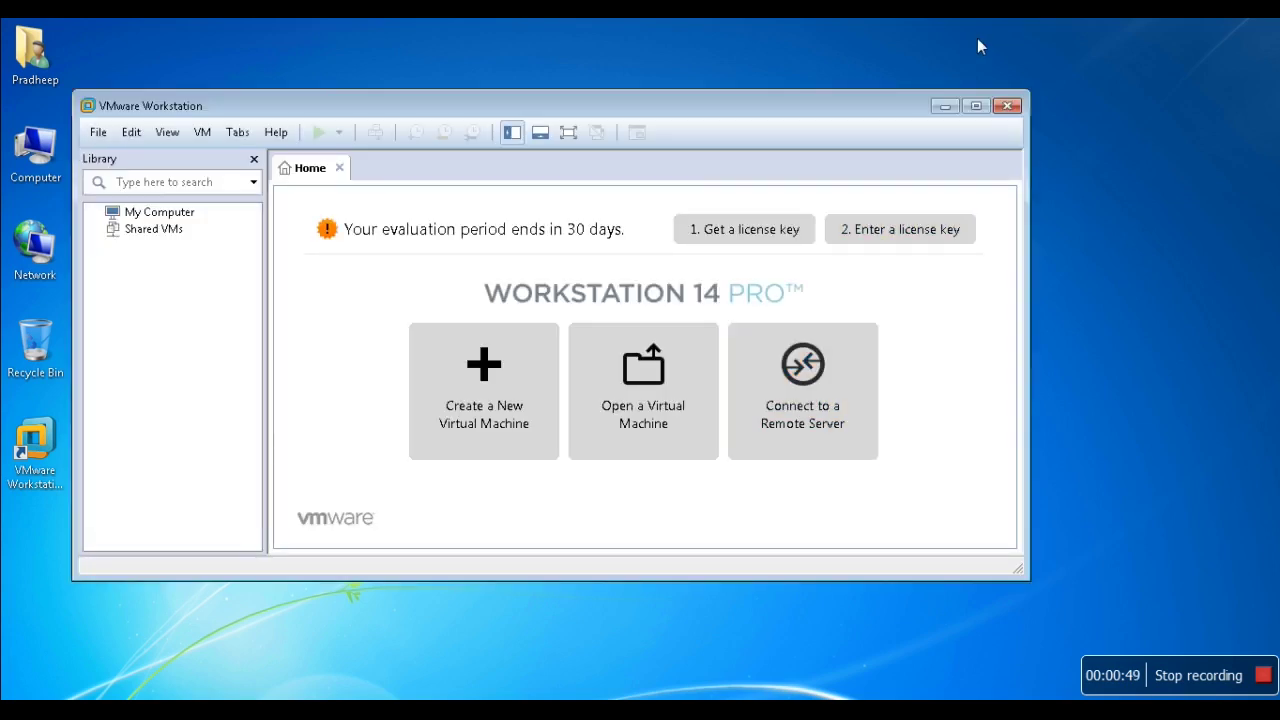
# Maximise the VMware Workstation window and hide the Library pane
pyautogui.click(977, 106)
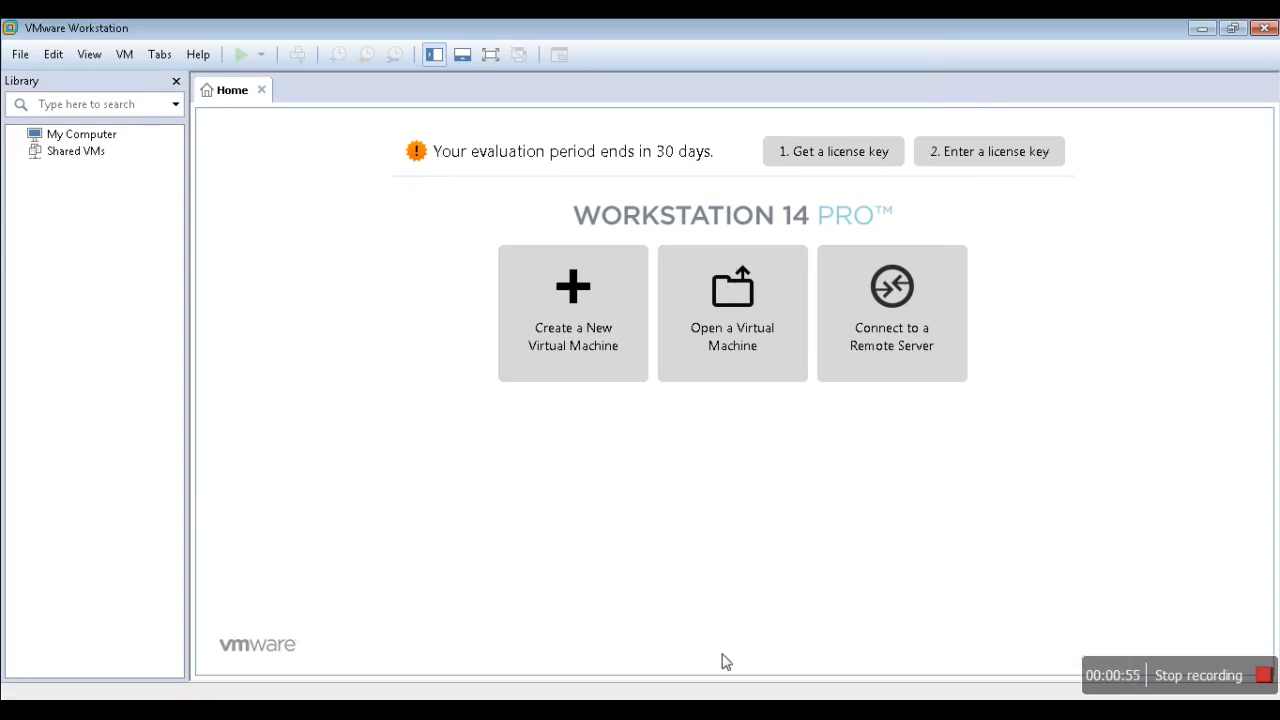
pyautogui.click(176, 82)
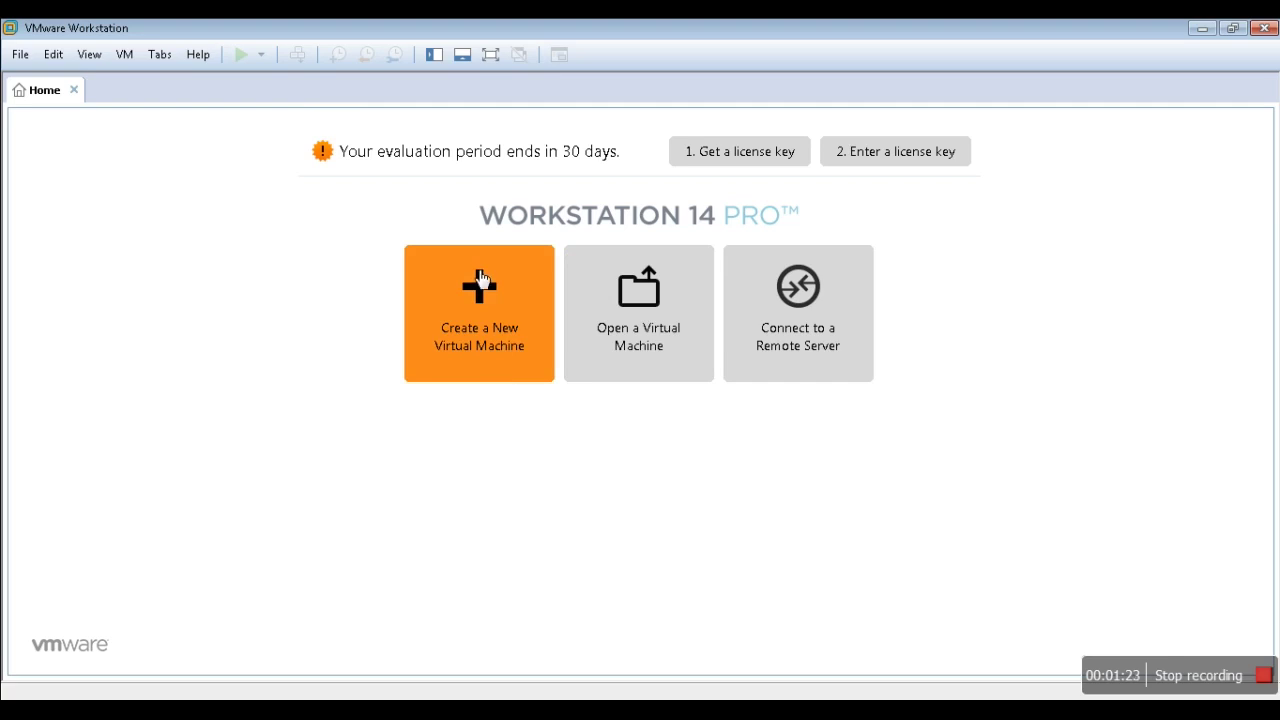
# Start creating a new virtual machine and continue with the preselected configuration type
pyautogui.click(492, 312)
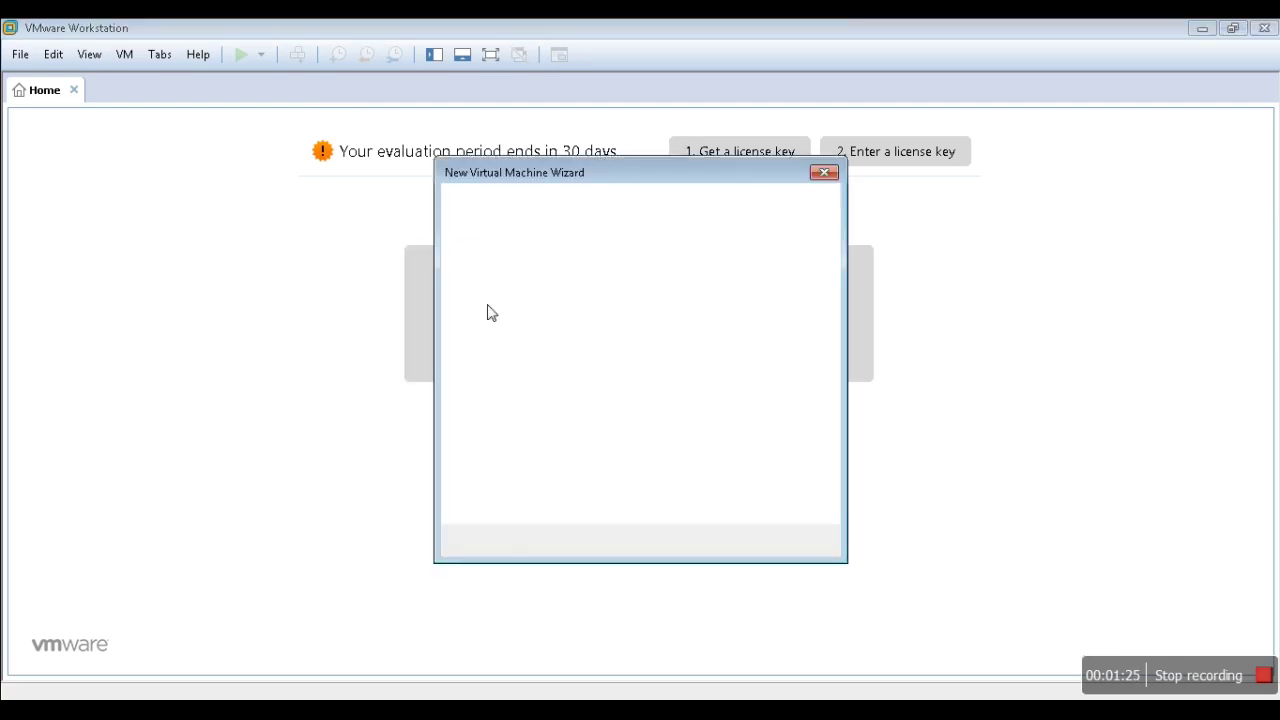
pyautogui.click(729, 545)
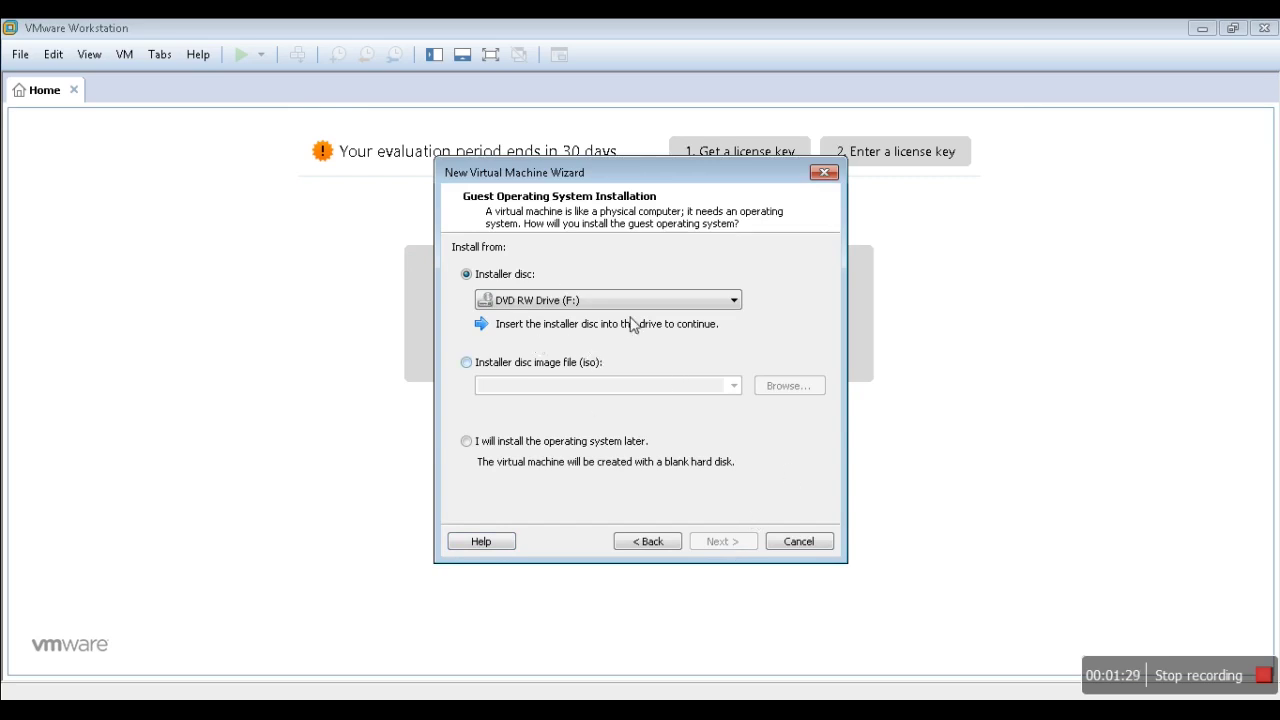
pyautogui.click(545, 305)
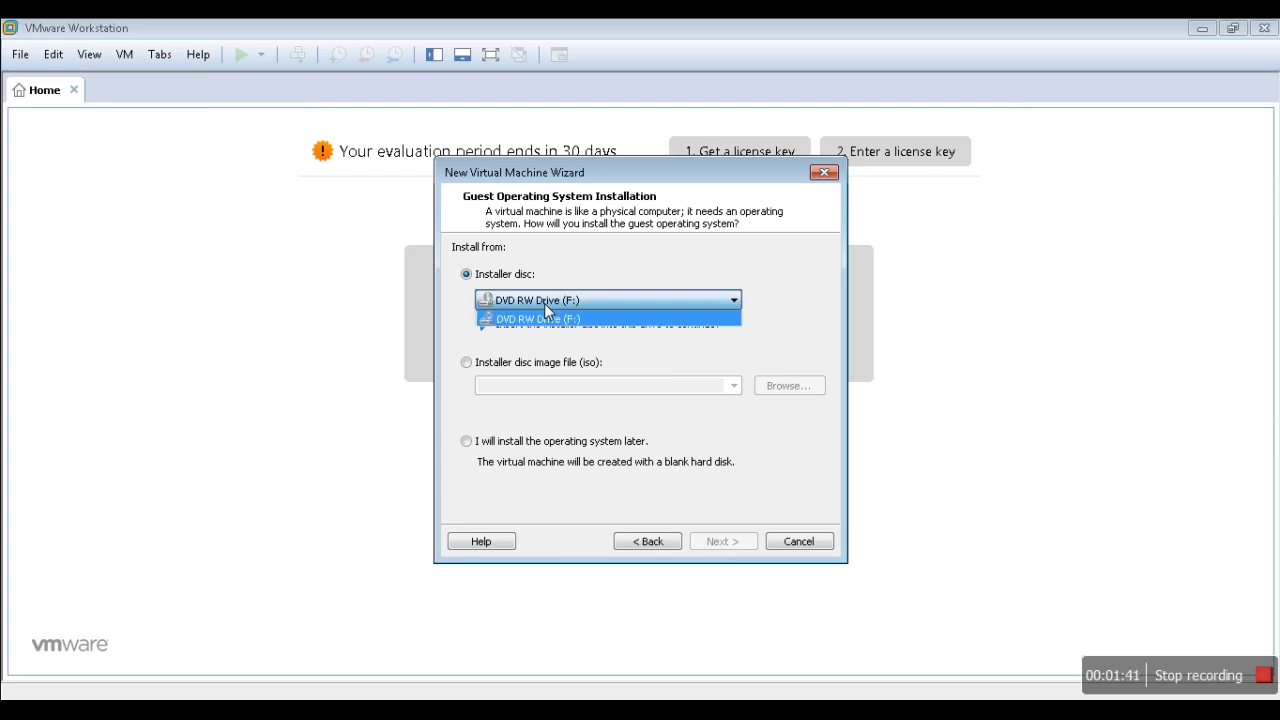
pyautogui.click(545, 305)
pyautogui.click(561, 364)
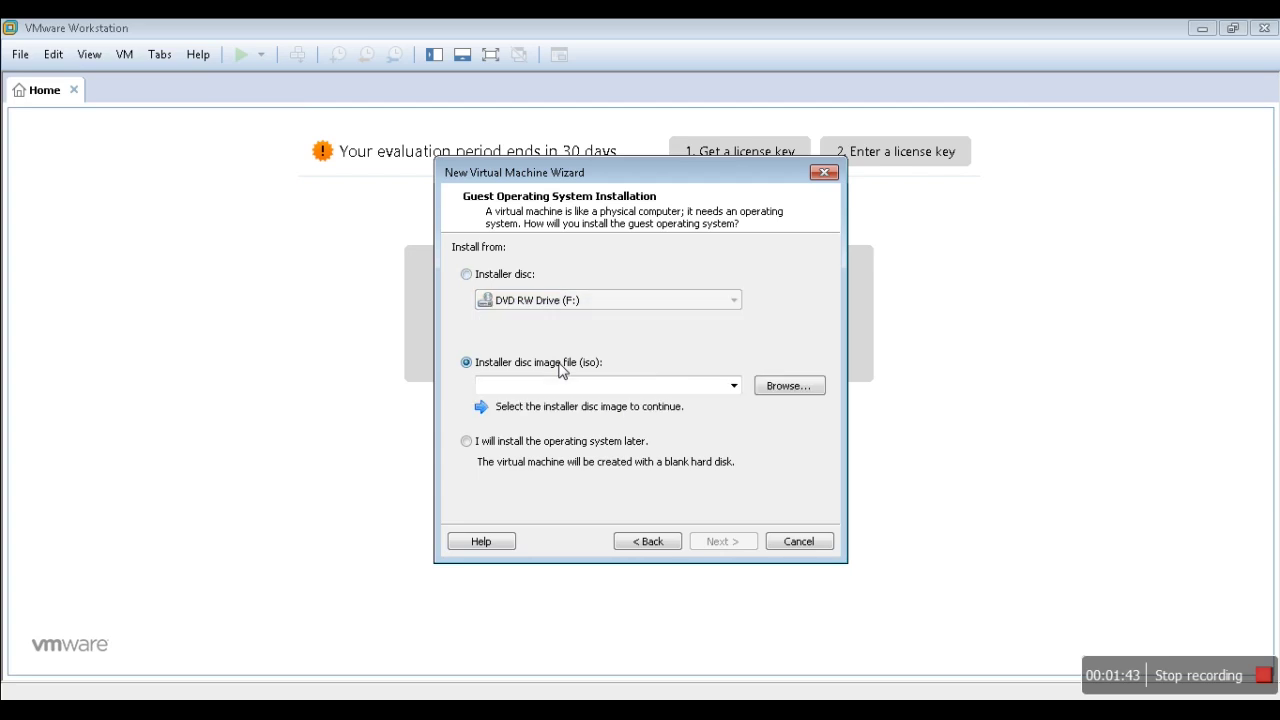
pyautogui.click(789, 385)
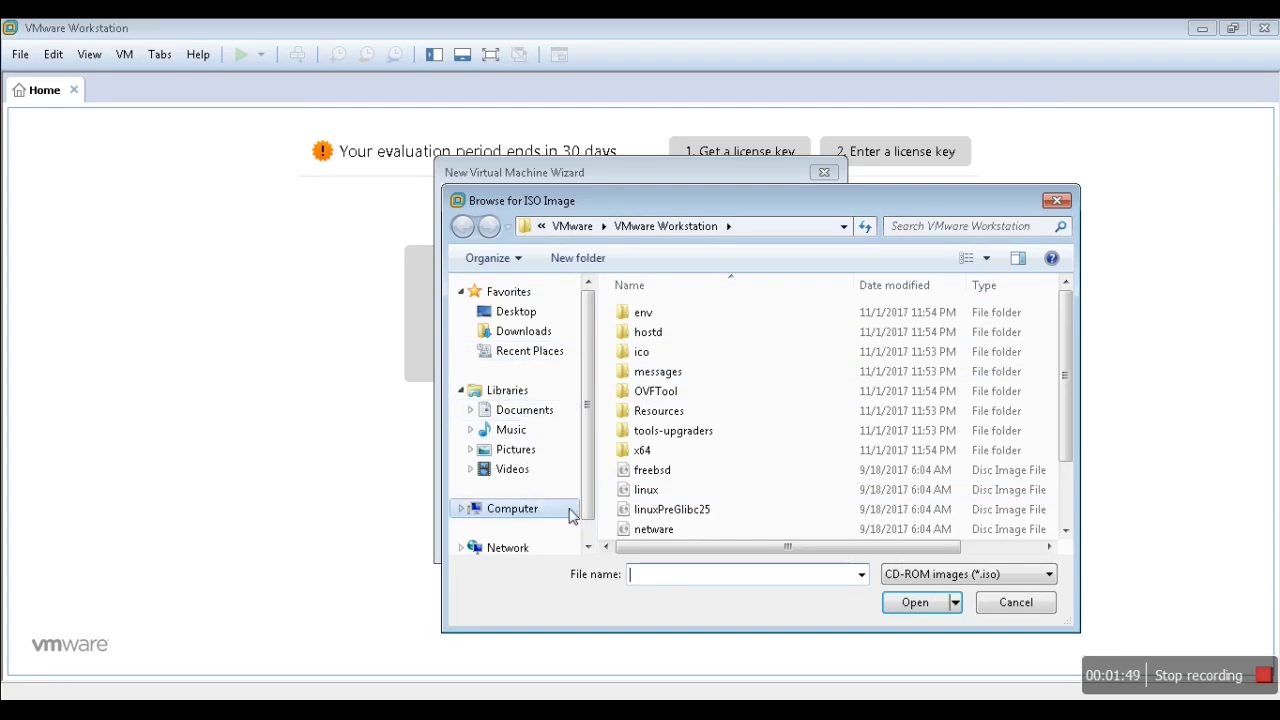
pyautogui.click(590, 535)
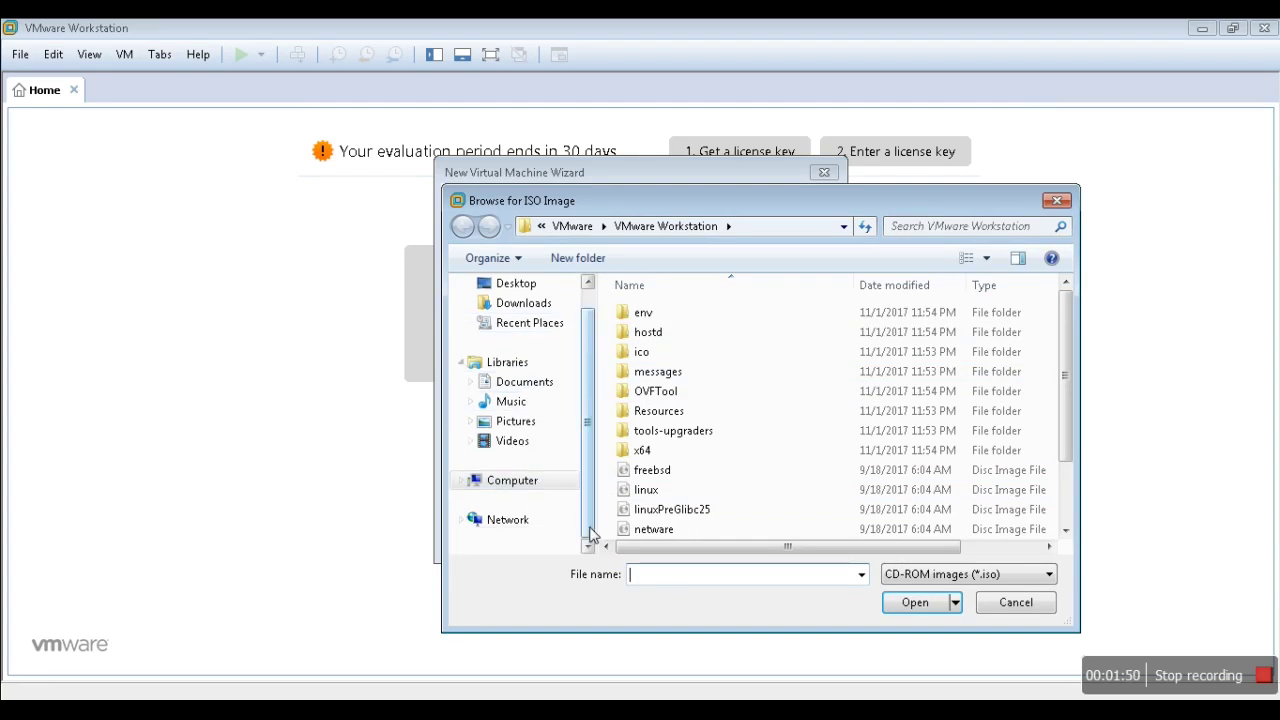
pyautogui.click(462, 481)
pyautogui.scroll(-2, 578, 500)
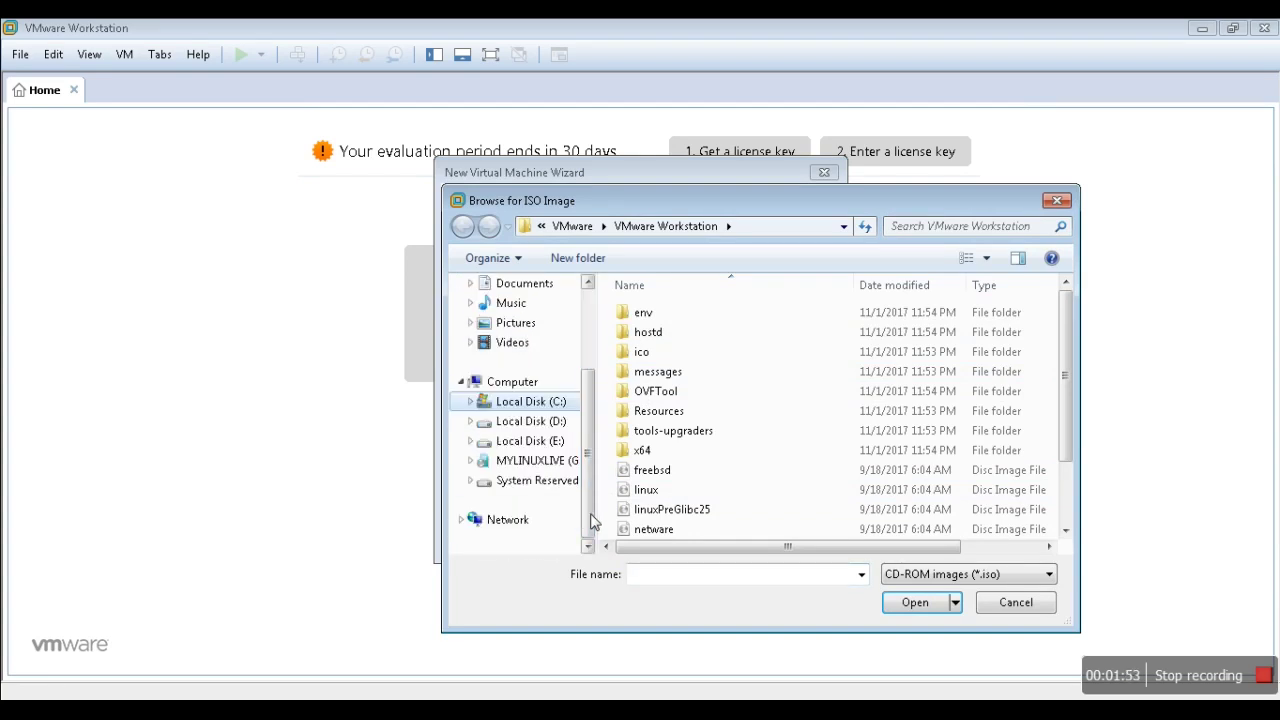
pyautogui.click(553, 448)
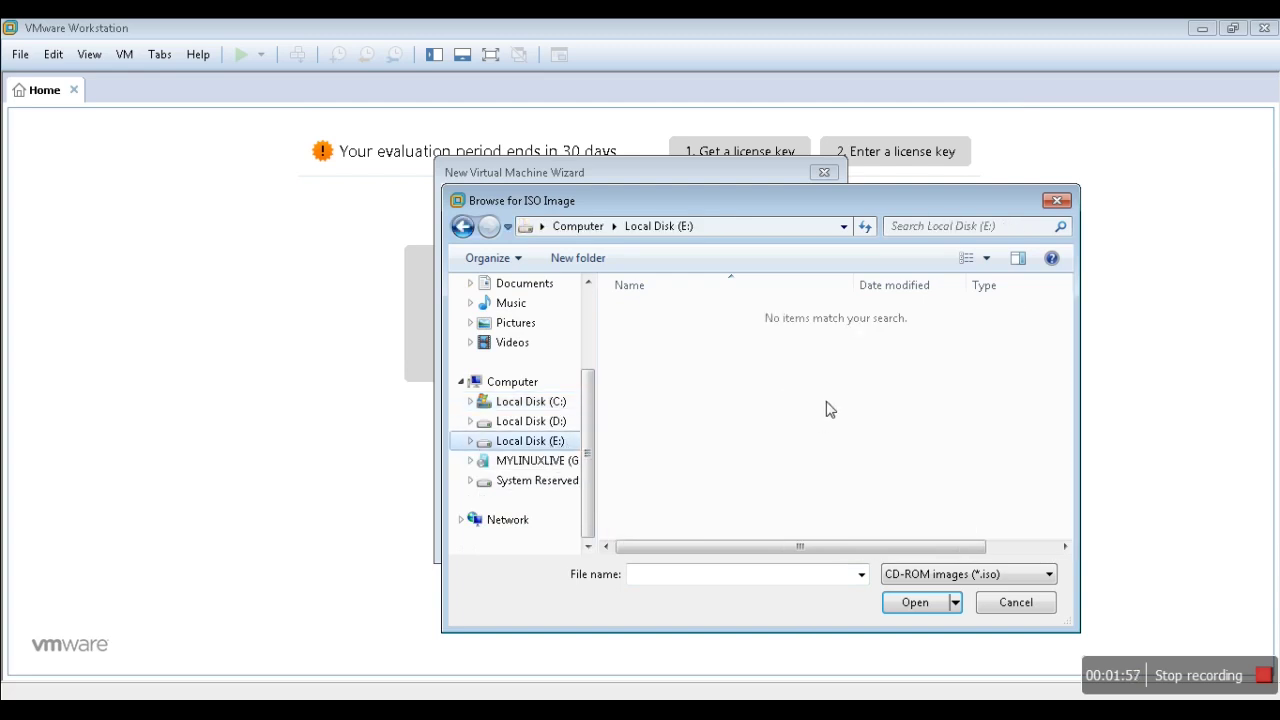
pyautogui.click(1056, 200)
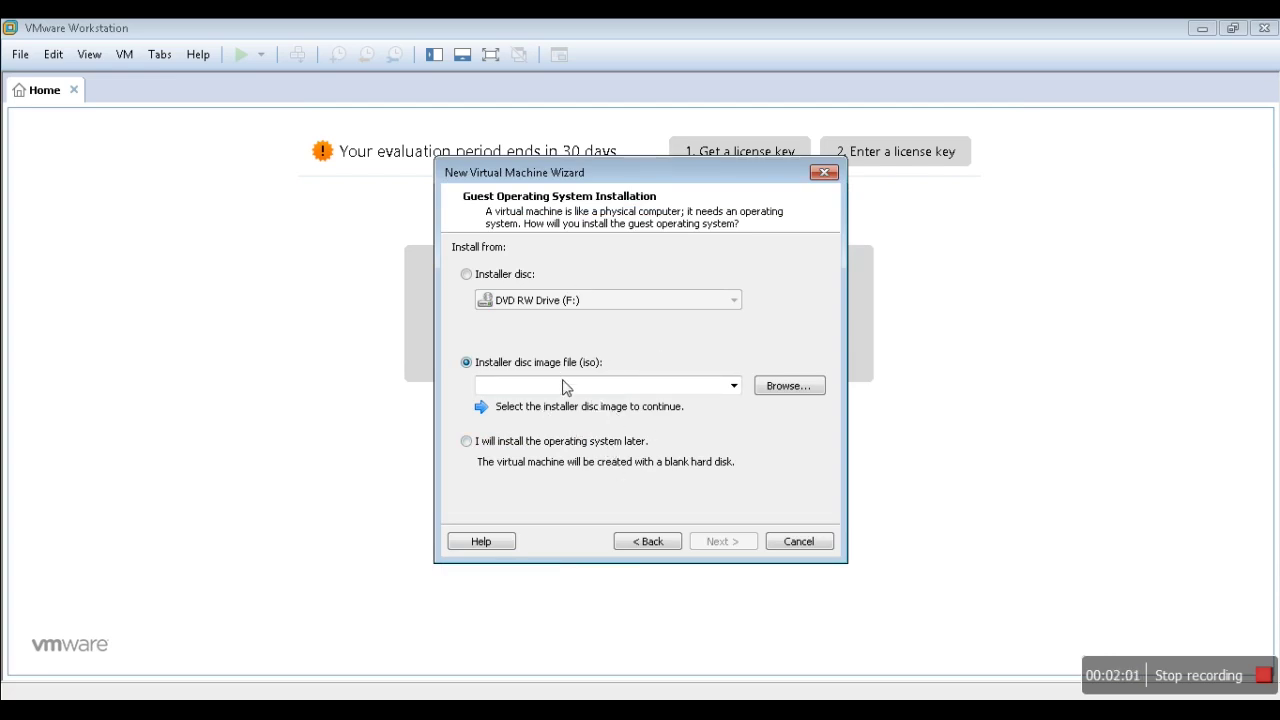
# Choose to install the operating system later and set the guest to Linux, version Oracle Linux 7 64-bit
pyautogui.click(599, 446)
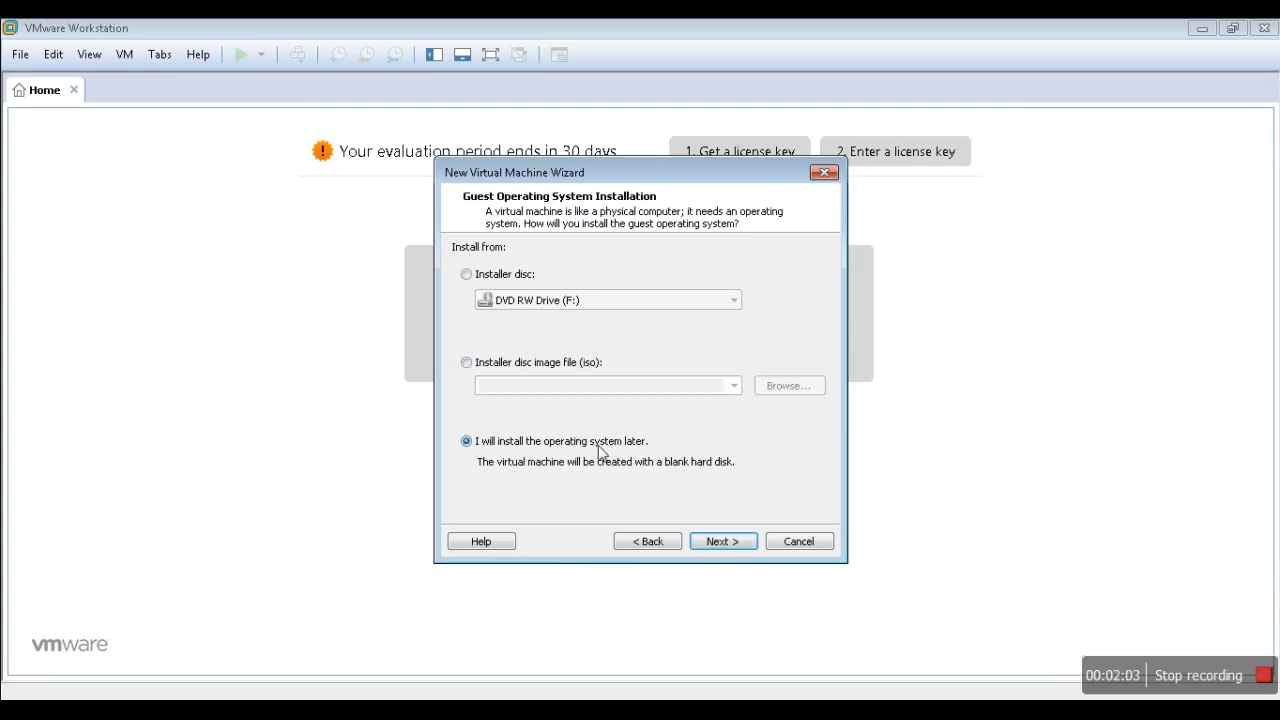
pyautogui.click(731, 543)
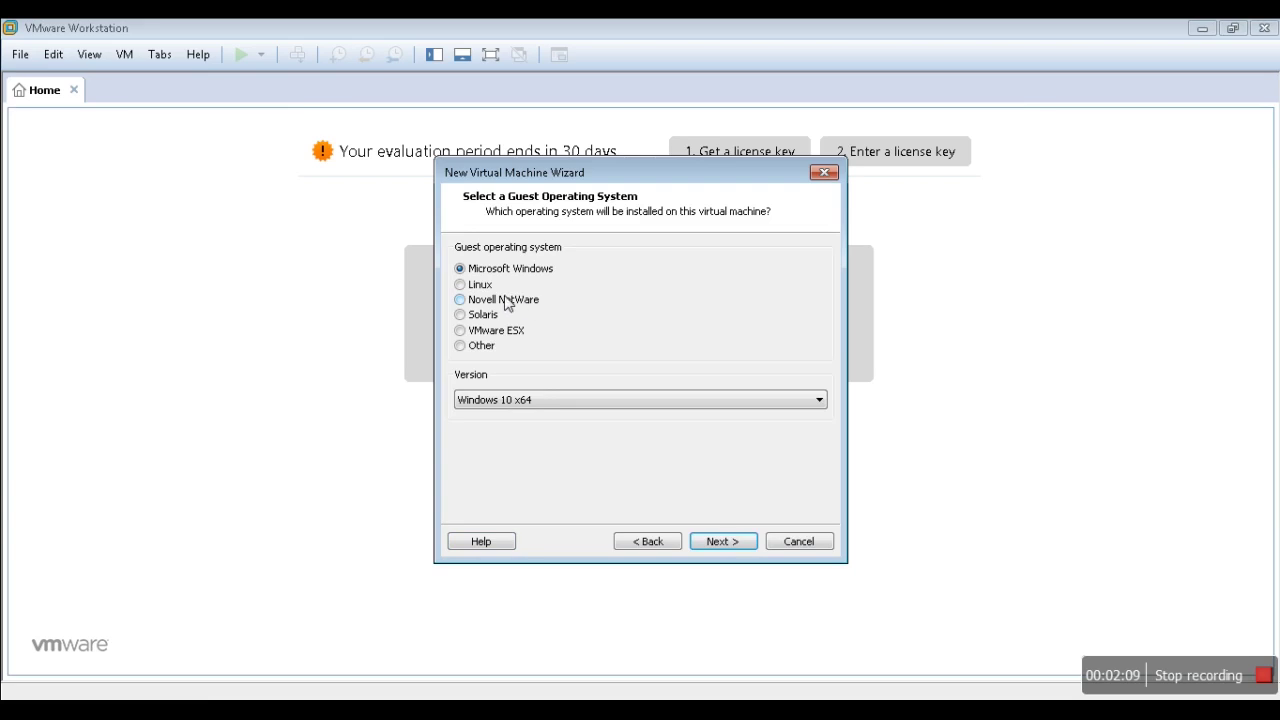
pyautogui.click(489, 286)
pyautogui.click(615, 400)
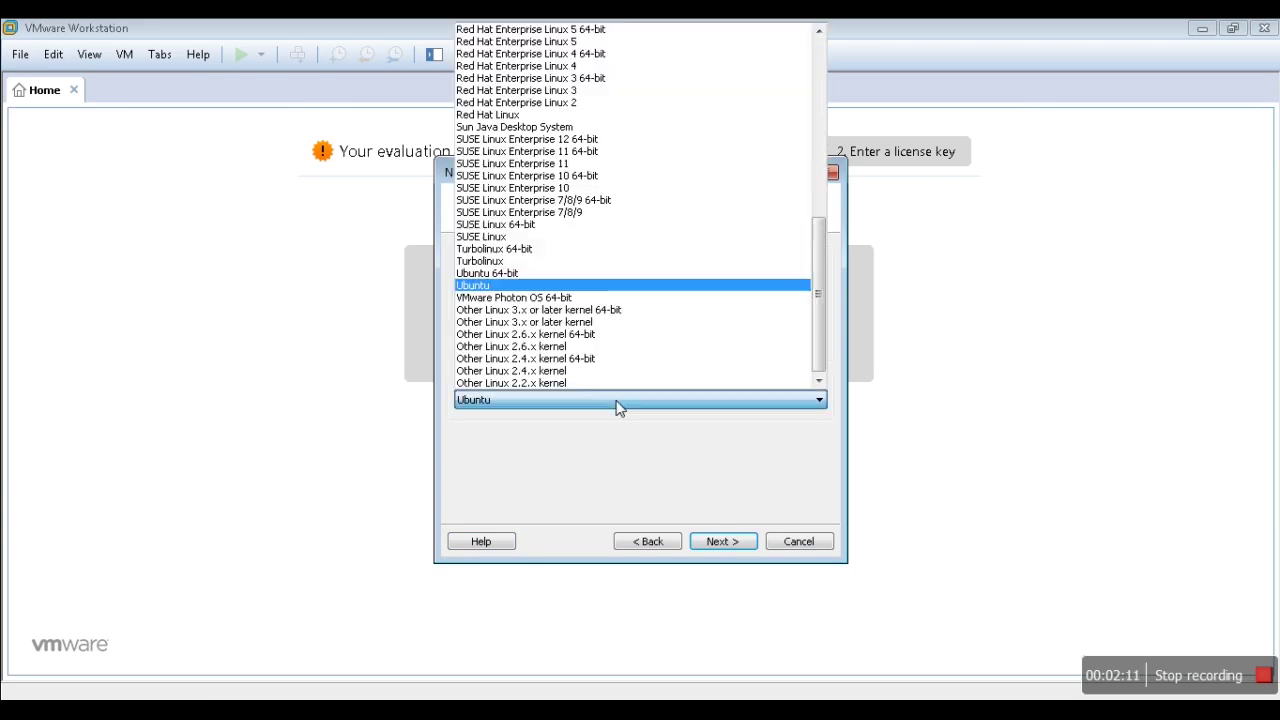
pyautogui.scroll(4, 595, 240)
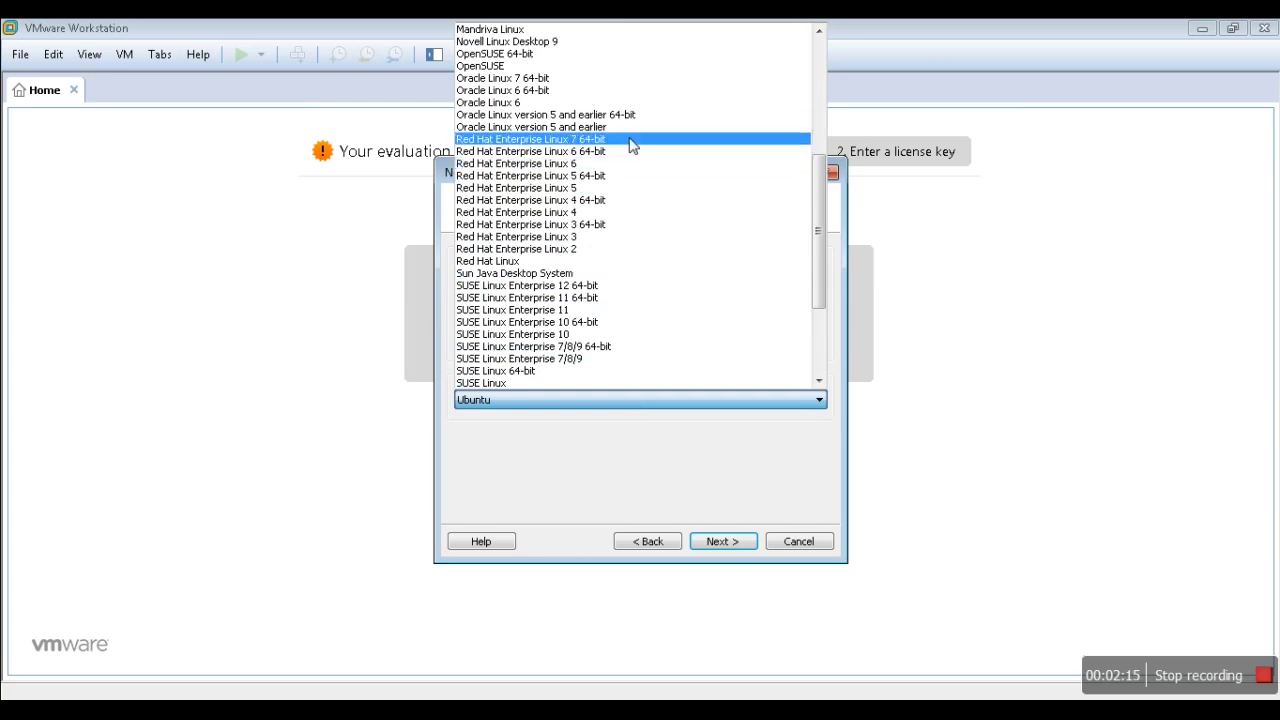
pyautogui.click(579, 80)
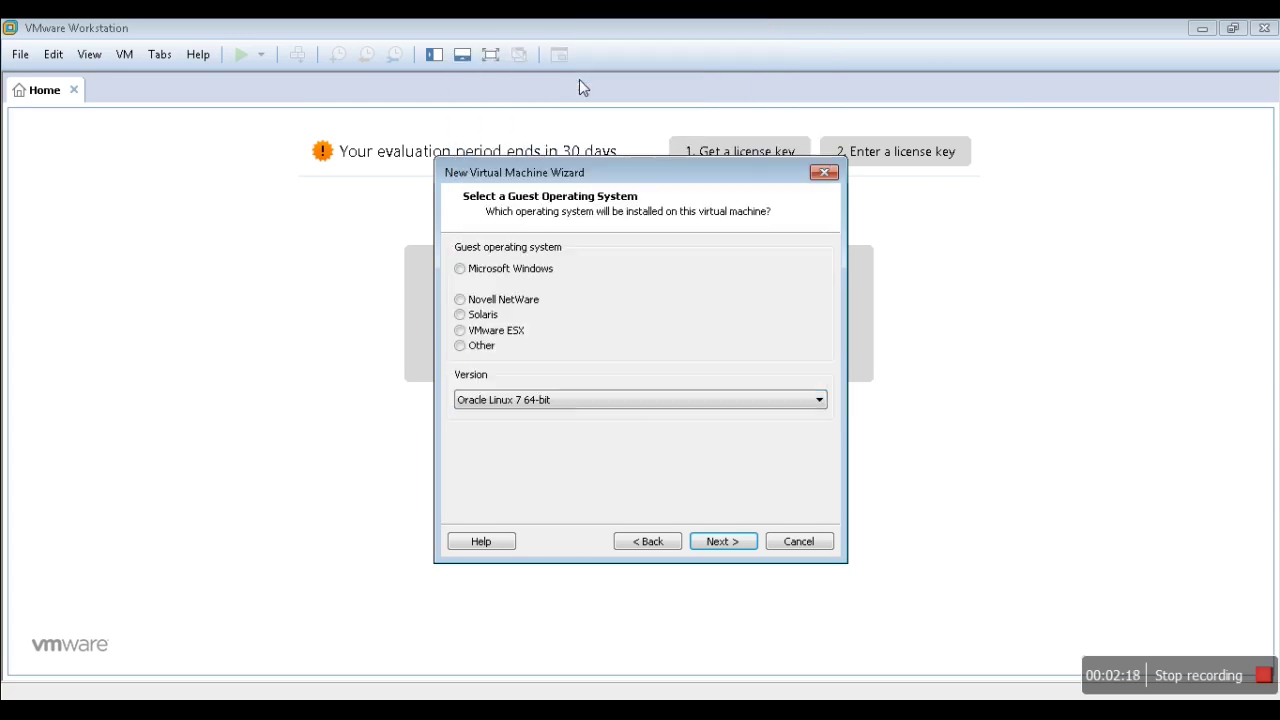
pyautogui.click(722, 541)
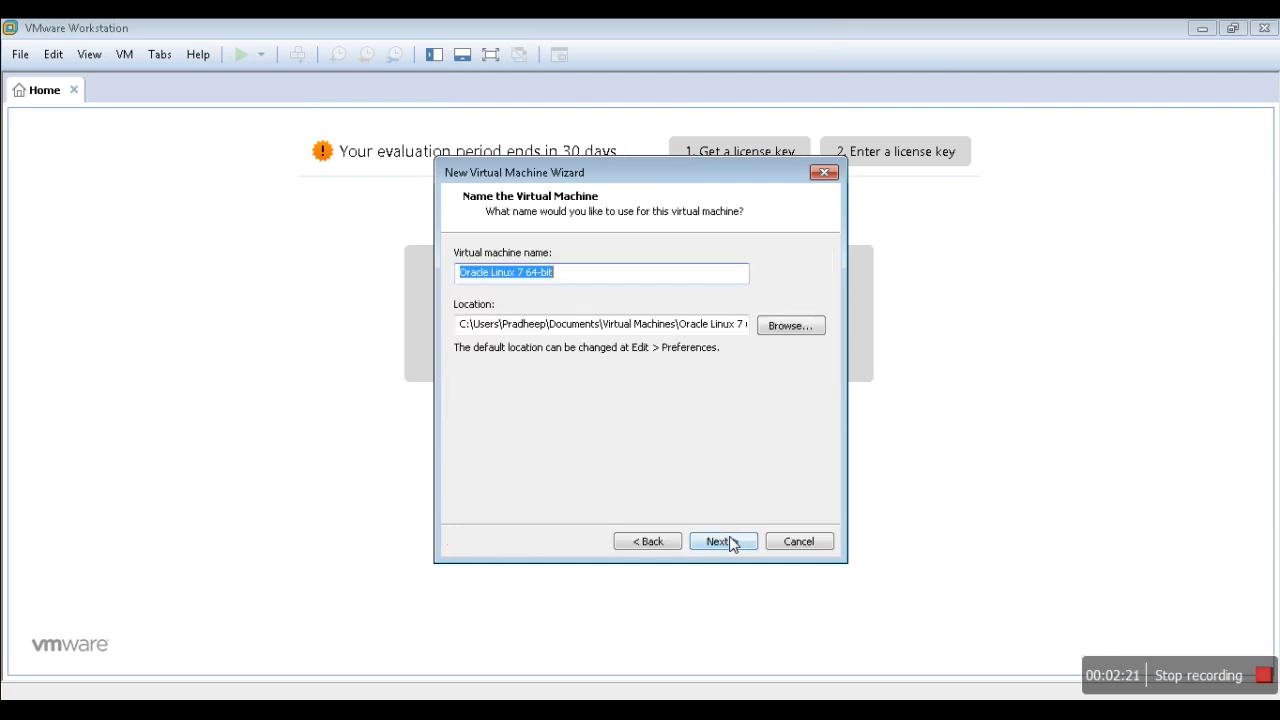
# Browse for the virtual machine location and create a folder named Virtual Machine on Local Disk (E:)
pyautogui.click(776, 332)
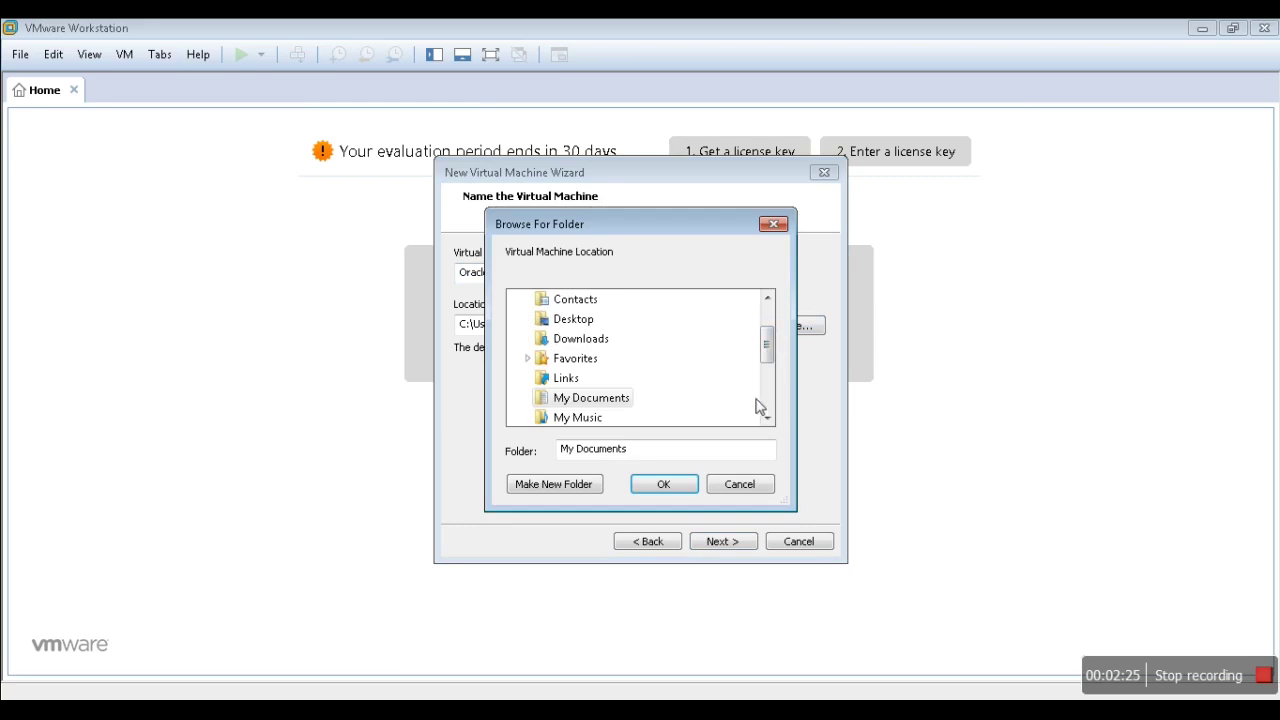
pyautogui.scroll(-2, 766, 400)
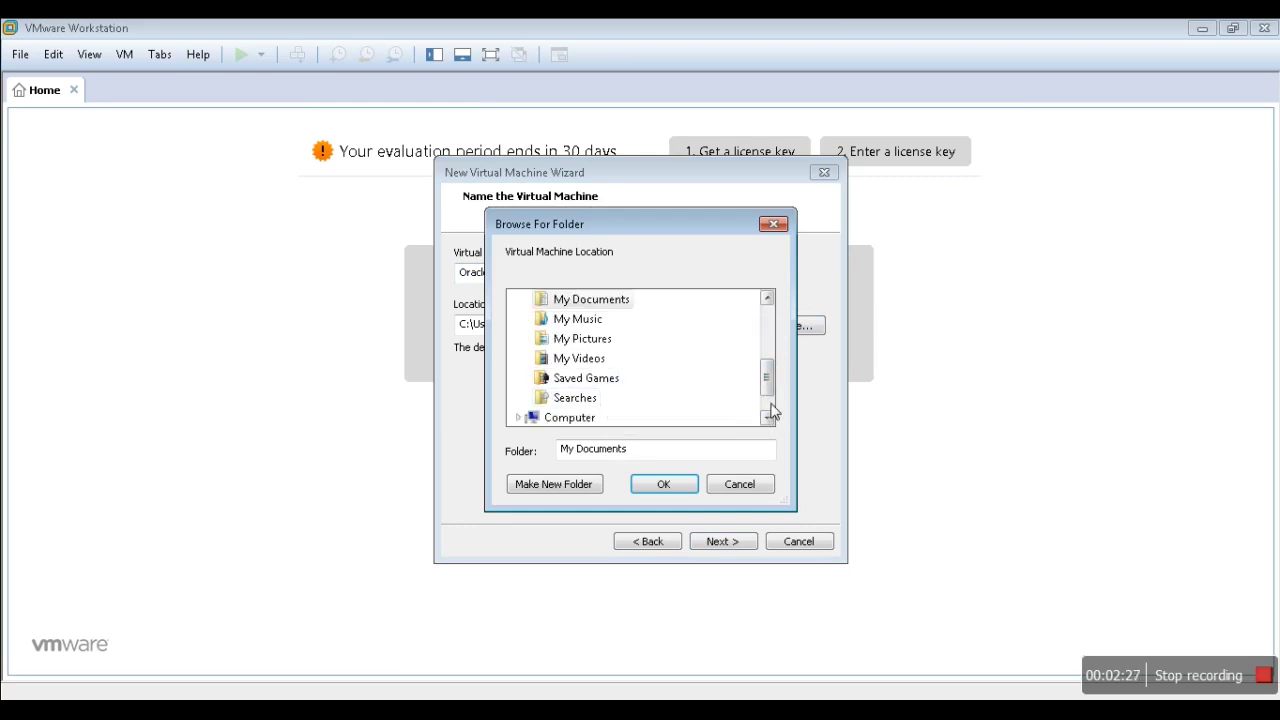
pyautogui.scroll(-1, 771, 410)
pyautogui.click(520, 380)
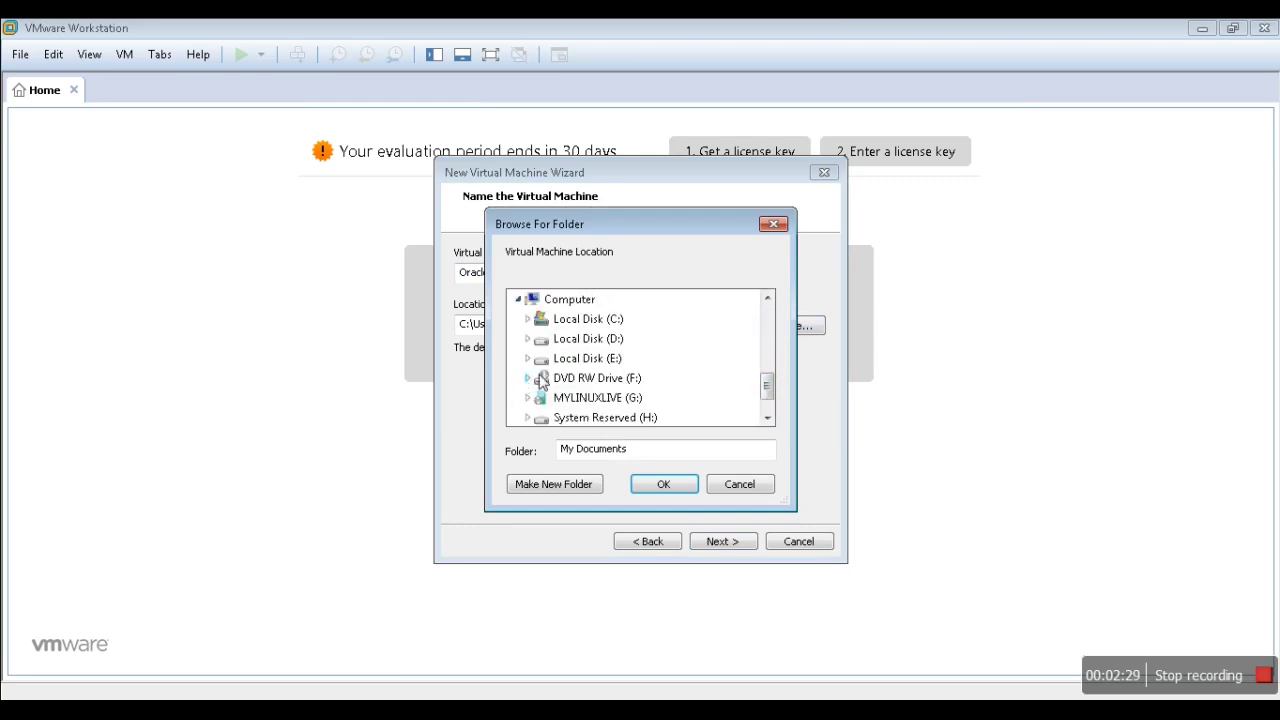
pyautogui.click(588, 357)
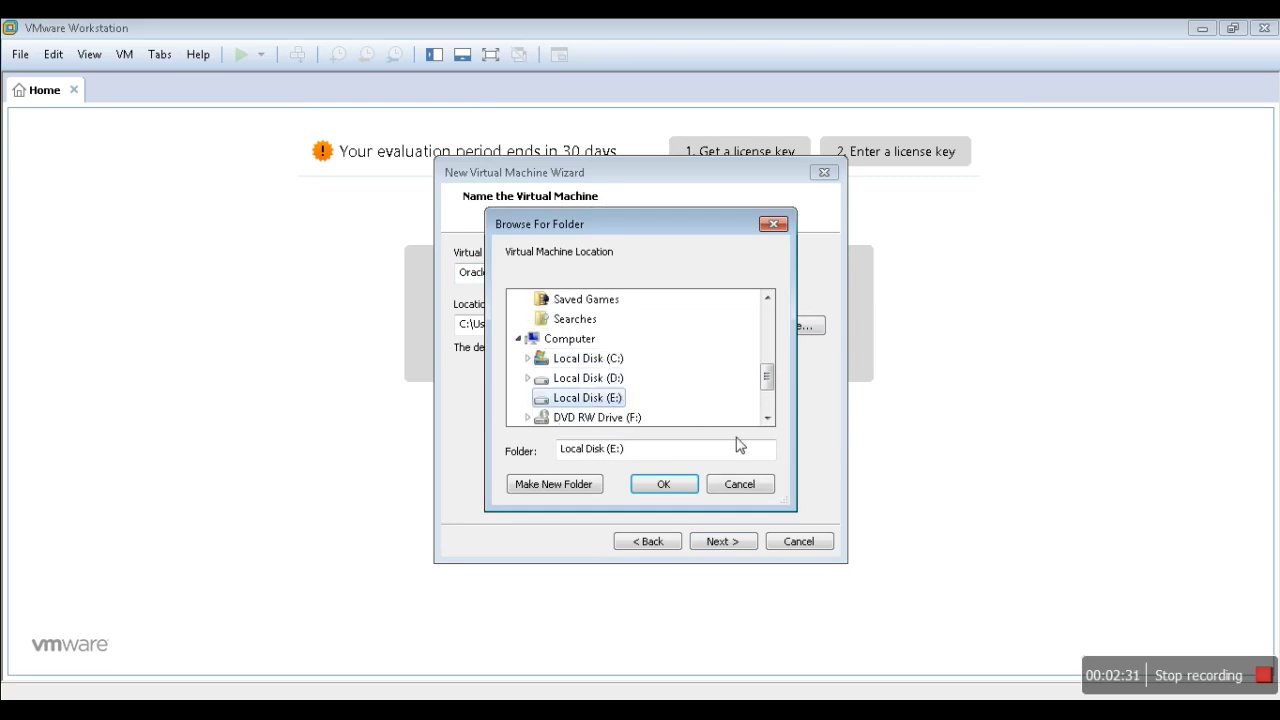
pyautogui.click(767, 418)
pyautogui.click(767, 418)
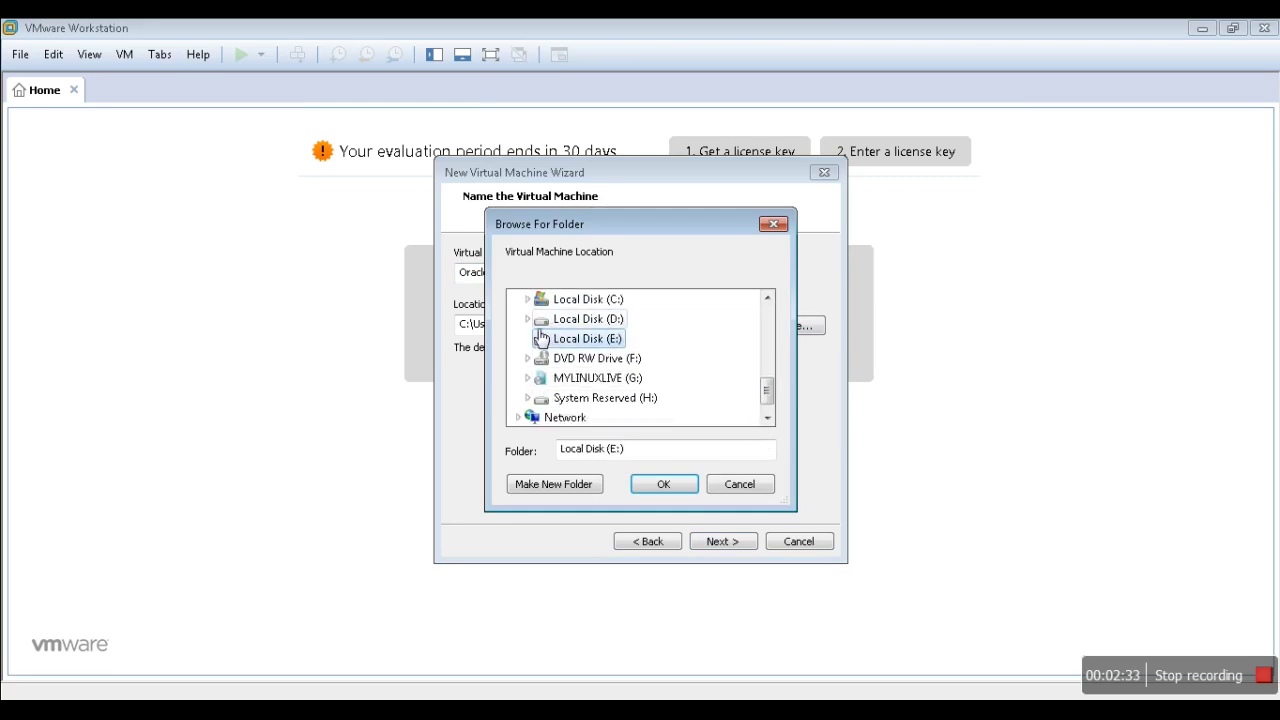
pyautogui.click(555, 484)
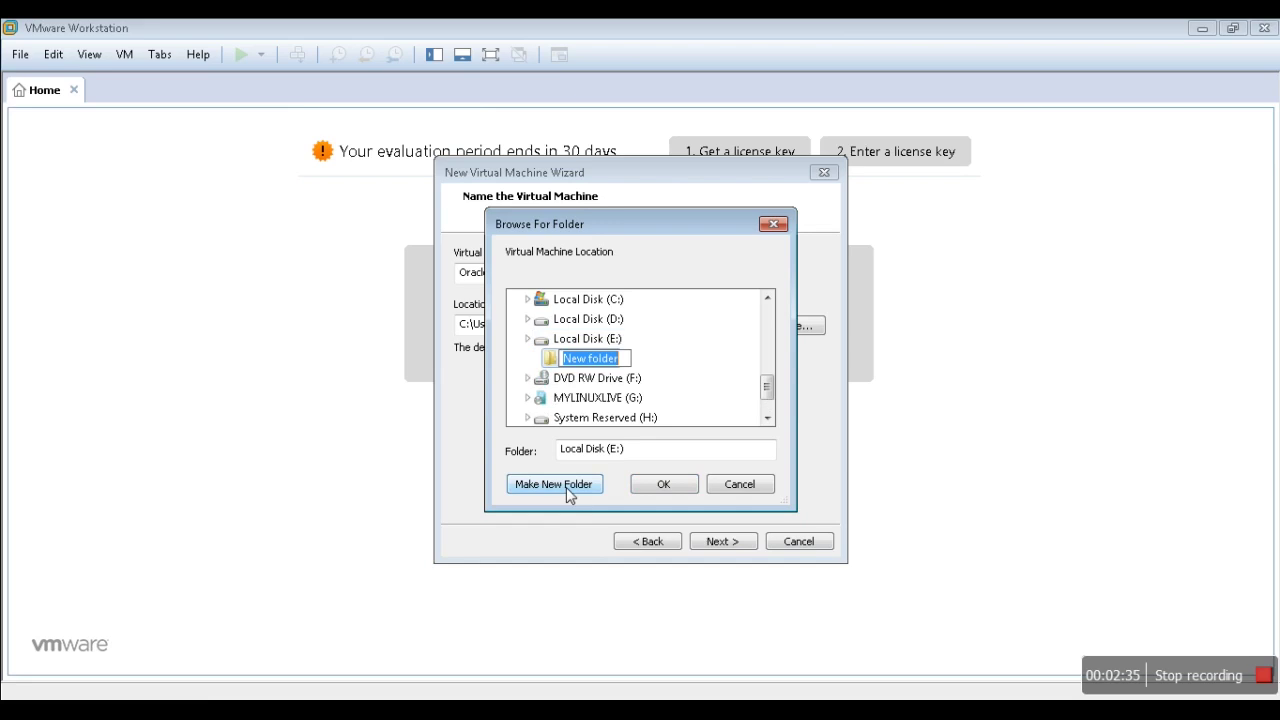
pyautogui.write('Virt')
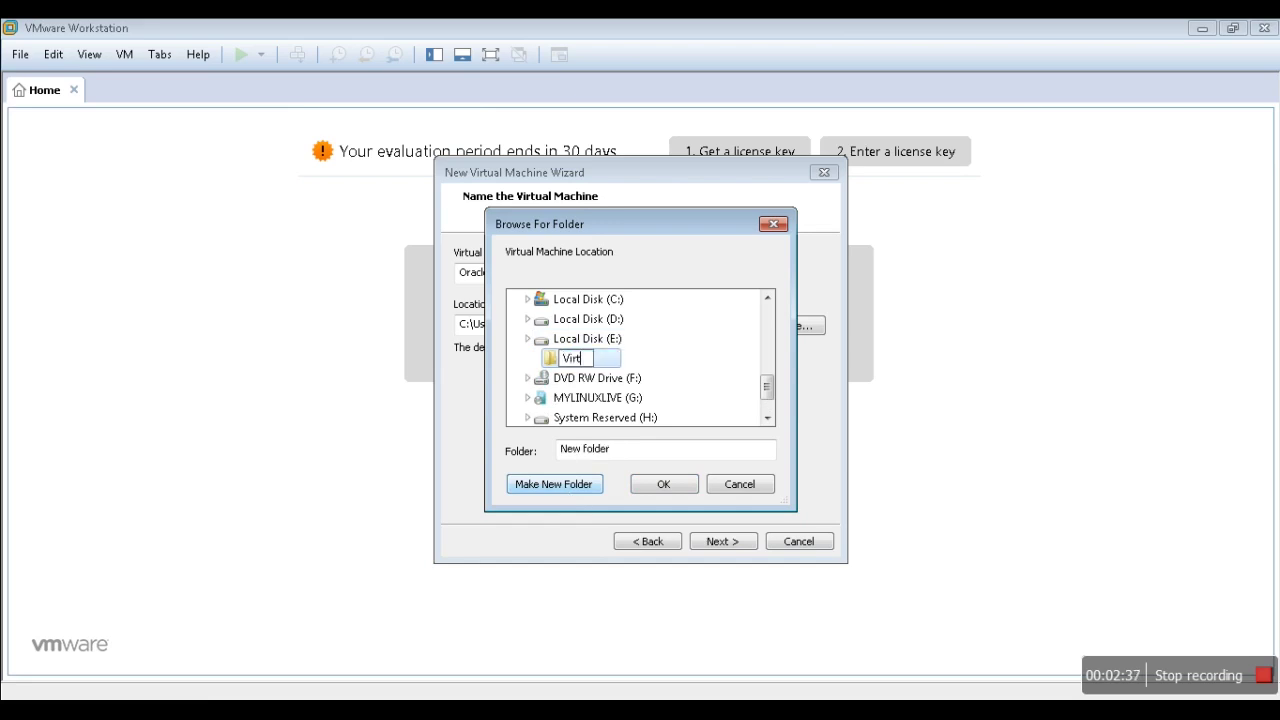
pyautogui.write('ual Machine')
pyautogui.click(691, 360)
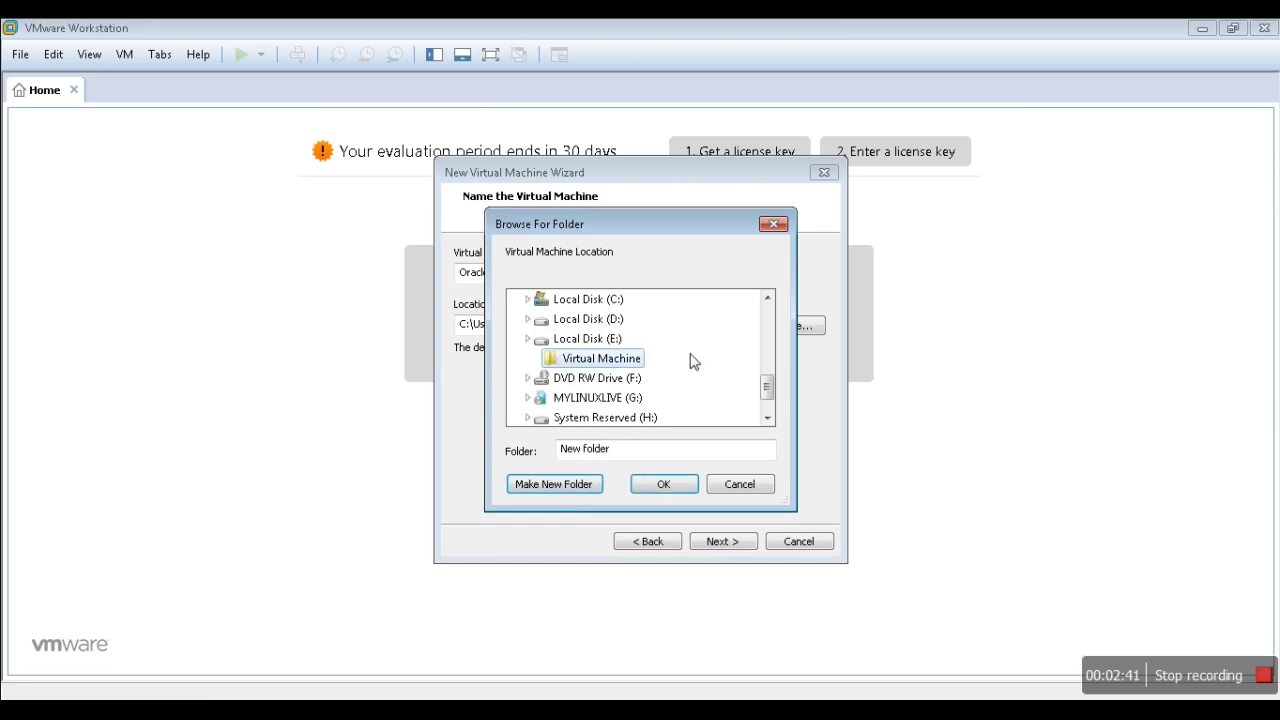
# Create a Linux subfolder inside the Virtual Machine folder and use it as the virtual machine location
pyautogui.click(577, 486)
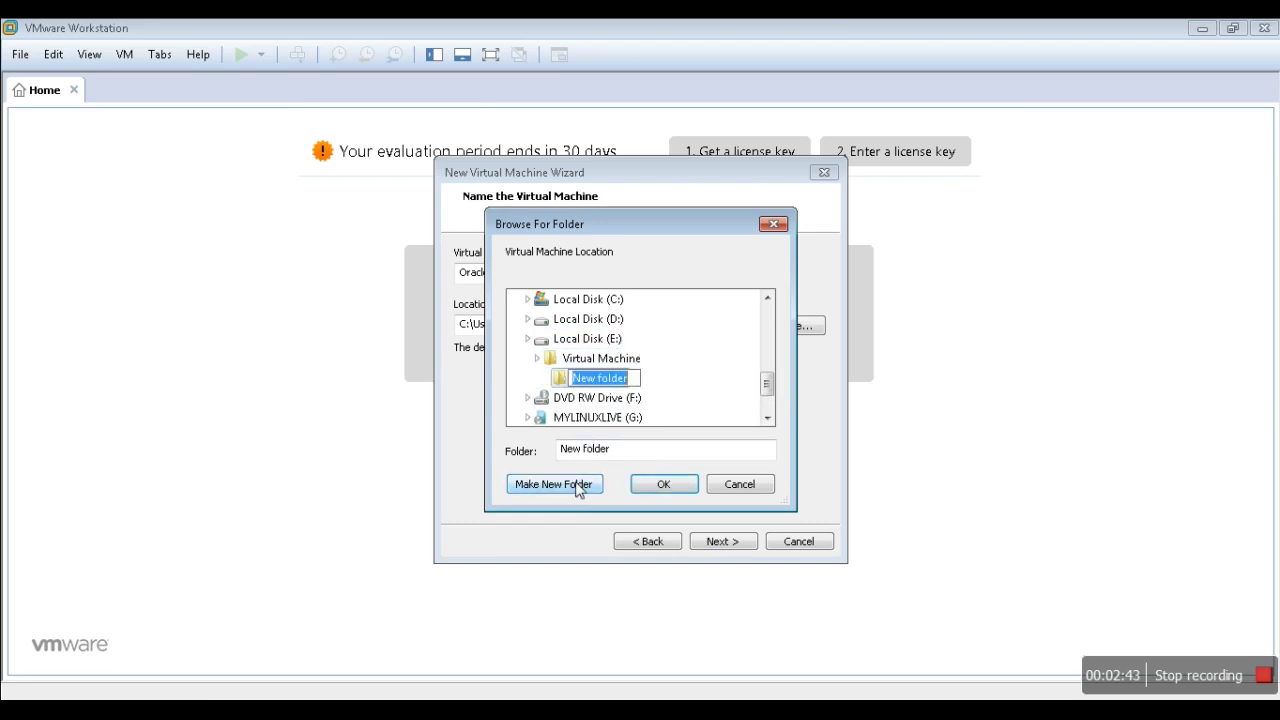
pyautogui.write('Linux')
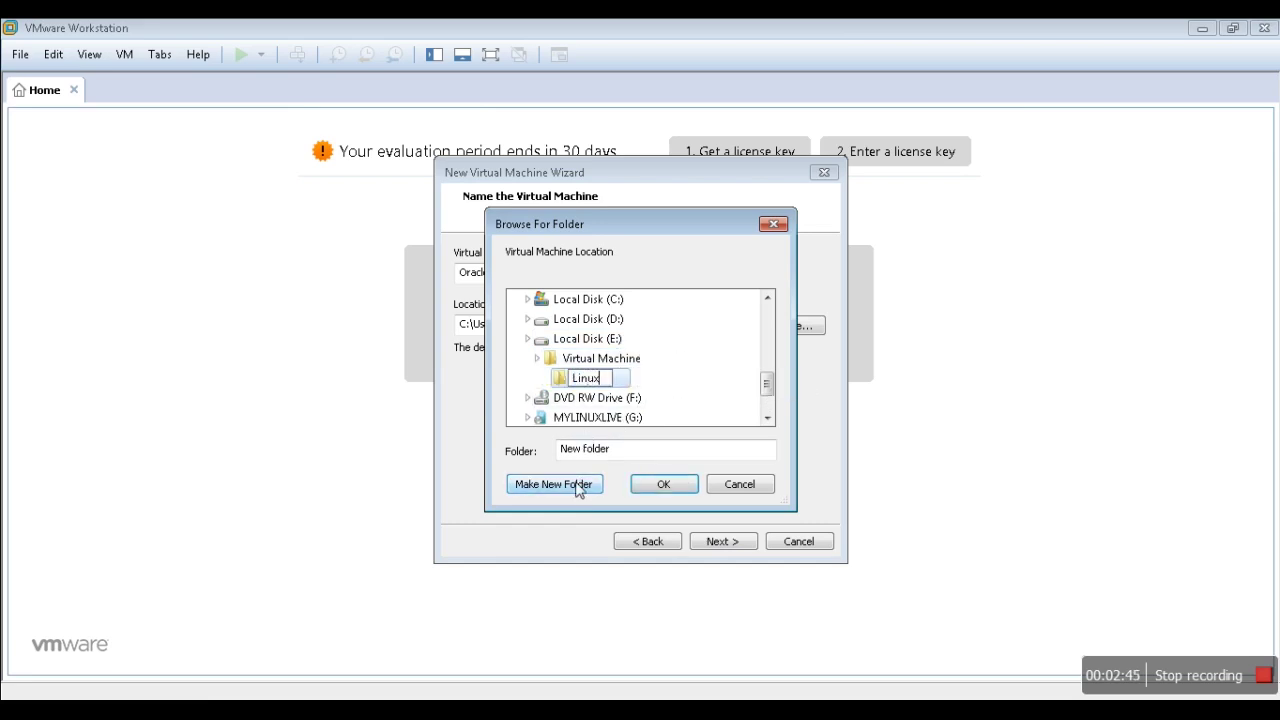
pyautogui.click(698, 398)
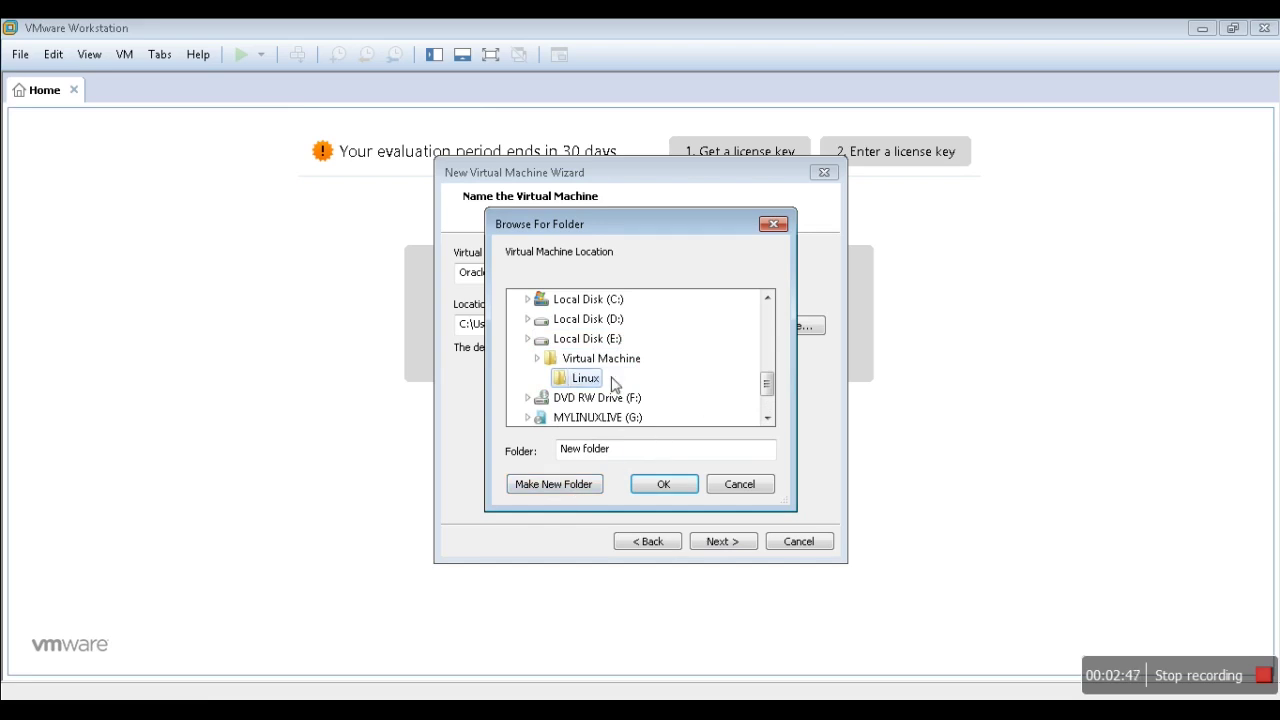
pyautogui.click(678, 481)
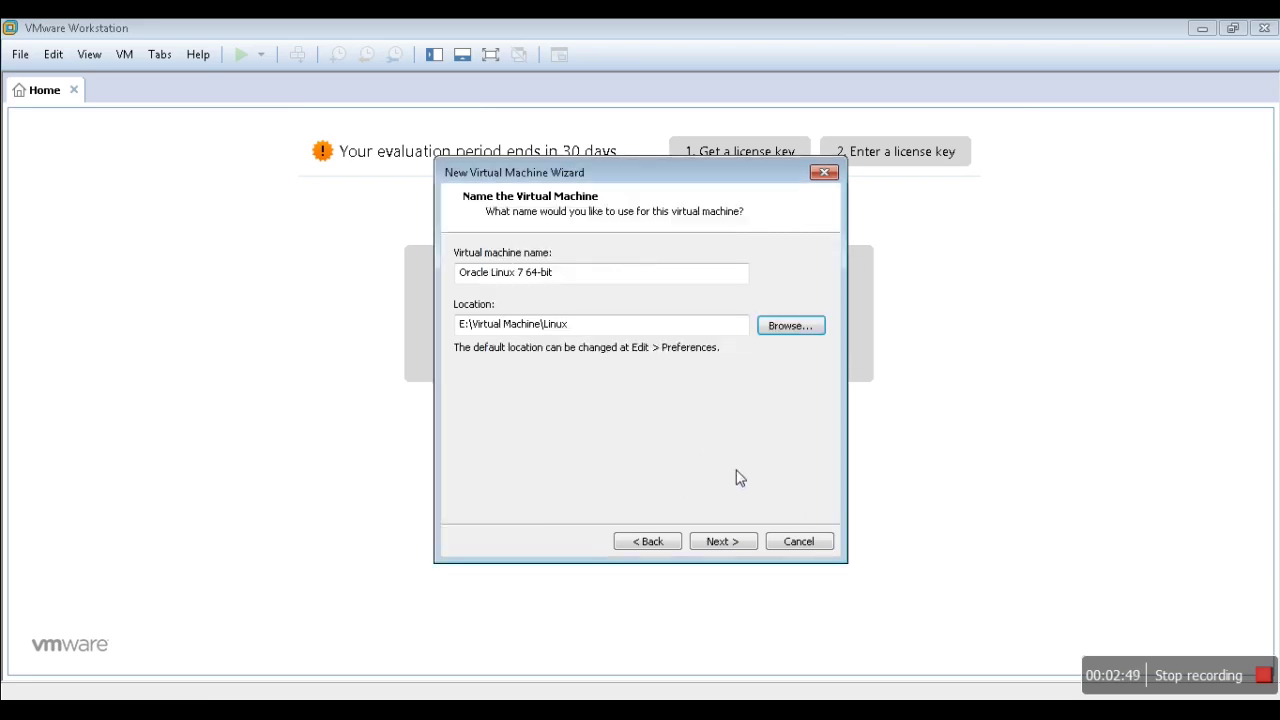
# Name the virtual machine "Cent OS Linux 64 bit" and continue to the disk capacity settings
pyautogui.click(490, 273)
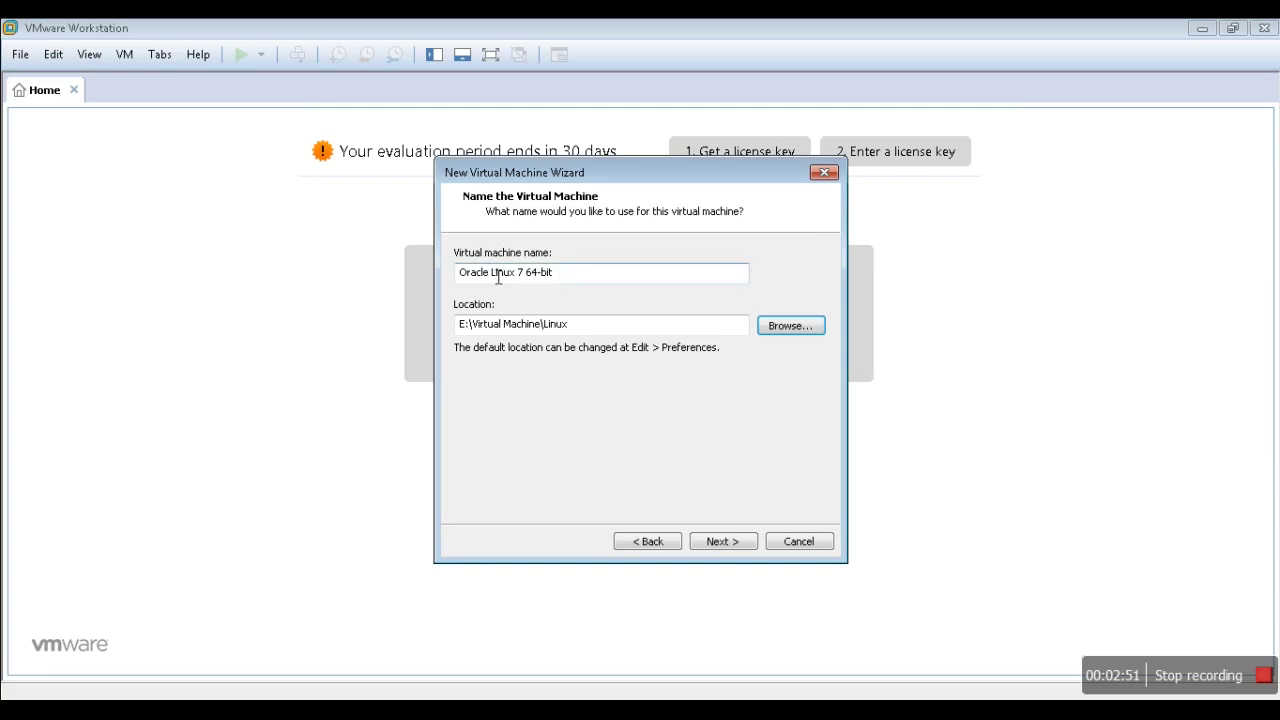
pyautogui.hotkey('ctrl', 'a')
pyautogui.write('Linux ')
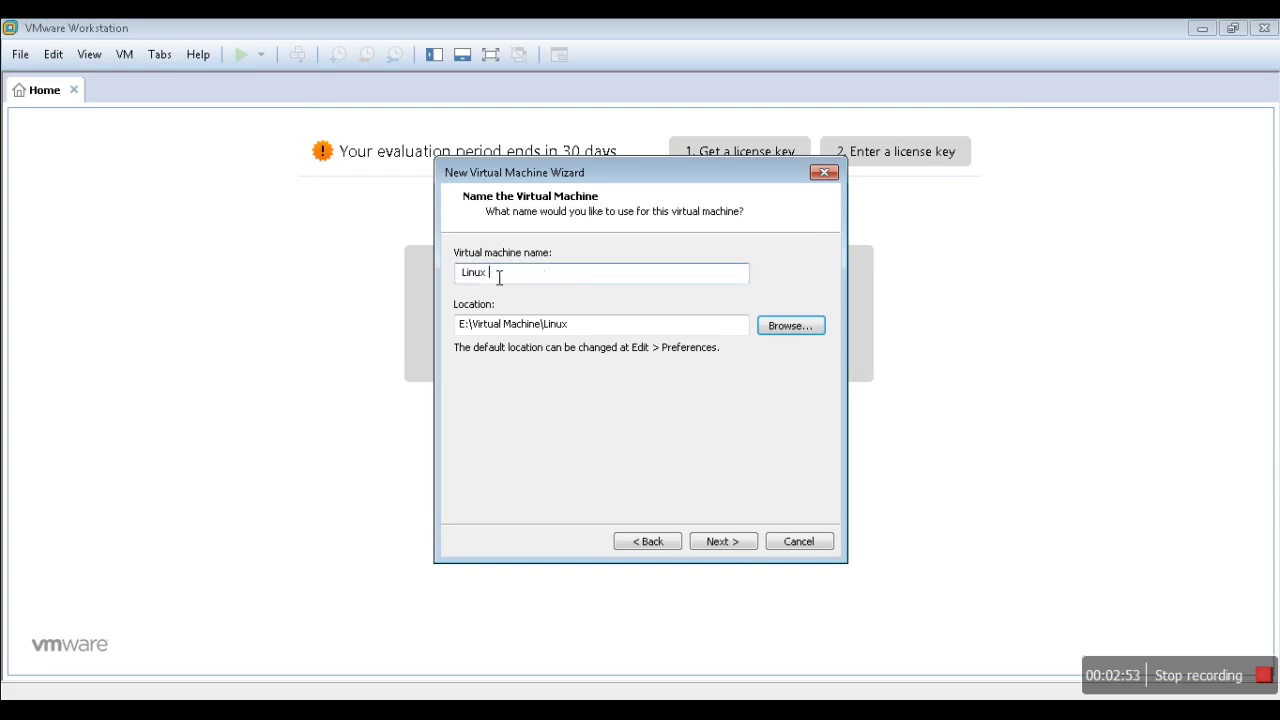
pyautogui.write('64')
pyautogui.click(459, 272)
pyautogui.write('Cent OS')
pyautogui.click(731, 540)
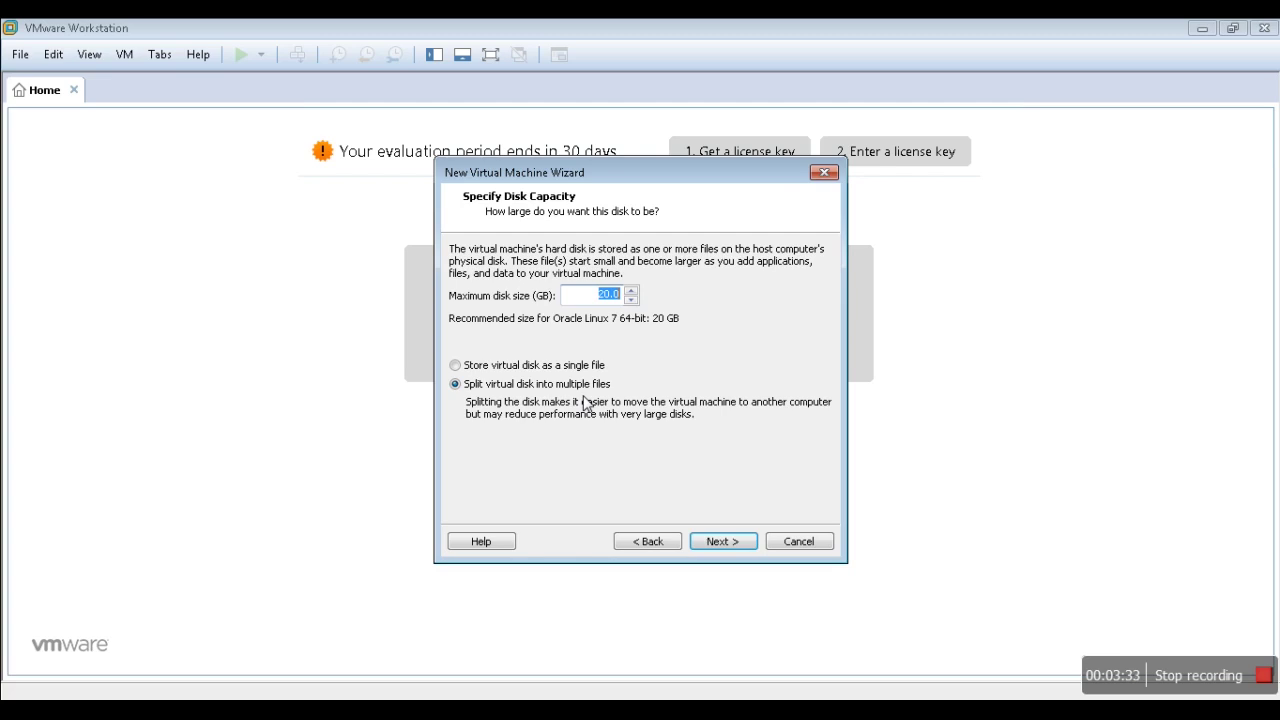
# Keep the 20 GB disk split into multiple files and finish creating the virtual machine
pyautogui.click(726, 545)
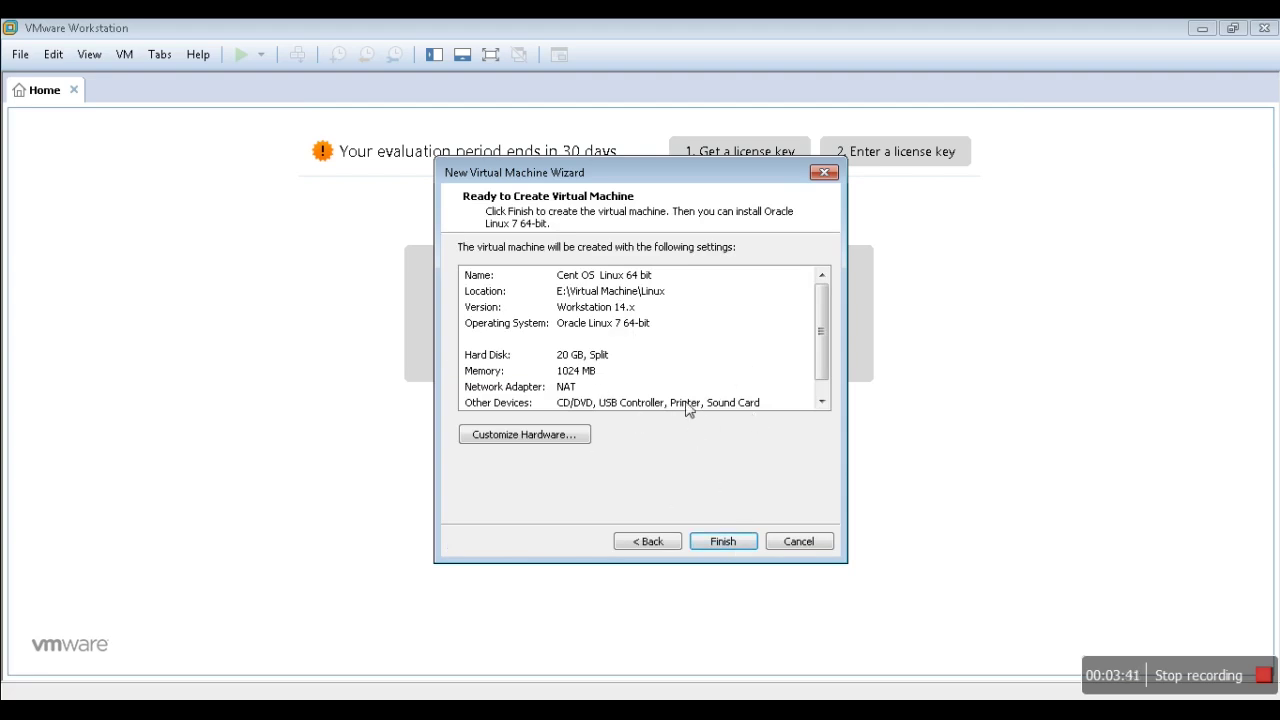
pyautogui.click(724, 542)
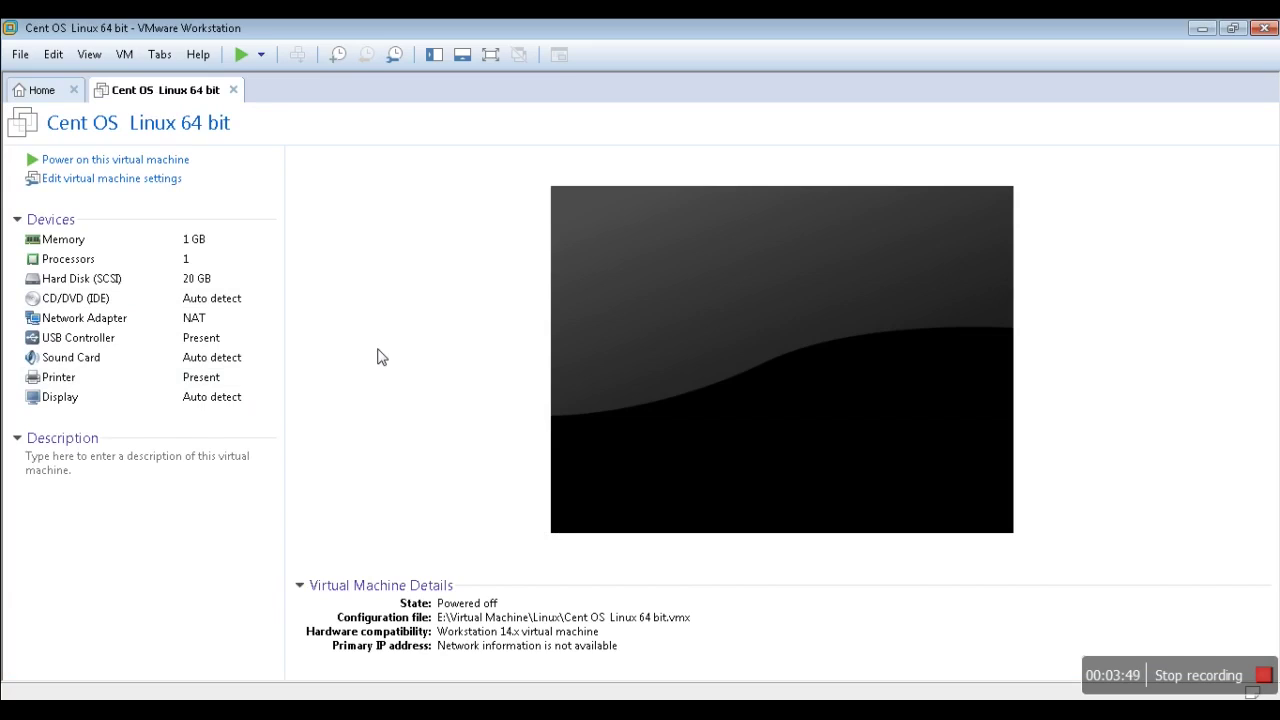
# Open the virtual machine's memory settings and raise the allocated memory to 4096 MB
pyautogui.click(203, 246)
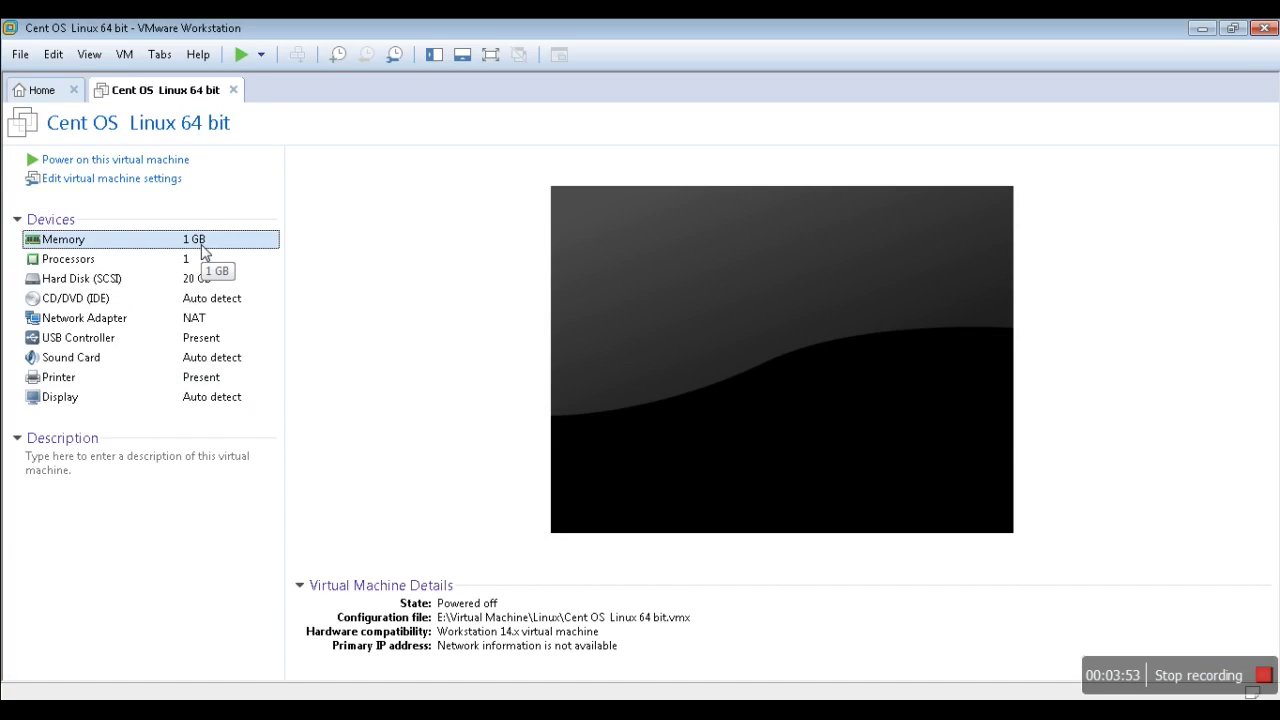
pyautogui.doubleClick(203, 246)
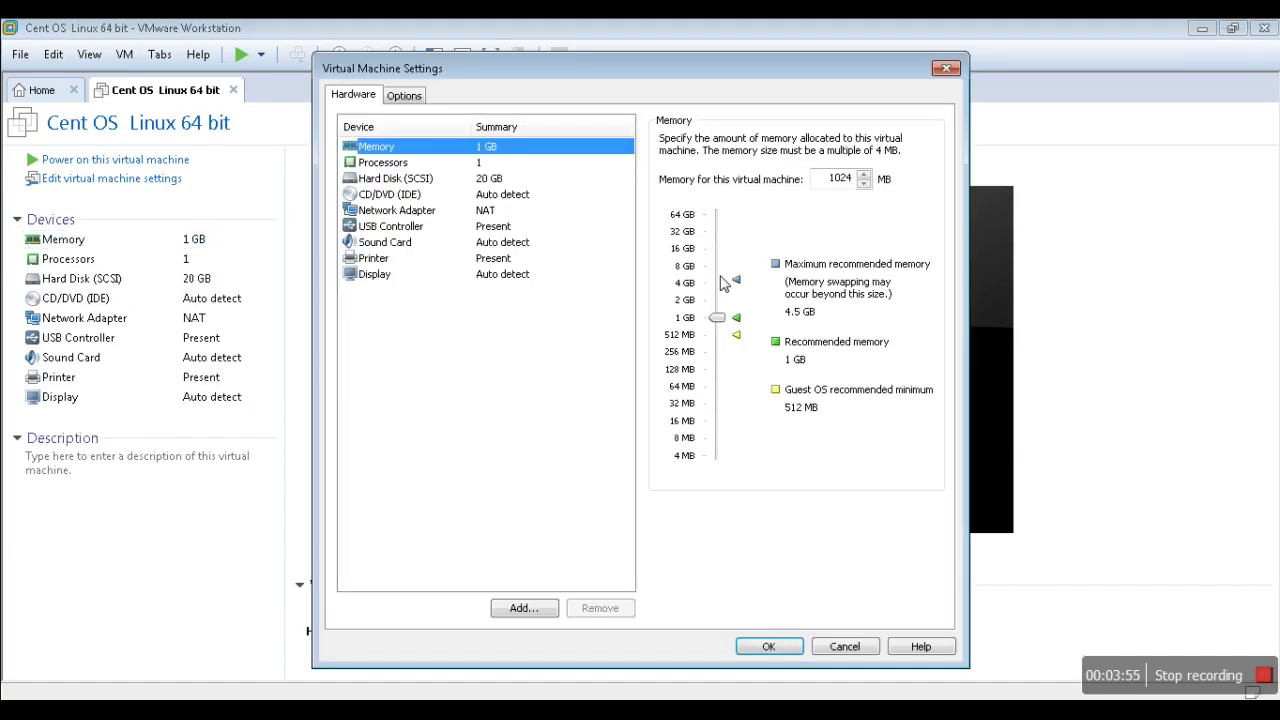
pyautogui.click(718, 304)
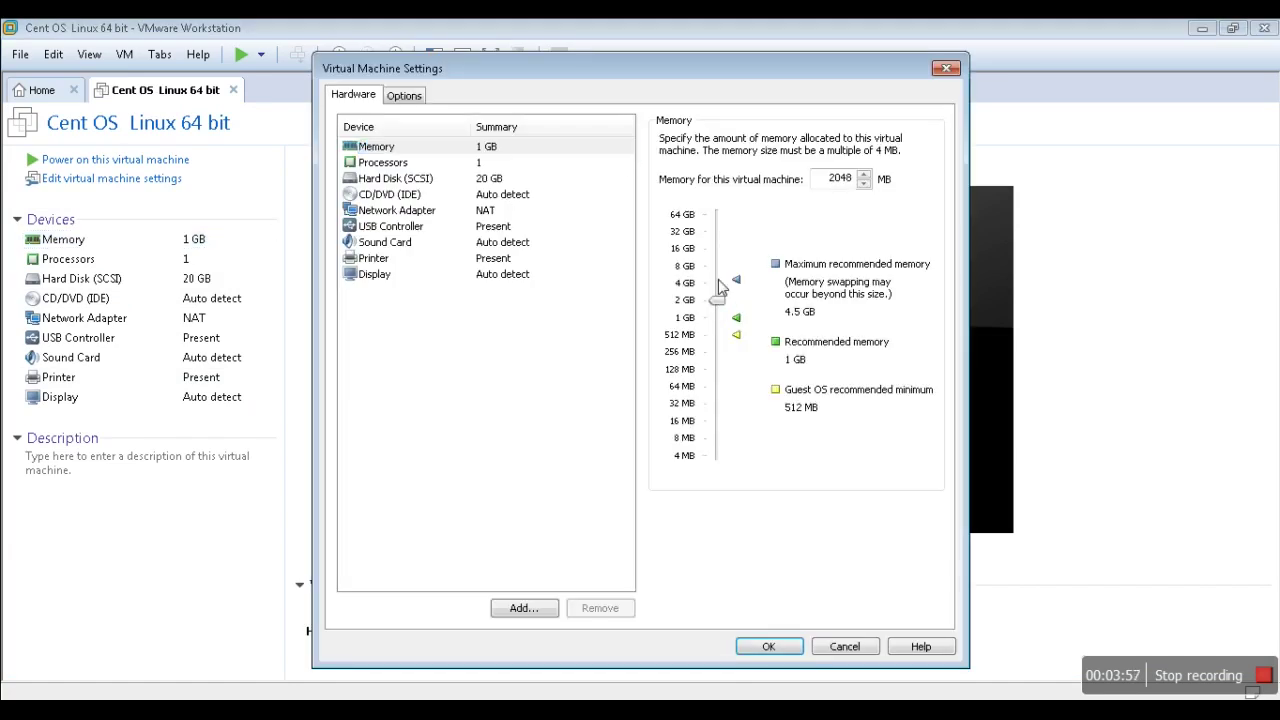
pyautogui.click(718, 279)
# Check the host computer's CPU and physical memory usage in Windows Task Manager, and close it
pyautogui.rightClick(630, 708)
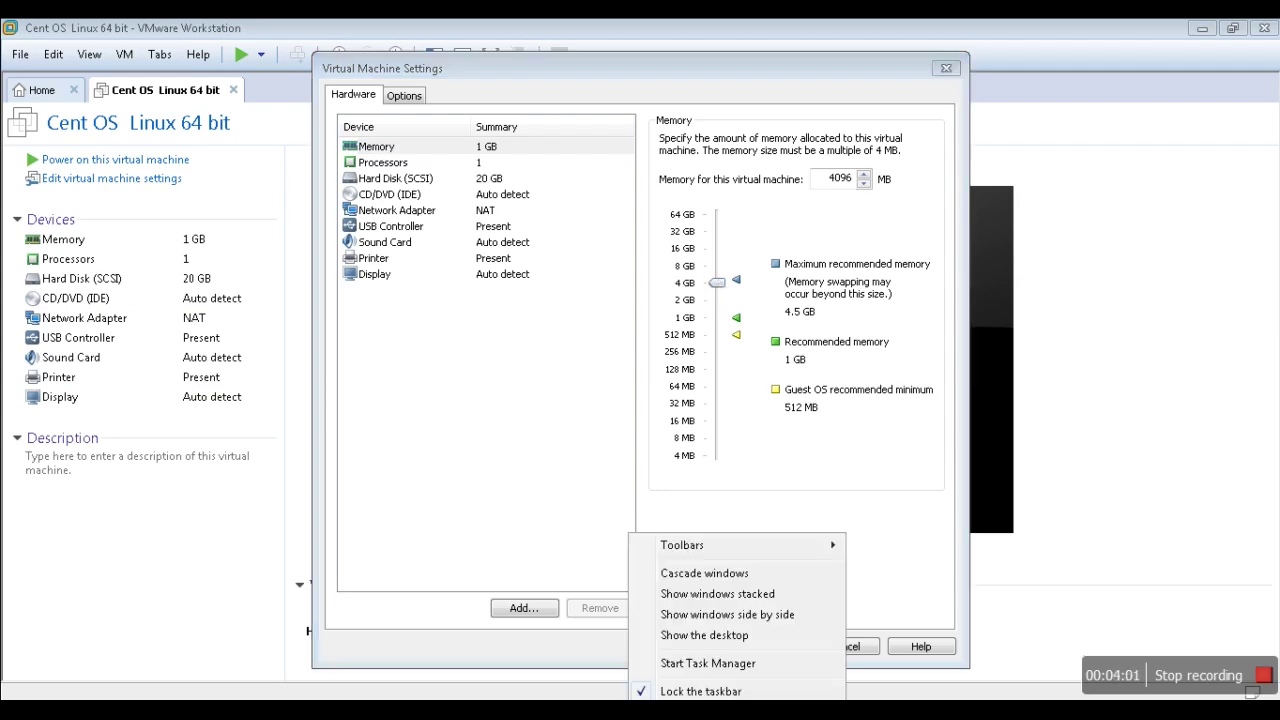
pyautogui.click(708, 663)
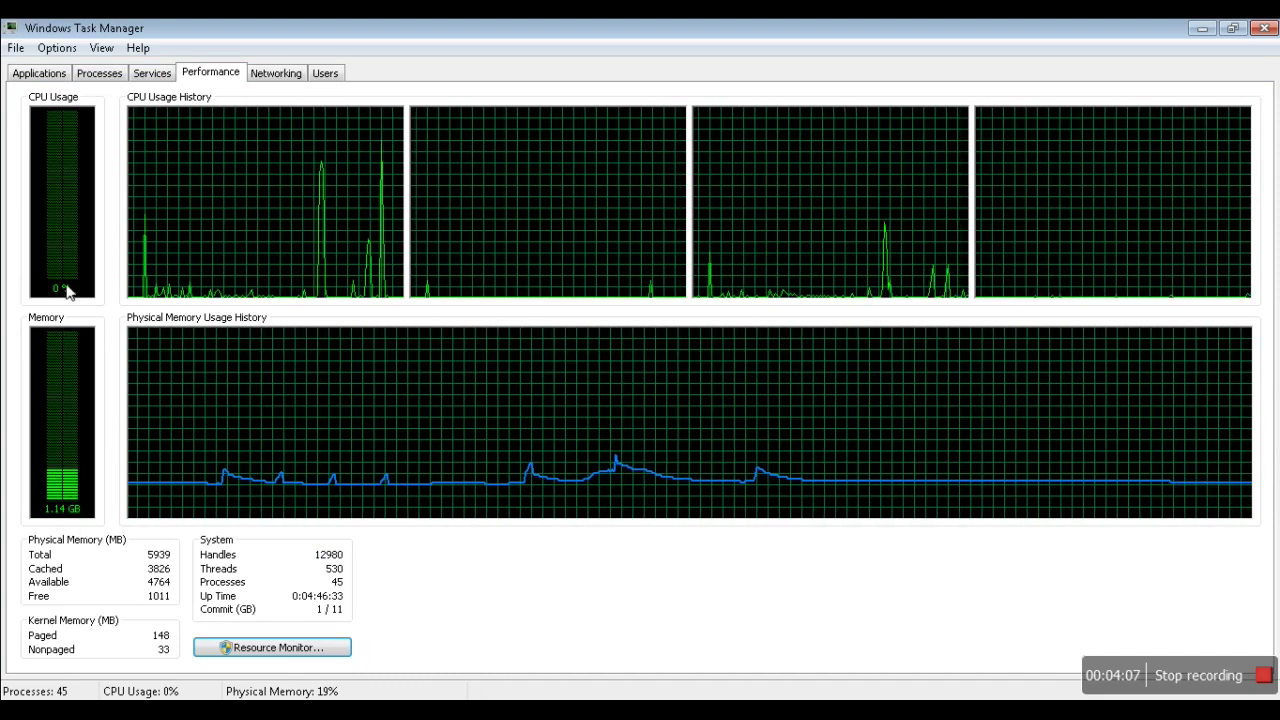
pyautogui.click(1262, 29)
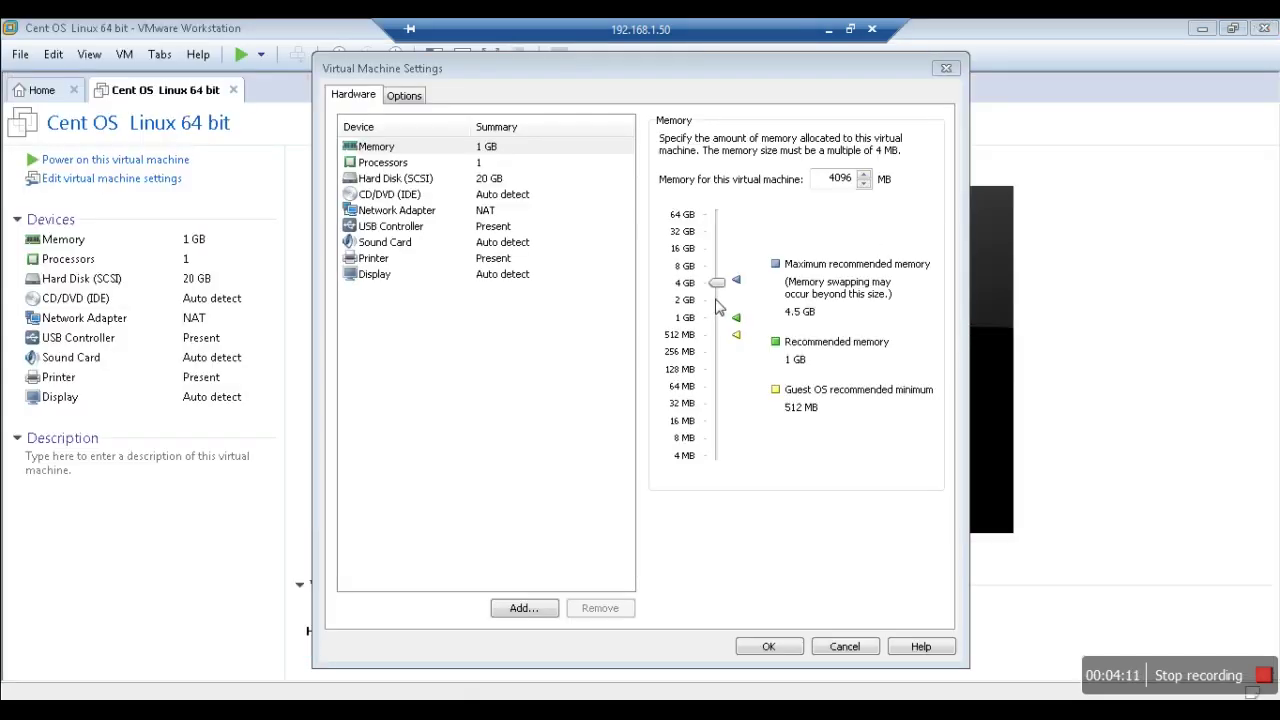
# Set the virtual machine's memory to 1024 MB and dismiss the MySQL Installer console window
pyautogui.click(716, 306)
pyautogui.click(722, 328)
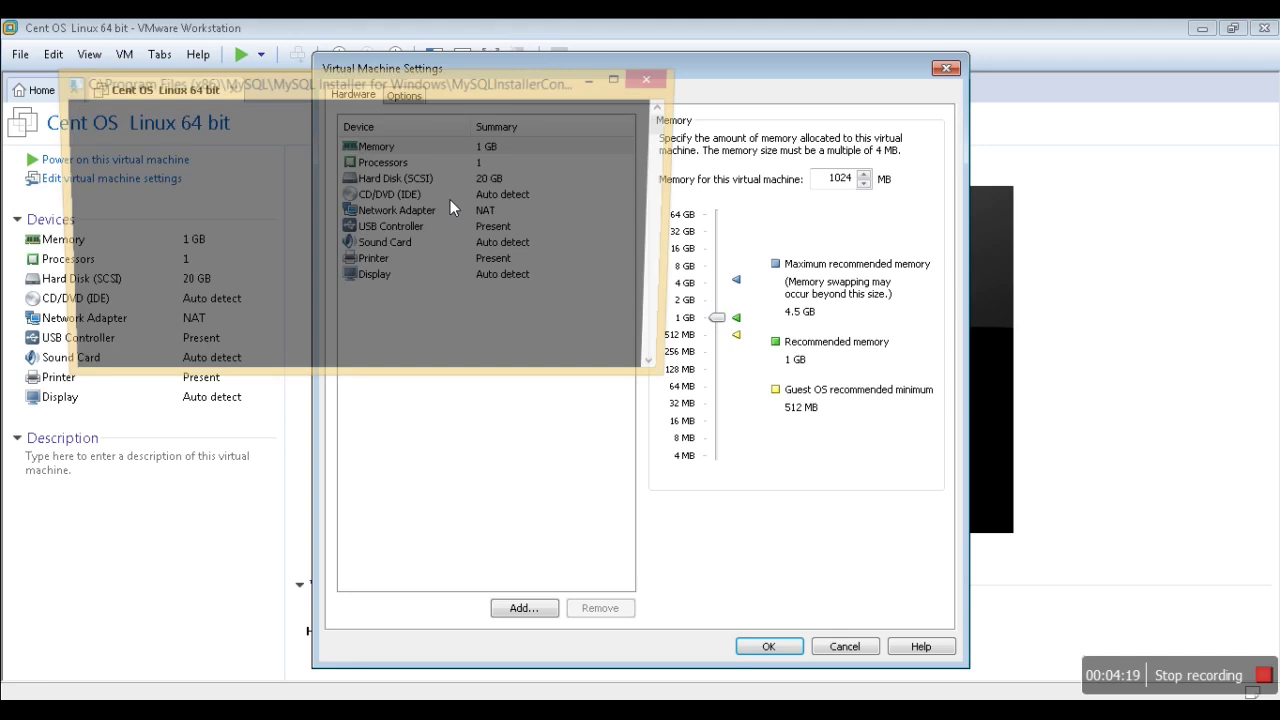
pyautogui.click(596, 79)
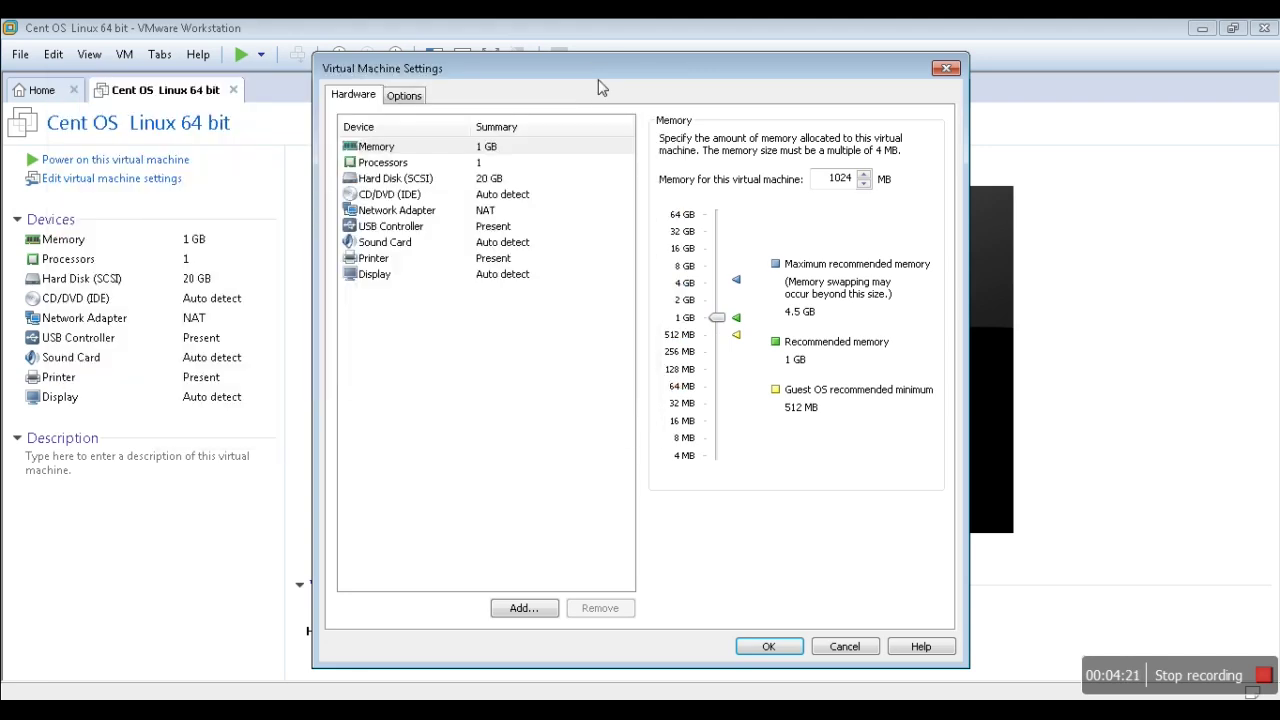
# Remove the sound card, printer and USB controller from the virtual machine's hardware
pyautogui.click(483, 165)
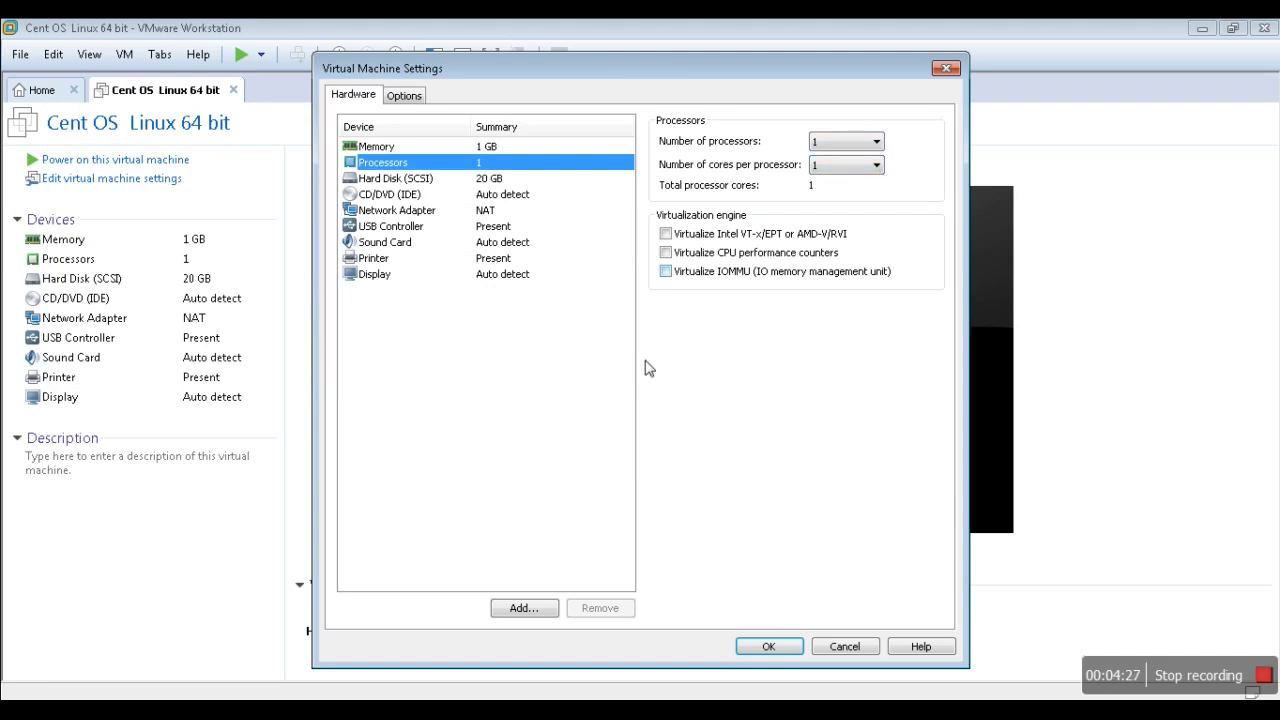
pyautogui.click(447, 197)
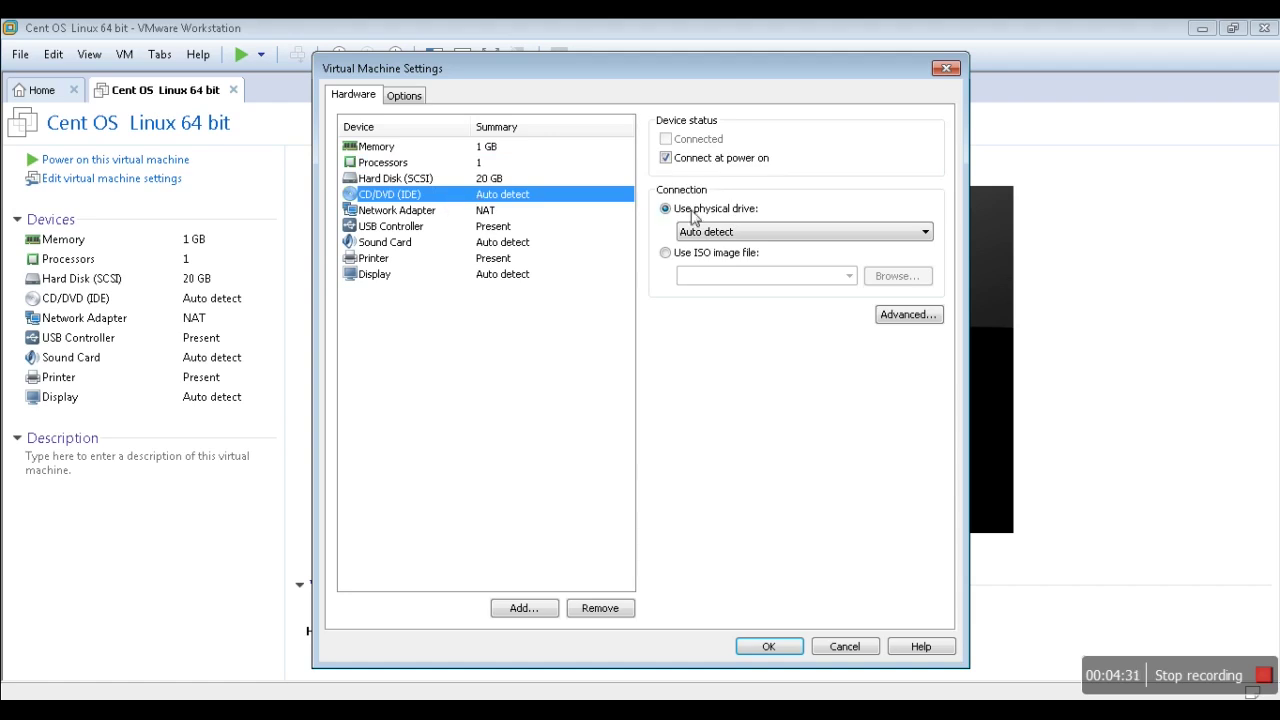
pyautogui.click(503, 245)
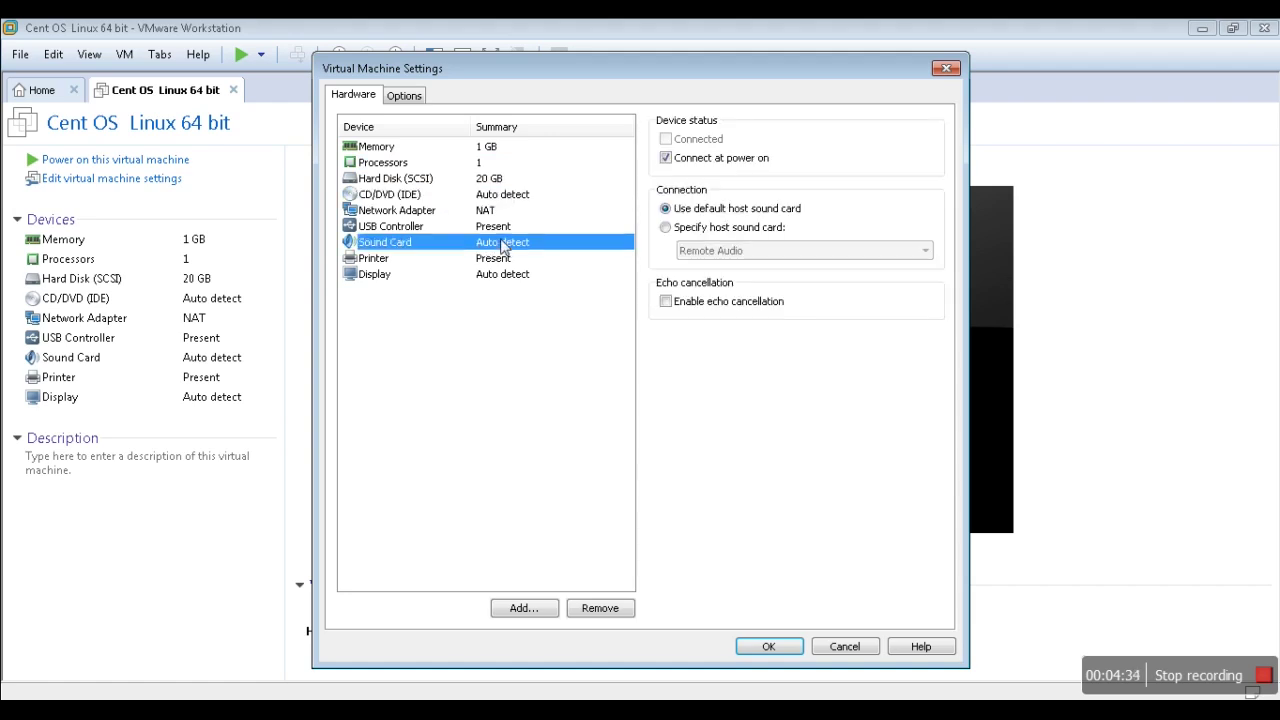
pyautogui.click(614, 610)
pyautogui.doubleClick(614, 610)
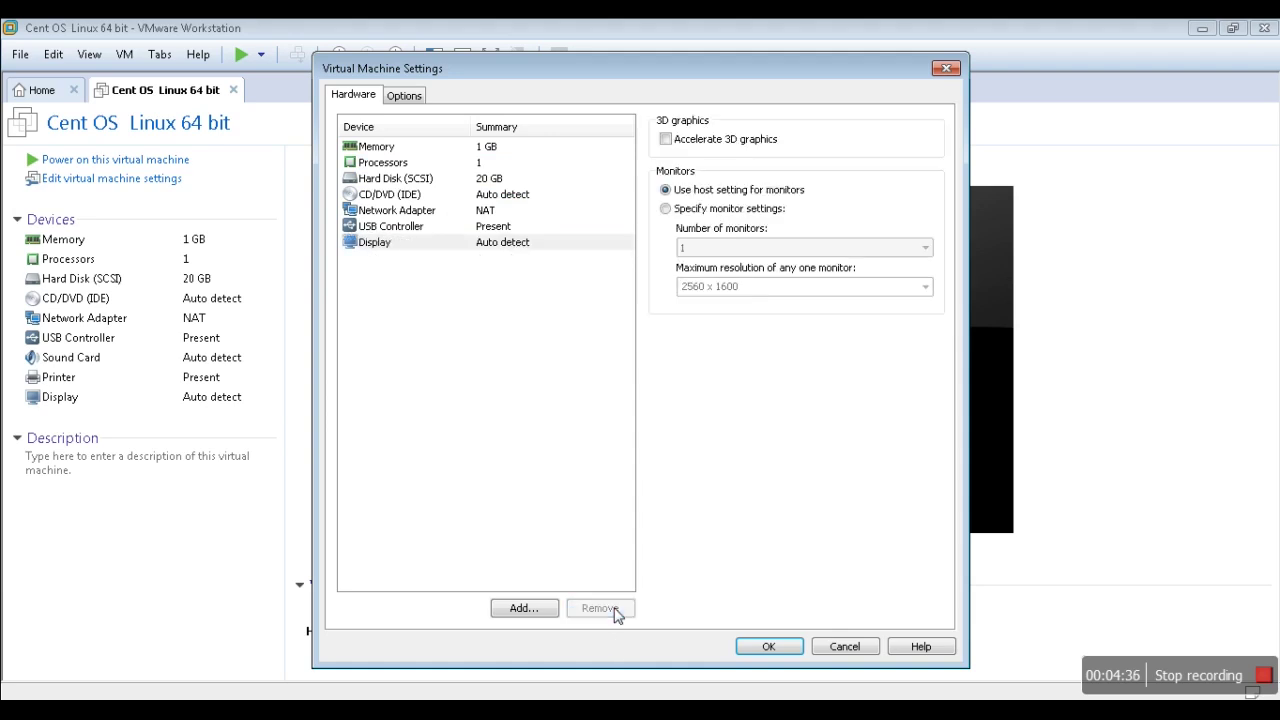
pyautogui.click(503, 228)
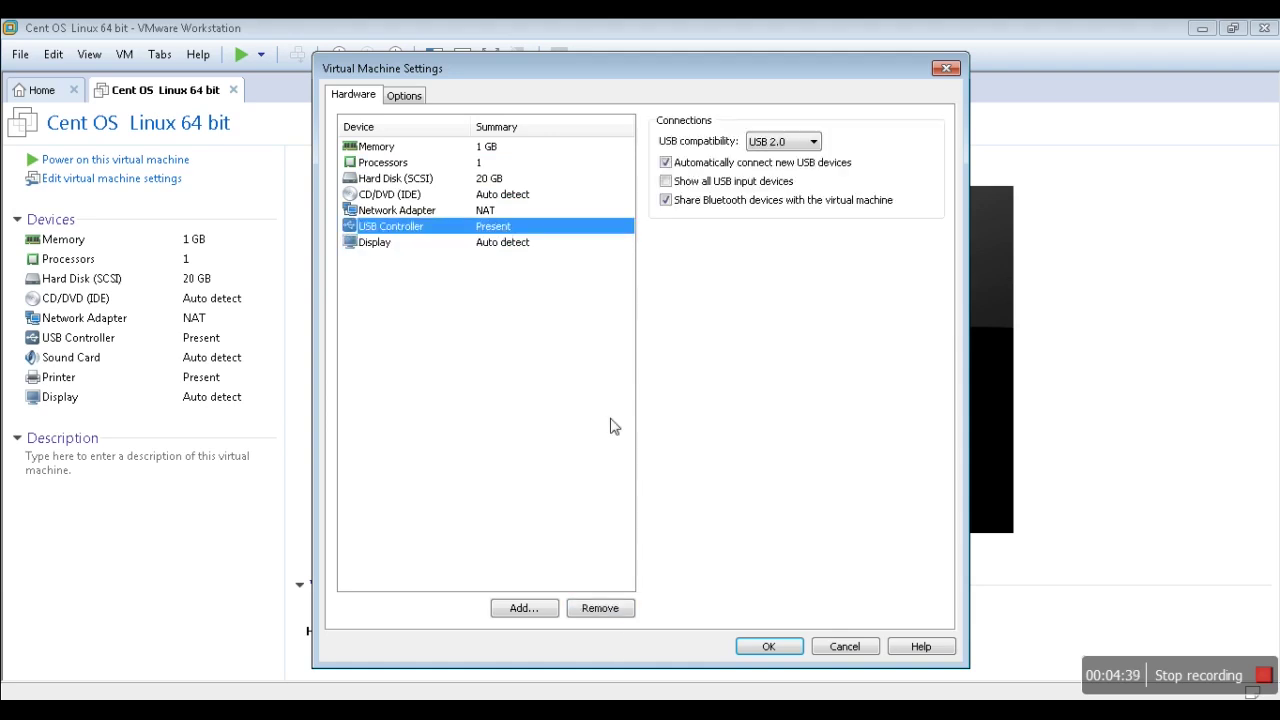
pyautogui.click(621, 609)
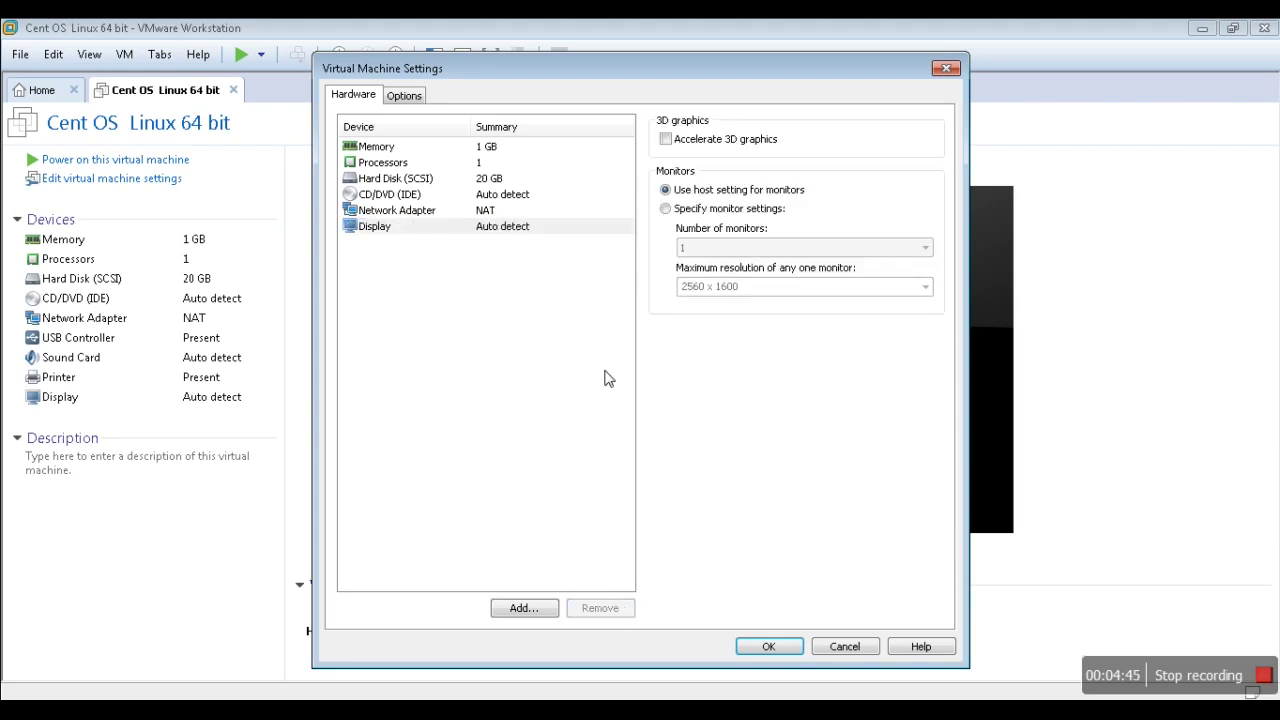
# Review the processor and network adapter settings and the virtual machine options, and save the settings
pyautogui.click(502, 166)
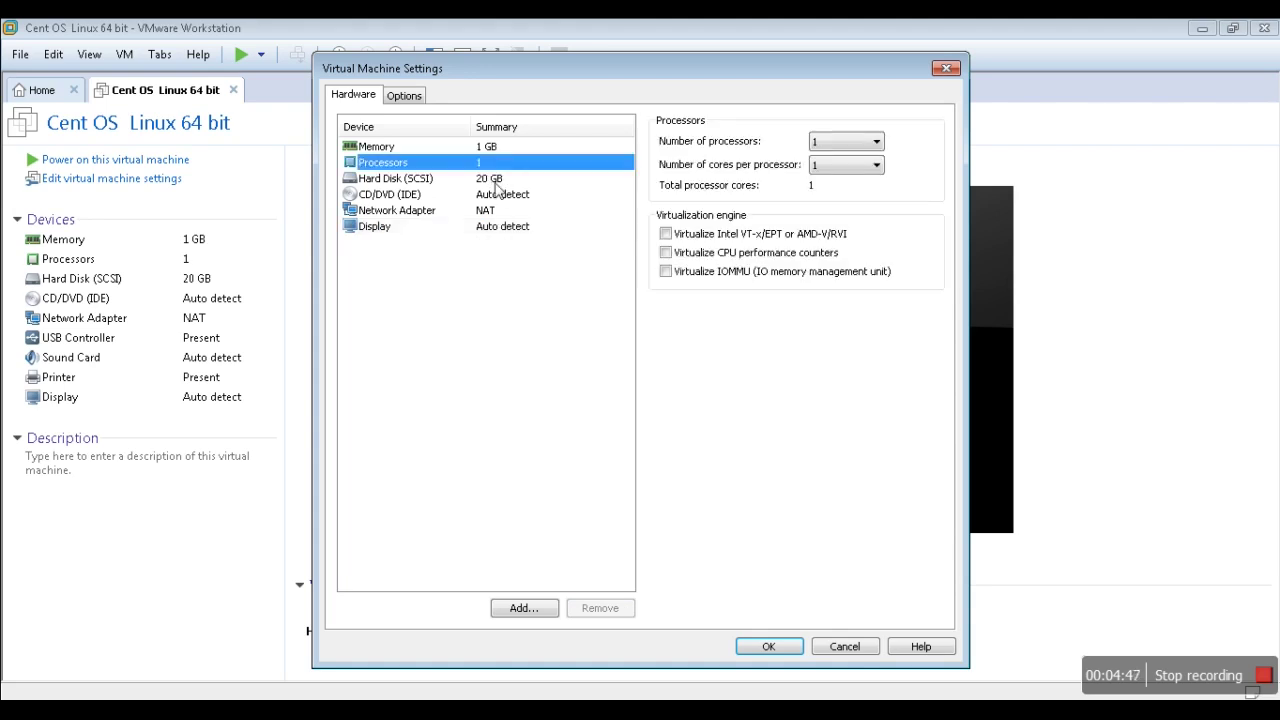
pyautogui.click(492, 212)
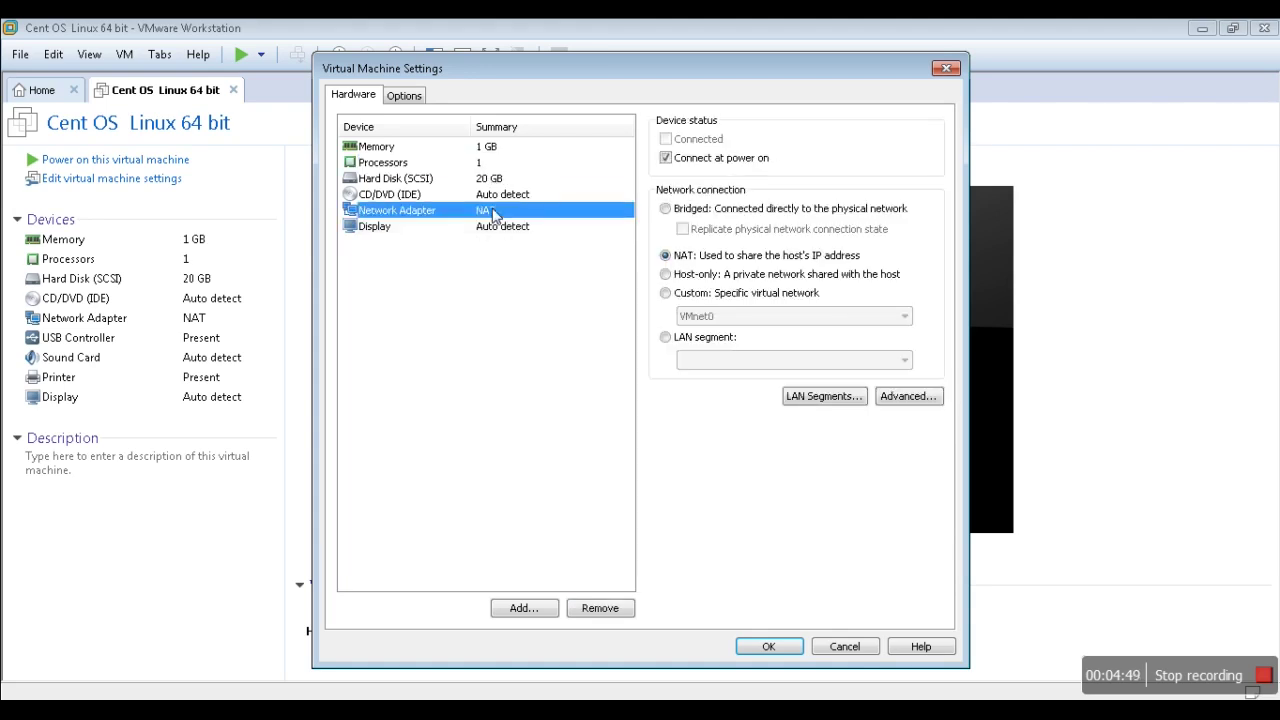
pyautogui.click(408, 96)
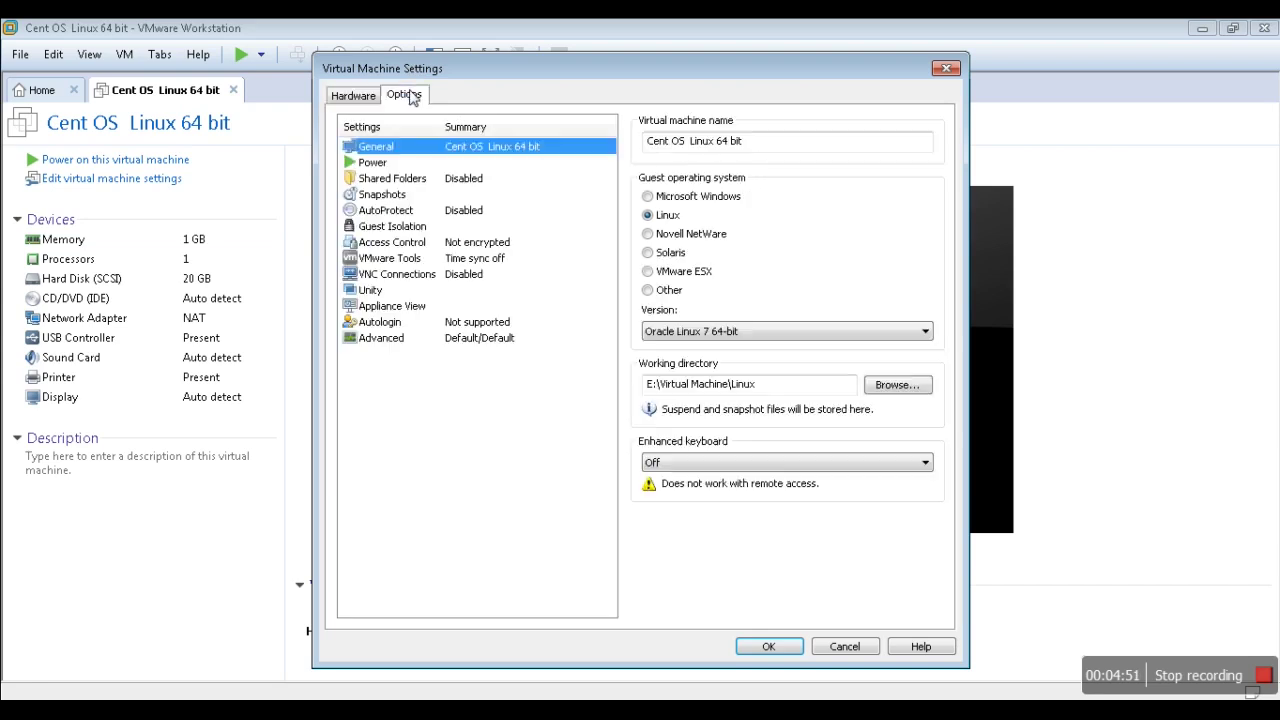
pyautogui.click(500, 262)
pyautogui.click(478, 276)
pyautogui.click(488, 327)
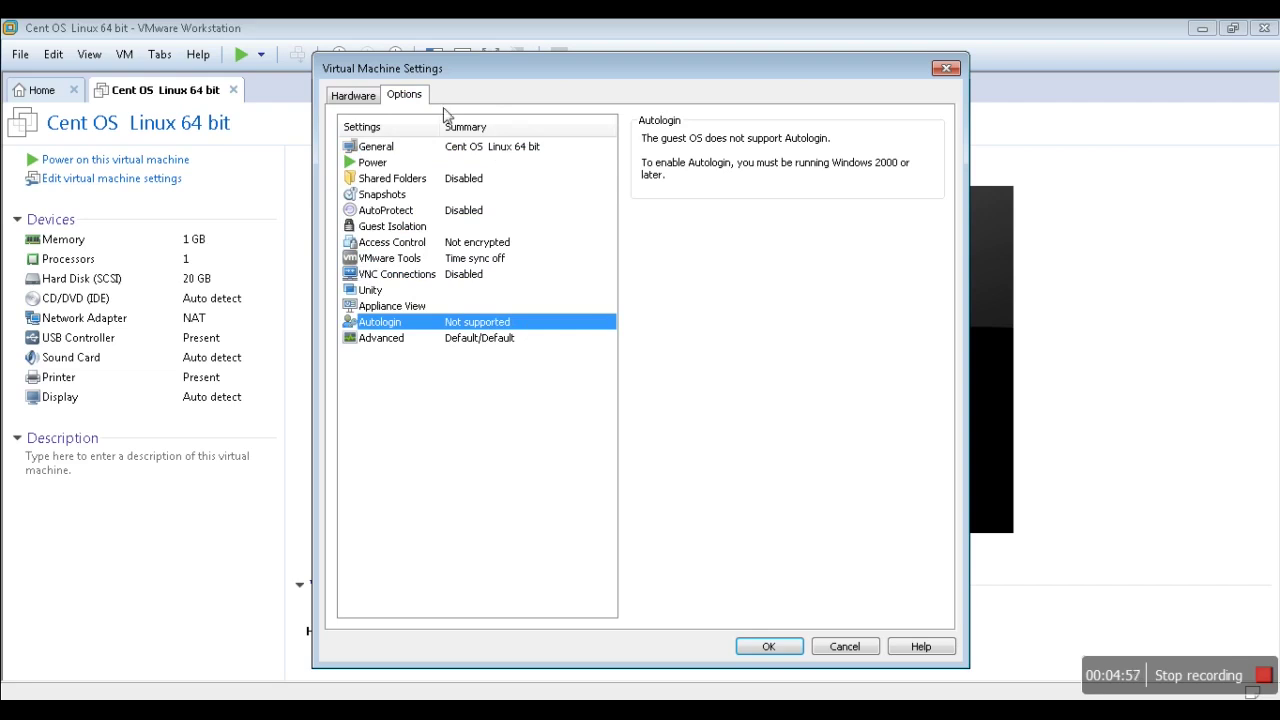
pyautogui.click(470, 149)
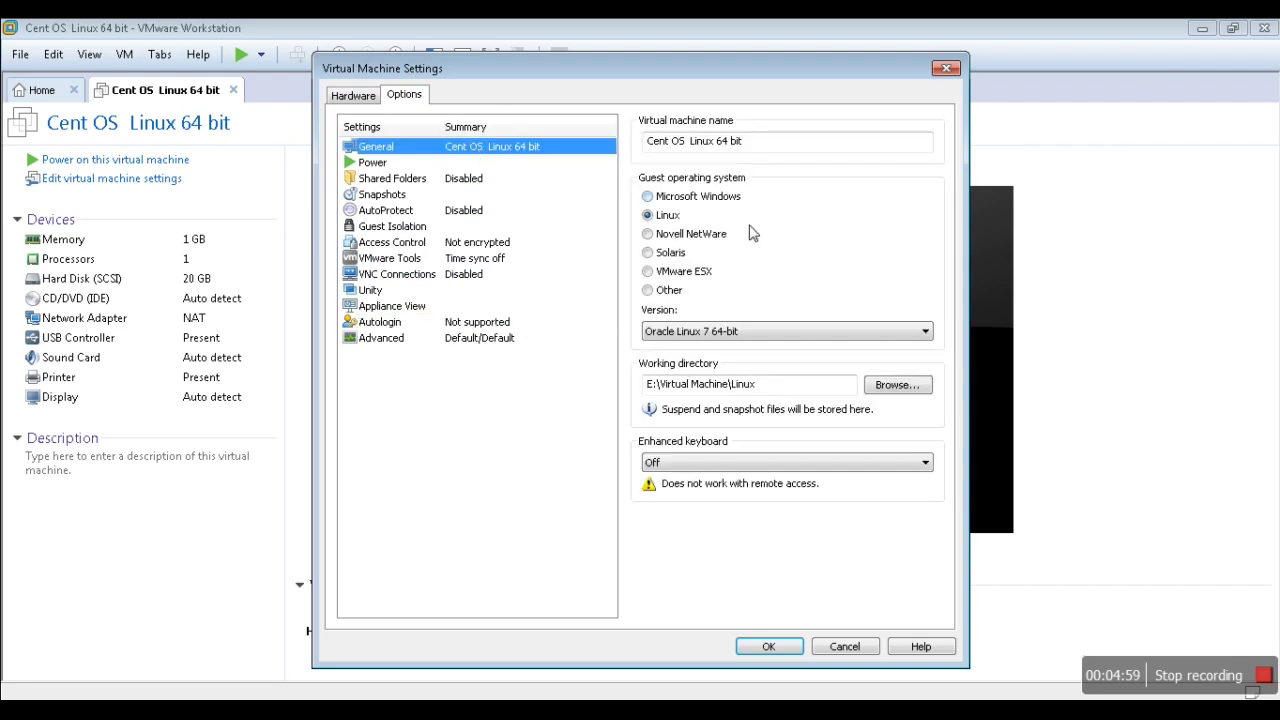
pyautogui.click(355, 97)
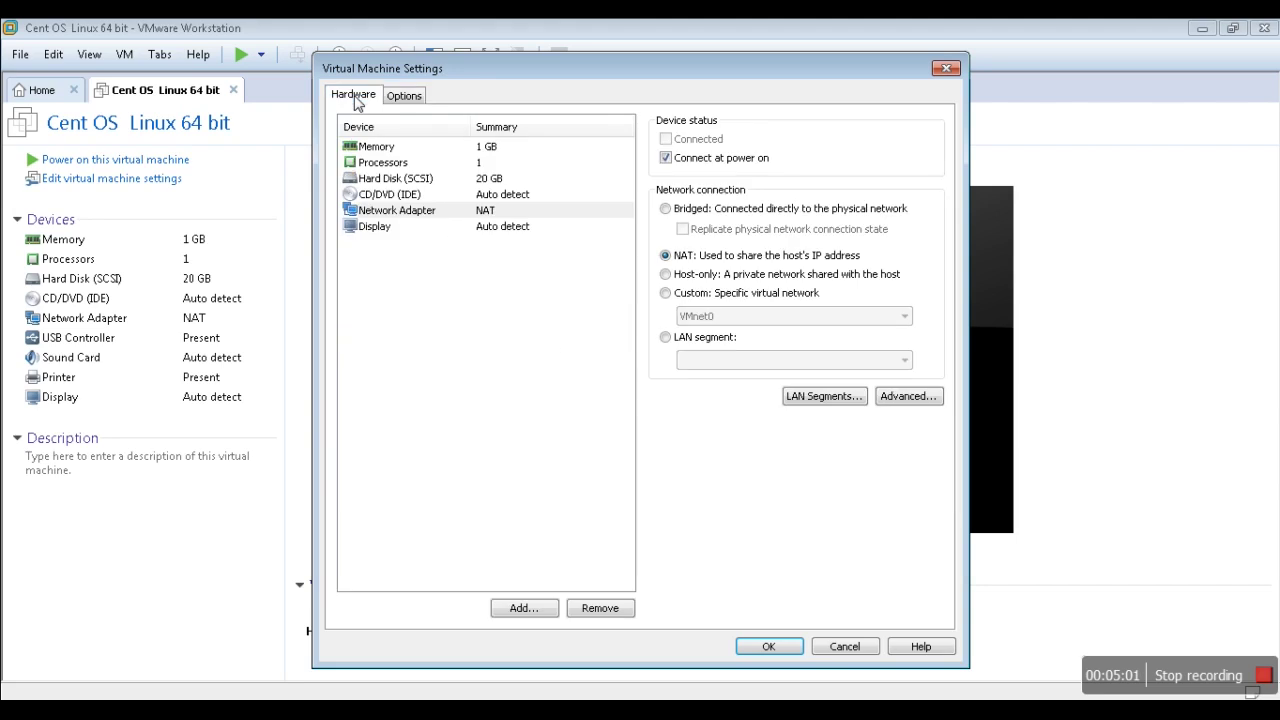
pyautogui.click(770, 648)
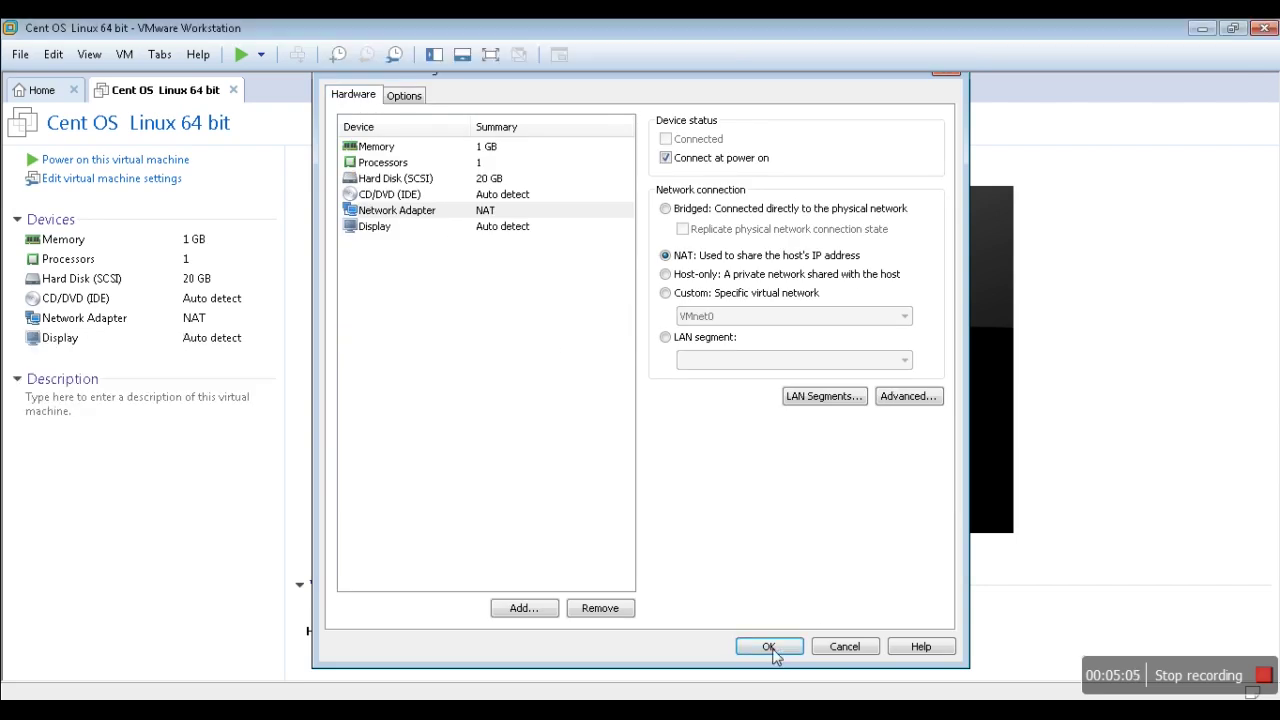
# Enter "IP = 192.168.20.10" as the first line of the virtual machine's description
pyautogui.click(210, 409)
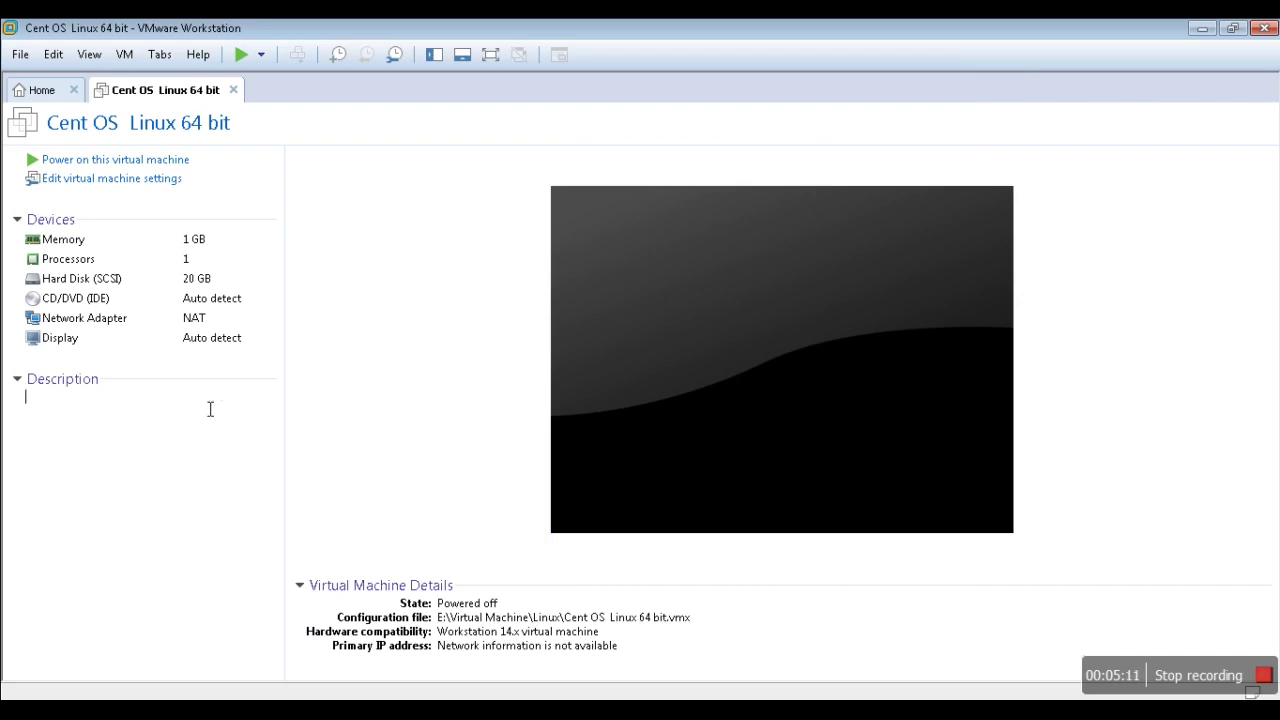
pyautogui.write('IP ')
pyautogui.write('= ')
pyautogui.write('192.168')
pyautogui.write('.1.')
pyautogui.write('10')
pyautogui.press('BackSpace')
pyautogui.press('BackSpace')
pyautogui.press('BackSpace')
pyautogui.press('BackSpace')
pyautogui.write('20.10')
pyautogui.press('Return')
# Add the host name line "HN = test.payilagam.com" to the description
pyautogui.write('HN = test.pay')
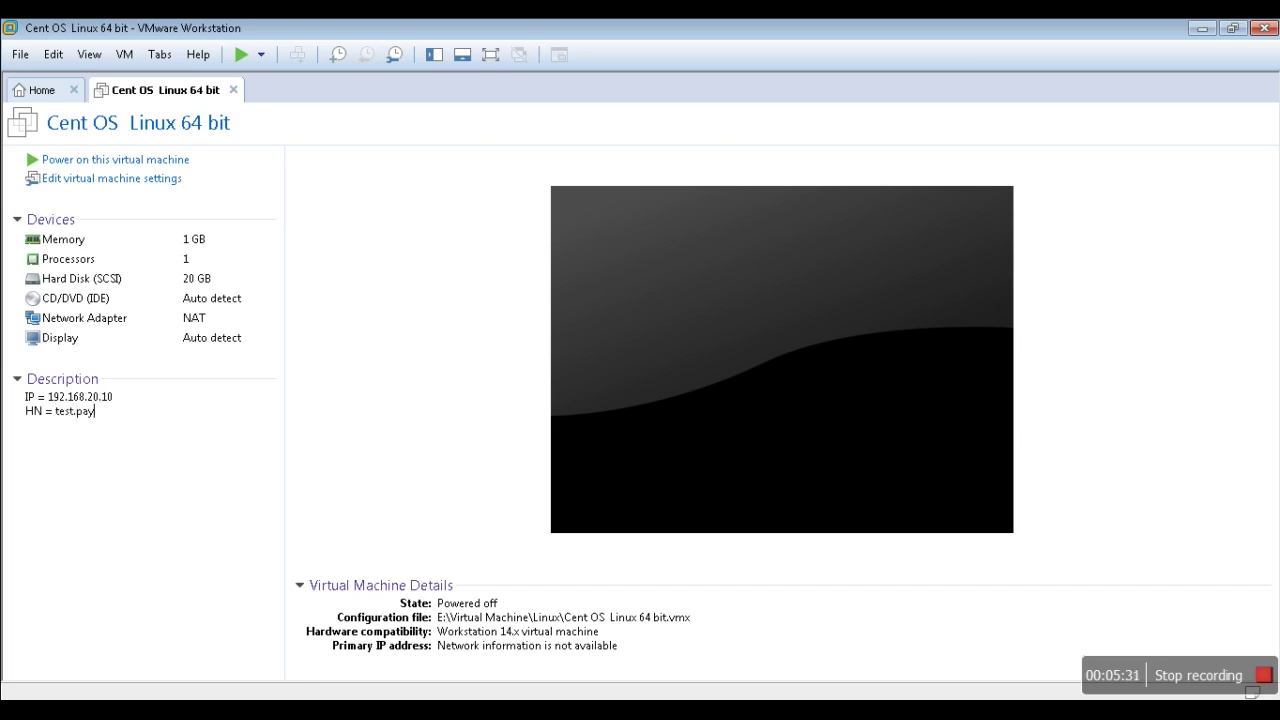
pyautogui.write('ilagam.com')
pyautogui.press('Return')
# Add "It is testing web server" as the third line of the description
pyautogui.write('It is testing')
pyautogui.press('BackSpace')
pyautogui.press('BackSpace')
pyautogui.press('BackSpace')
pyautogui.press('BackSpace')
pyautogui.press('BackSpace')
pyautogui.write('sti')
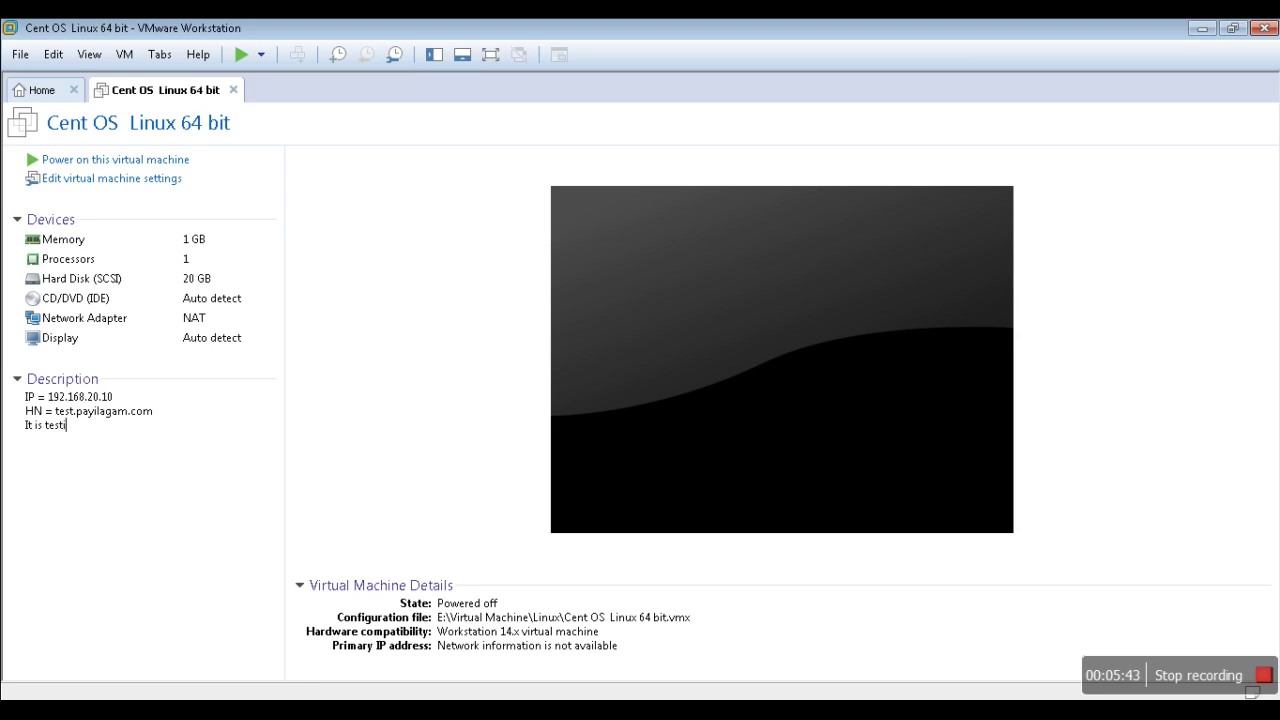
pyautogui.write('ng web server')
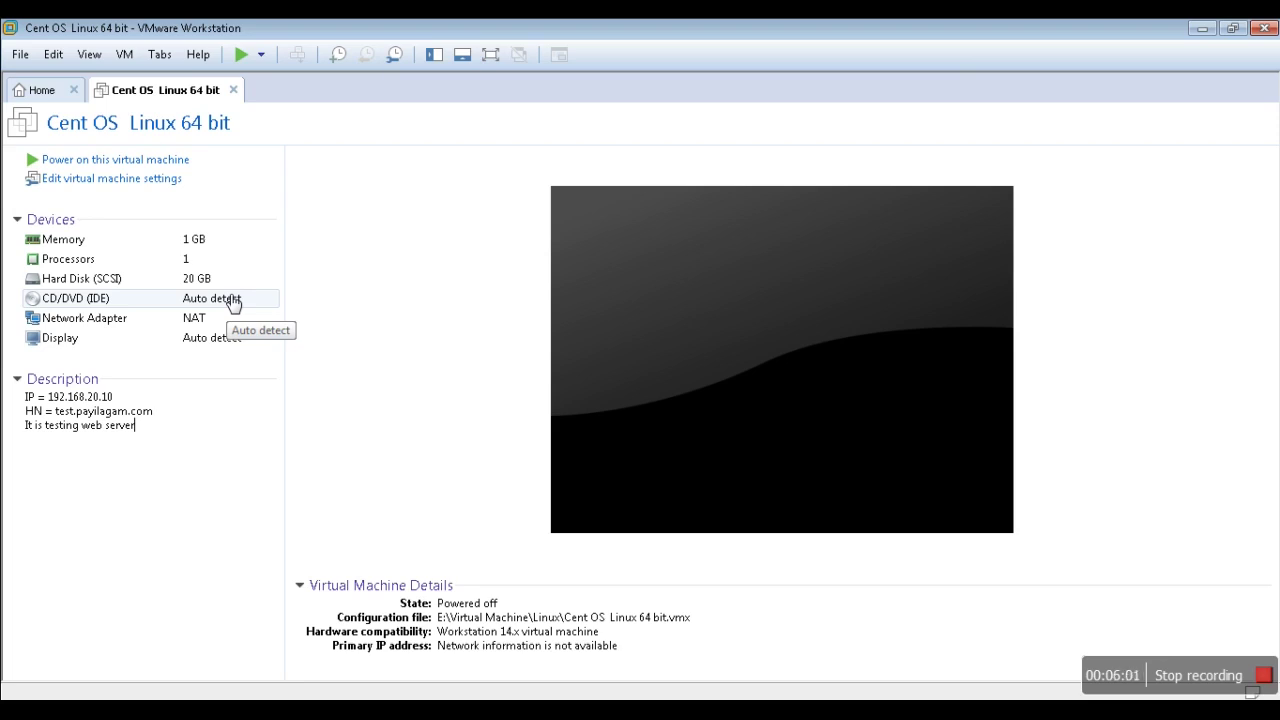
# Switch to Windows Explorer and view the virtual machine's files in E:\Virtual Machine\Linux
pyautogui.press('super+e')
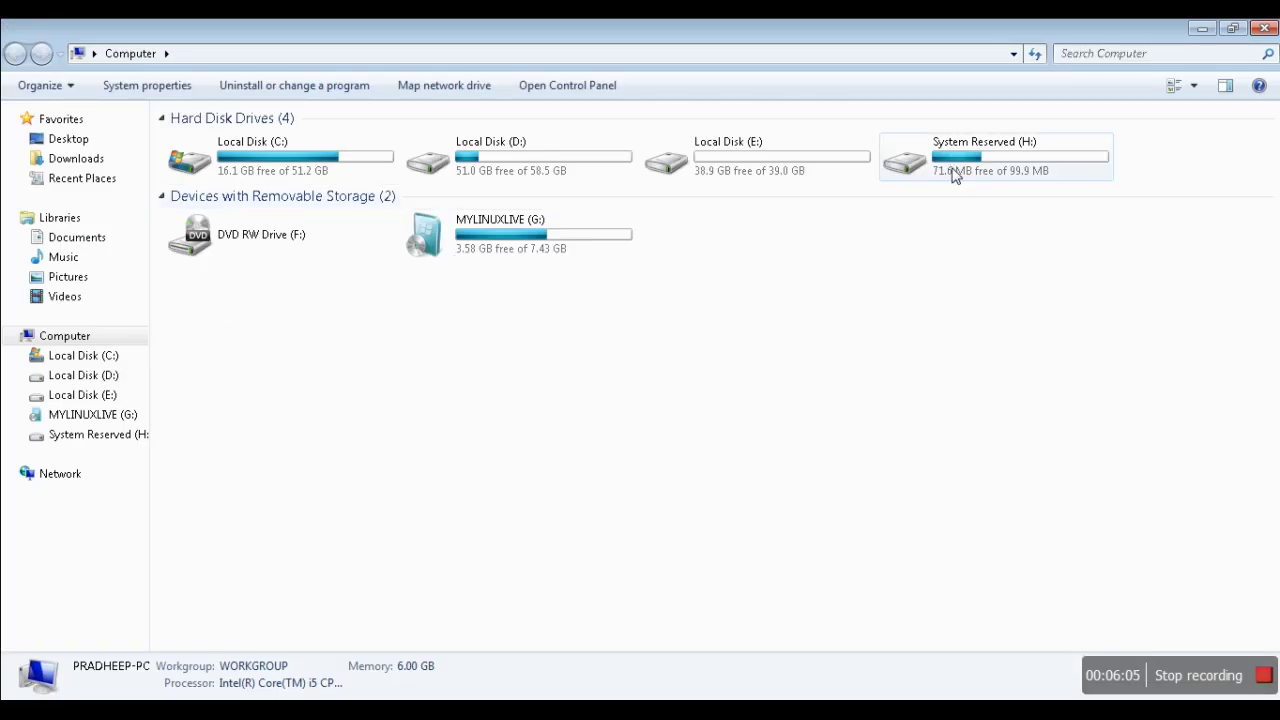
pyautogui.doubleClick(820, 171)
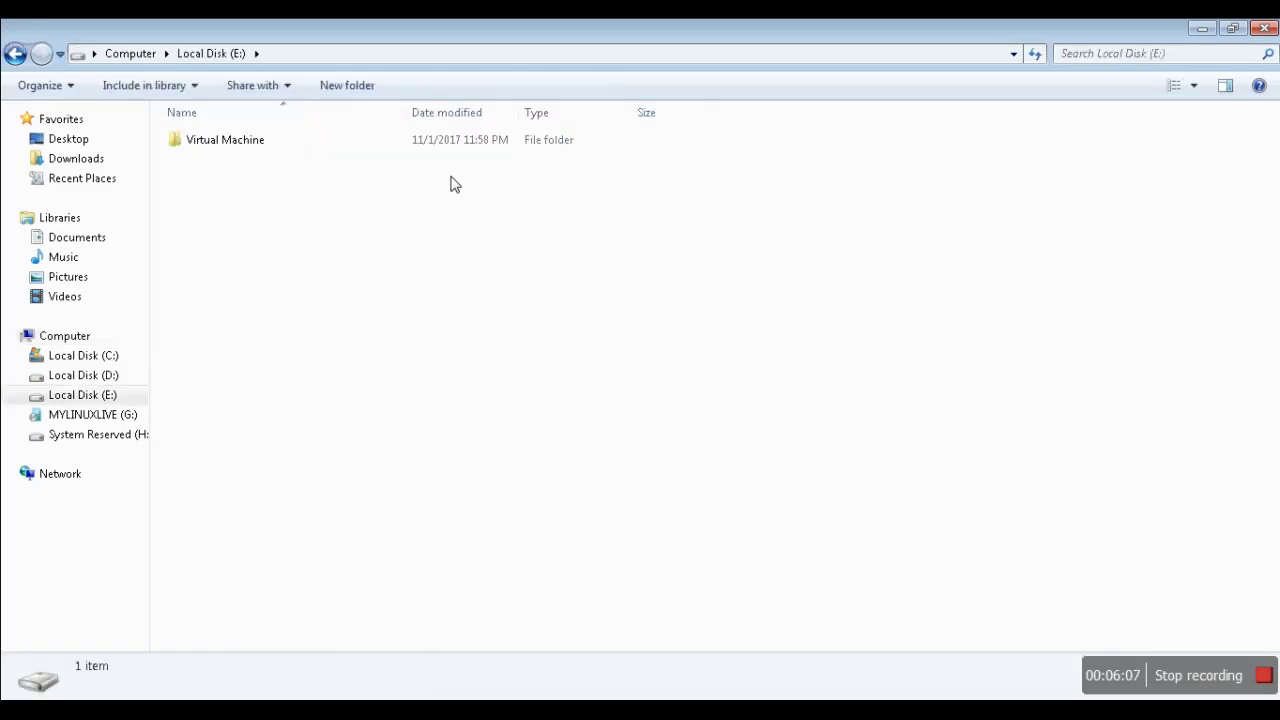
pyautogui.doubleClick(305, 145)
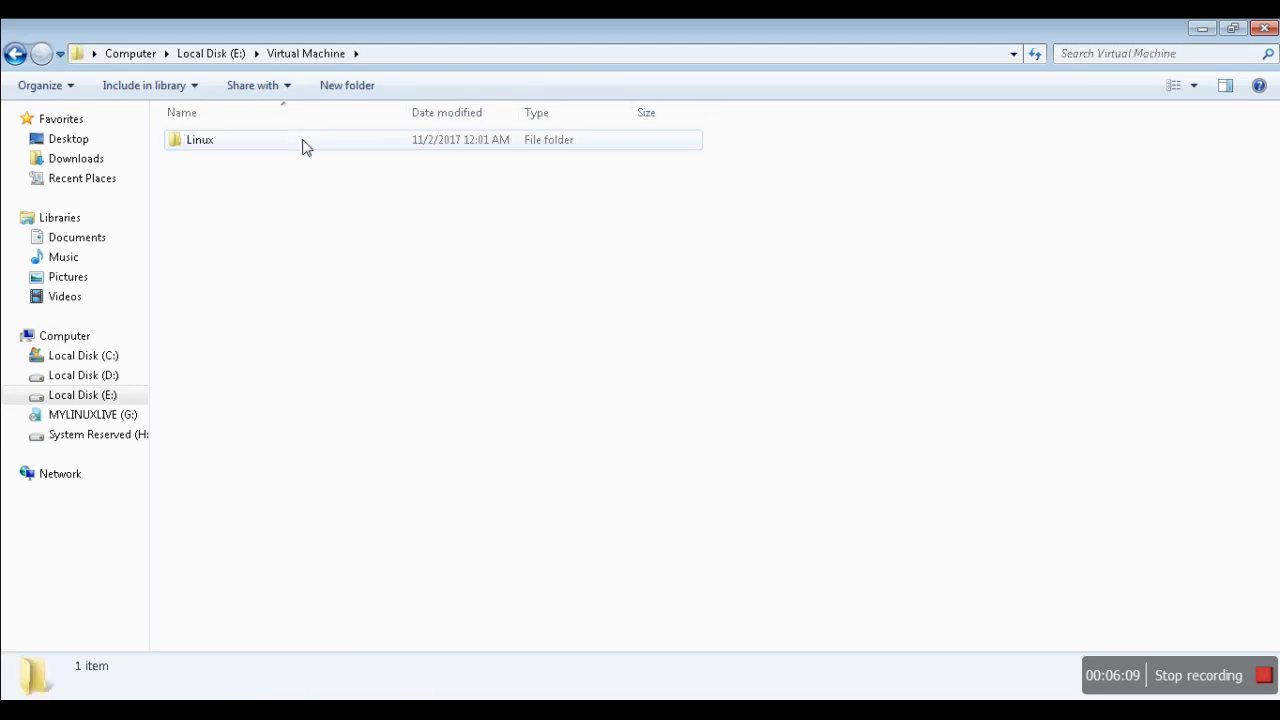
pyautogui.doubleClick(265, 145)
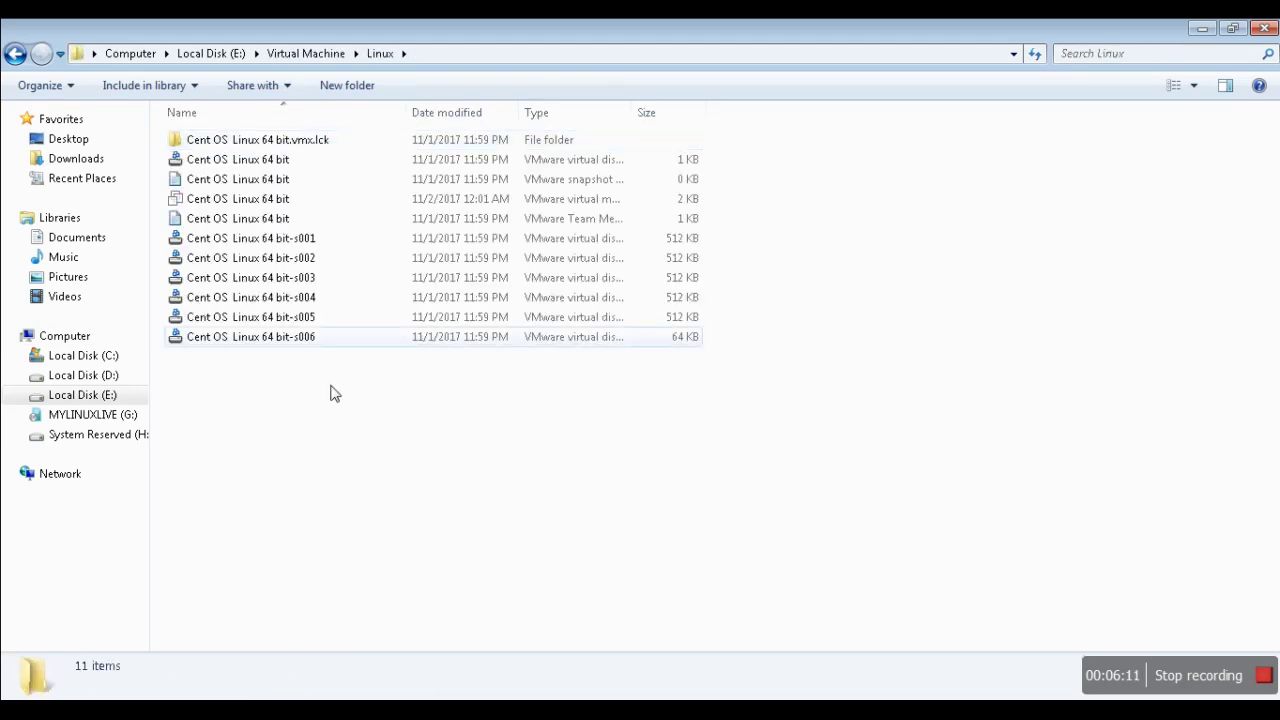
# Check the Linux folder's size in its properties, and close them
pyautogui.click(16, 53)
pyautogui.rightClick(208, 141)
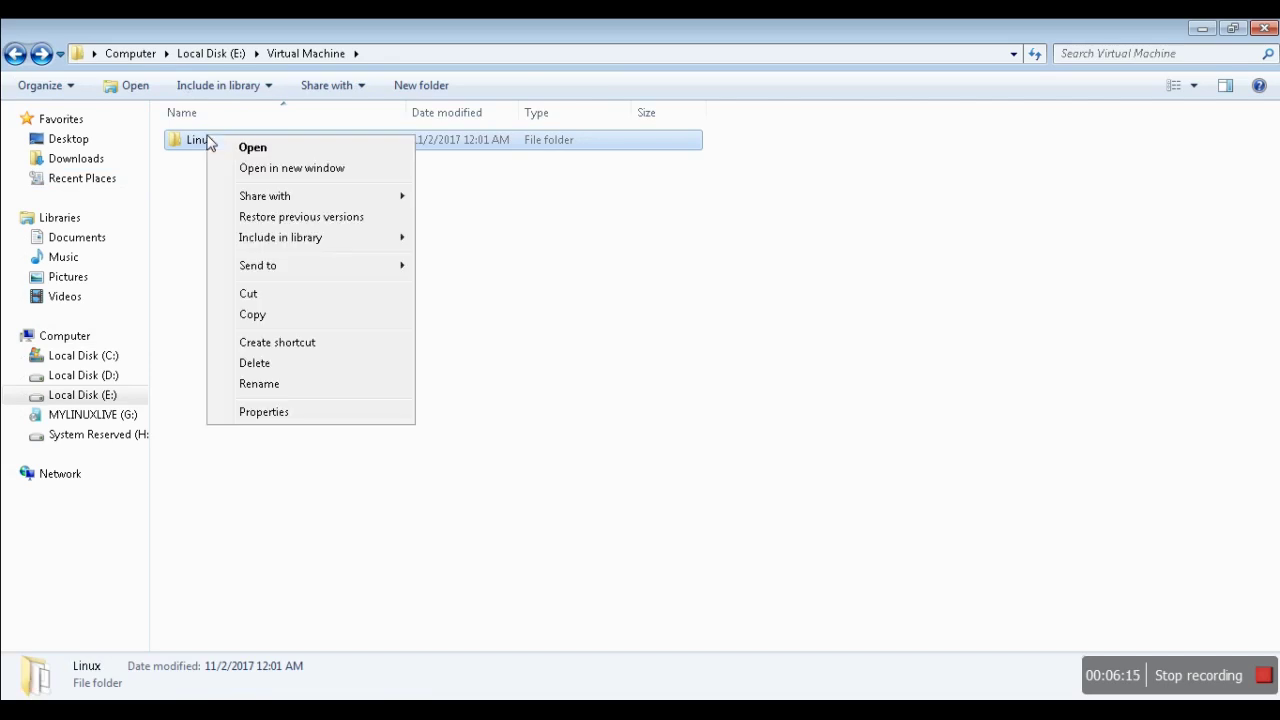
pyautogui.click(310, 412)
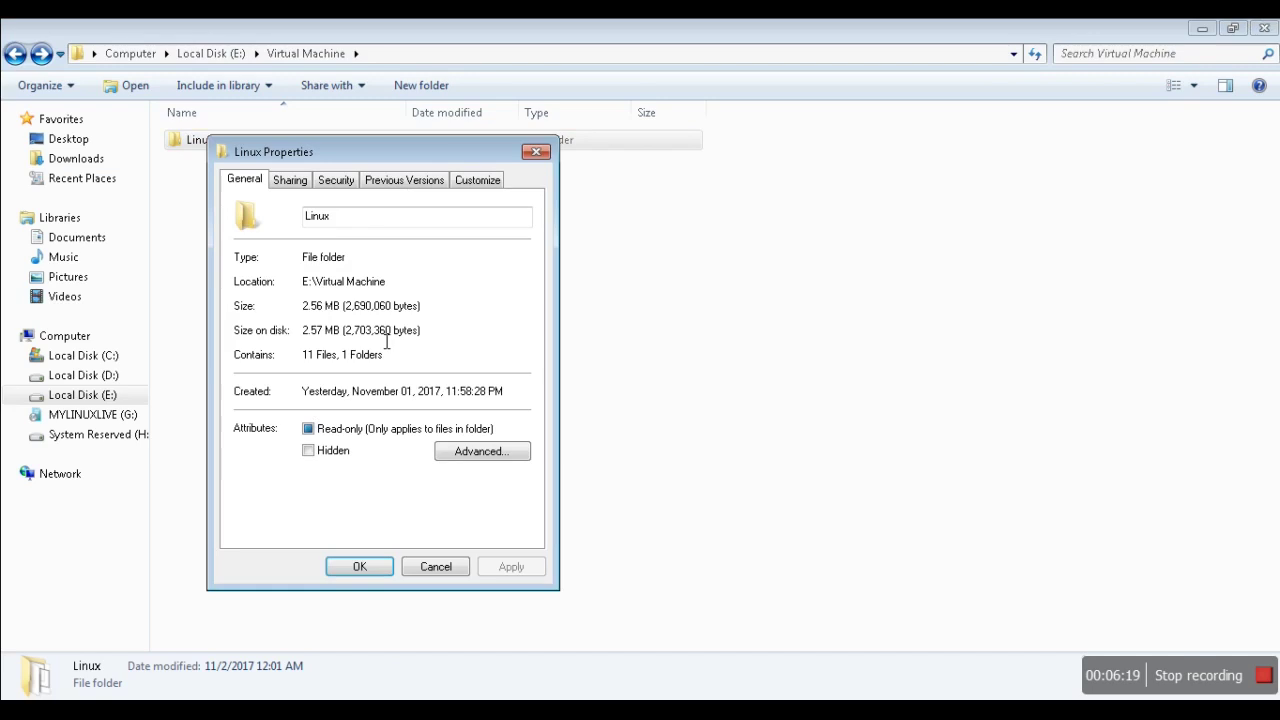
pyautogui.click(540, 156)
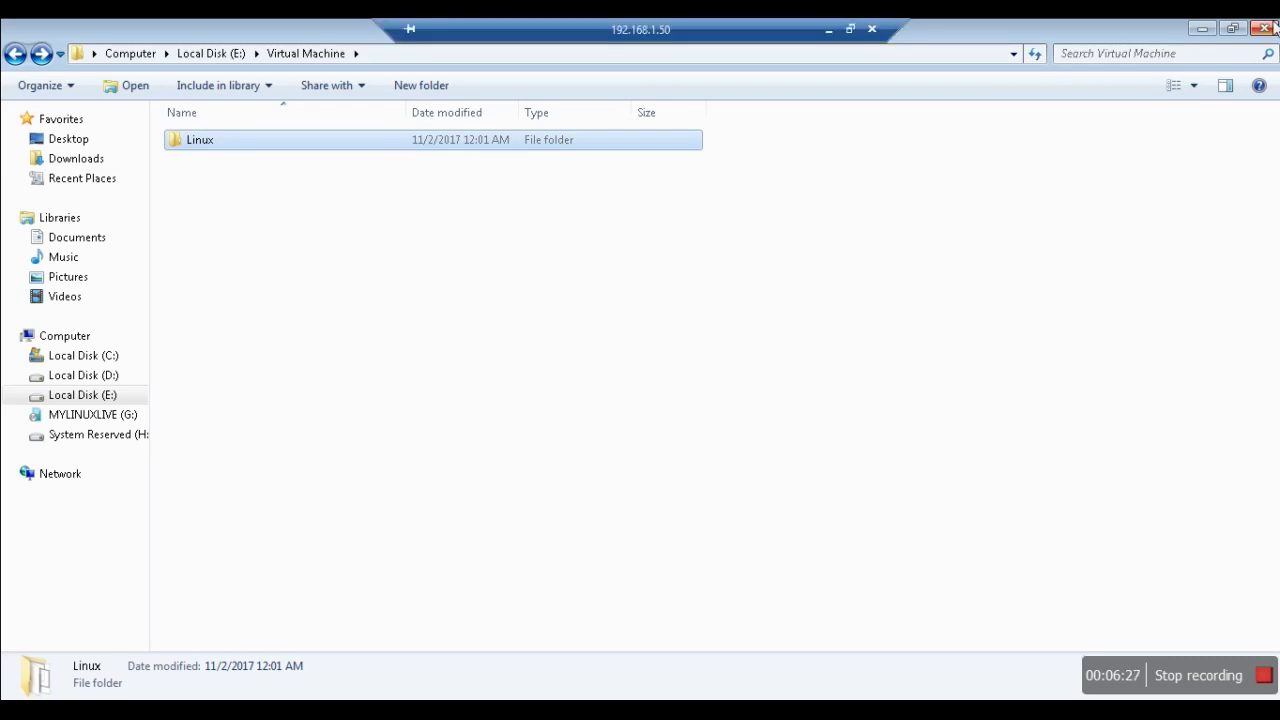
# Switch back to VMware Workstation and start a new typical virtual machine with the operating system installed later
pyautogui.hotkey('alt', 'Tab')
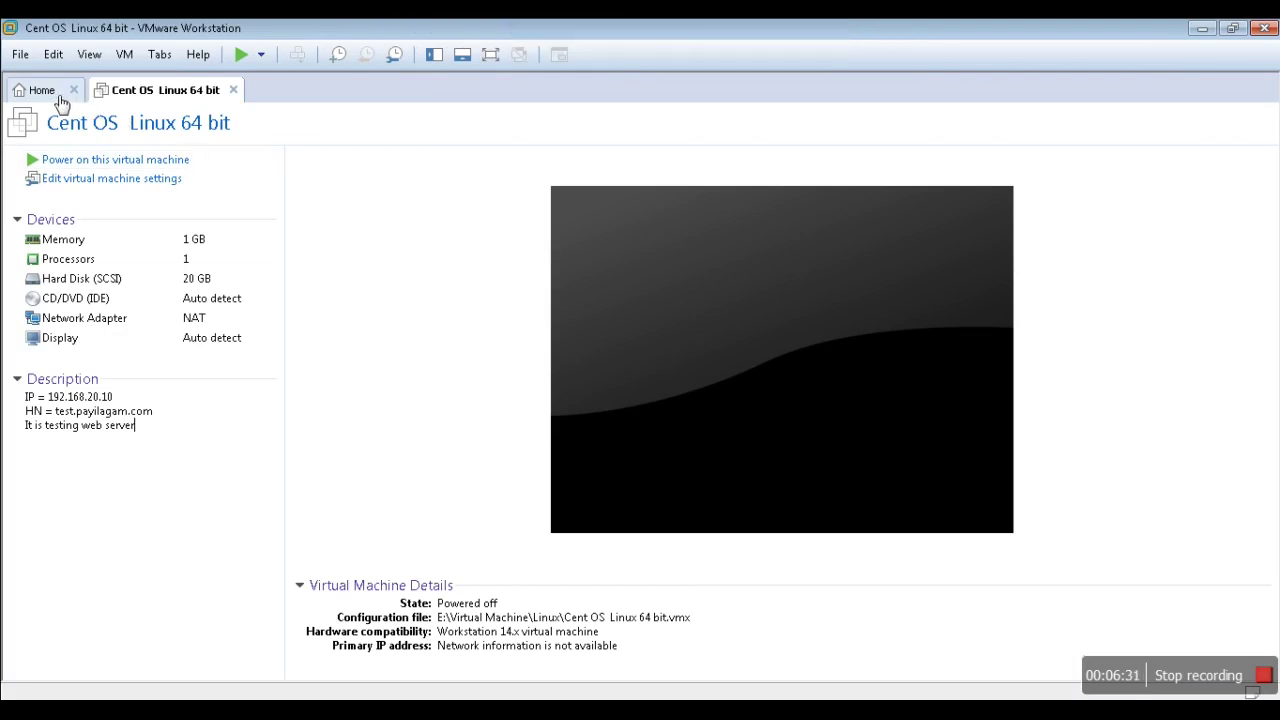
pyautogui.click(40, 90)
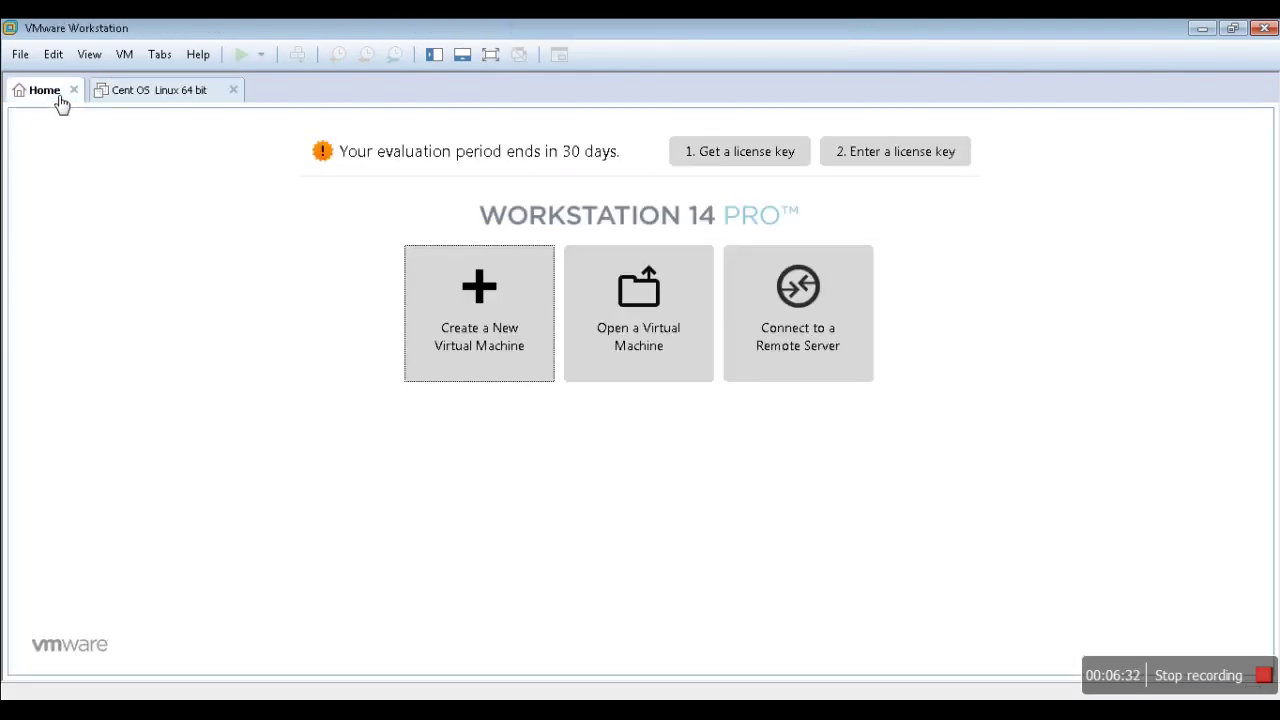
pyautogui.click(493, 325)
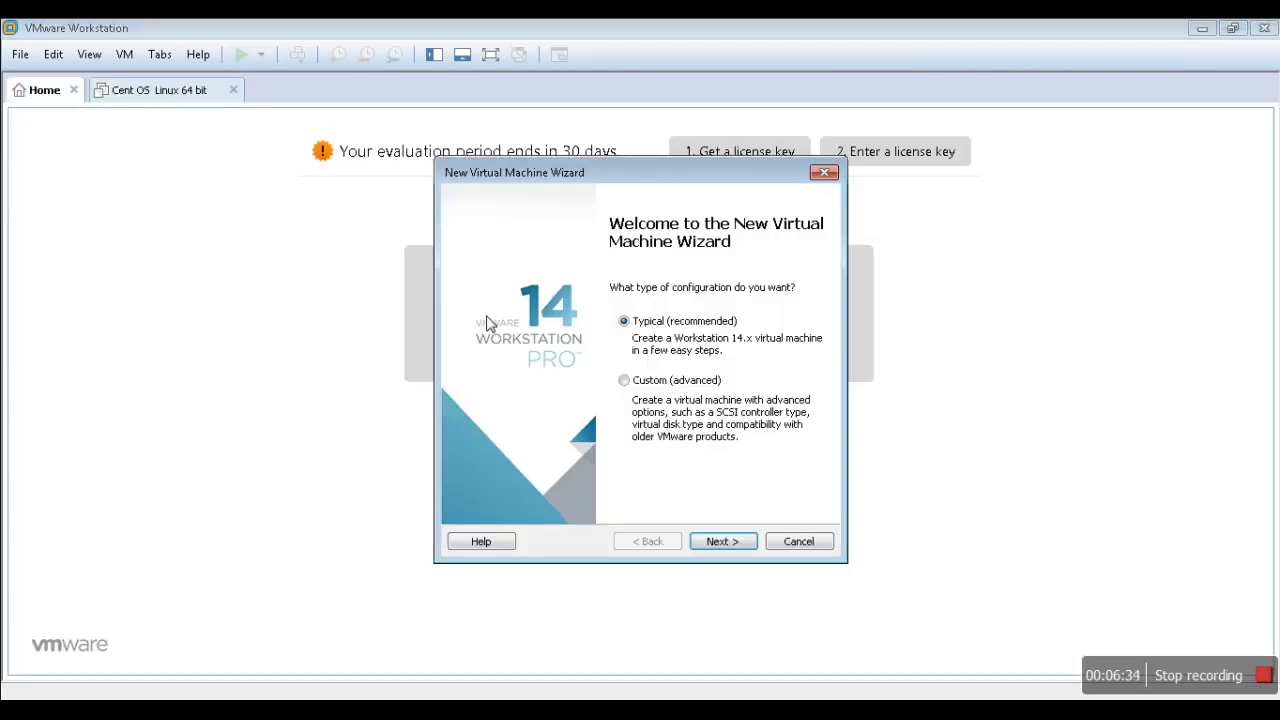
pyautogui.click(724, 541)
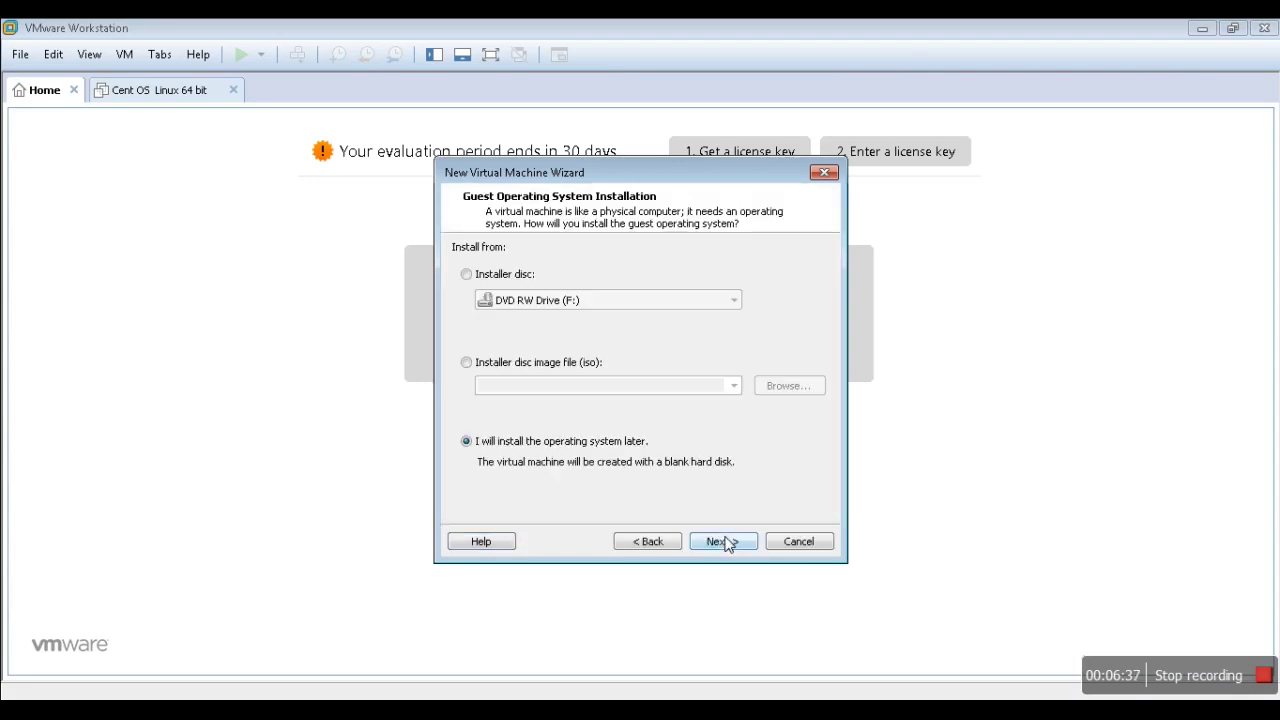
pyautogui.click(723, 541)
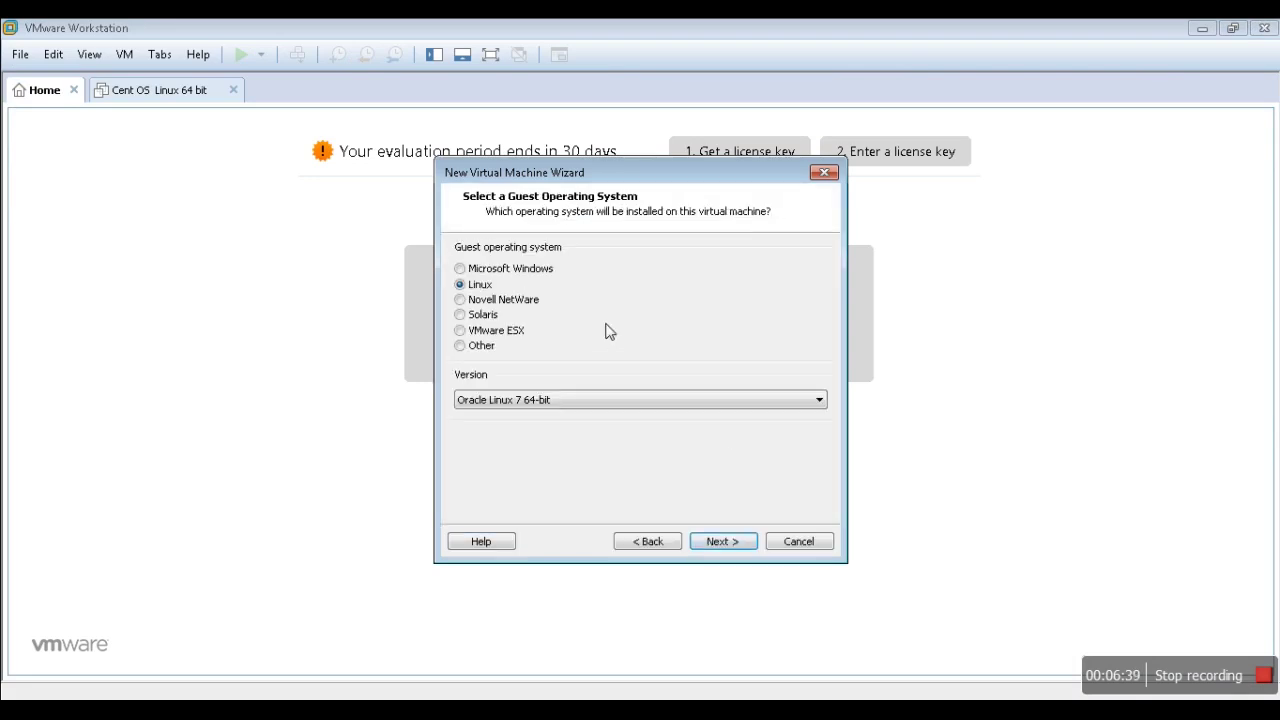
# Choose Microsoft Windows as the guest operating system and Windows 7 as its version
pyautogui.click(527, 274)
pyautogui.click(621, 404)
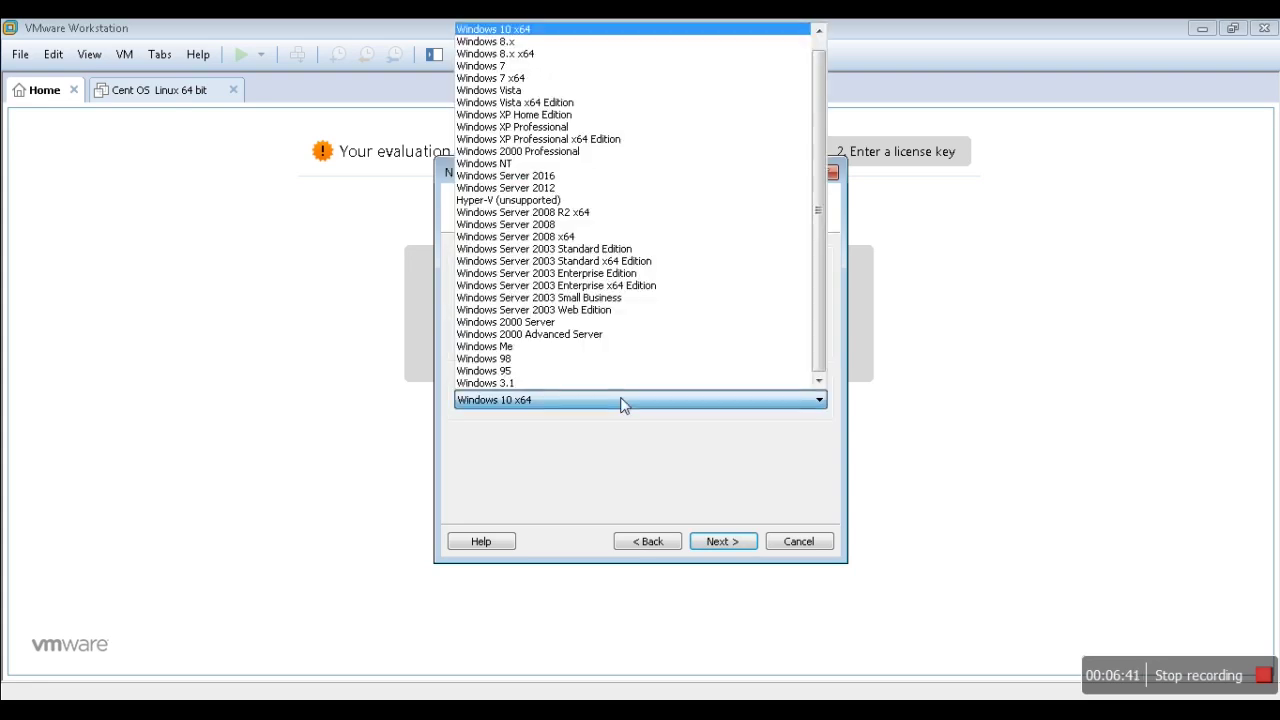
pyautogui.click(551, 66)
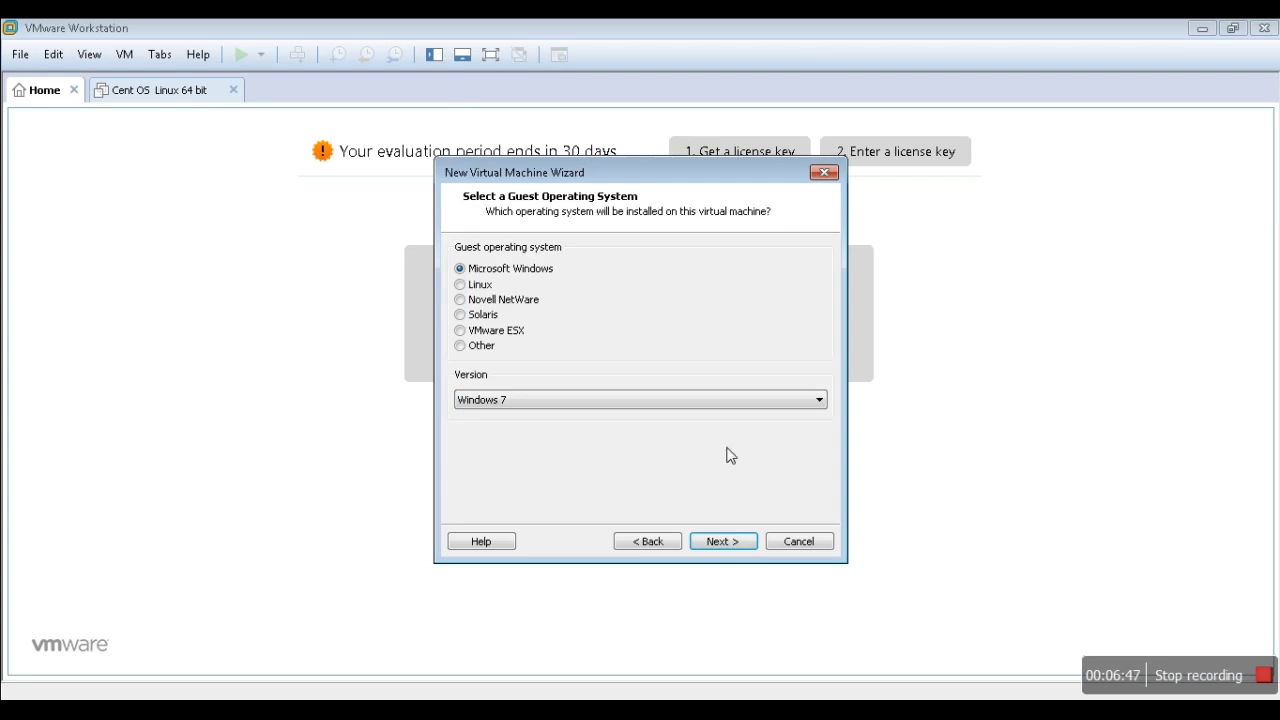
pyautogui.click(727, 542)
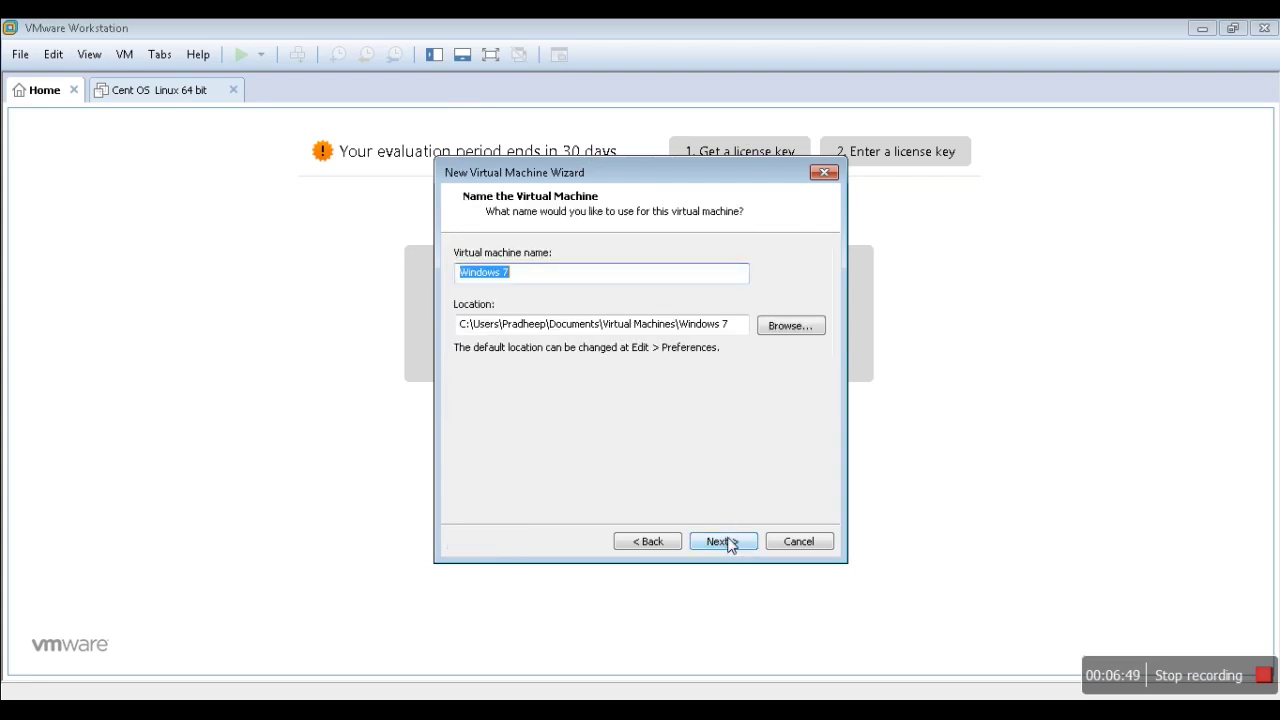
# Set the virtual machine's location to a new folder named "Windows 7" inside E:\Virtual Machine
pyautogui.click(789, 327)
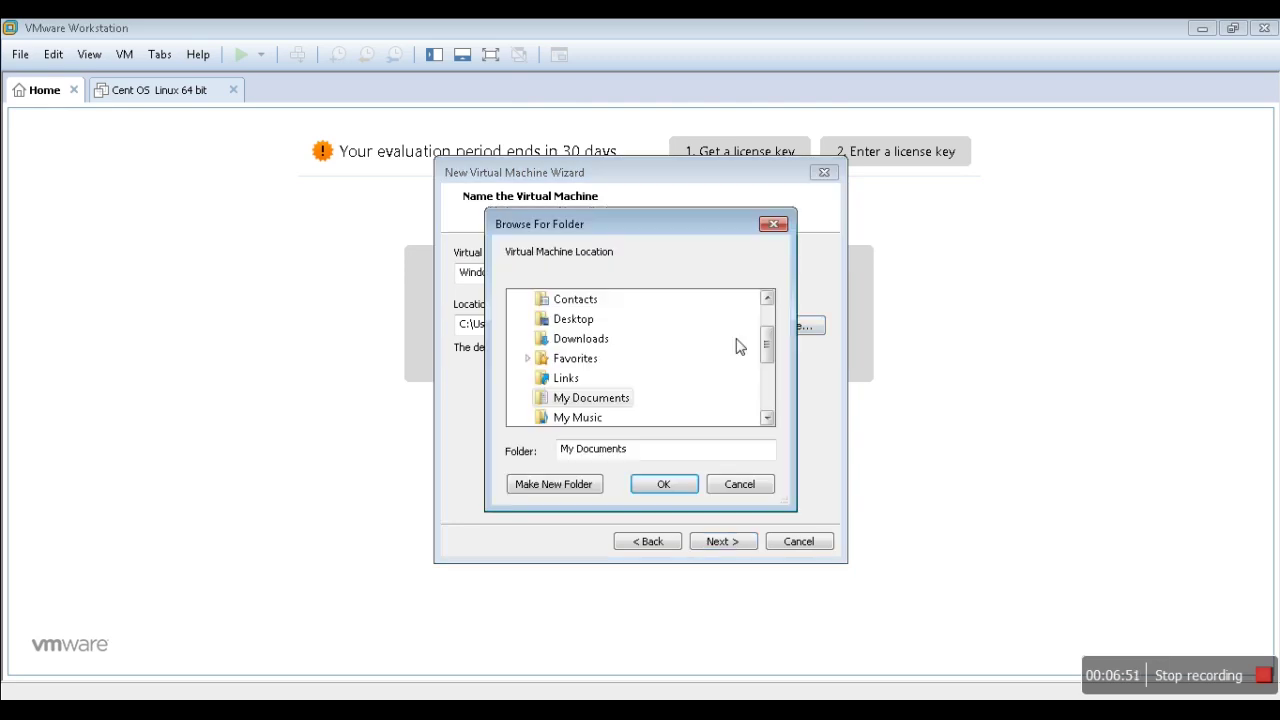
pyautogui.click(768, 400)
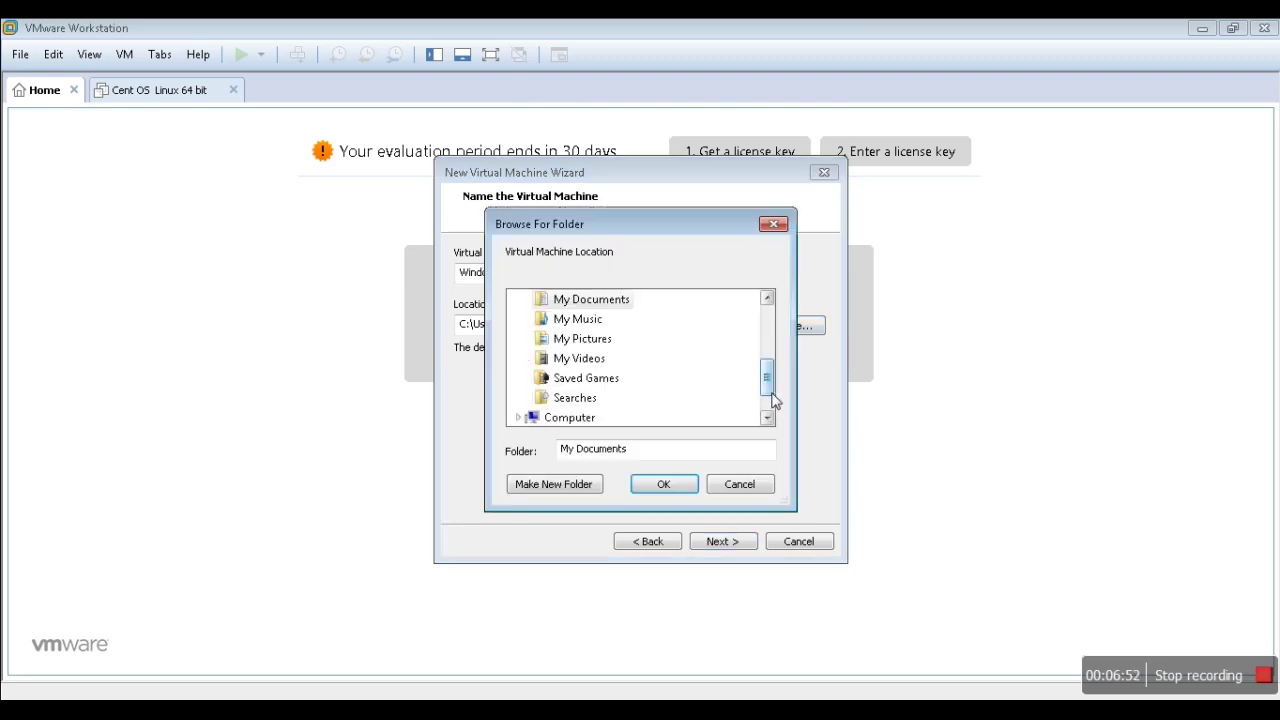
pyautogui.click(519, 417)
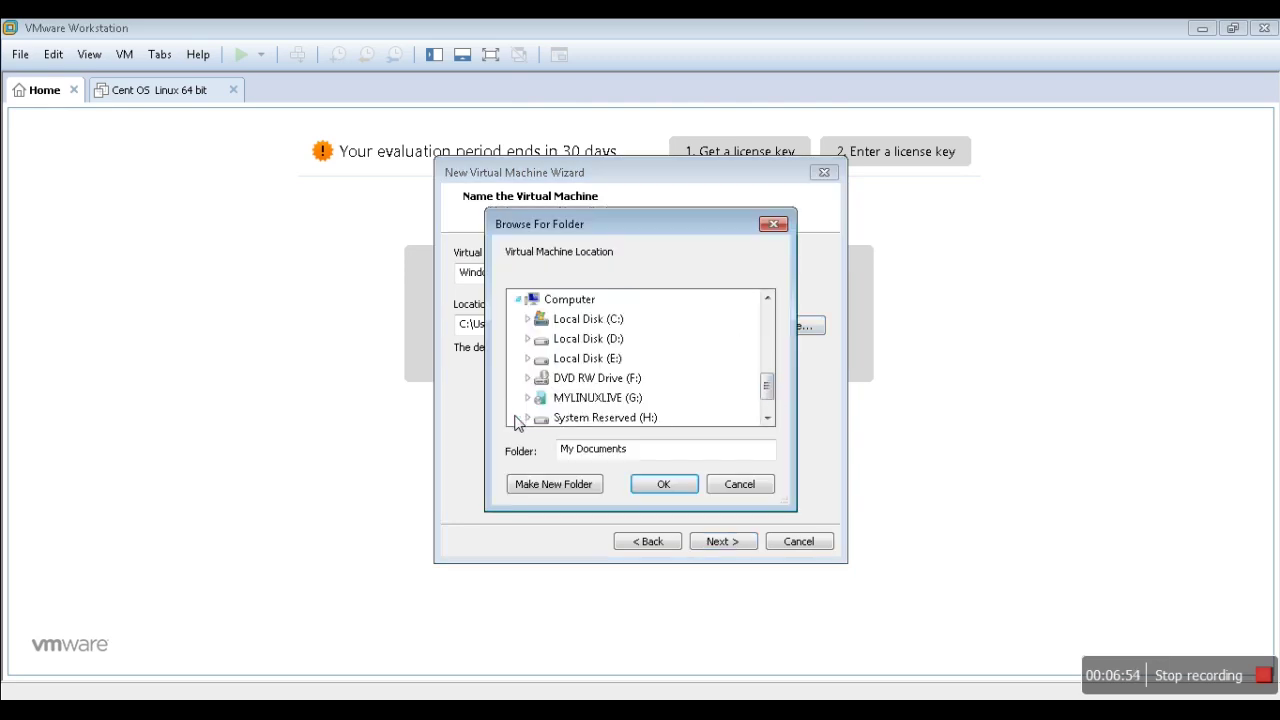
pyautogui.click(529, 360)
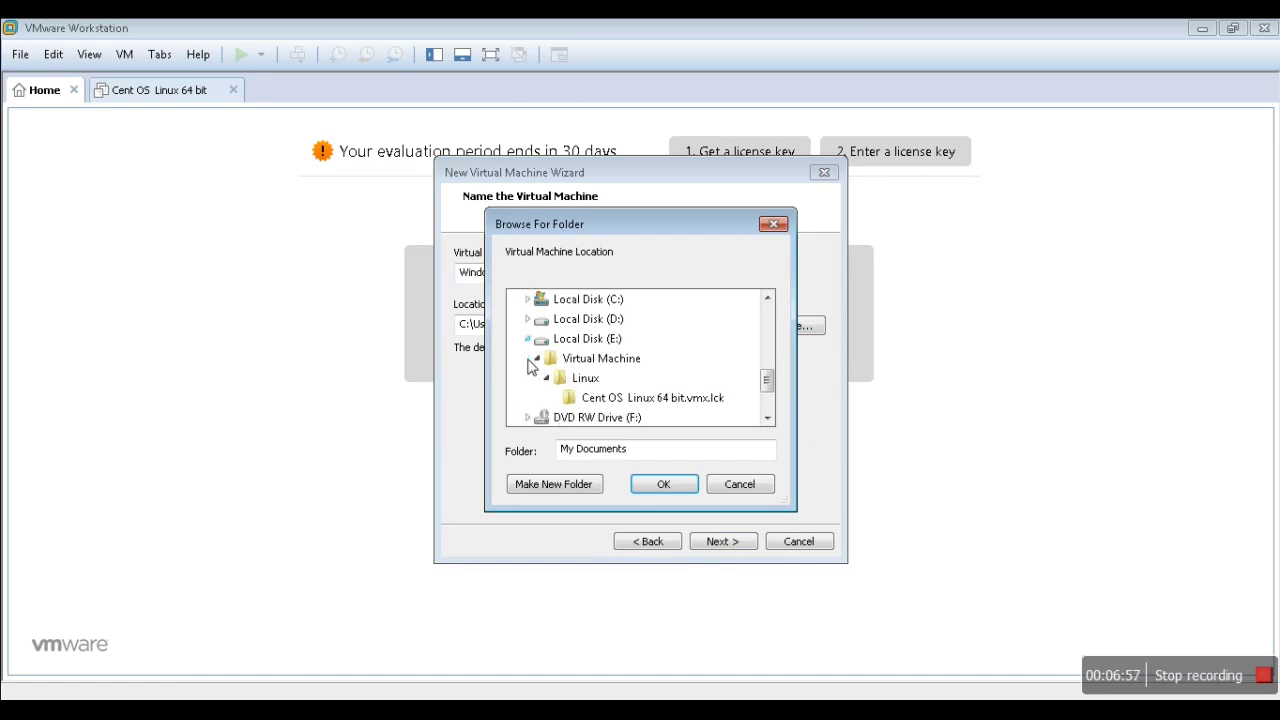
pyautogui.click(601, 360)
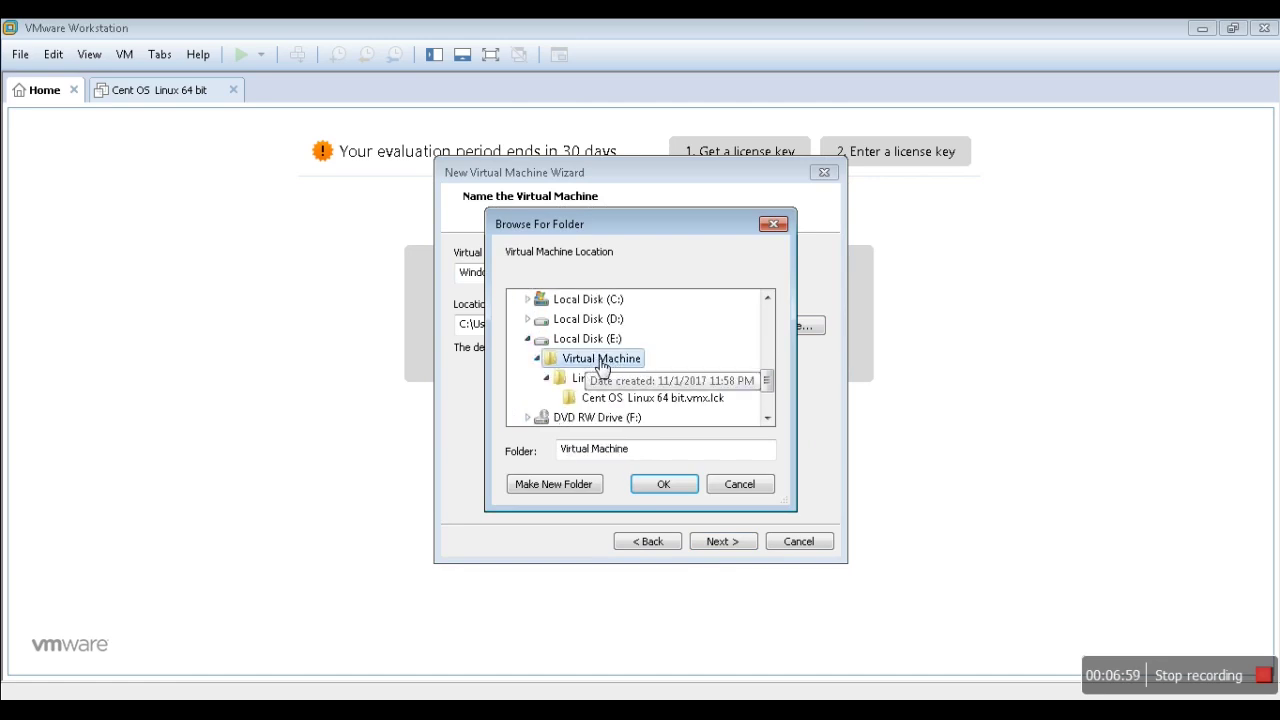
pyautogui.click(583, 484)
pyautogui.write('Wi')
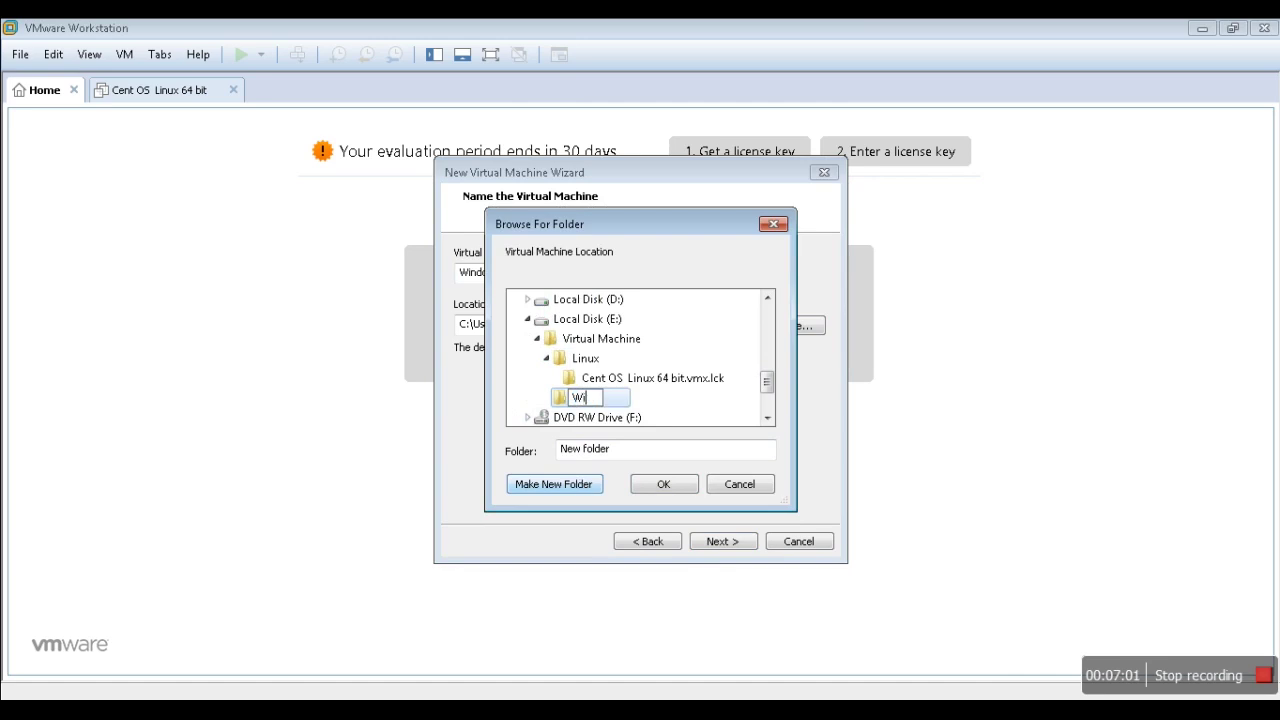
pyautogui.write('ndows')
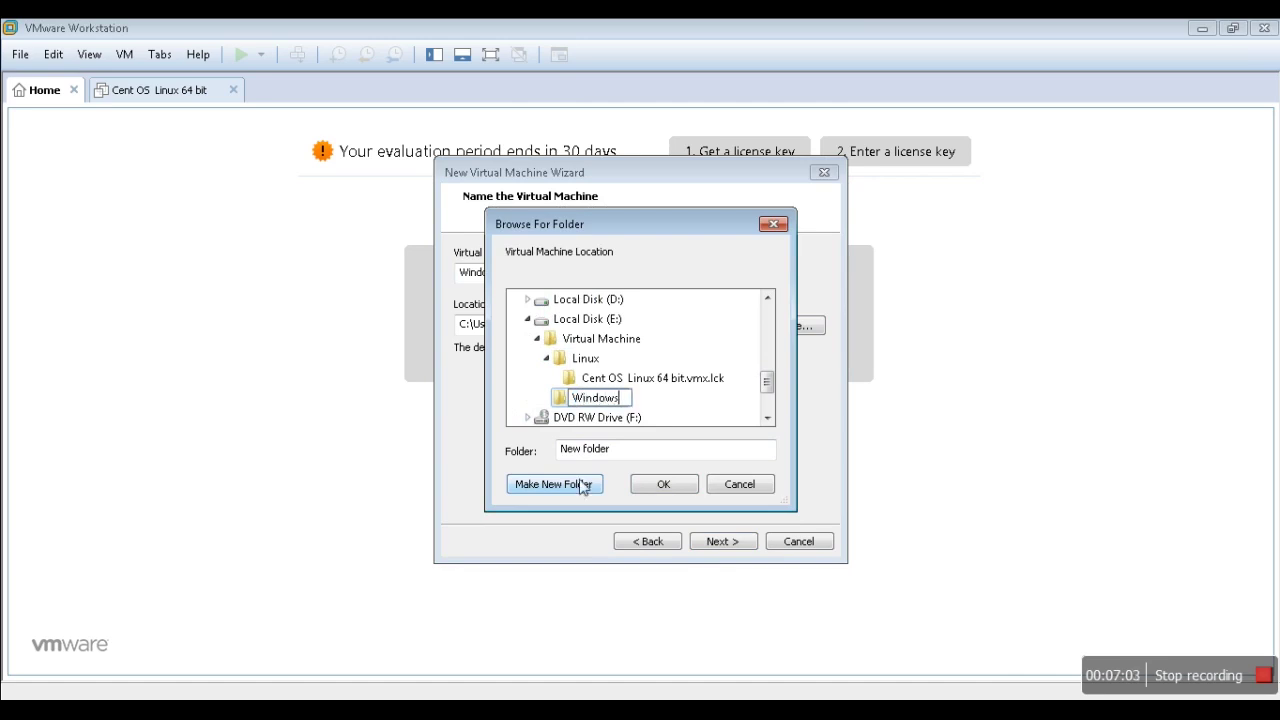
pyautogui.write(' 7')
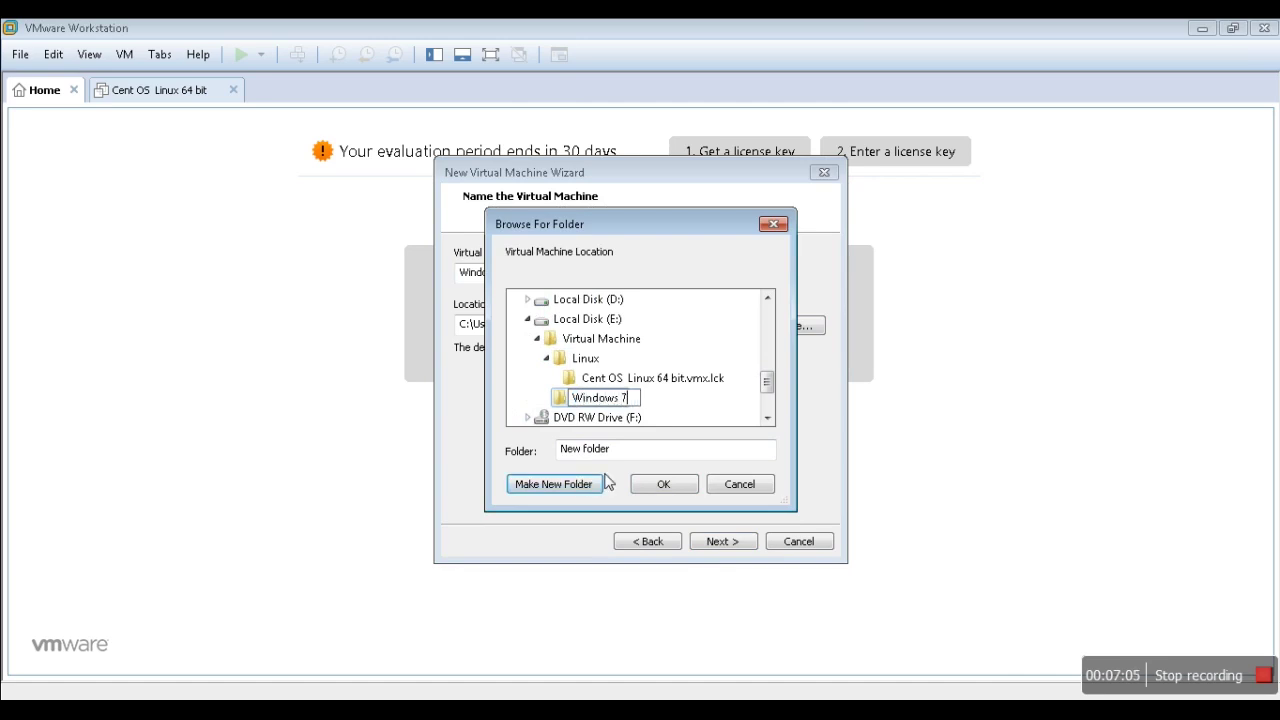
pyautogui.click(662, 487)
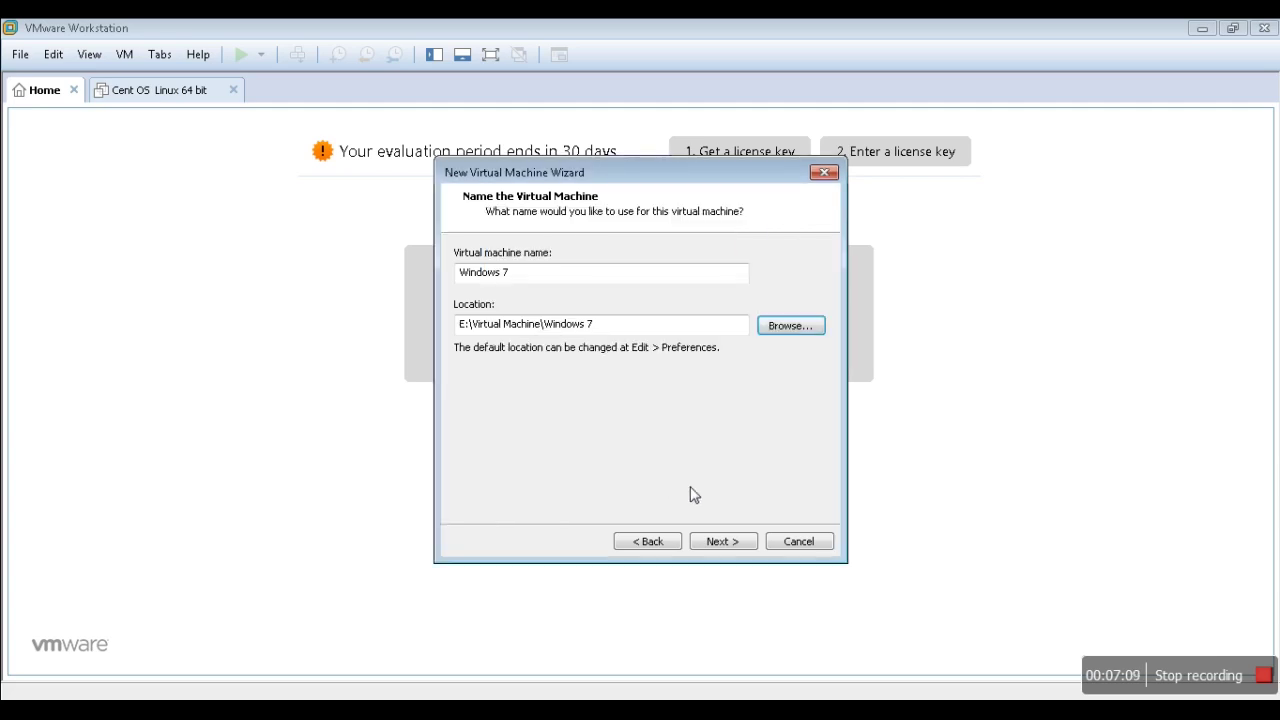
# Accept the 60 GB maximum disk size split into multiple files, and finish creating the Windows 7 virtual machine
pyautogui.click(716, 542)
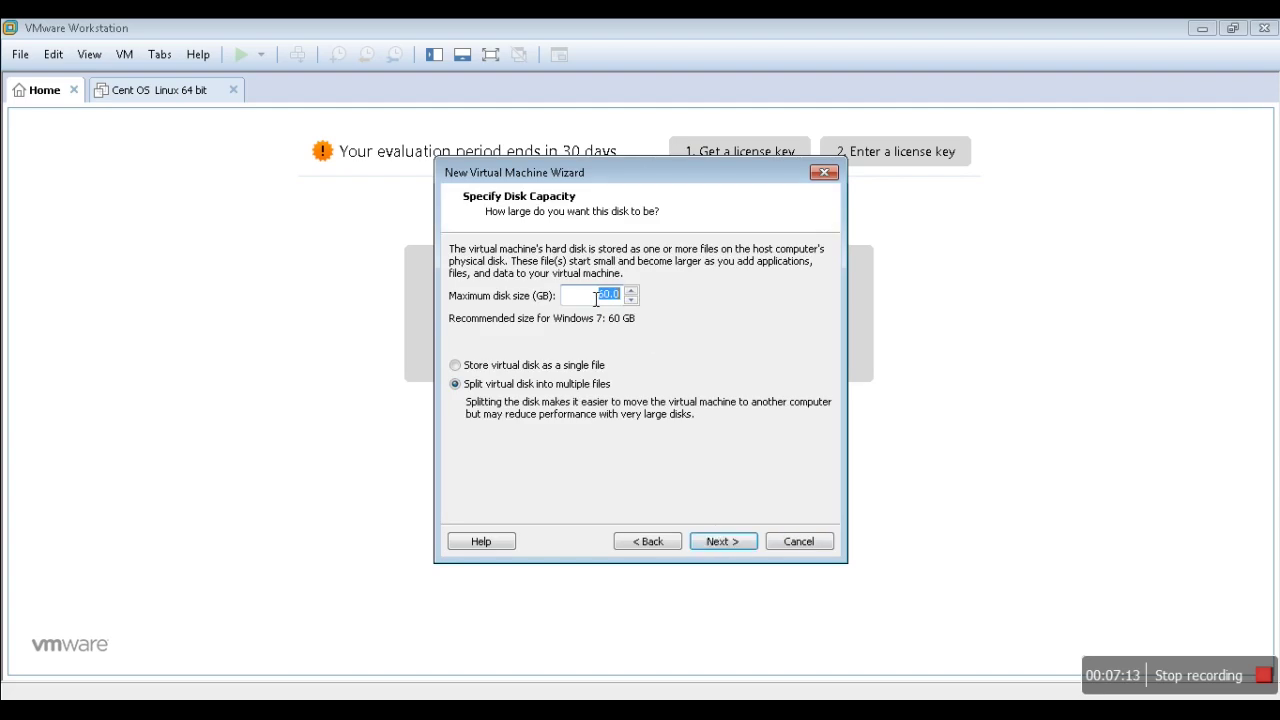
pyautogui.click(744, 542)
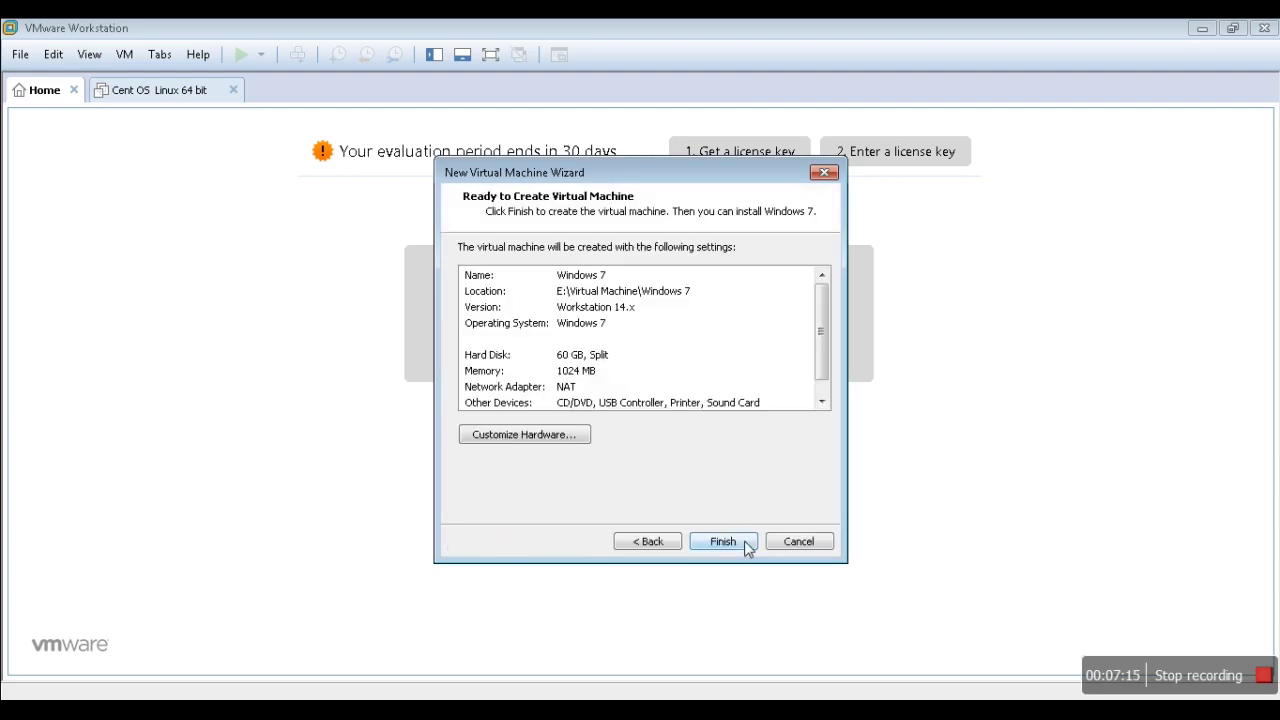
pyautogui.click(745, 545)
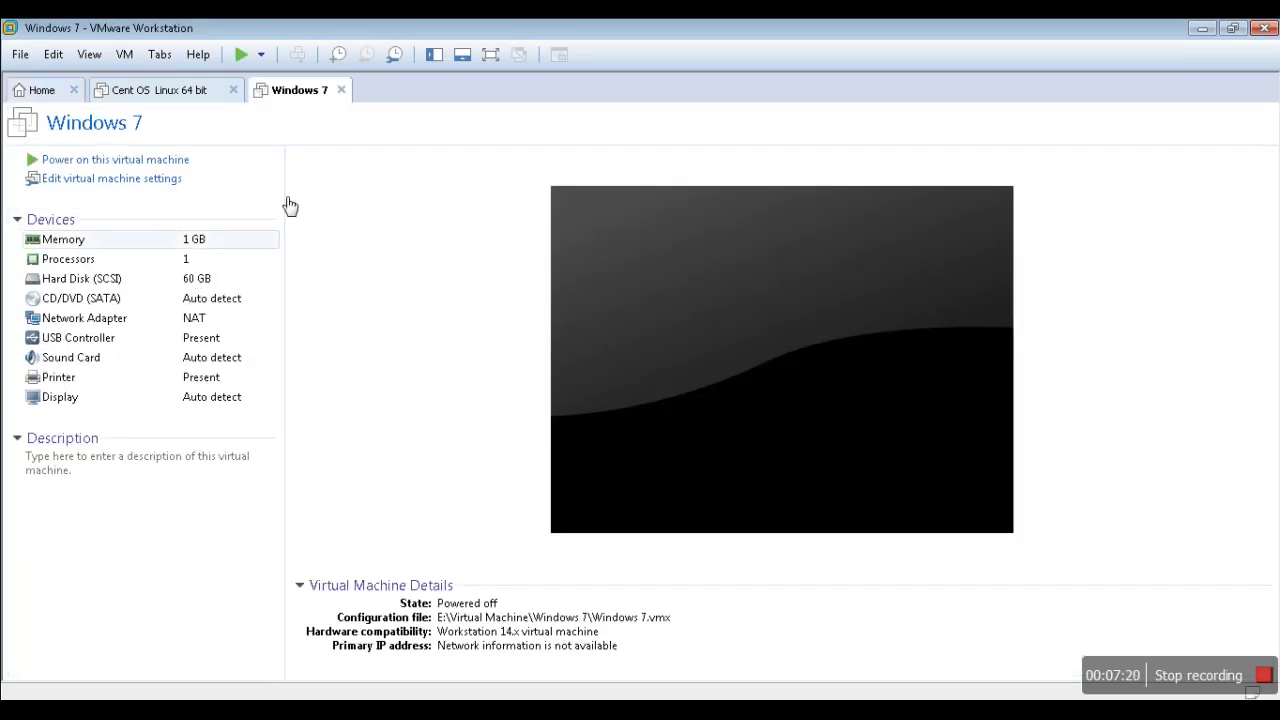
# Remove the USB controller, sound card and printer from the Windows 7 virtual machine's hardware
pyautogui.click(217, 343)
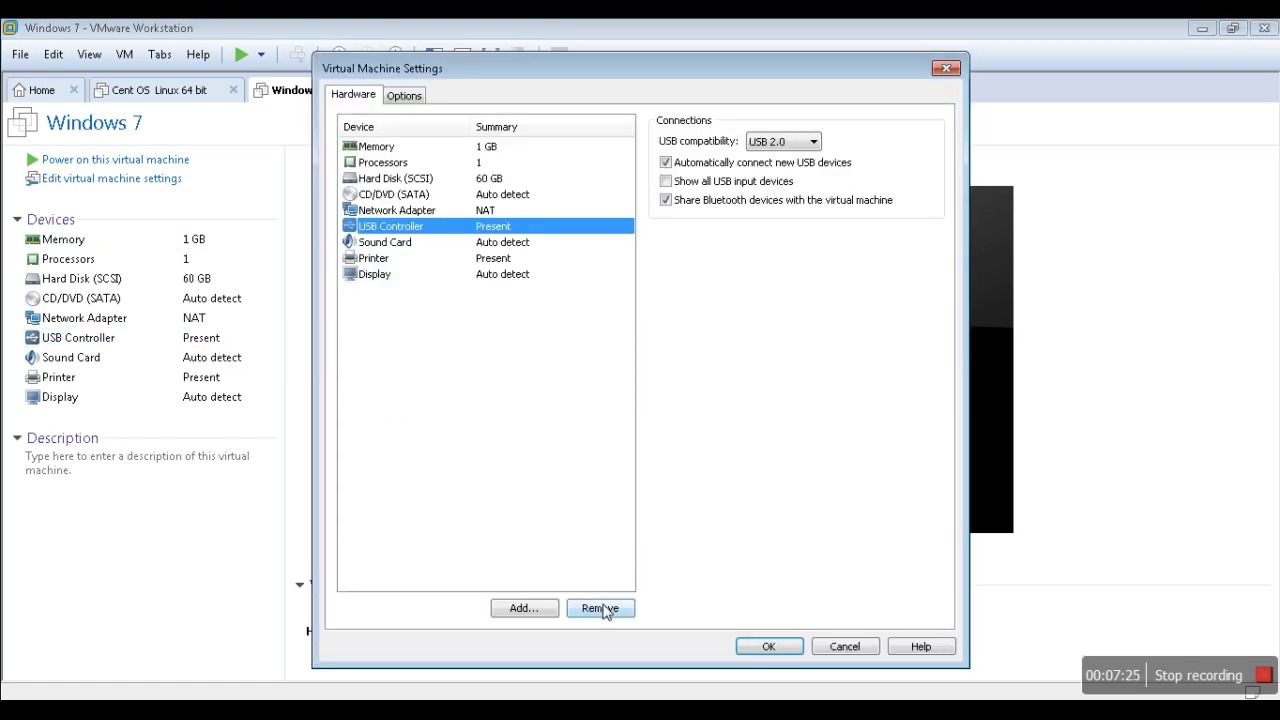
pyautogui.click(604, 610)
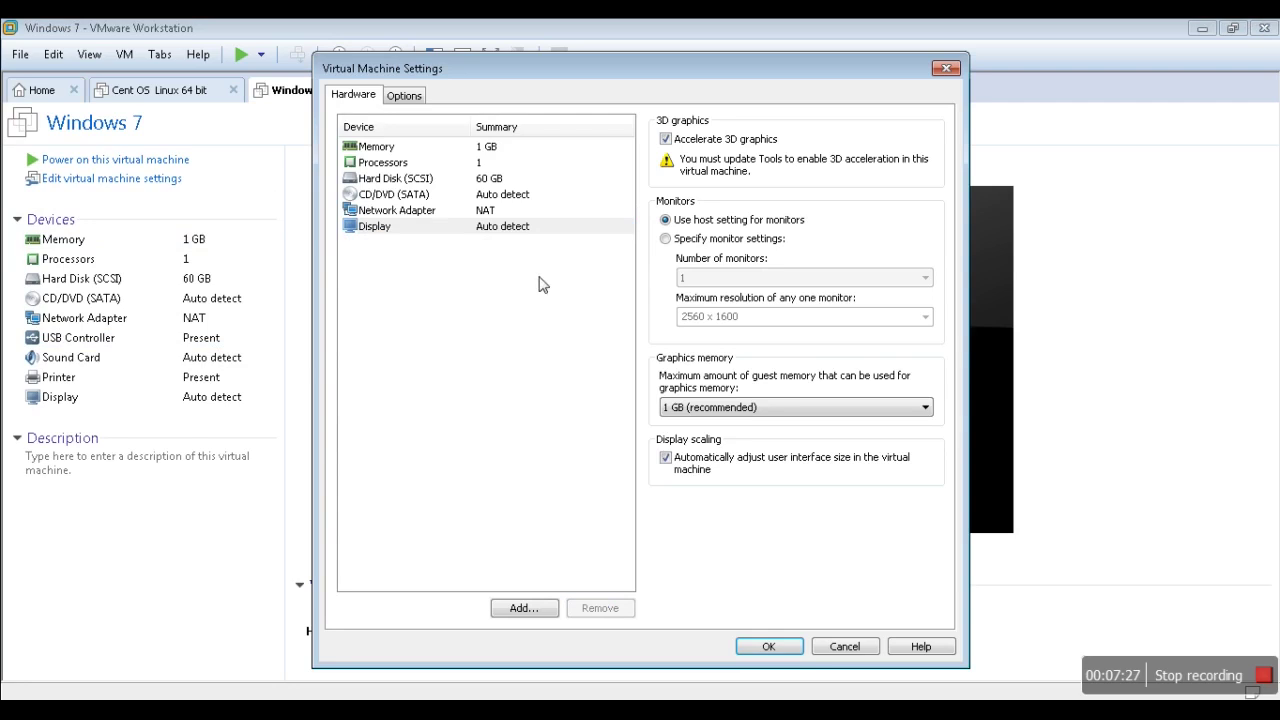
pyautogui.click(788, 650)
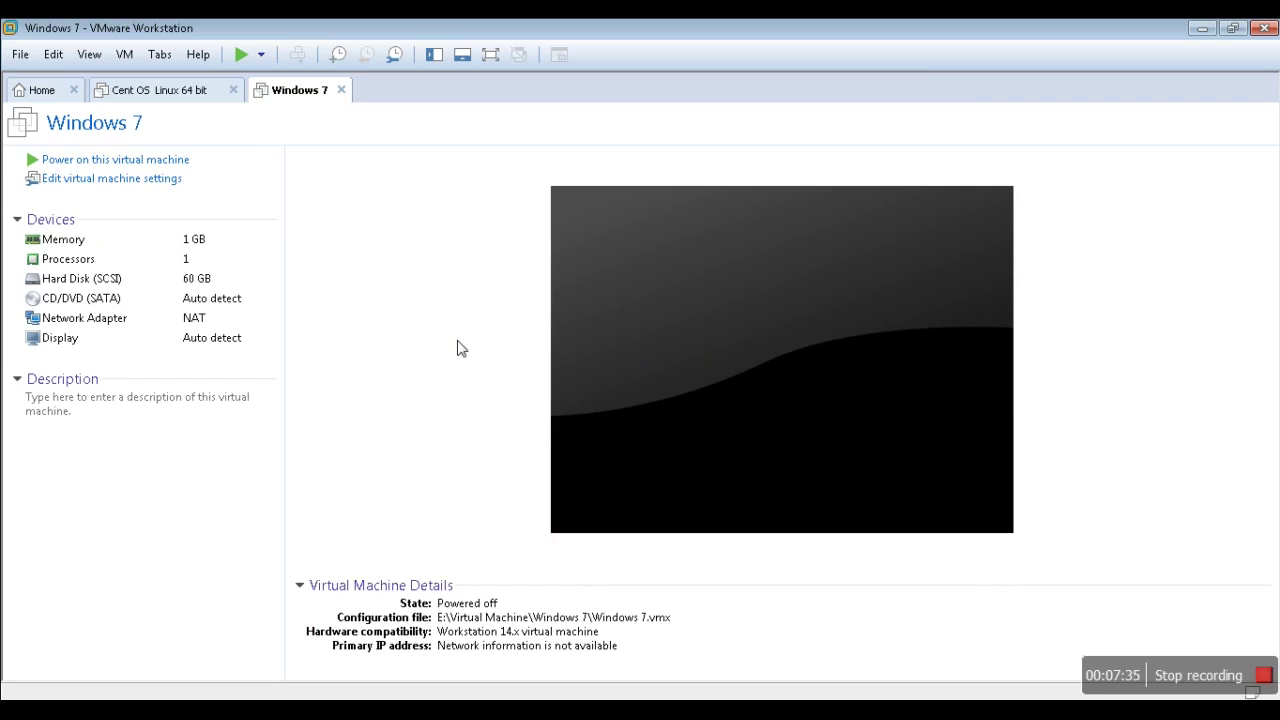
# Enter "IP = 192.168.20.20" as the first description line of the Windows 7 virtual machine, checking the Cent OS machine's description for reference
pyautogui.click(196, 407)
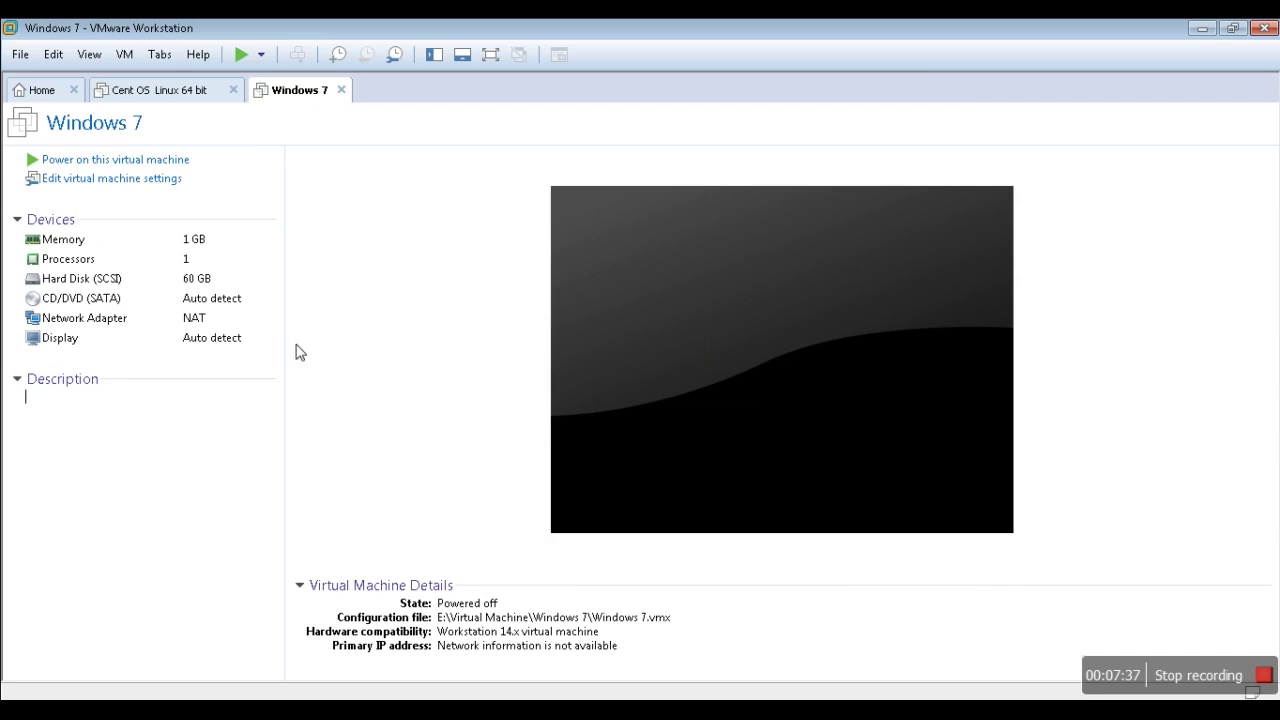
pyautogui.click(152, 91)
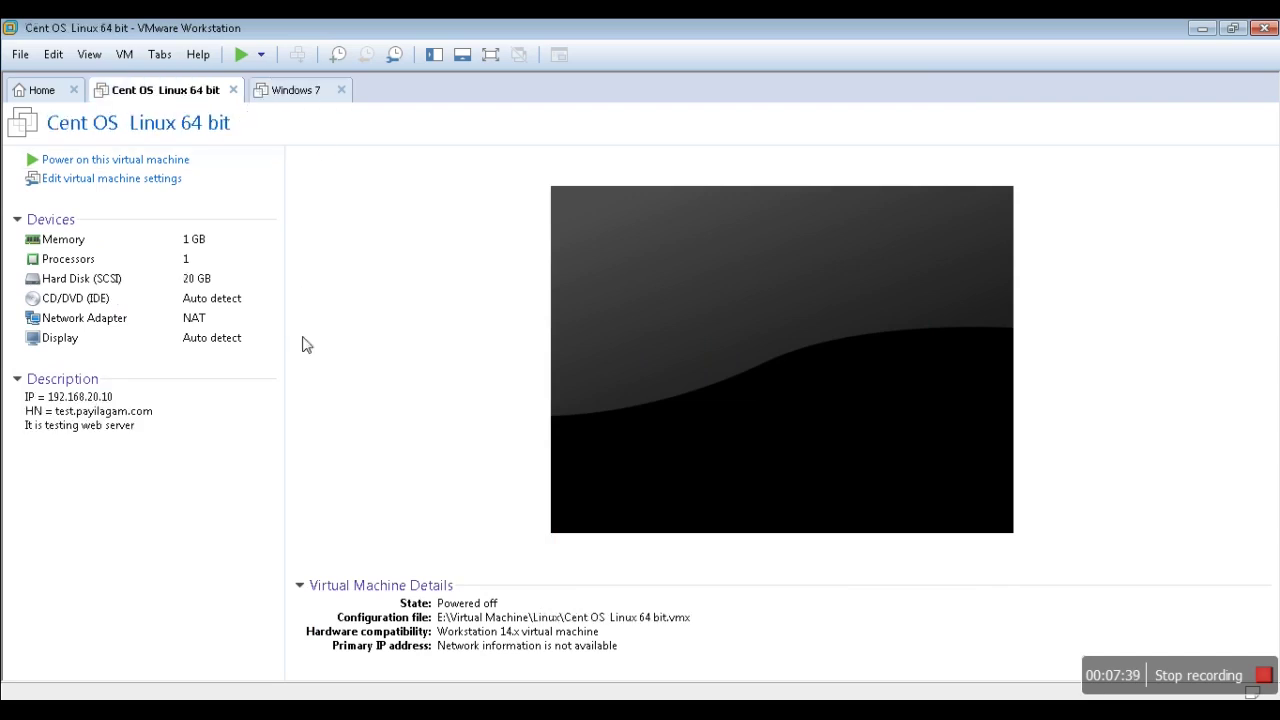
pyautogui.click(322, 90)
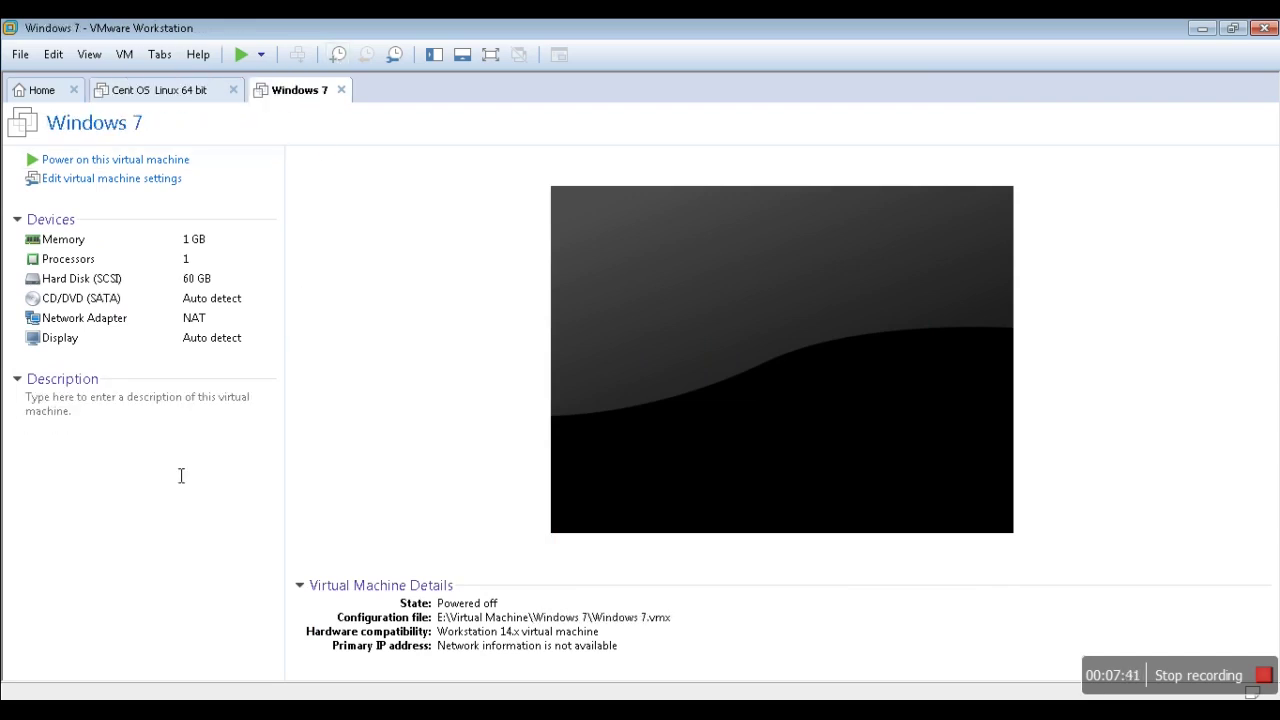
pyautogui.click(159, 420)
pyautogui.write('IP')
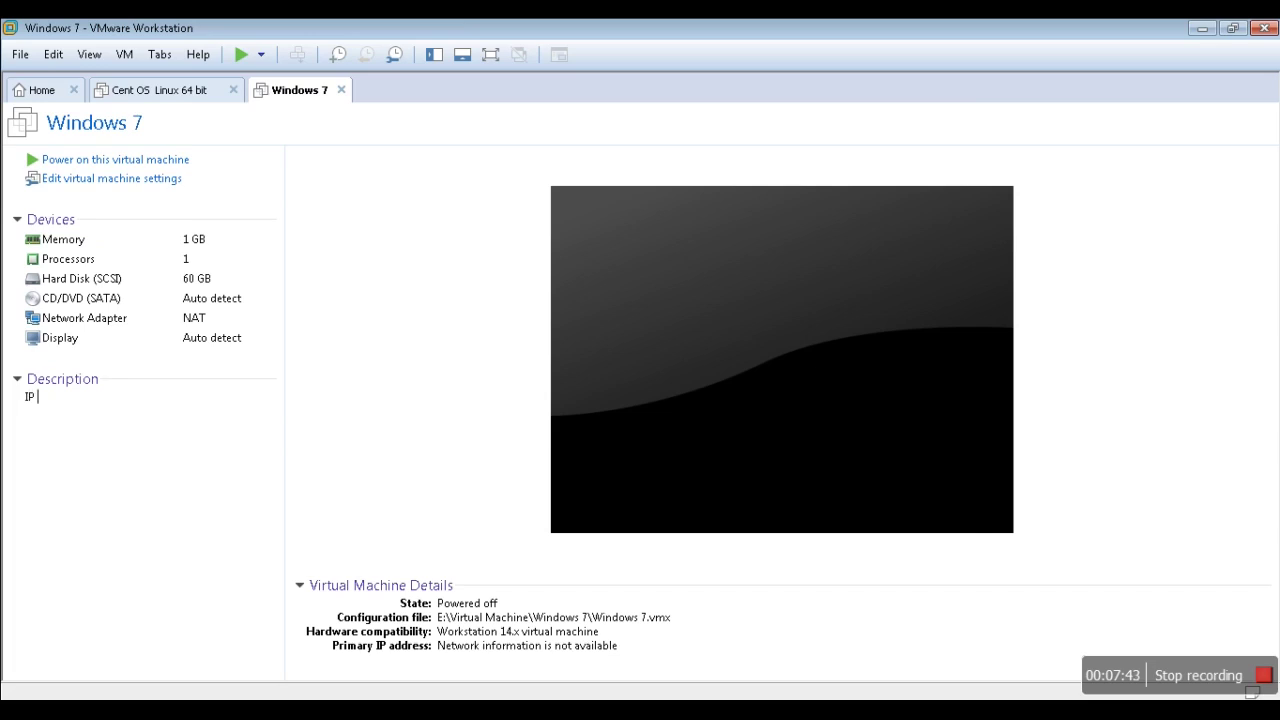
pyautogui.write(' = 192.168.20')
pyautogui.click(177, 89)
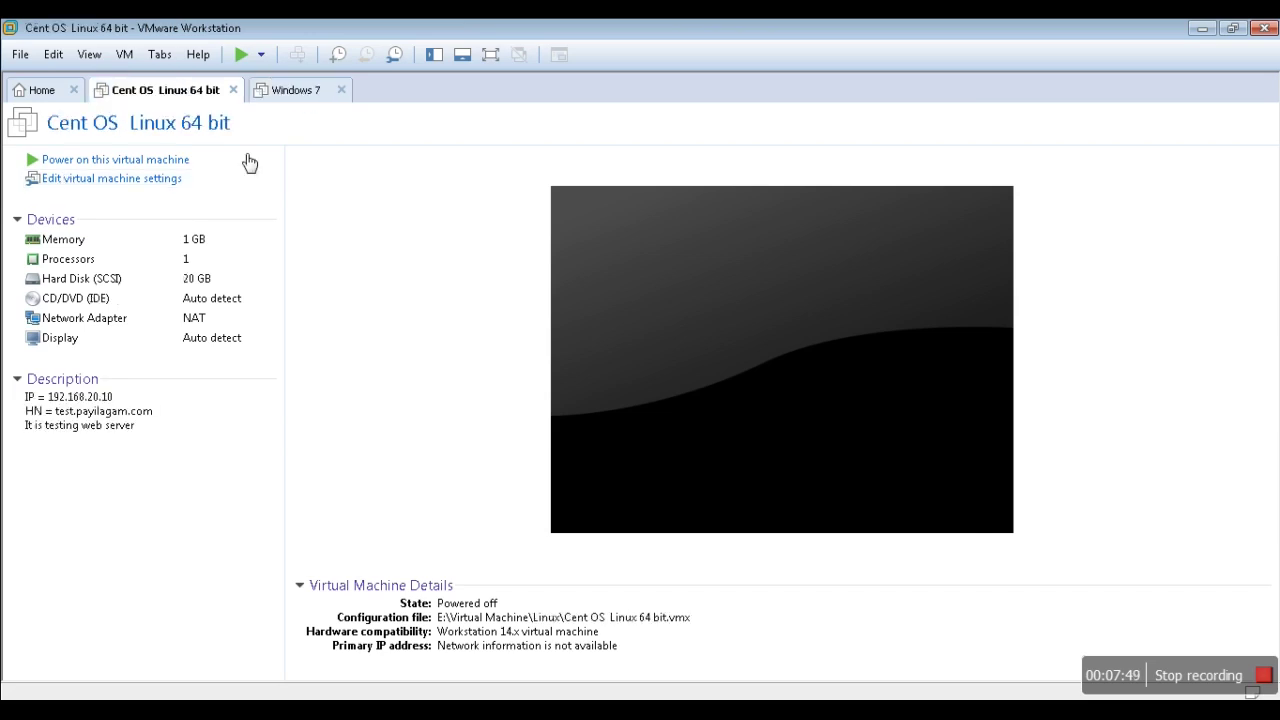
pyautogui.click(292, 92)
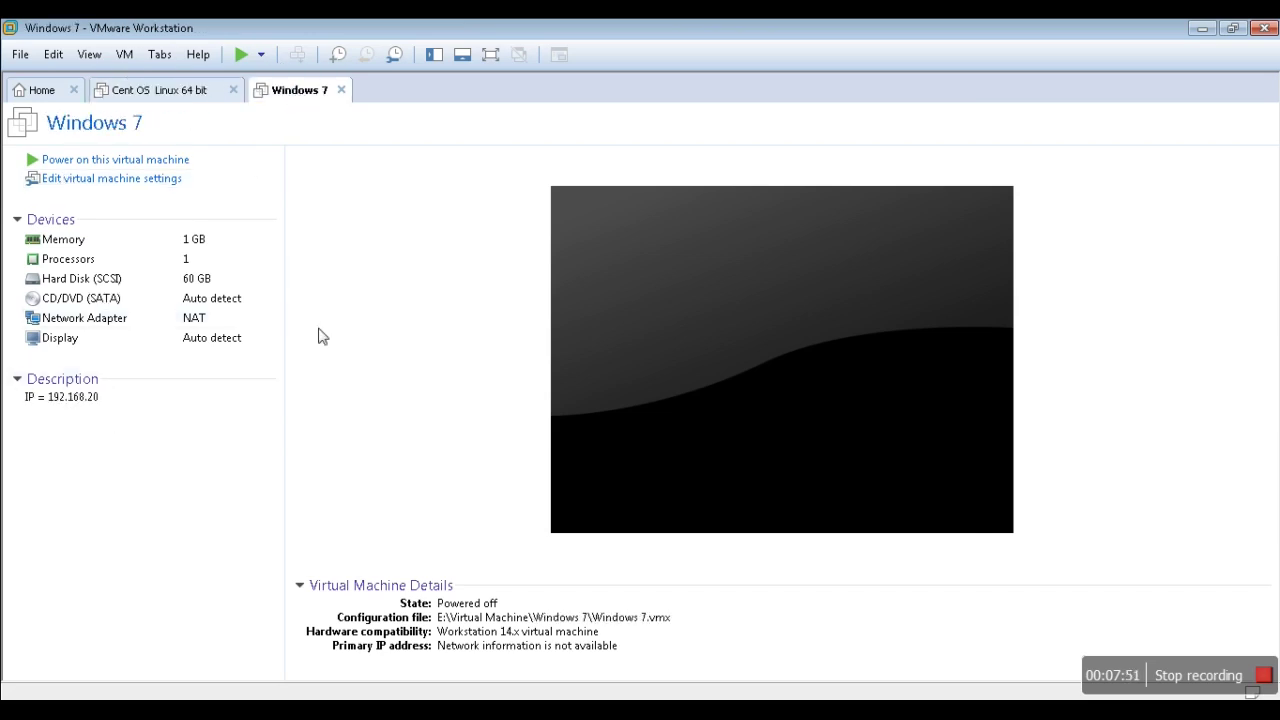
pyautogui.click(207, 404)
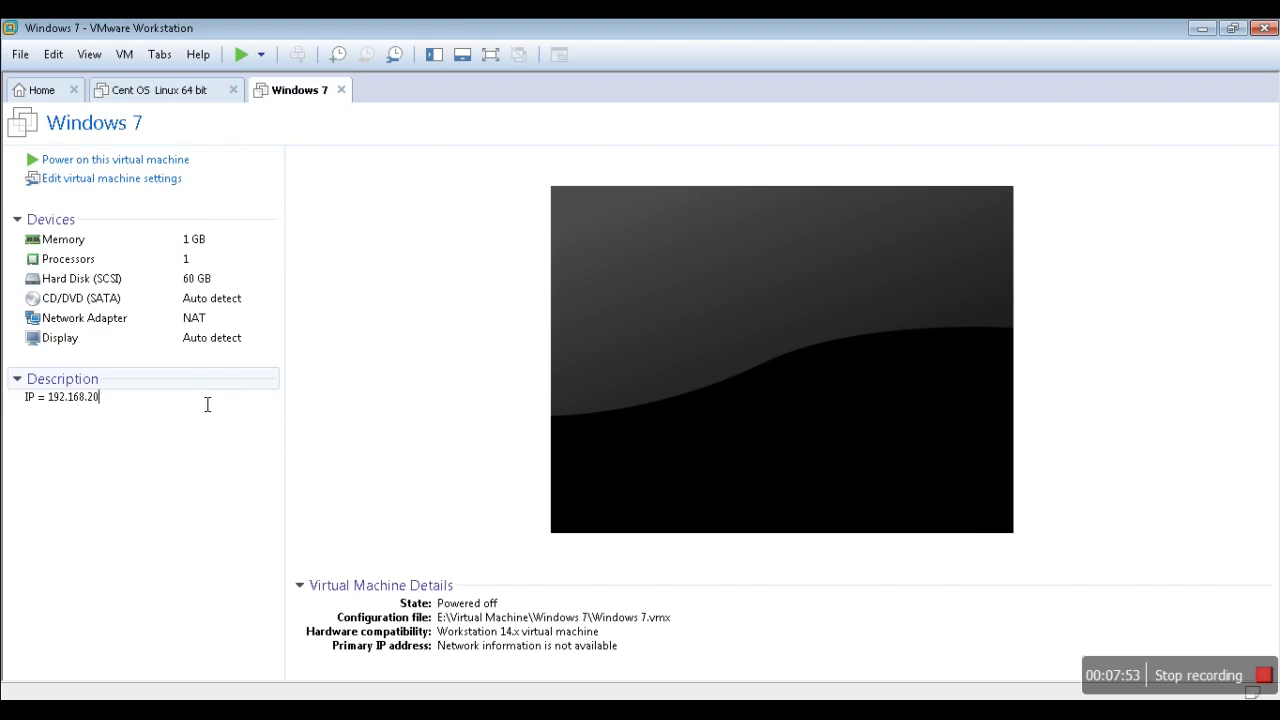
pyautogui.write('.20 ')
# Add the description lines "HN = testing2" and "It is a secondry testing VM" to the Windows 7 virtual machine
pyautogui.write('HN')
pyautogui.write(' = main')
pyautogui.write('svr')
pyautogui.press('BackSpace')
pyautogui.press('BackSpace')
pyautogui.press('BackSpace')
pyautogui.press('BackSpace')
pyautogui.write('testing2')
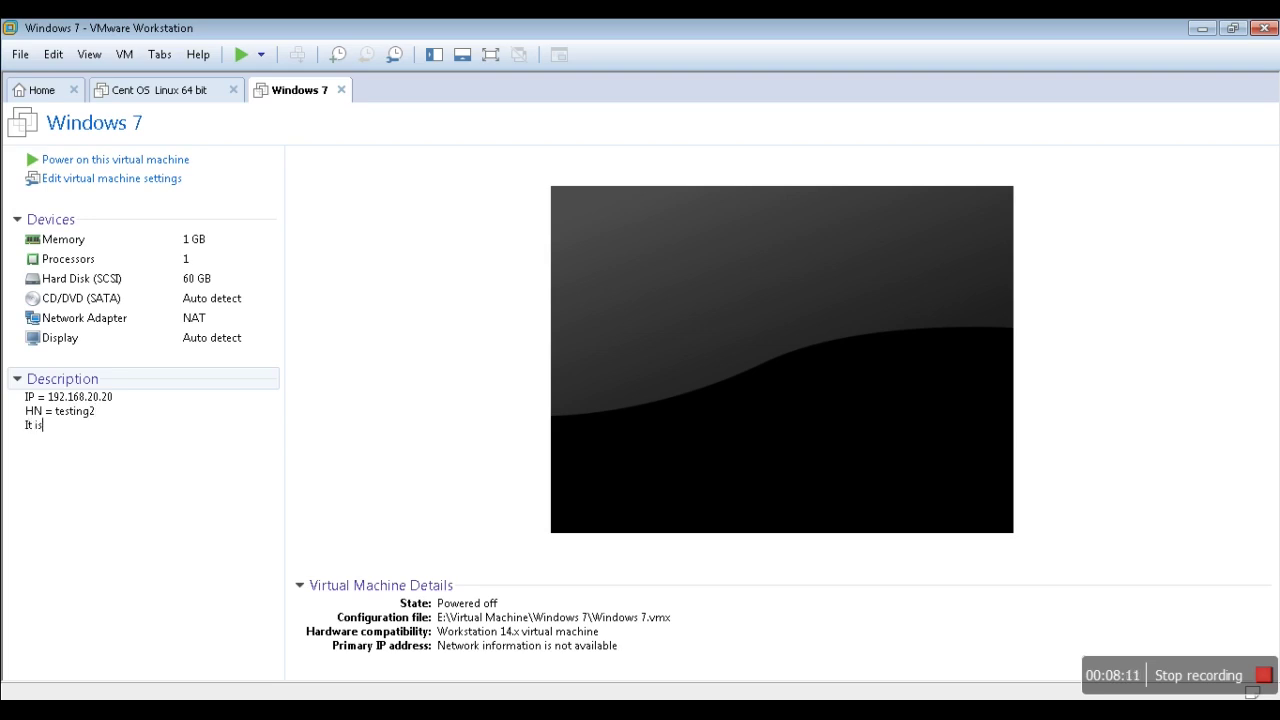
pyautogui.write('econdry testing aVM')
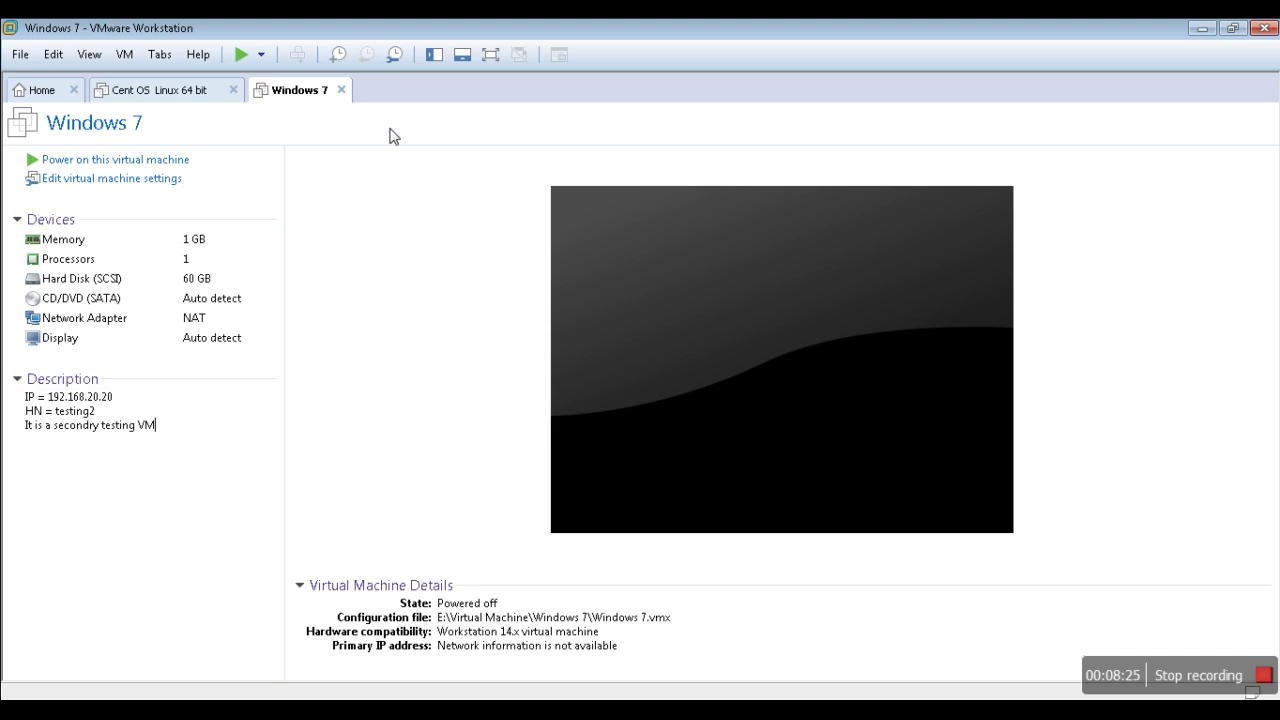
# In Windows Explorer, examine the contents of the Cent OS 7 and Windows 7 - Trial folders under ISO files on drive E
pyautogui.click(200, 92)
pyautogui.click(300, 100)
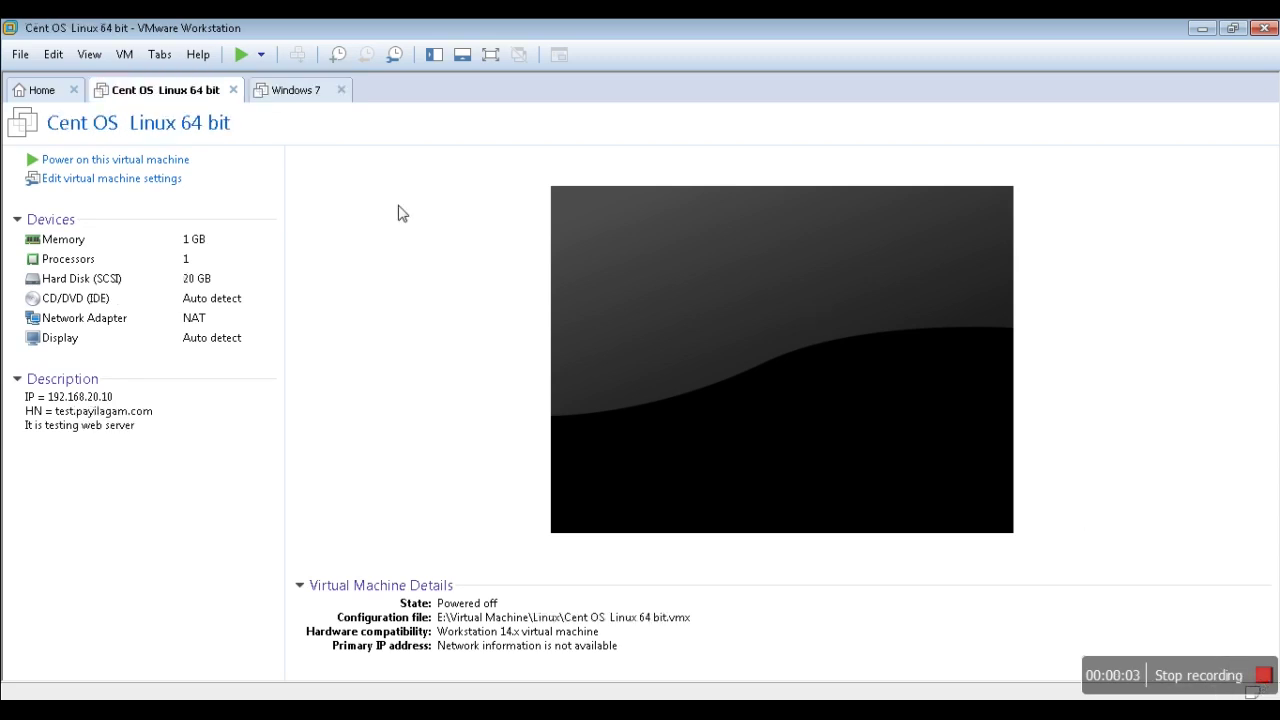
pyautogui.press('super+e')
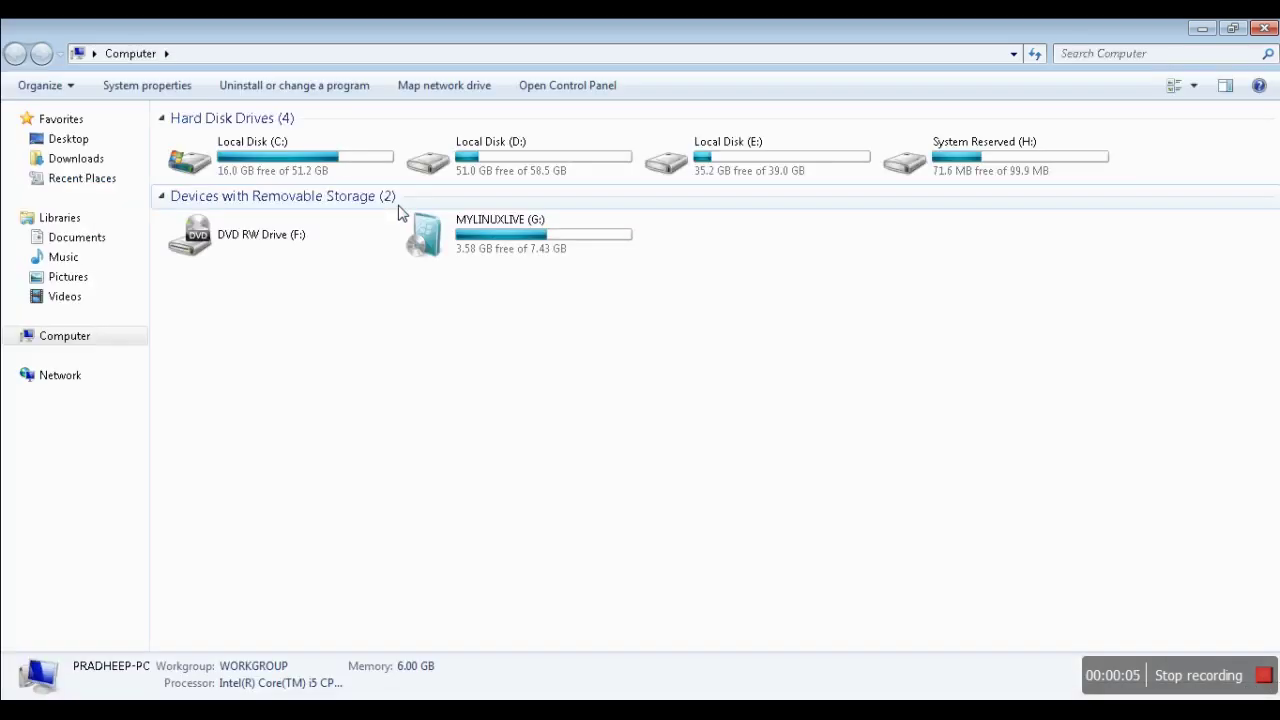
pyautogui.doubleClick(760, 174)
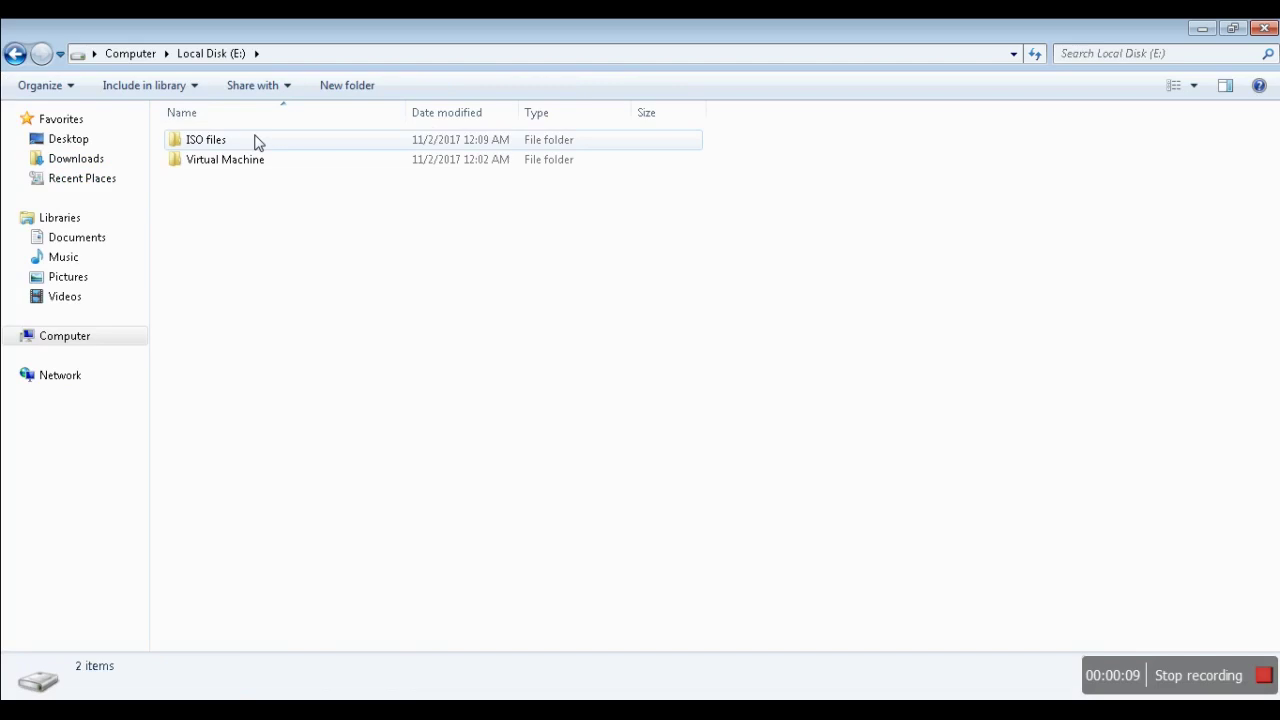
pyautogui.doubleClick(258, 143)
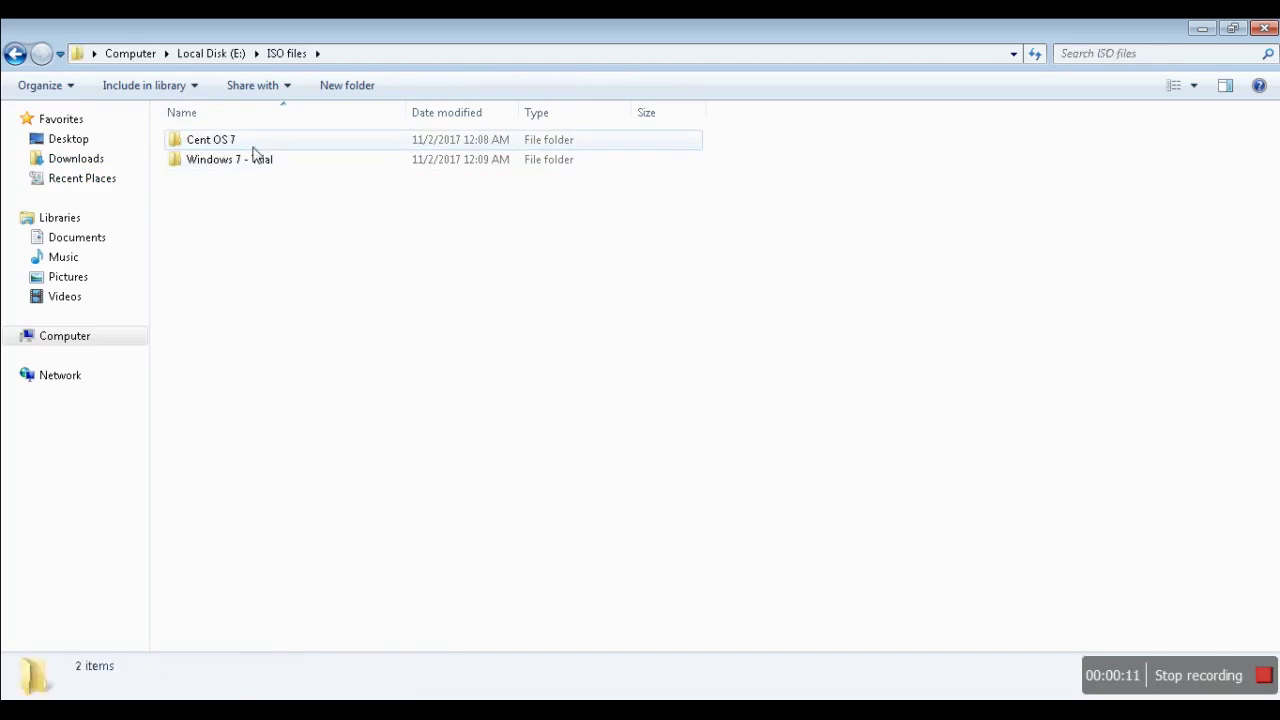
pyautogui.doubleClick(252, 145)
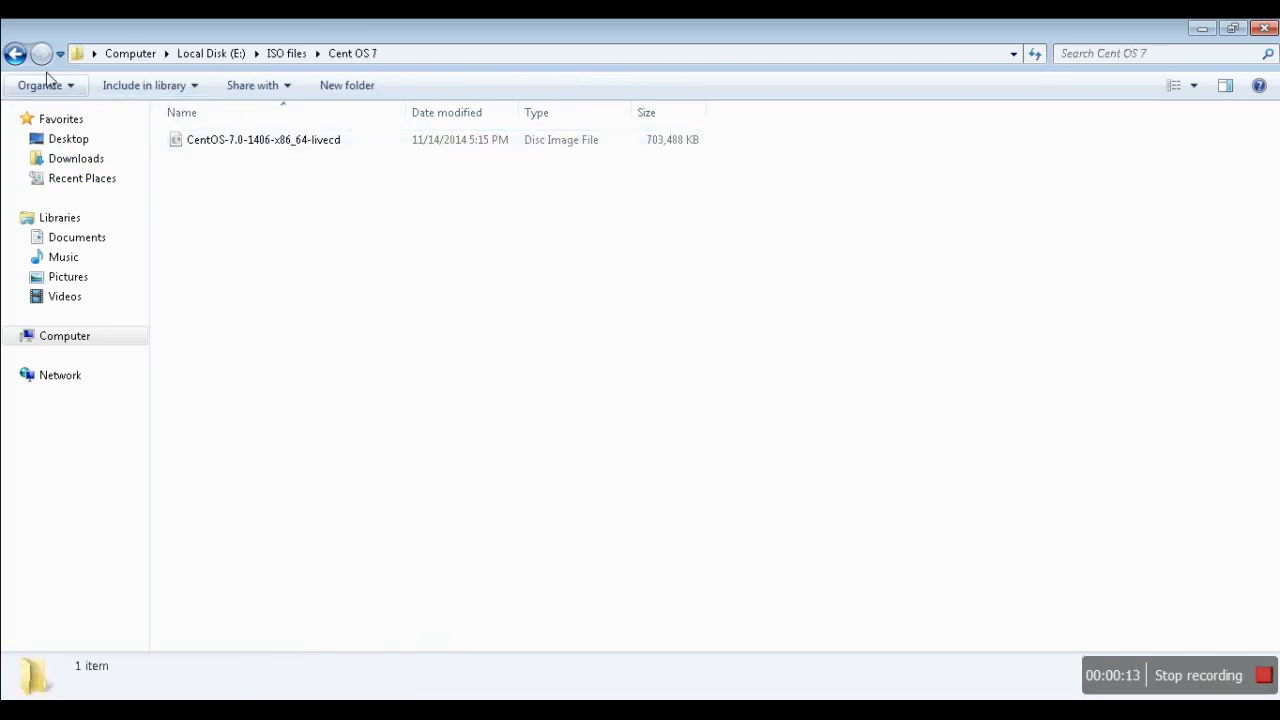
pyautogui.click(17, 55)
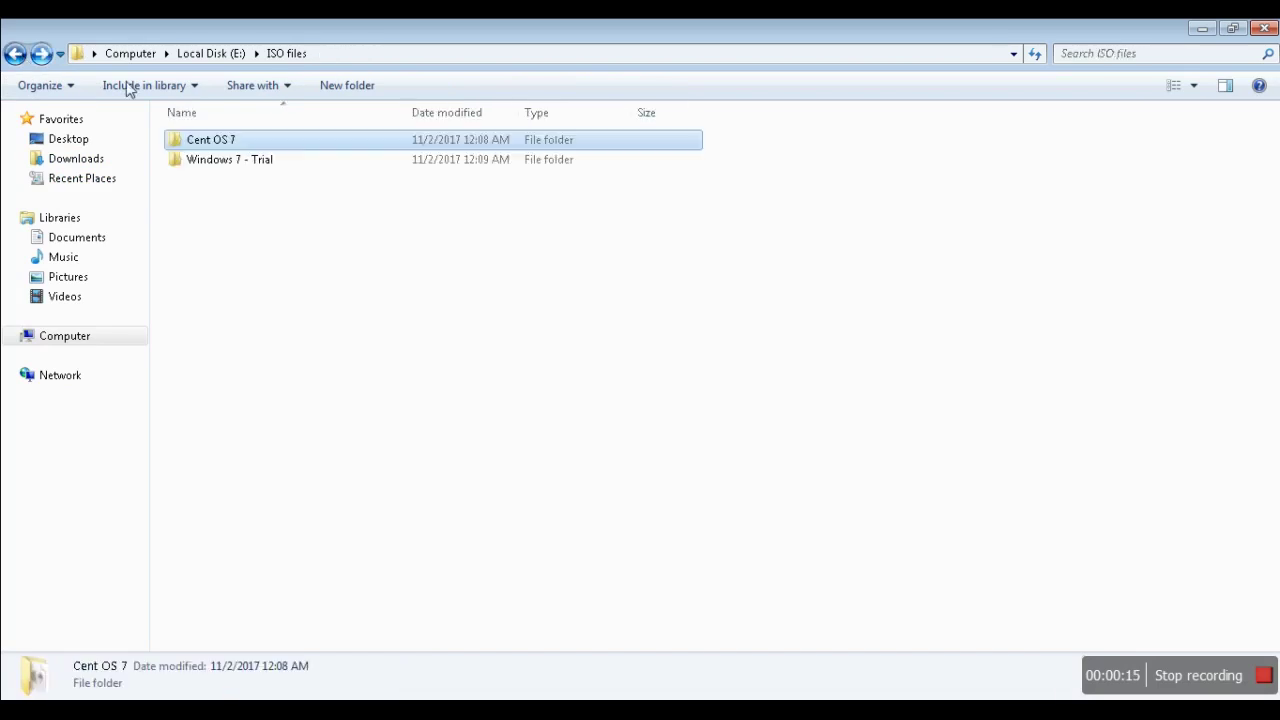
pyautogui.doubleClick(246, 160)
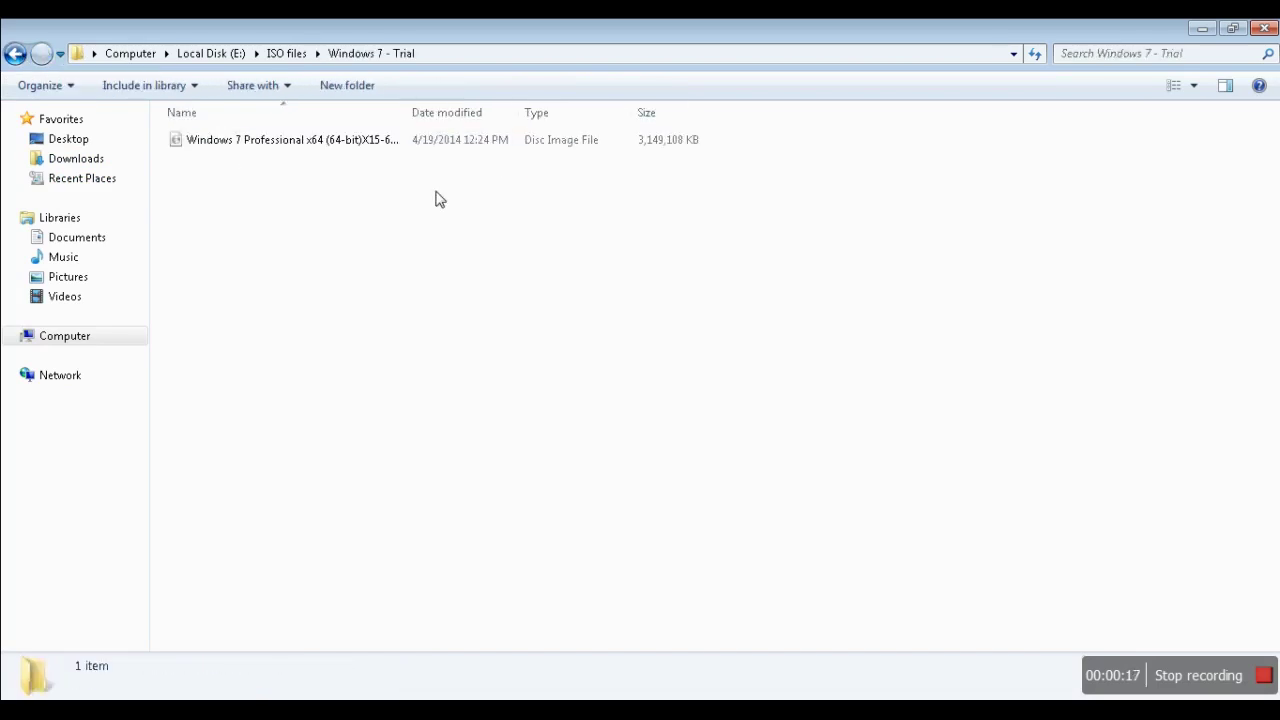
pyautogui.click(15, 55)
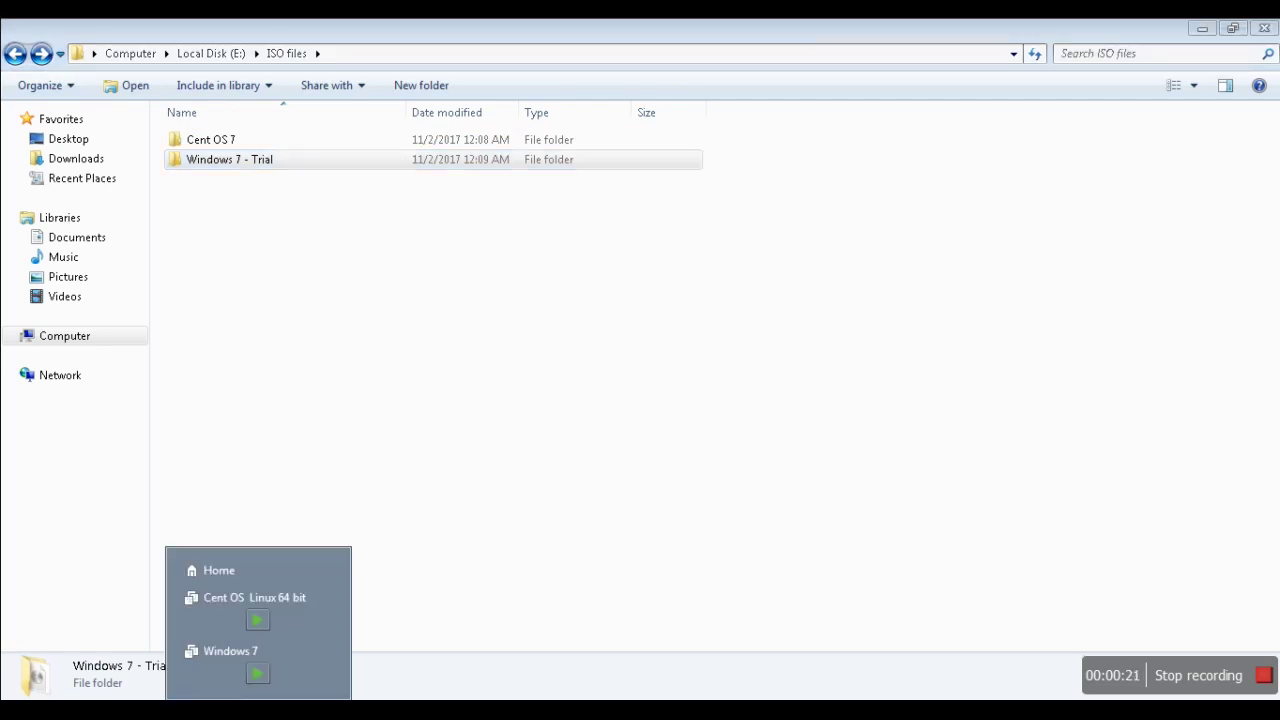
# Back in VMware Workstation, set the Cent OS virtual machine's CD/DVD drive to the ISO image CentOS-7.0-1406-x86_64-livecd from E:\ISO files\Cent OS 7
pyautogui.click(298, 607)
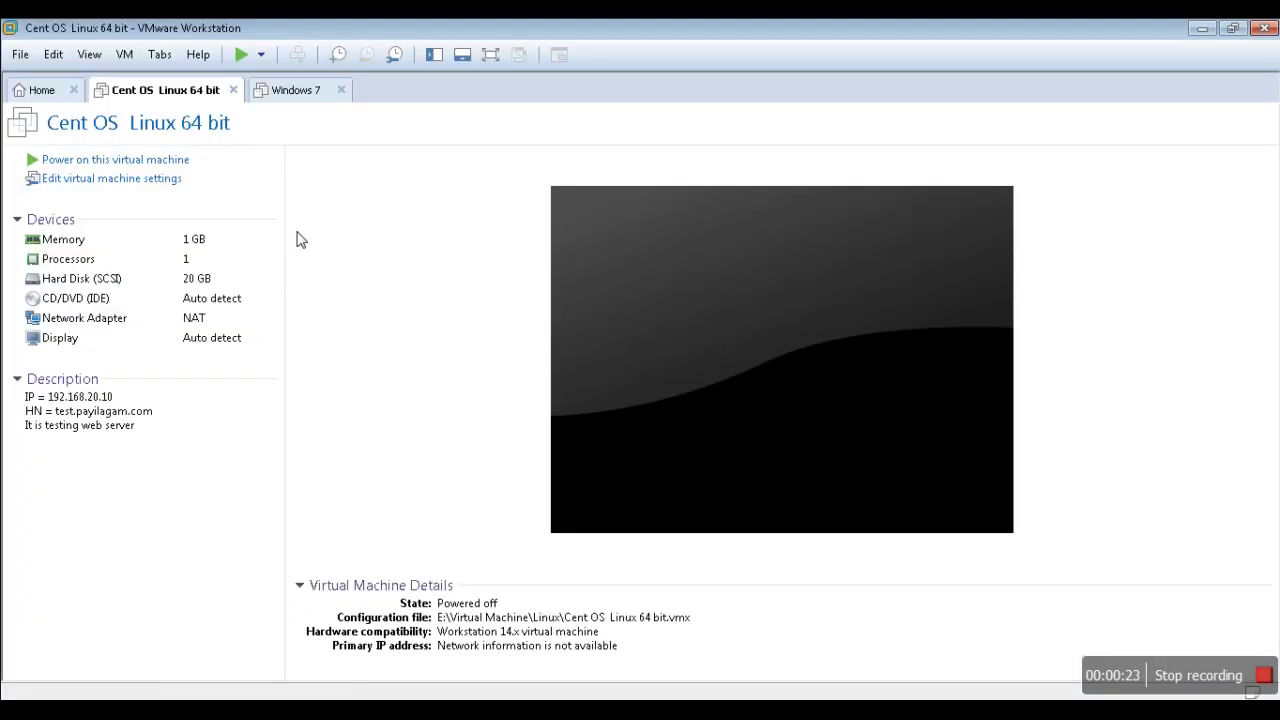
pyautogui.click(200, 307)
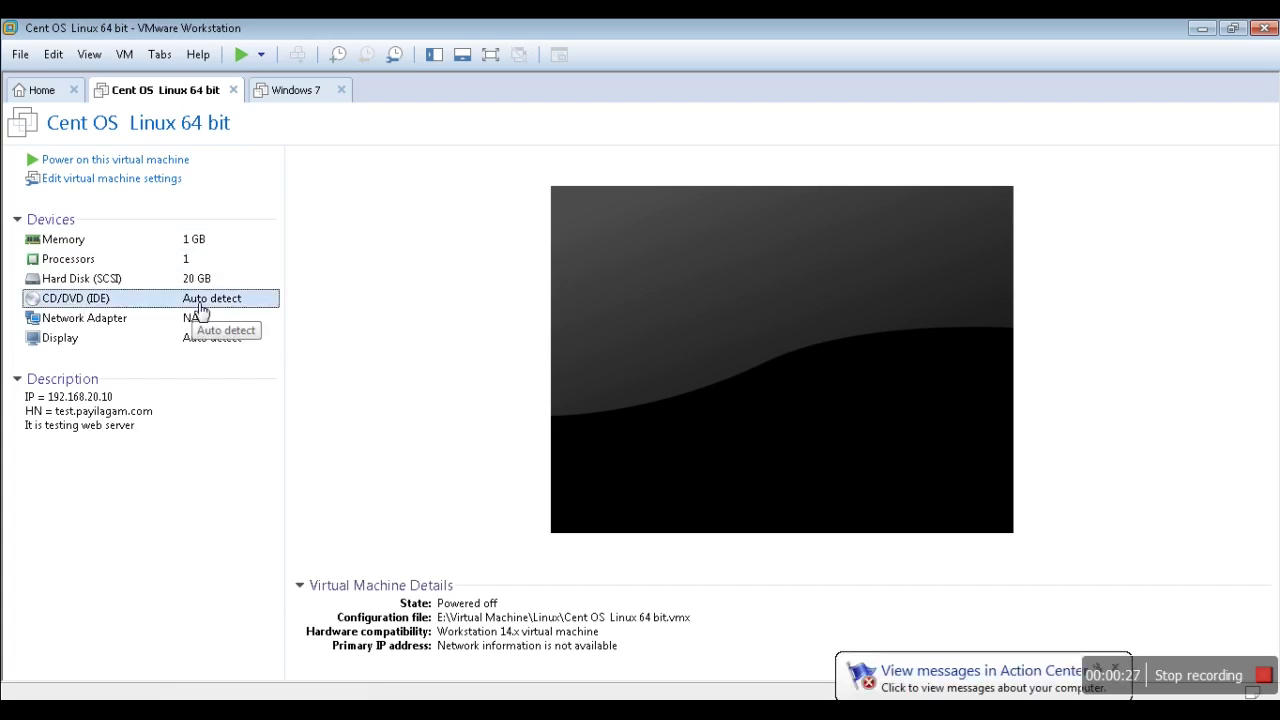
pyautogui.doubleClick(196, 307)
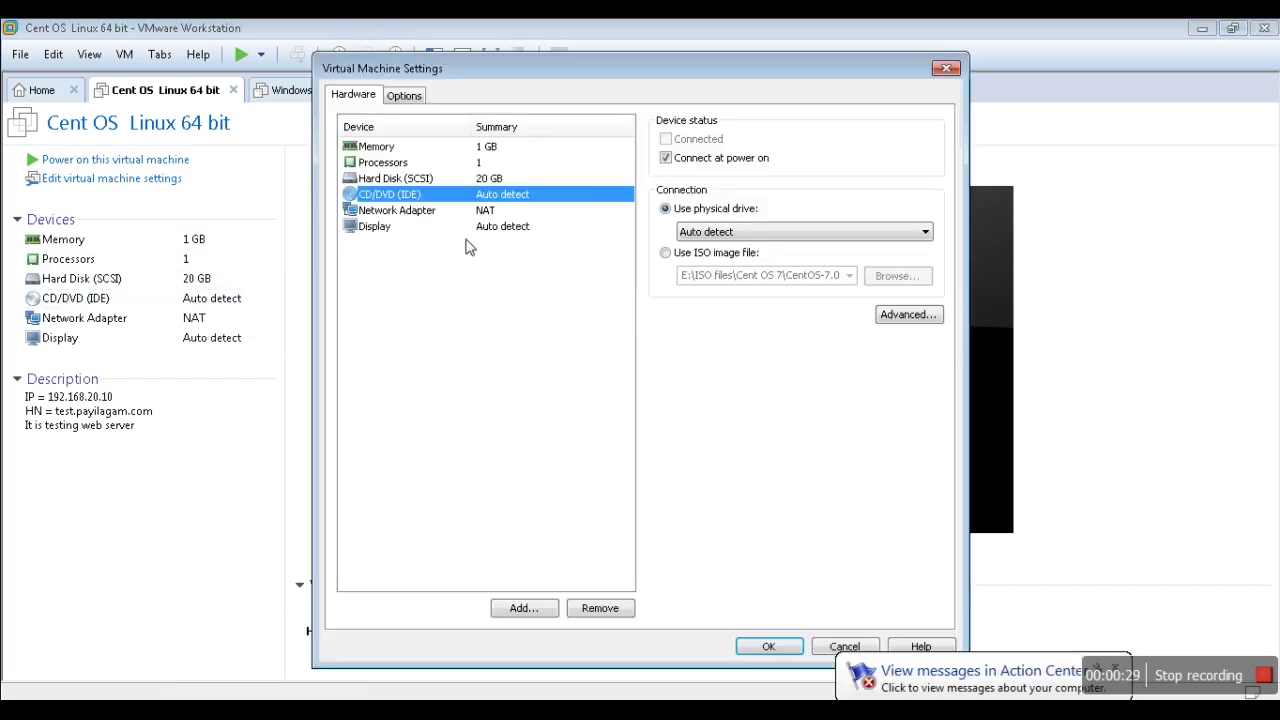
pyautogui.click(740, 256)
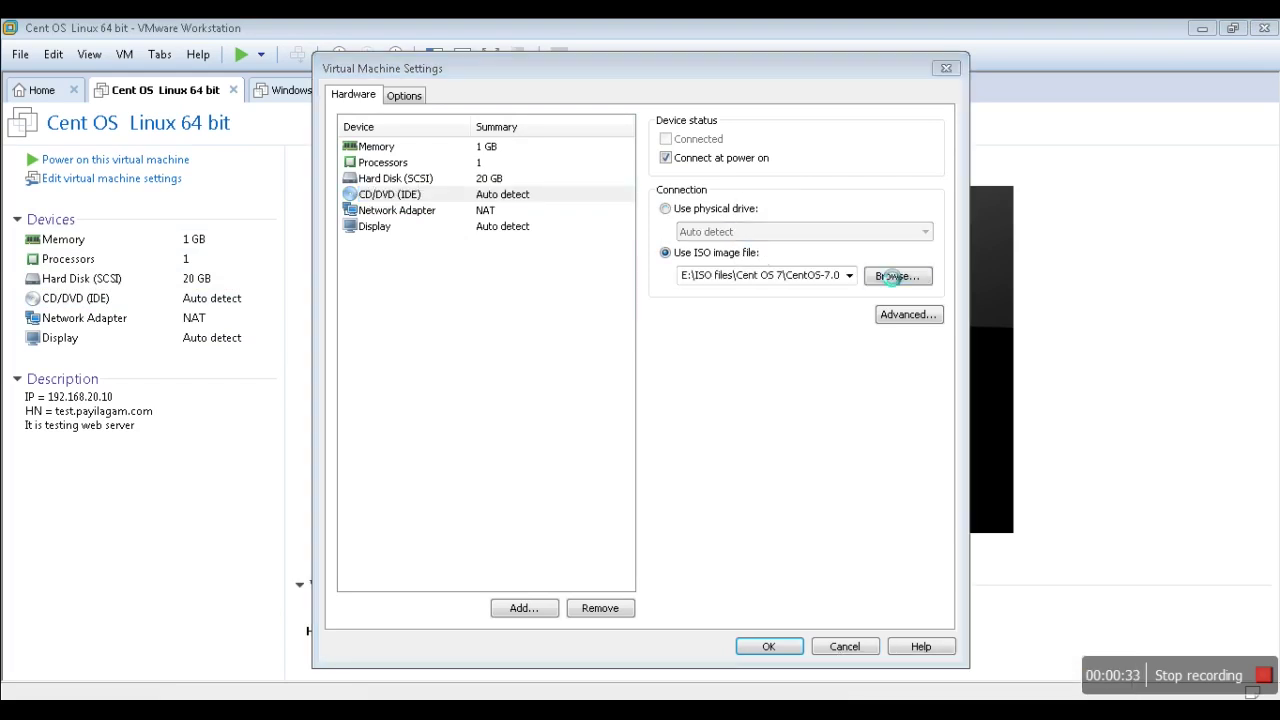
pyautogui.click(897, 276)
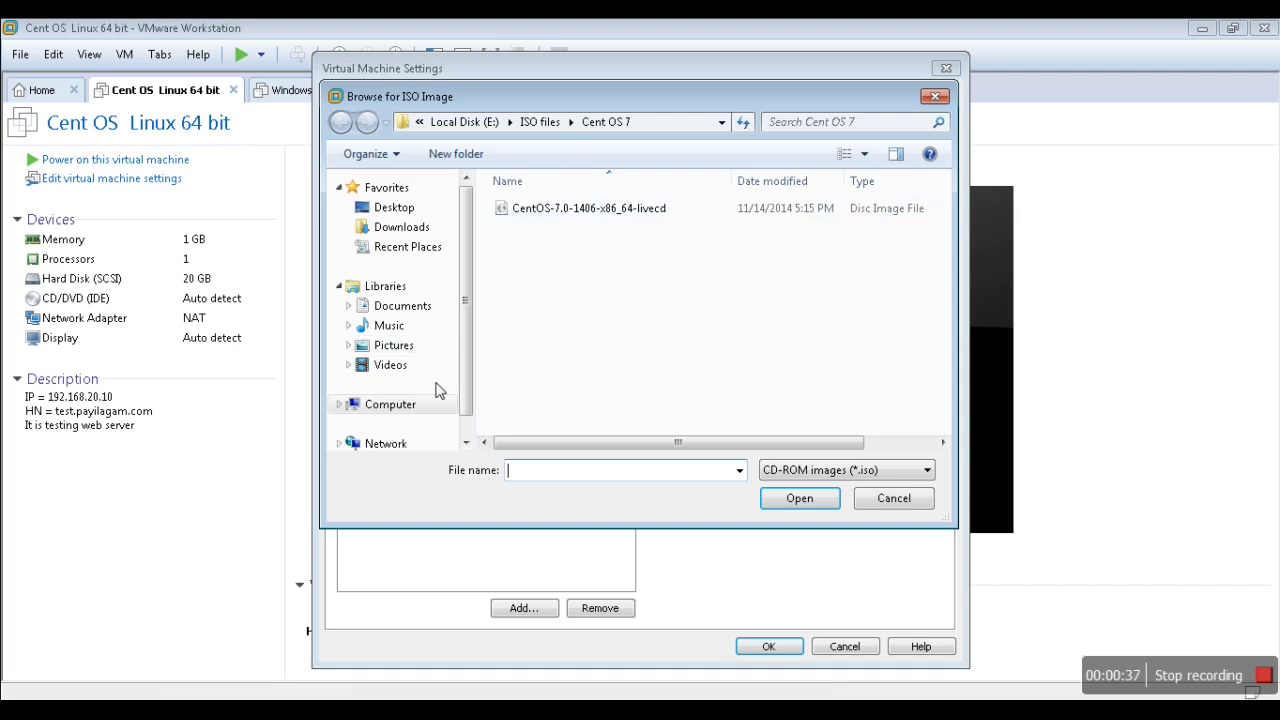
pyautogui.click(466, 430)
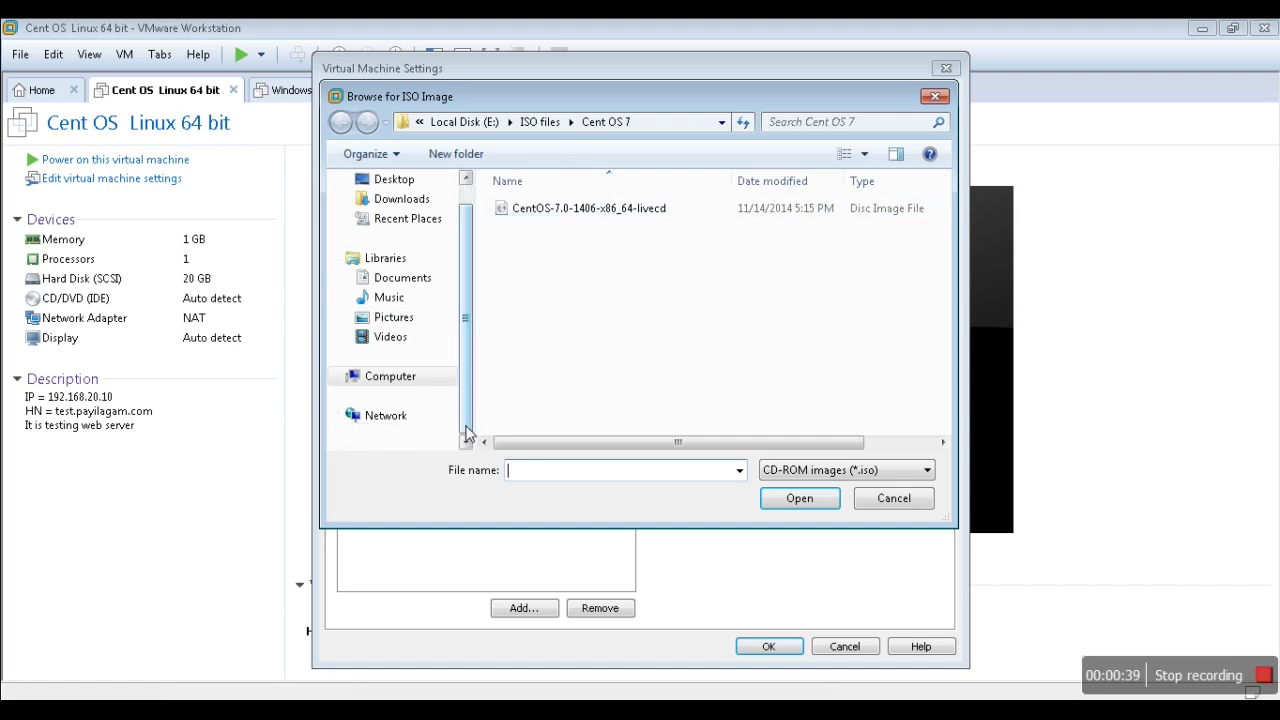
pyautogui.click(402, 378)
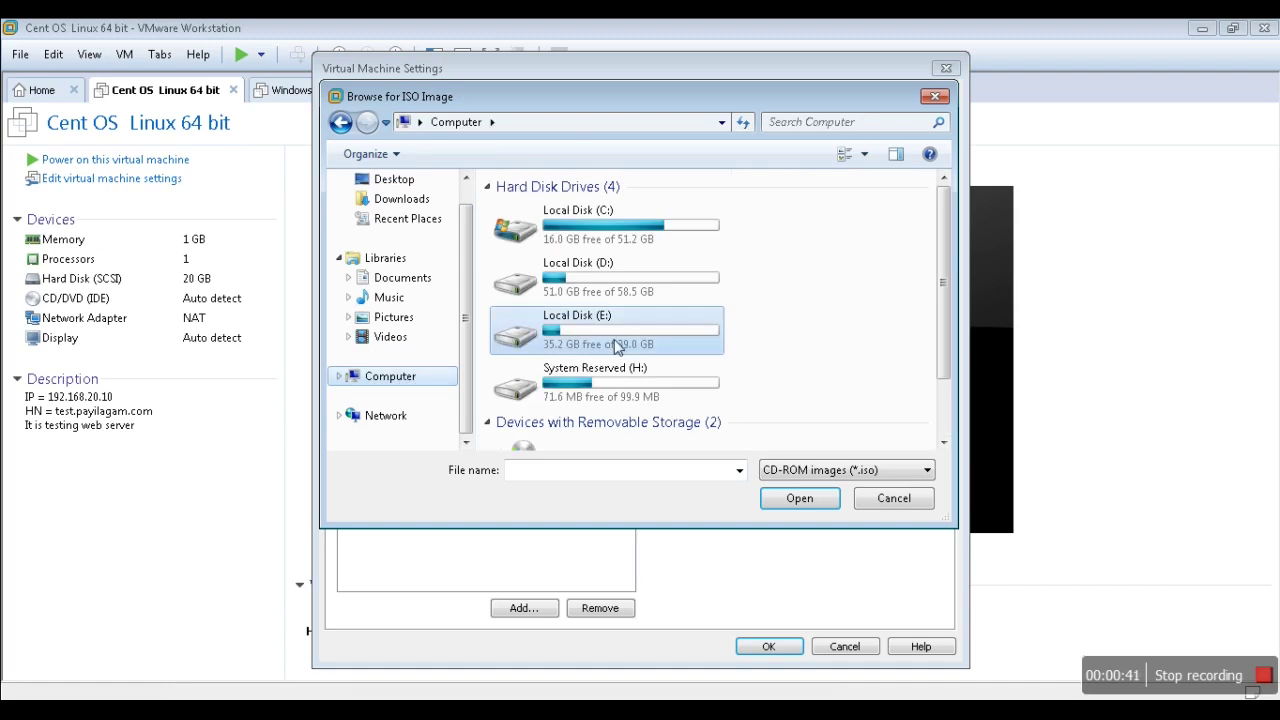
pyautogui.doubleClick(614, 346)
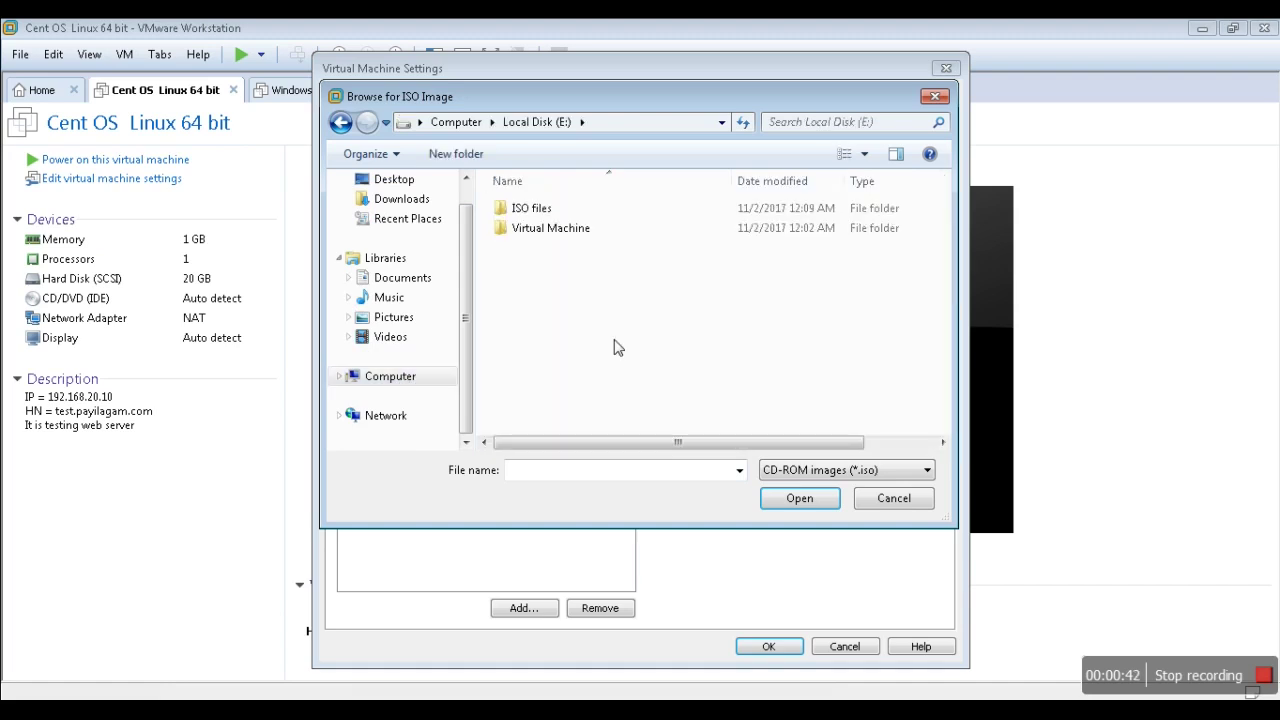
pyautogui.doubleClick(543, 212)
pyautogui.doubleClick(545, 216)
pyautogui.doubleClick(543, 211)
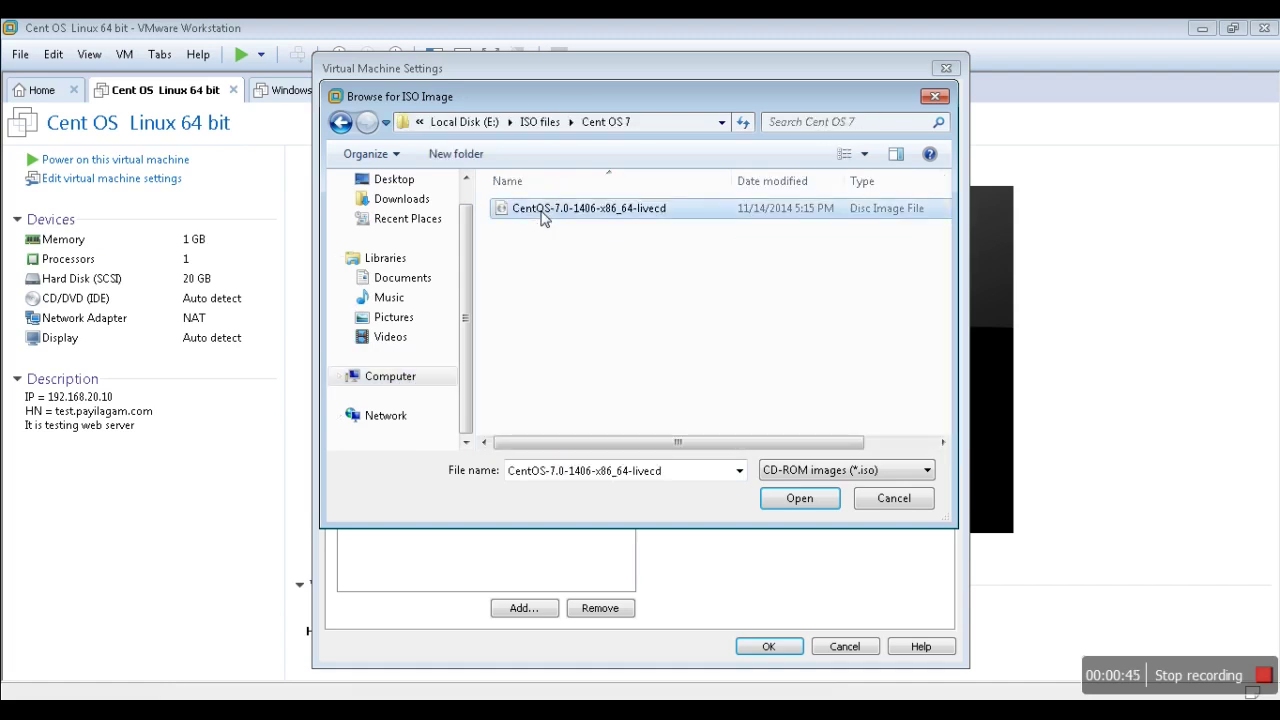
pyautogui.click(773, 647)
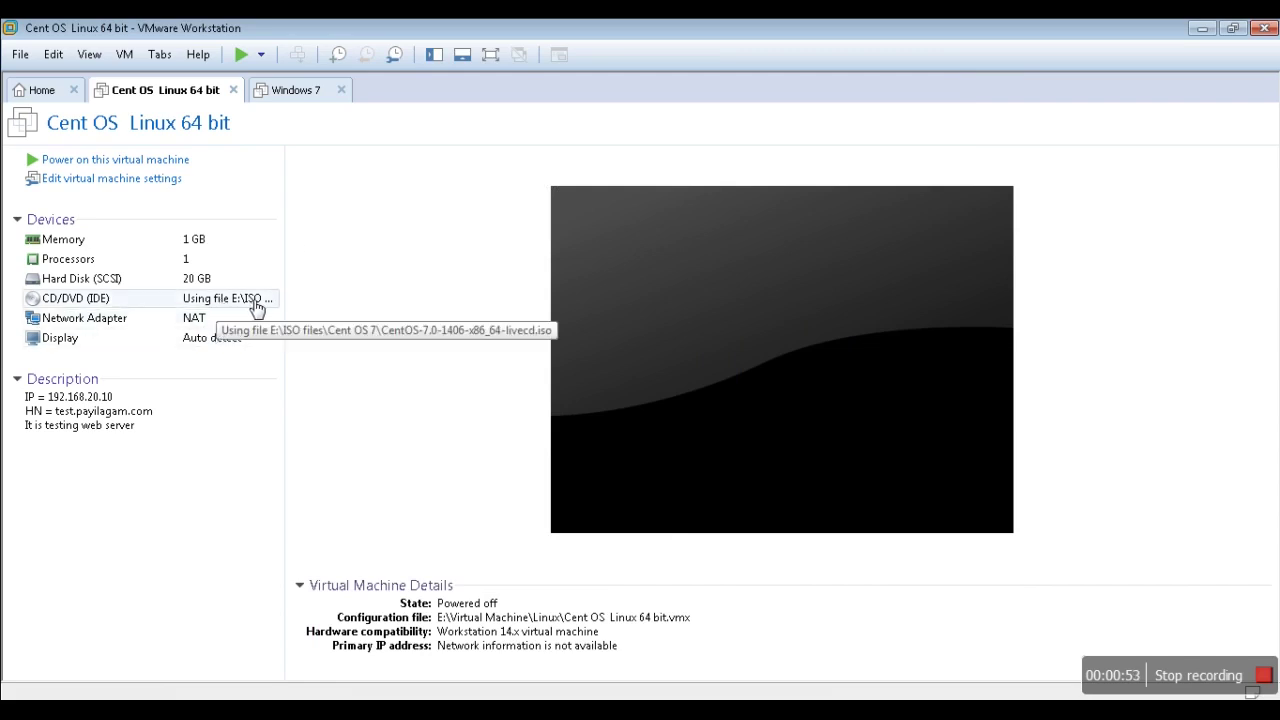
# Power on the Cent OS virtual machine, boot Start CentOS Linux 7 Live, and release input back to the host
pyautogui.click(191, 163)
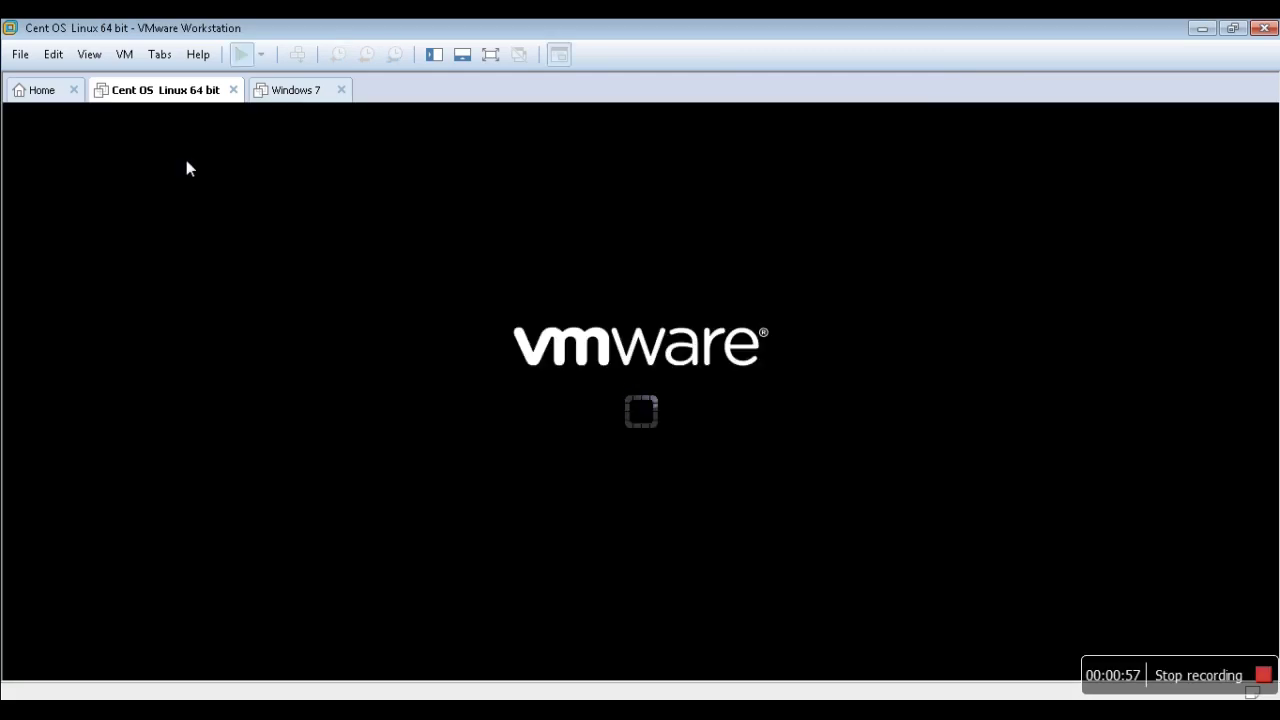
pyautogui.click(557, 263)
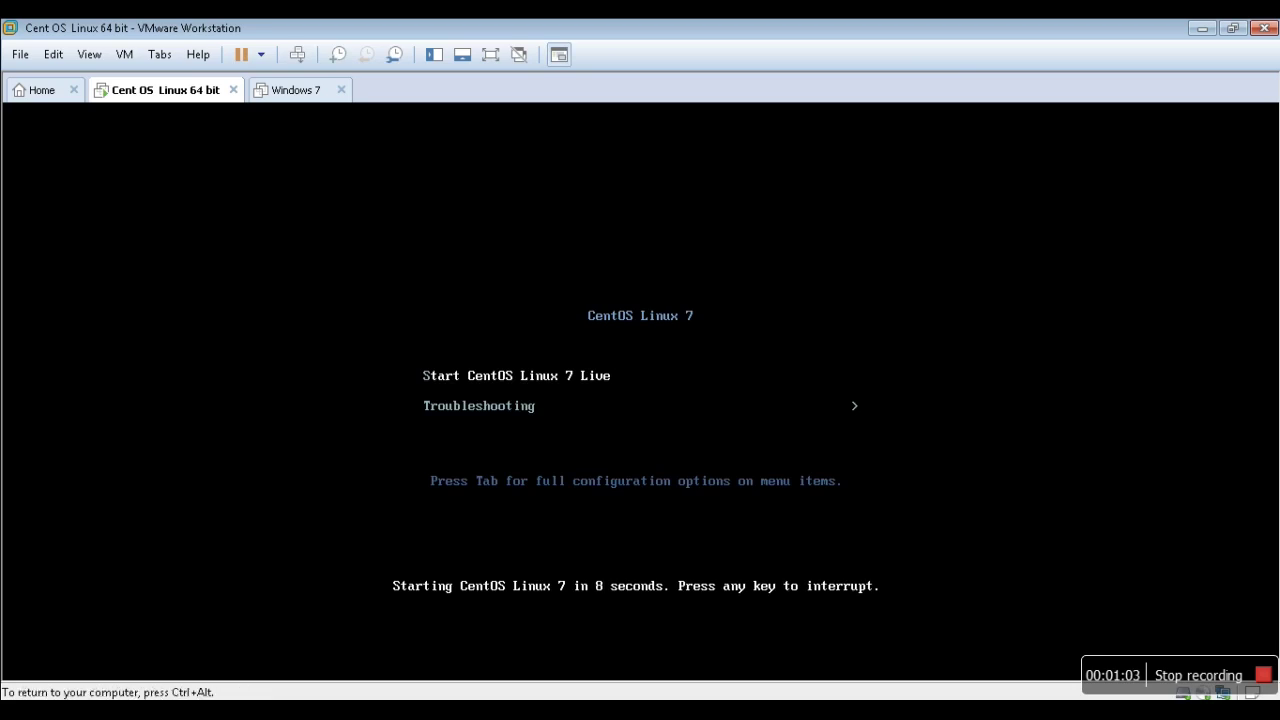
pyautogui.press('Return')
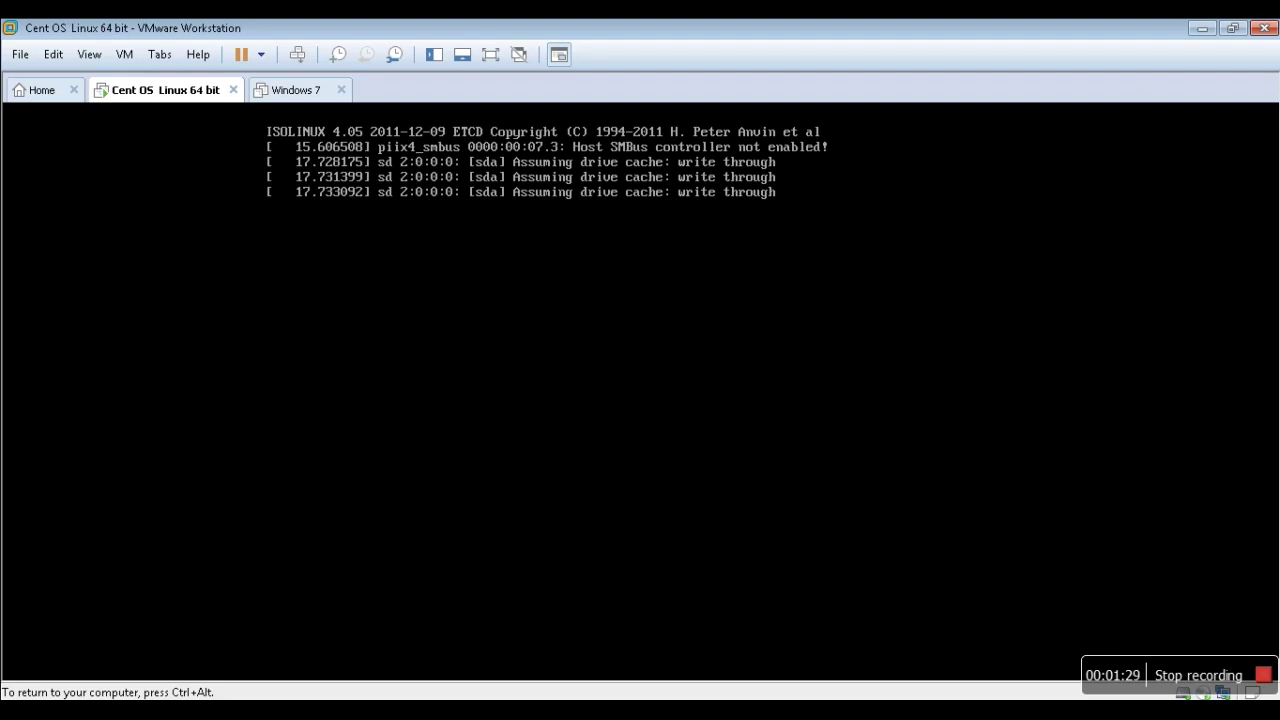
pyautogui.hotkey('ctrl', 'alt')
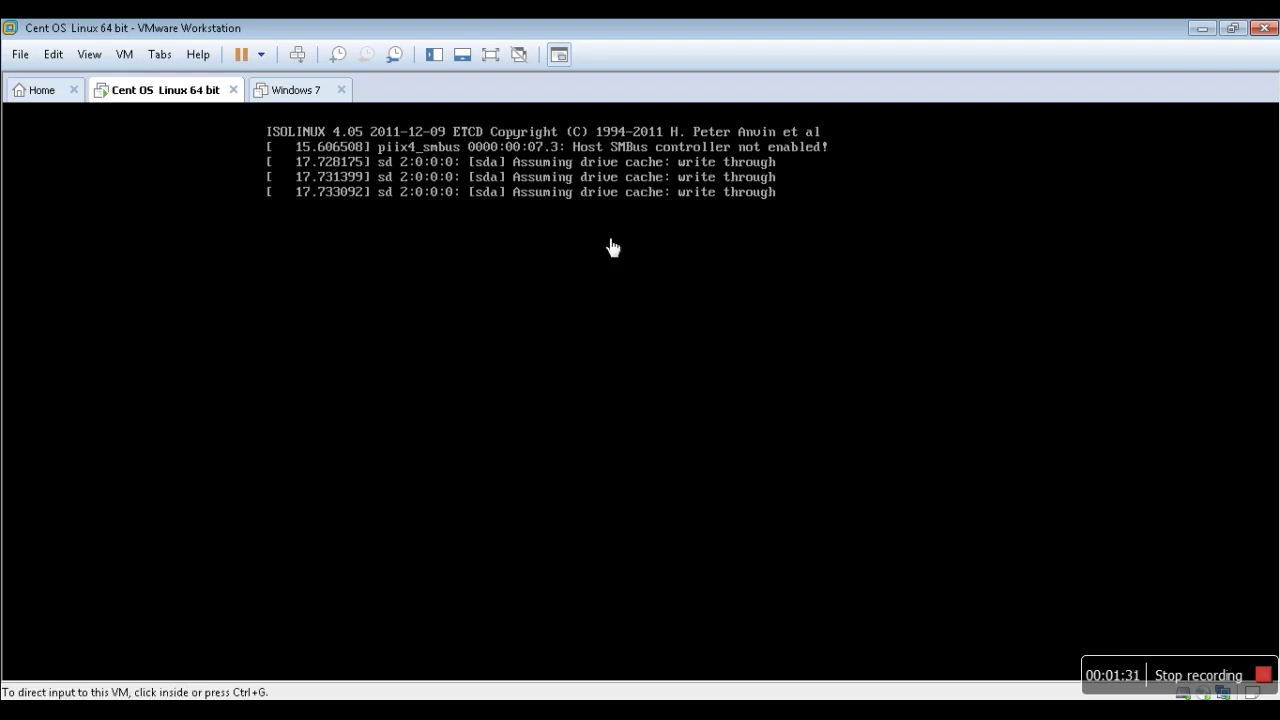
pyautogui.click(699, 303)
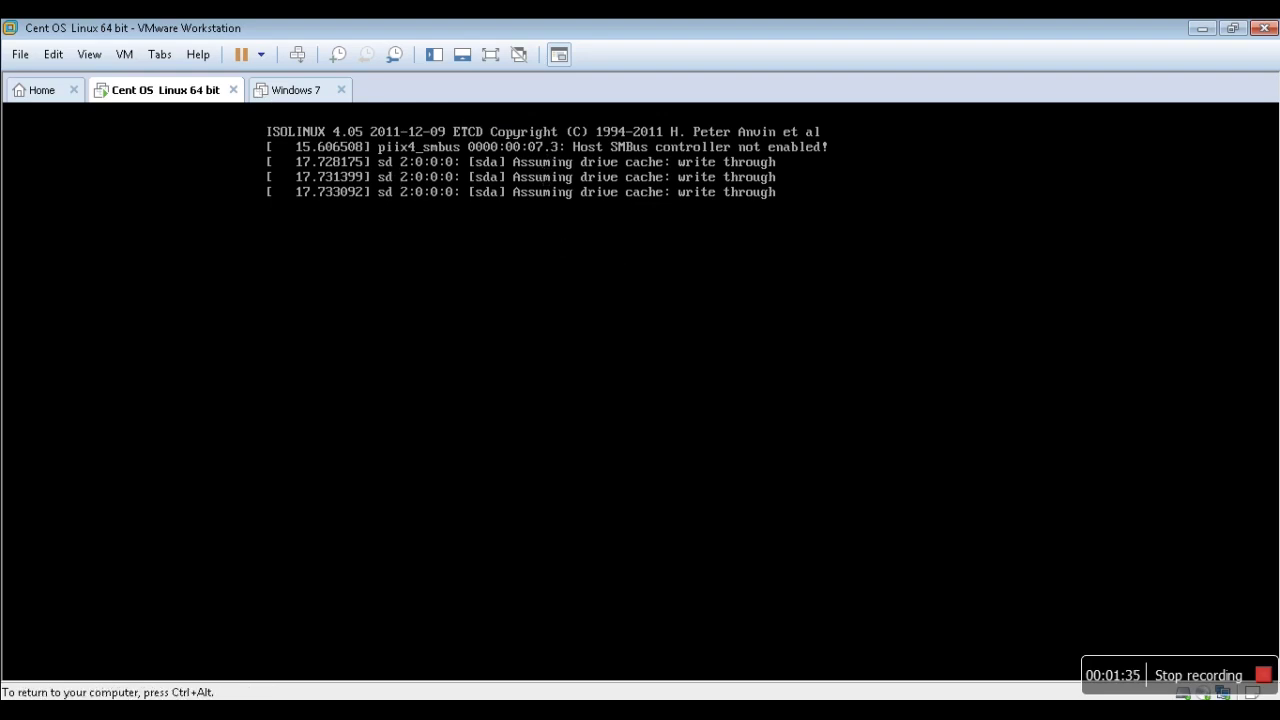
pyautogui.hotkey('ctrl', 'alt')
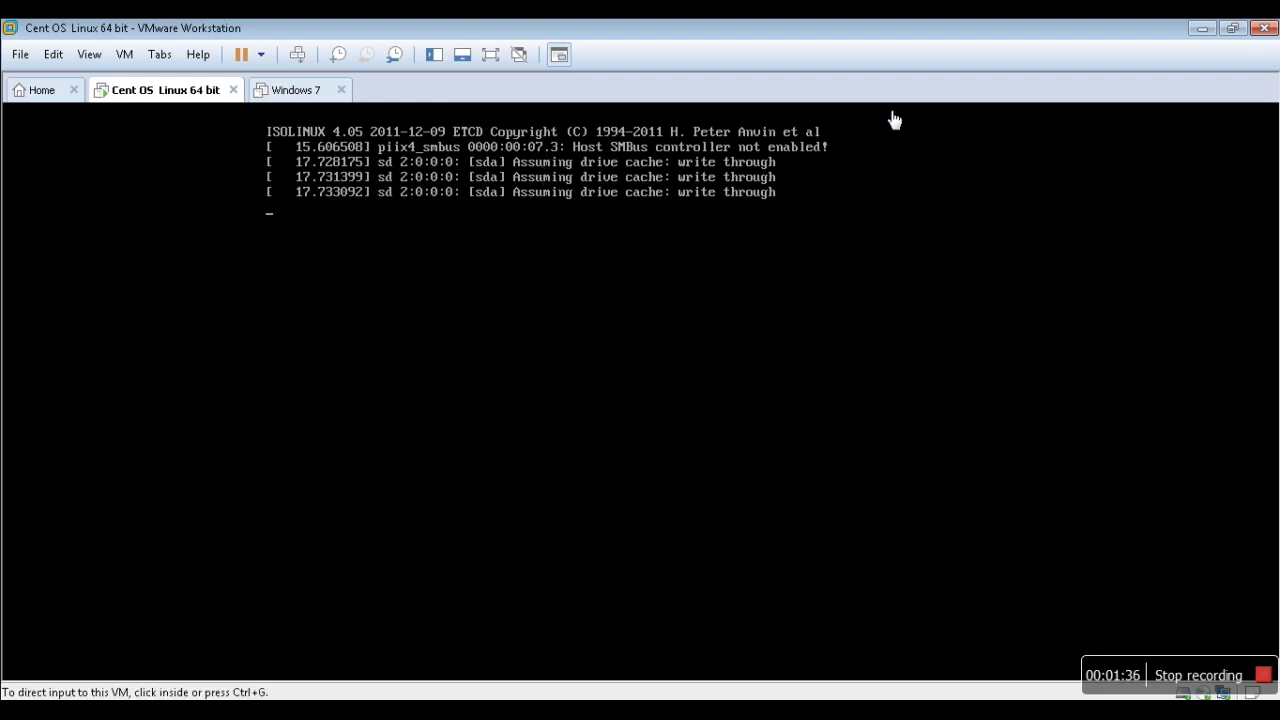
# Set the Windows 7 virtual machine's CD/DVD drive to the Windows 7 Professional x64 (64-bit) ISO image from E:\ISO files\Windows 7 - Trial
pyautogui.click(294, 98)
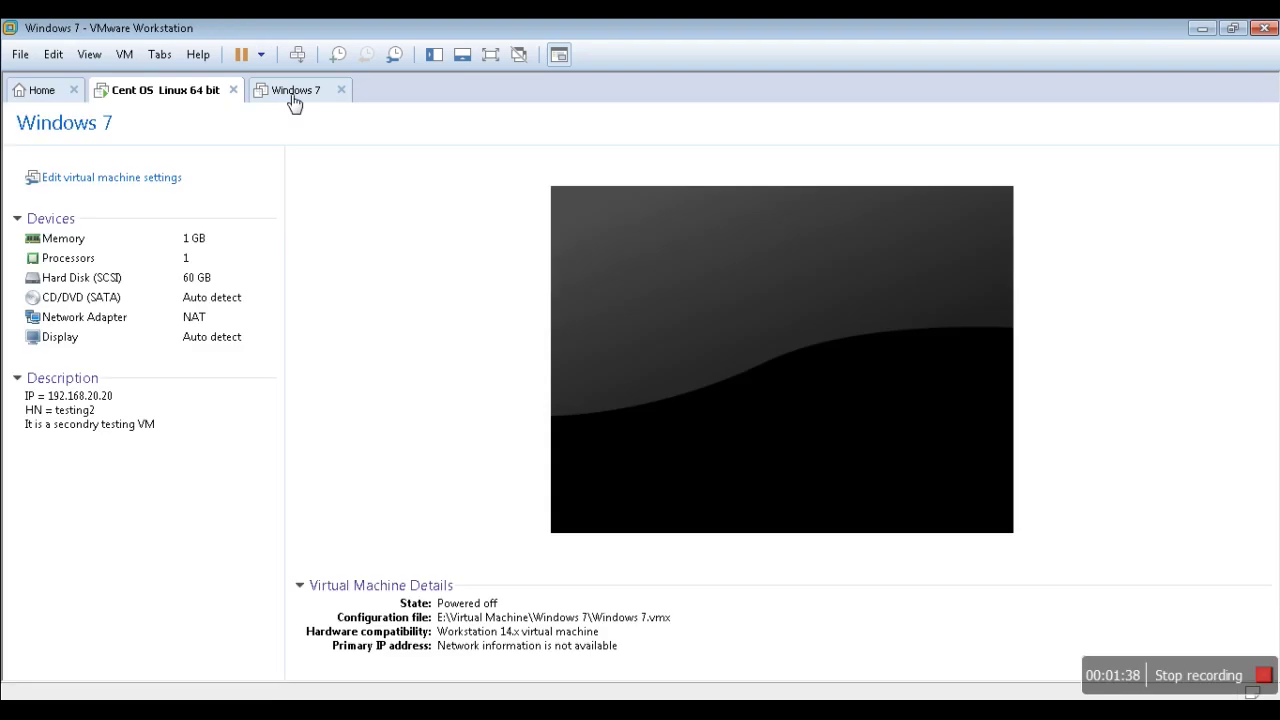
pyautogui.click(236, 306)
pyautogui.doubleClick(236, 306)
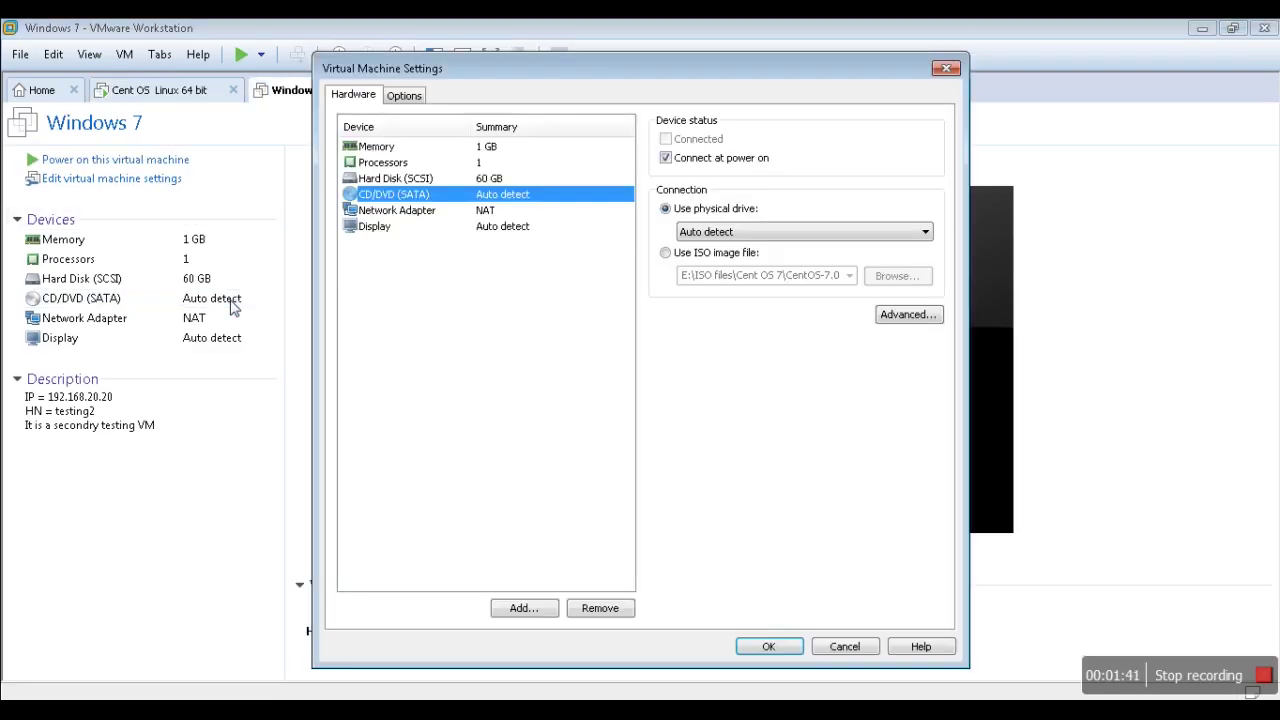
pyautogui.click(750, 253)
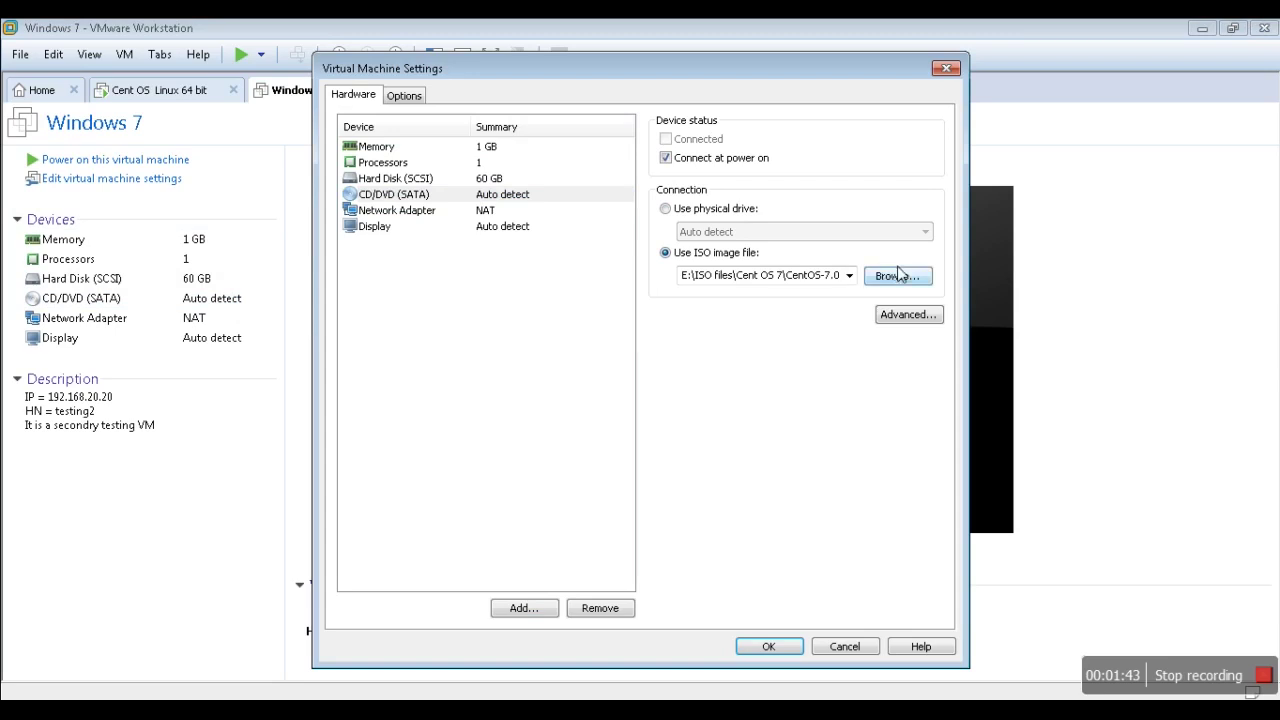
pyautogui.click(897, 275)
pyautogui.press('BackSpace')
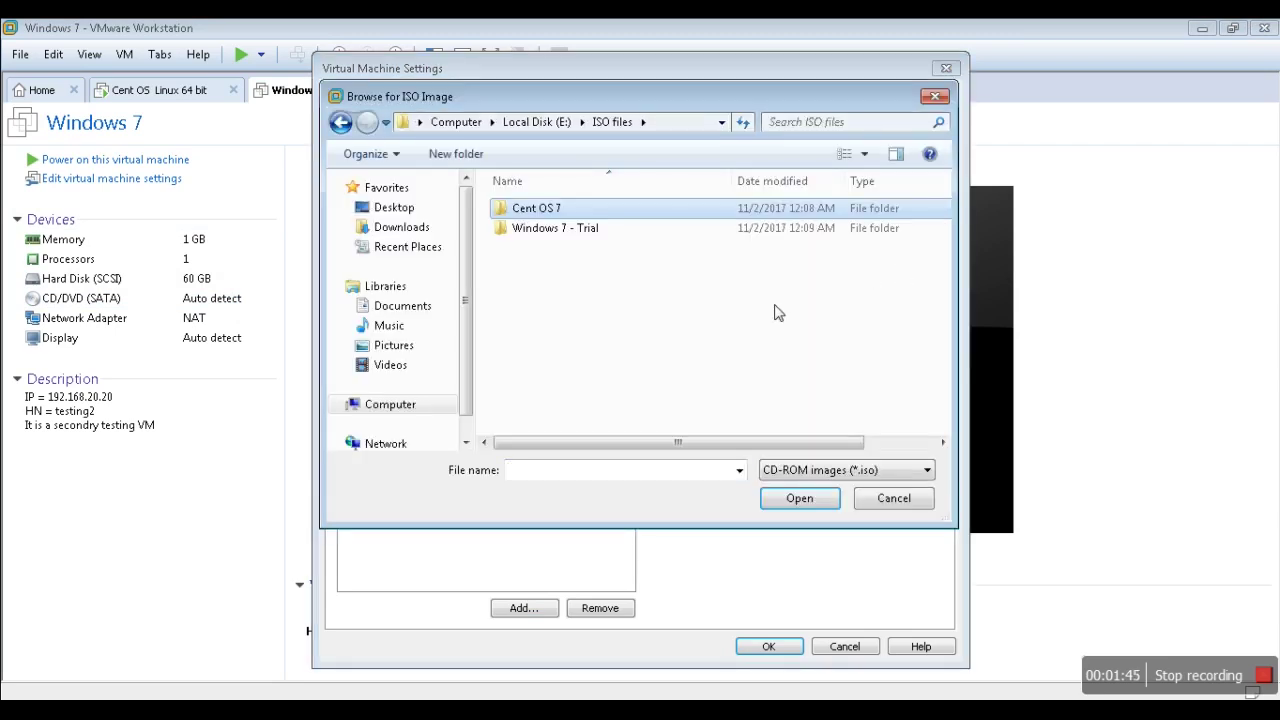
pyautogui.doubleClick(592, 230)
pyautogui.doubleClick(605, 212)
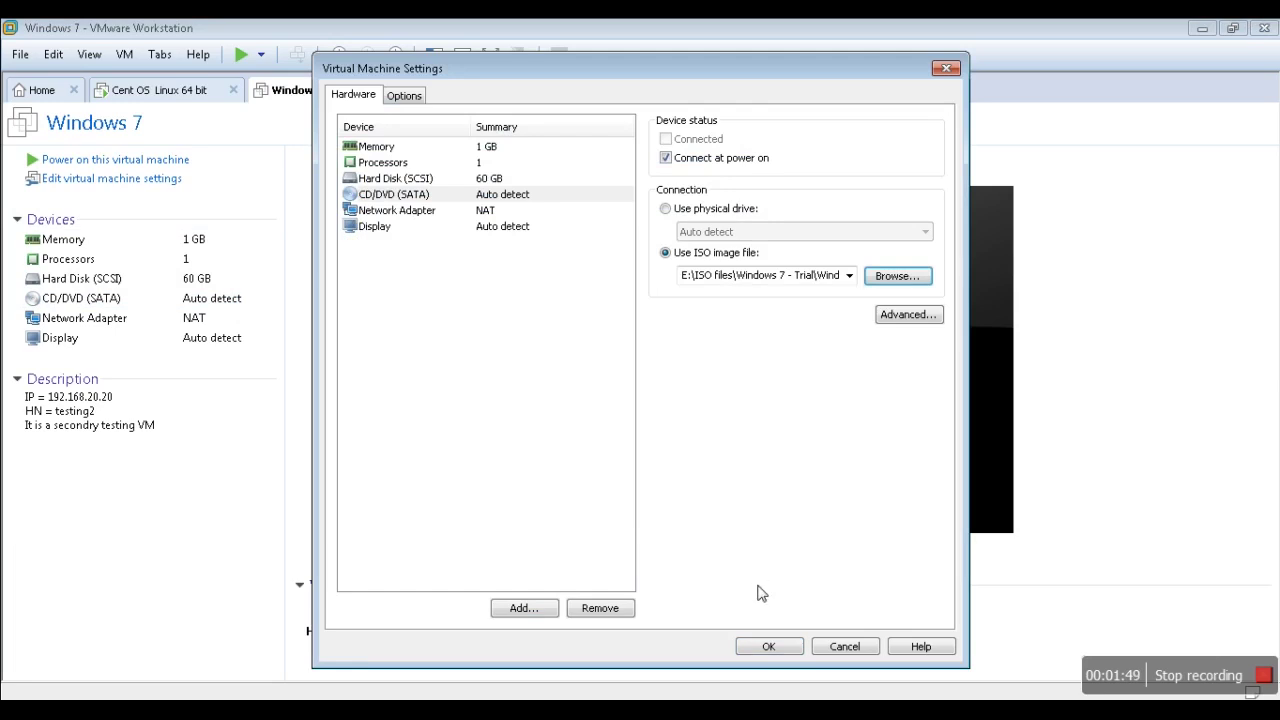
pyautogui.click(778, 645)
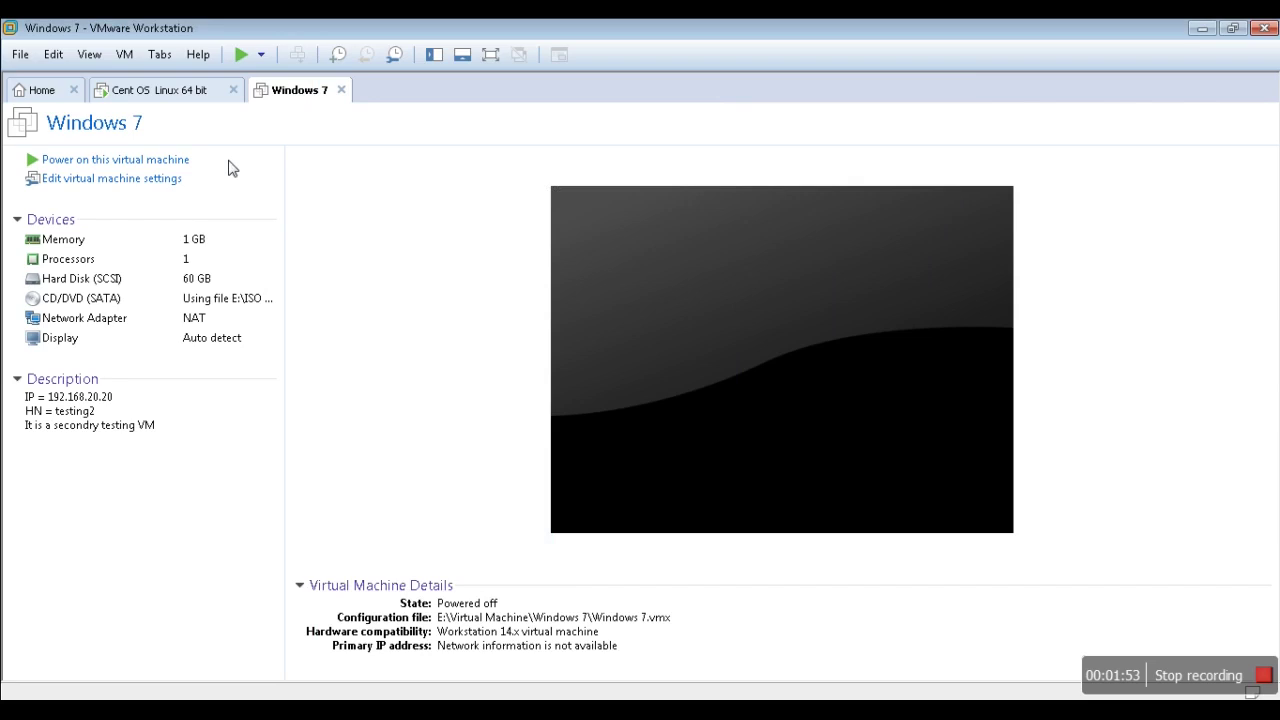
# Power on the Windows 7 virtual machine and display it in full screen while it boots
pyautogui.click(155, 164)
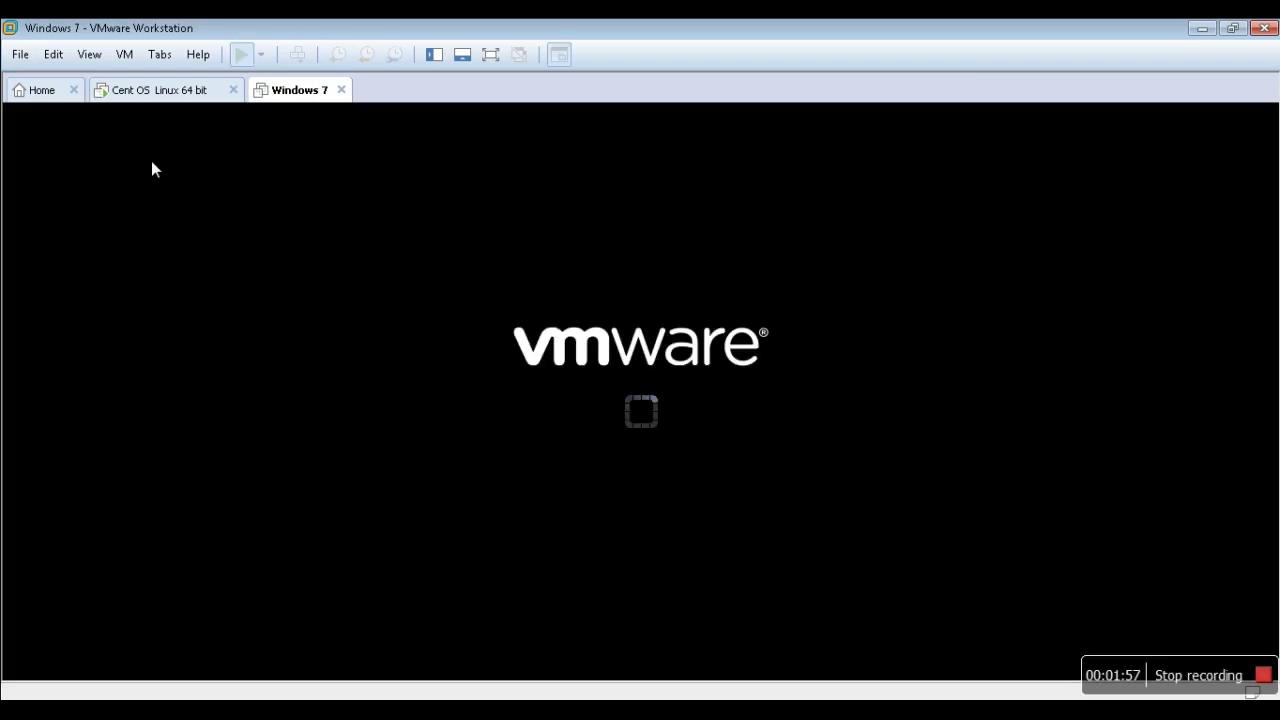
pyautogui.click(201, 92)
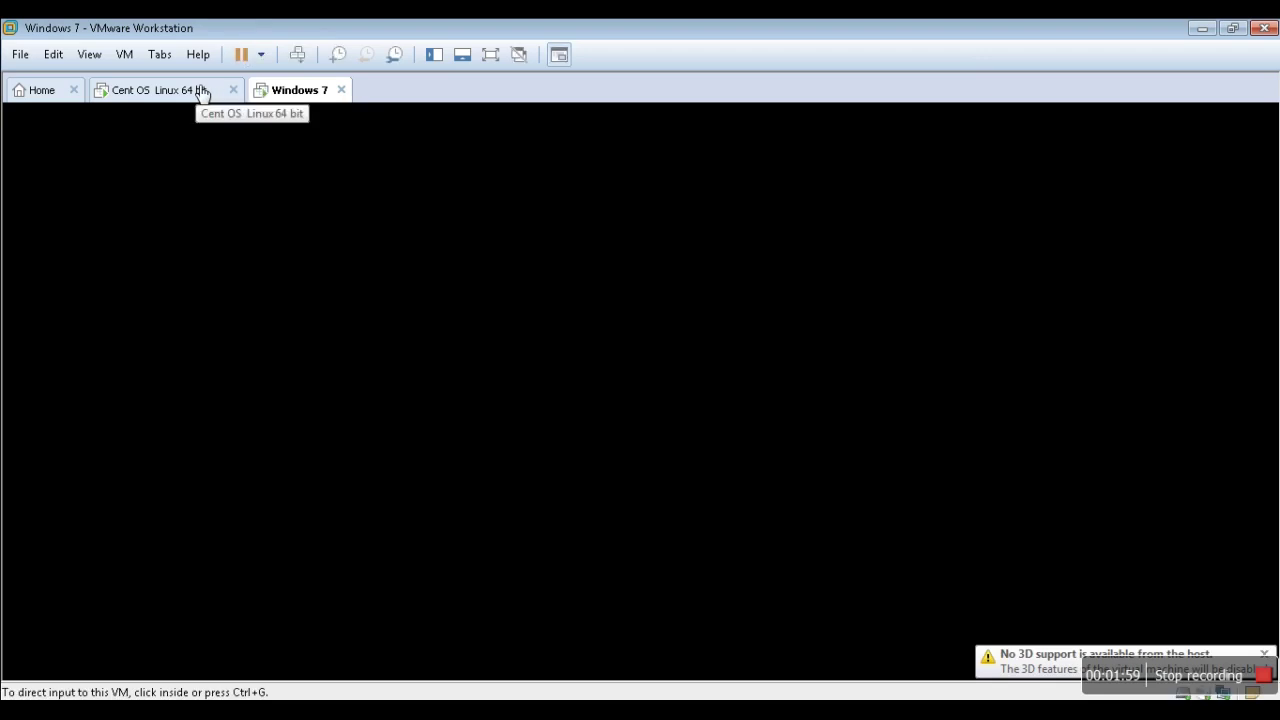
pyautogui.click(287, 90)
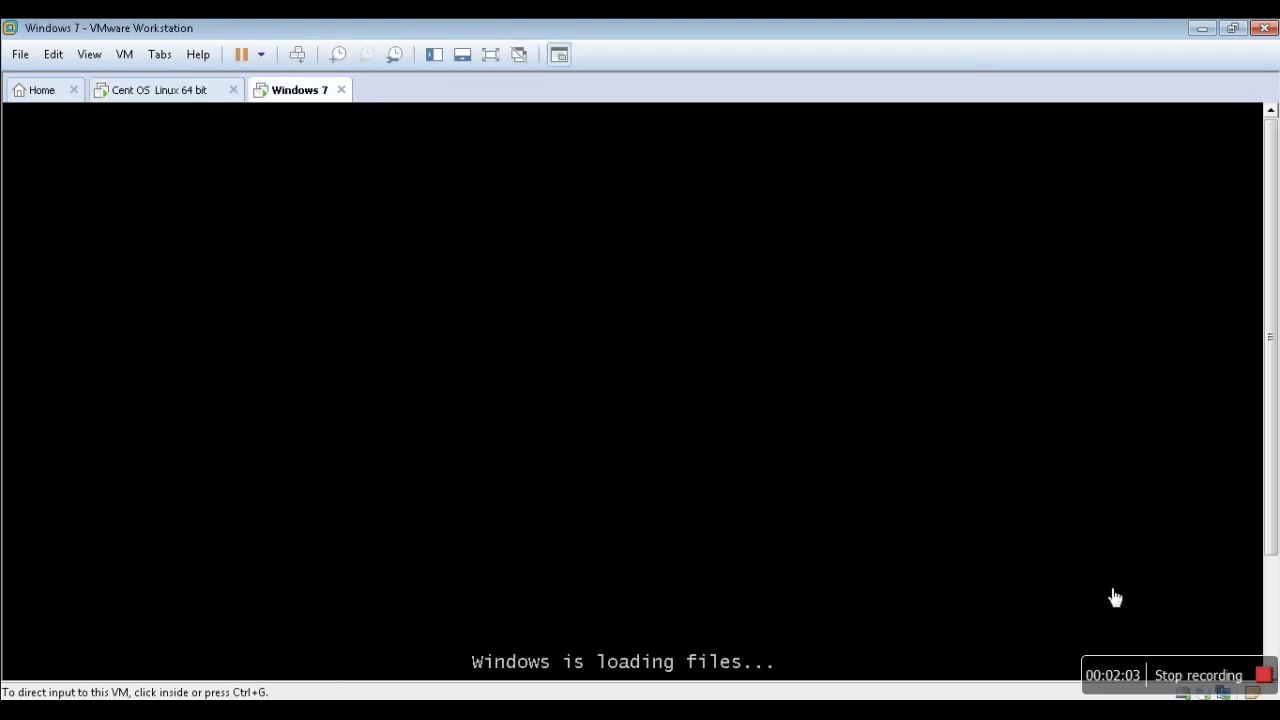
pyautogui.click(491, 56)
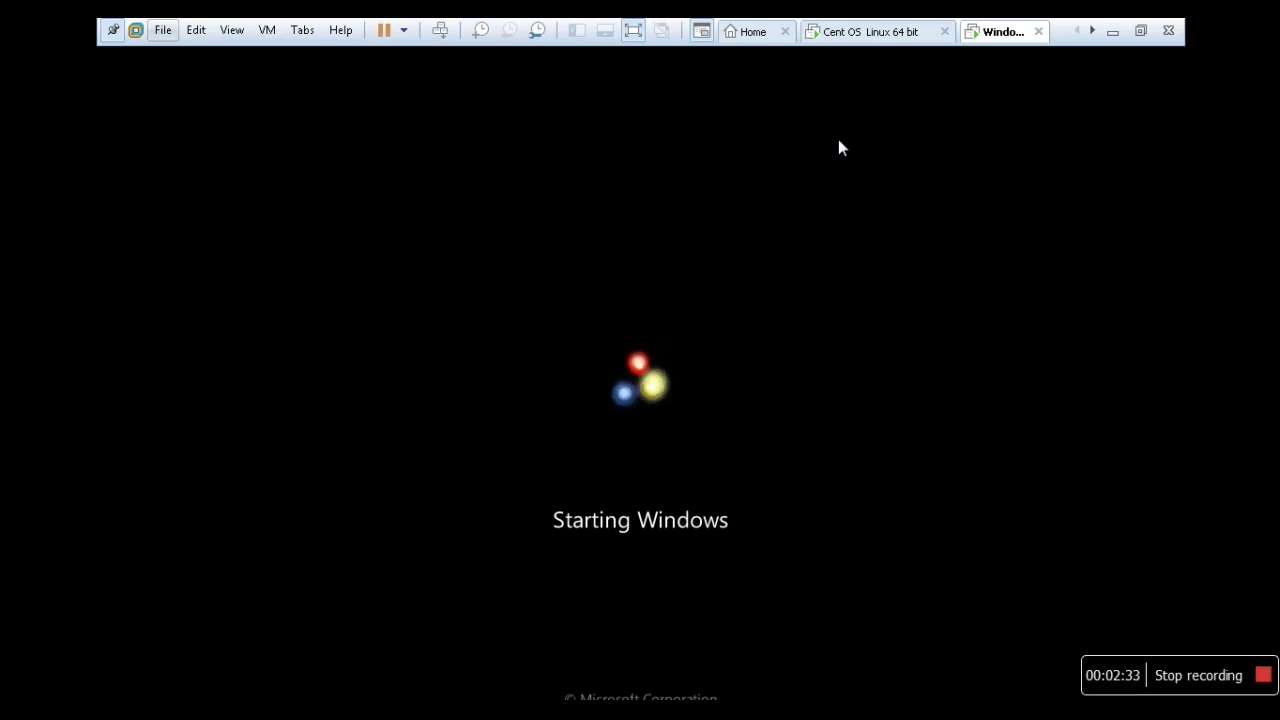
pyautogui.moveTo(905, 30)
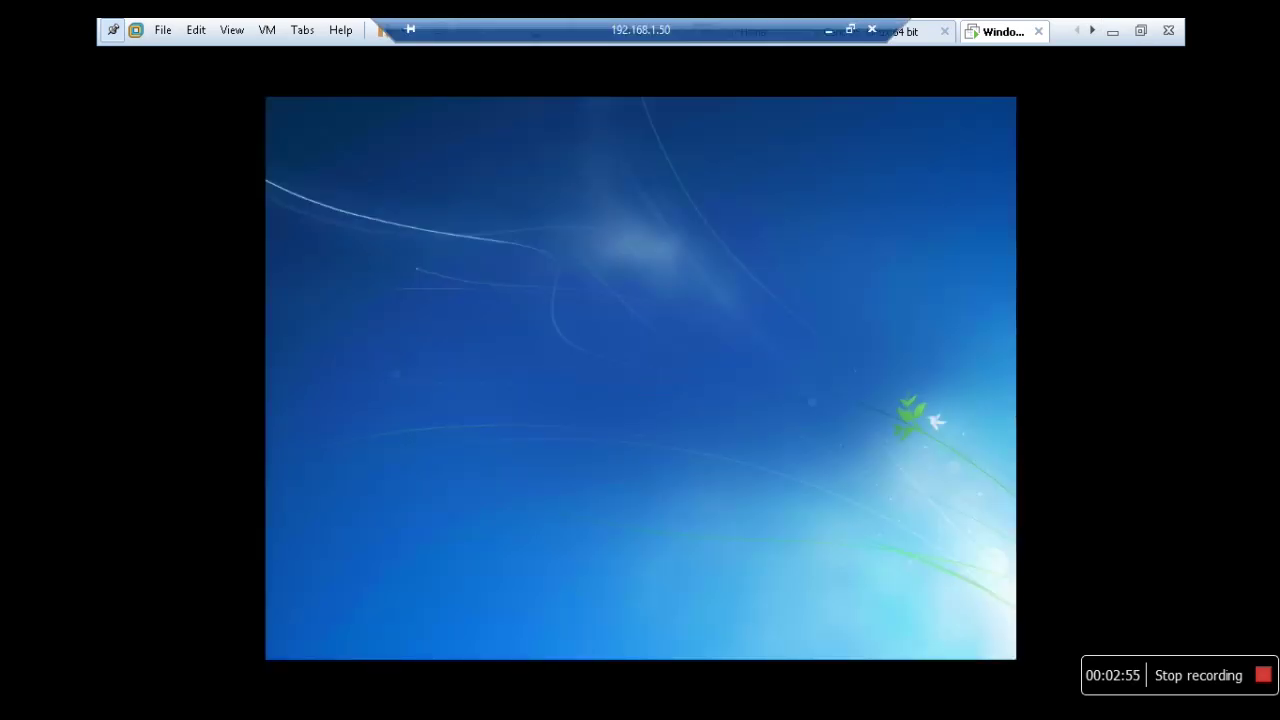
# Check the Cent OS virtual machine, unpin the full-screen command bar, and return to the Windows 7 virtual machine
pyautogui.click(930, 32)
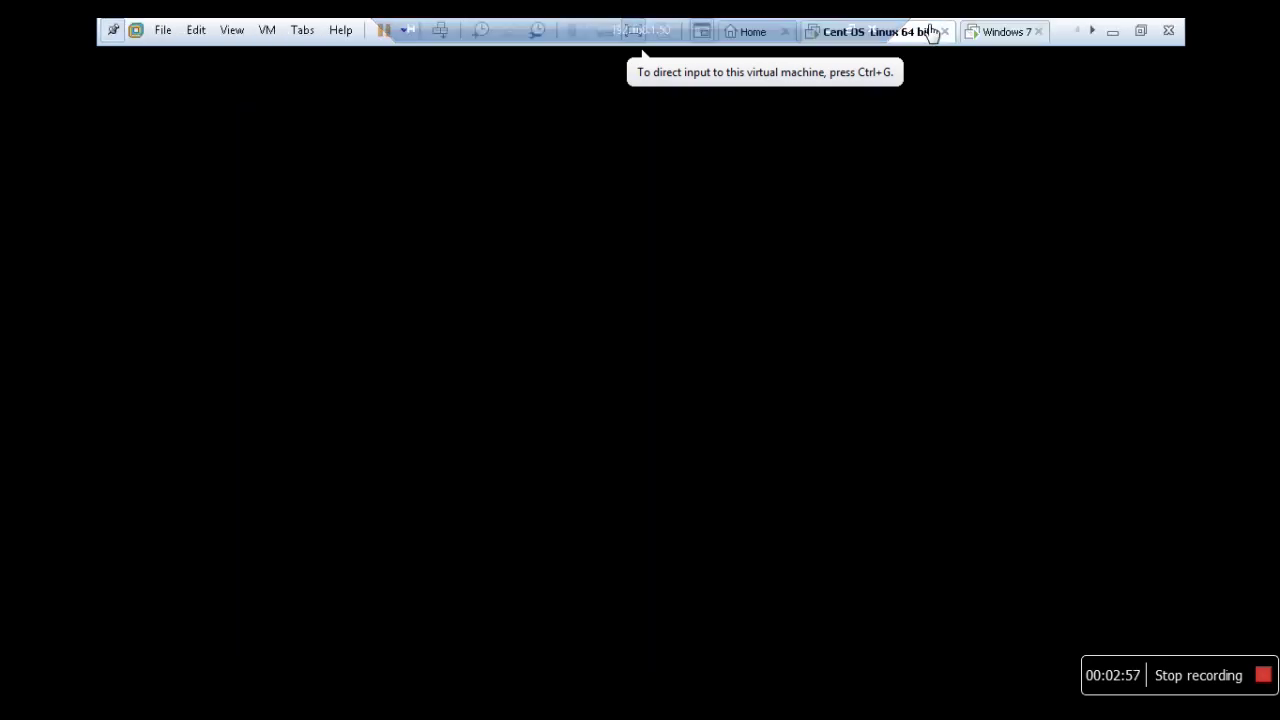
pyautogui.click(116, 30)
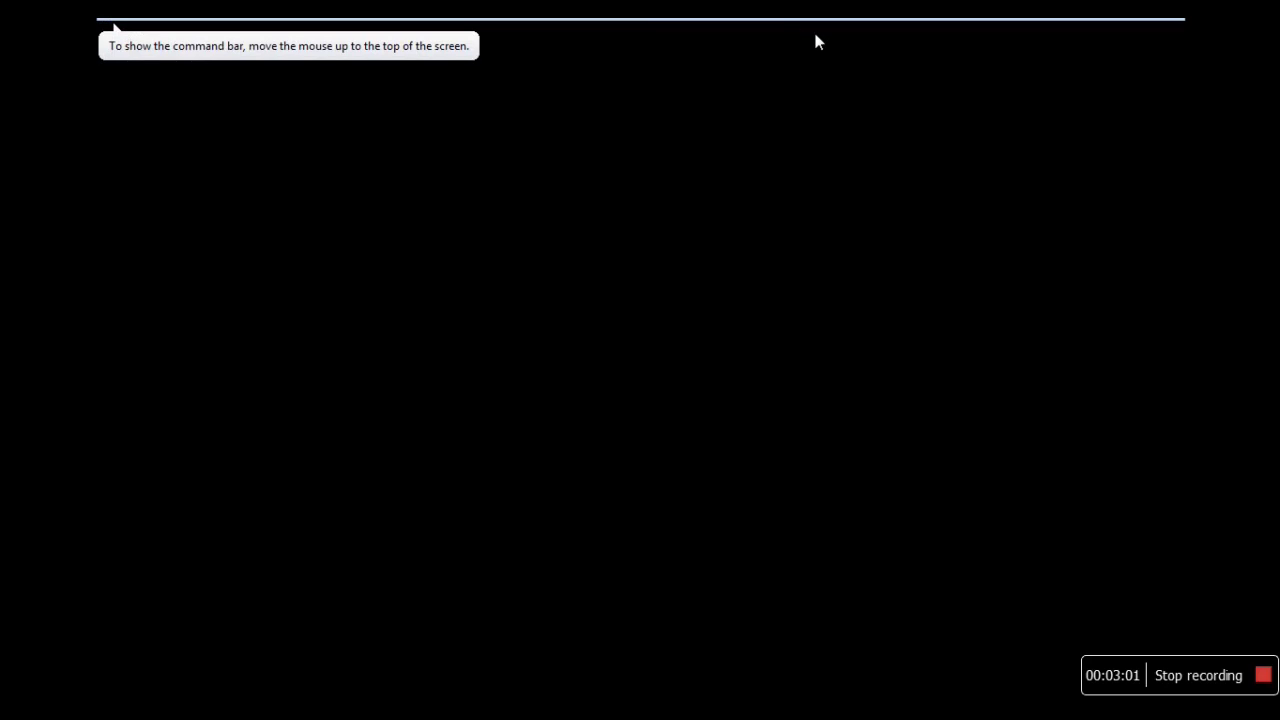
pyautogui.moveTo(114, 20)
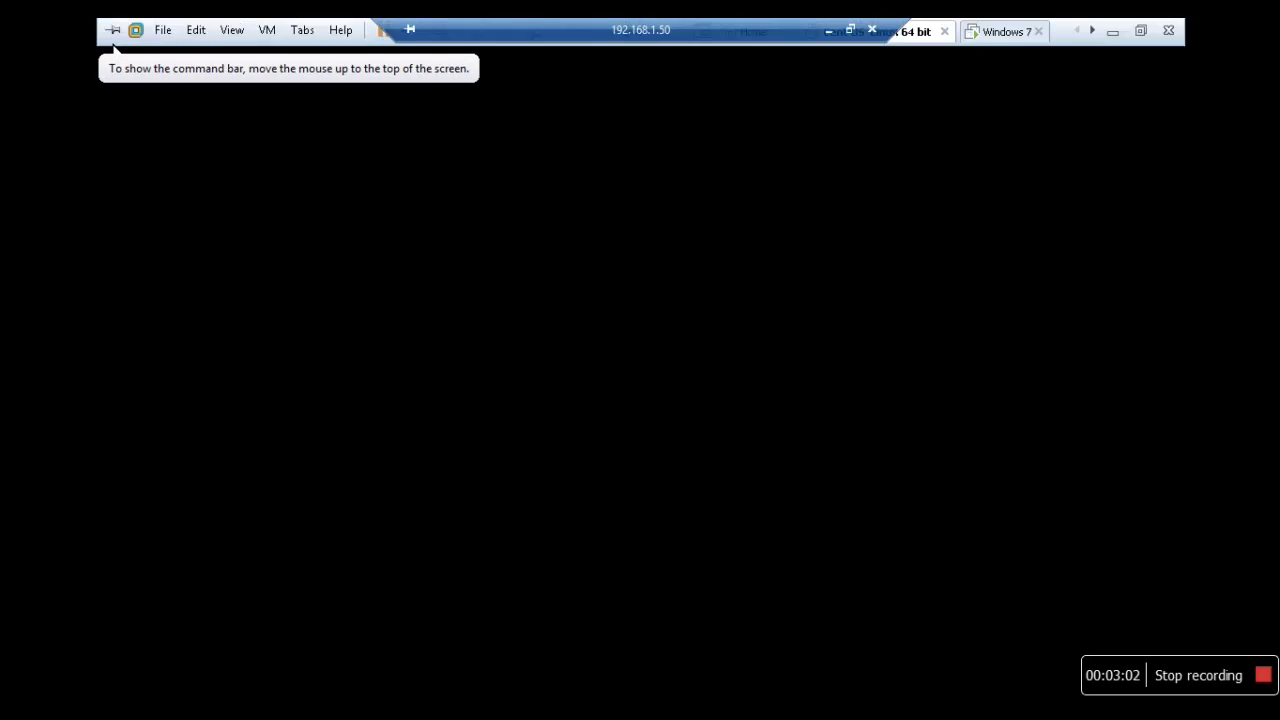
pyautogui.click(1004, 35)
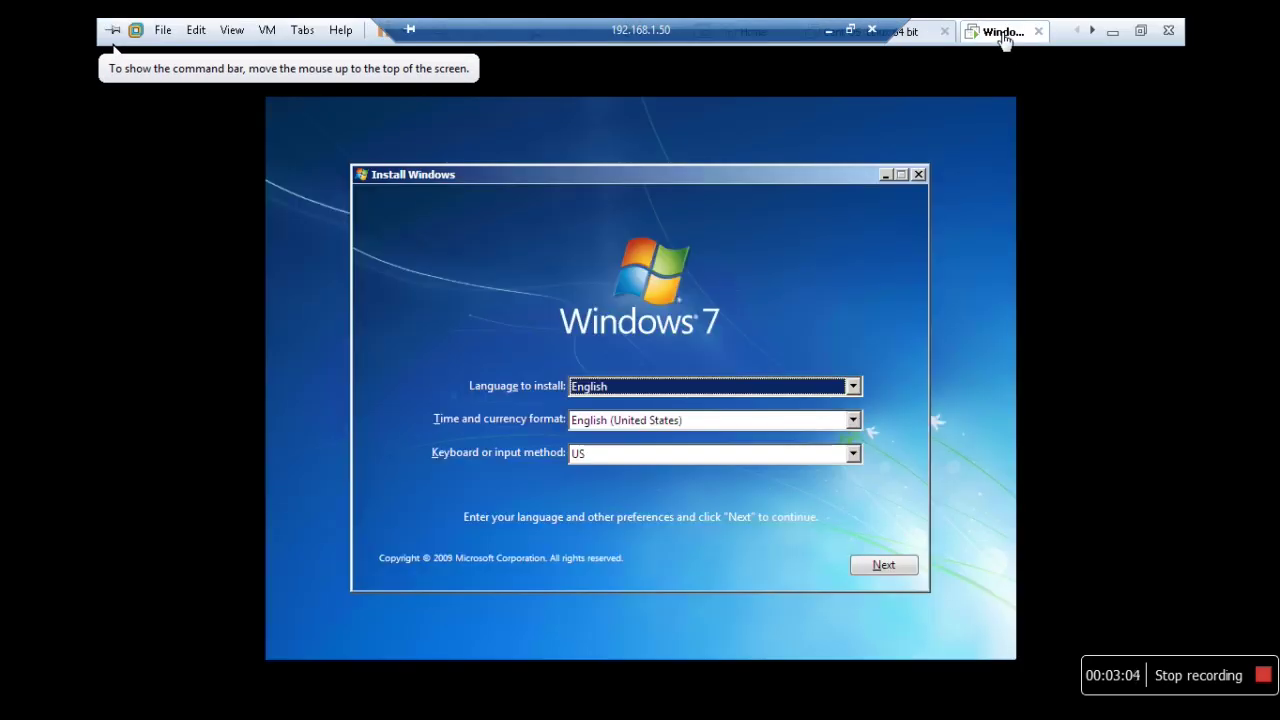
# Release input from Windows 7, leave full screen, and check the boot progress of both virtual machines
pyautogui.click(880, 306)
pyautogui.hotkey('ctrl', 'alt')
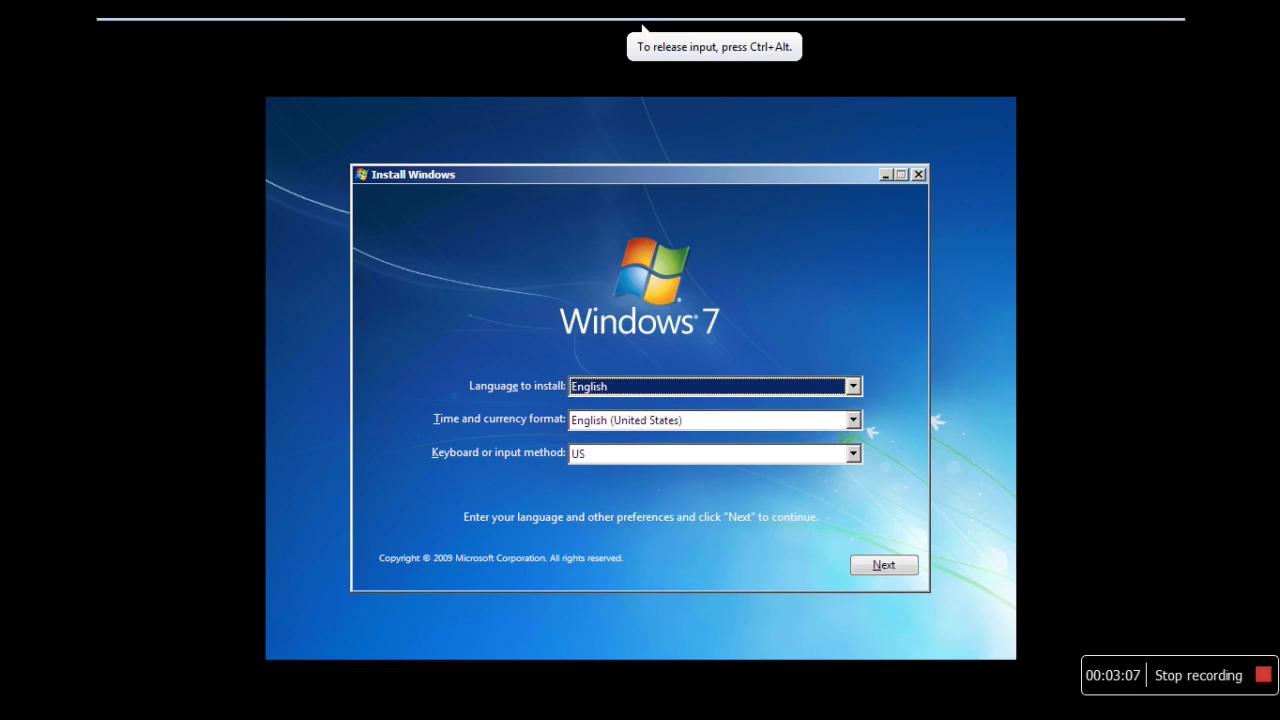
pyautogui.hotkey('ctrl', 'alt')
pyautogui.moveTo(948, 28)
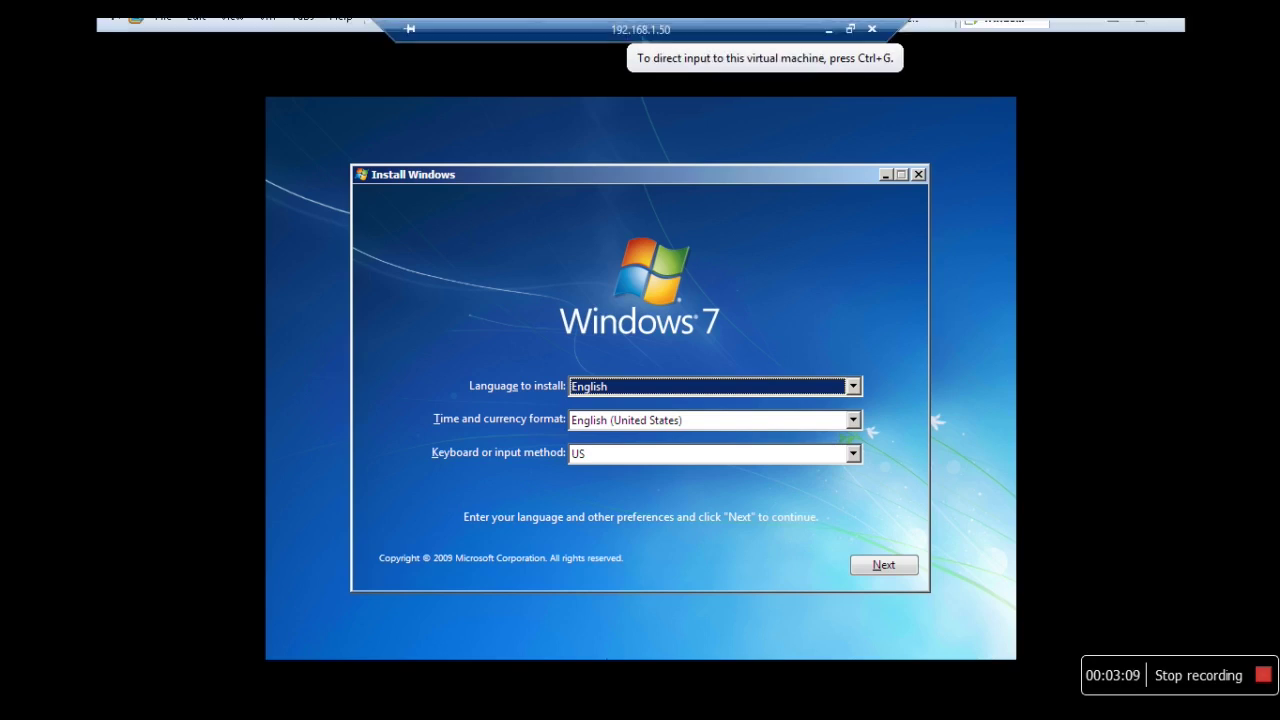
pyautogui.click(948, 28)
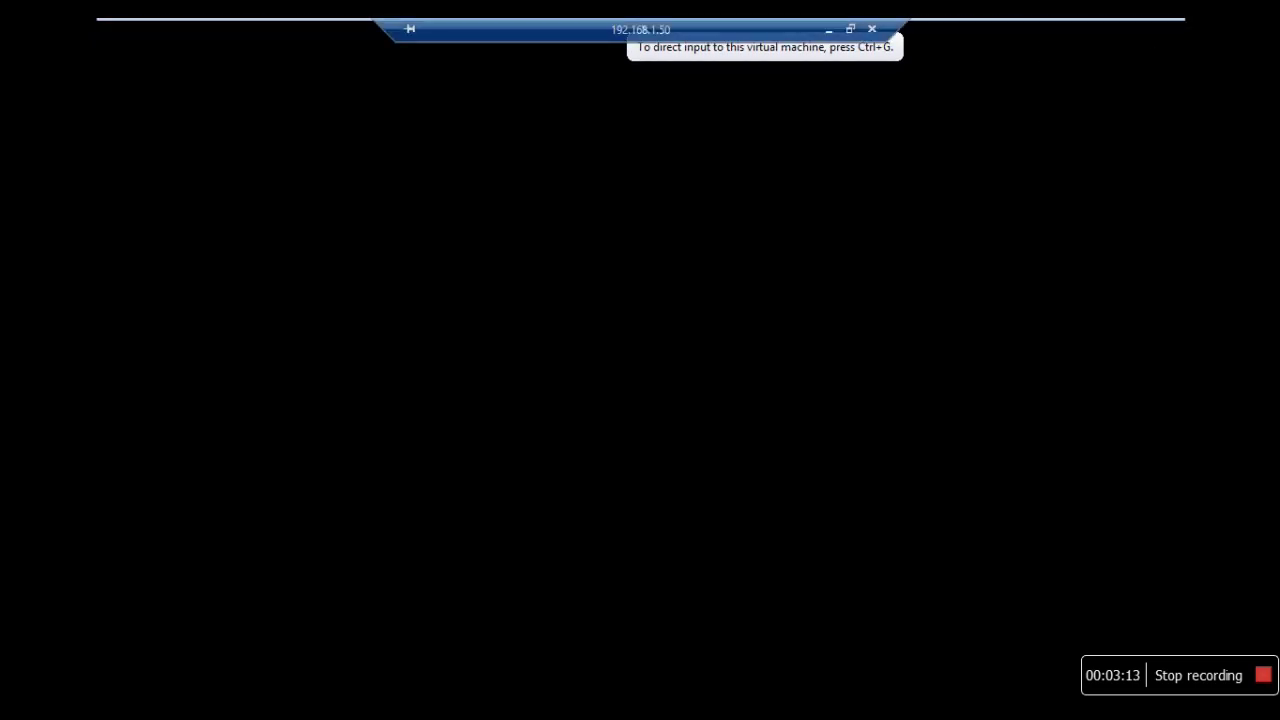
pyautogui.click(1142, 31)
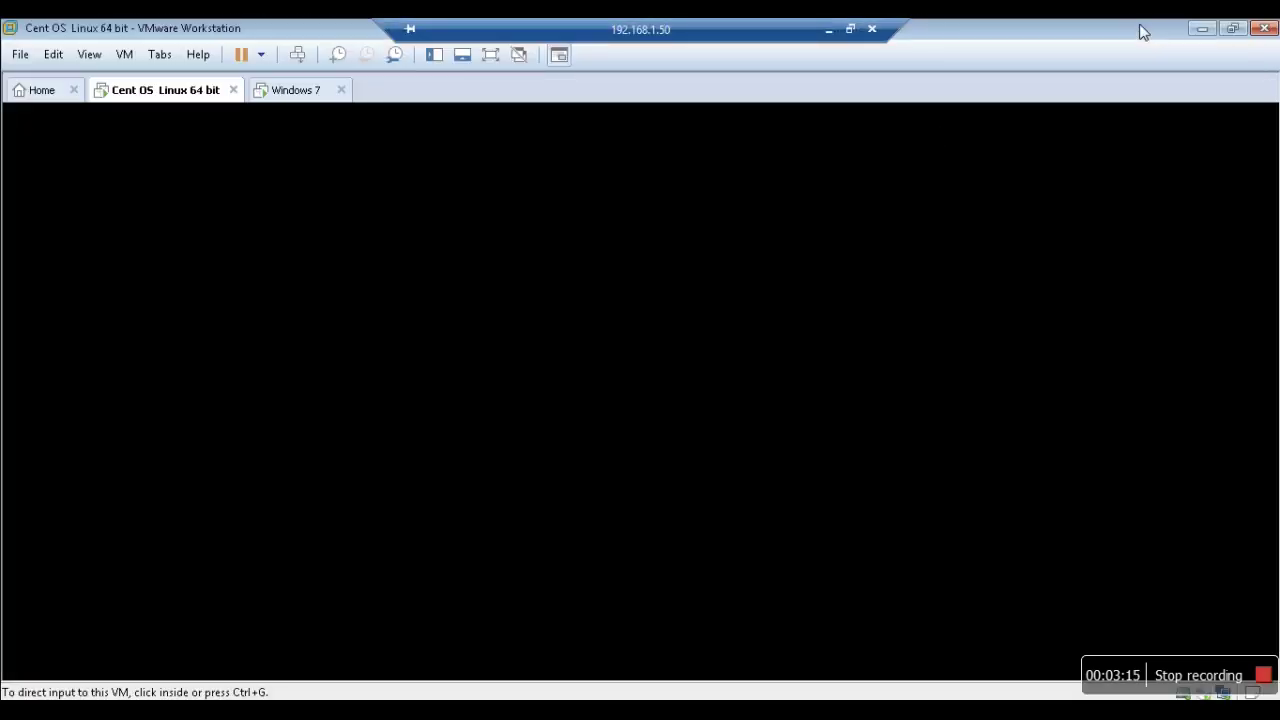
pyautogui.click(305, 89)
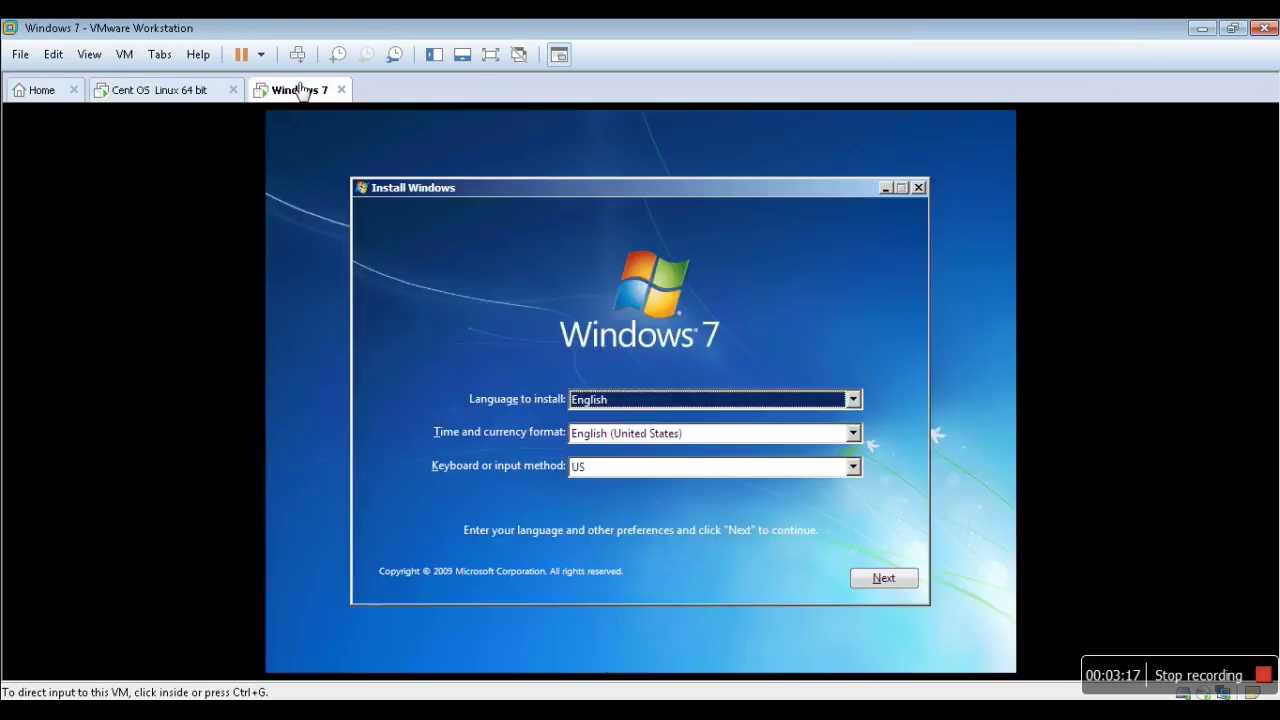
pyautogui.click(187, 90)
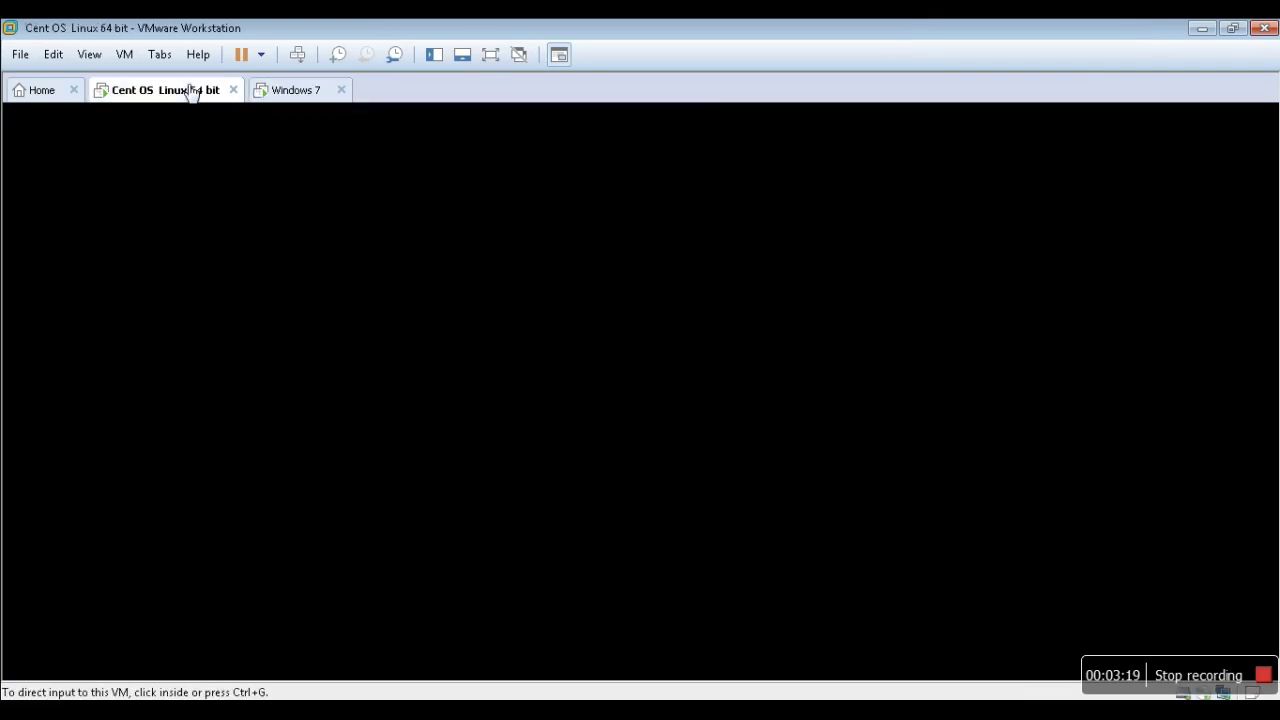
# In Windows 7 setup, accept language English, format English (United States) and keyboard US, and start the installation
pyautogui.click(286, 91)
pyautogui.click(879, 582)
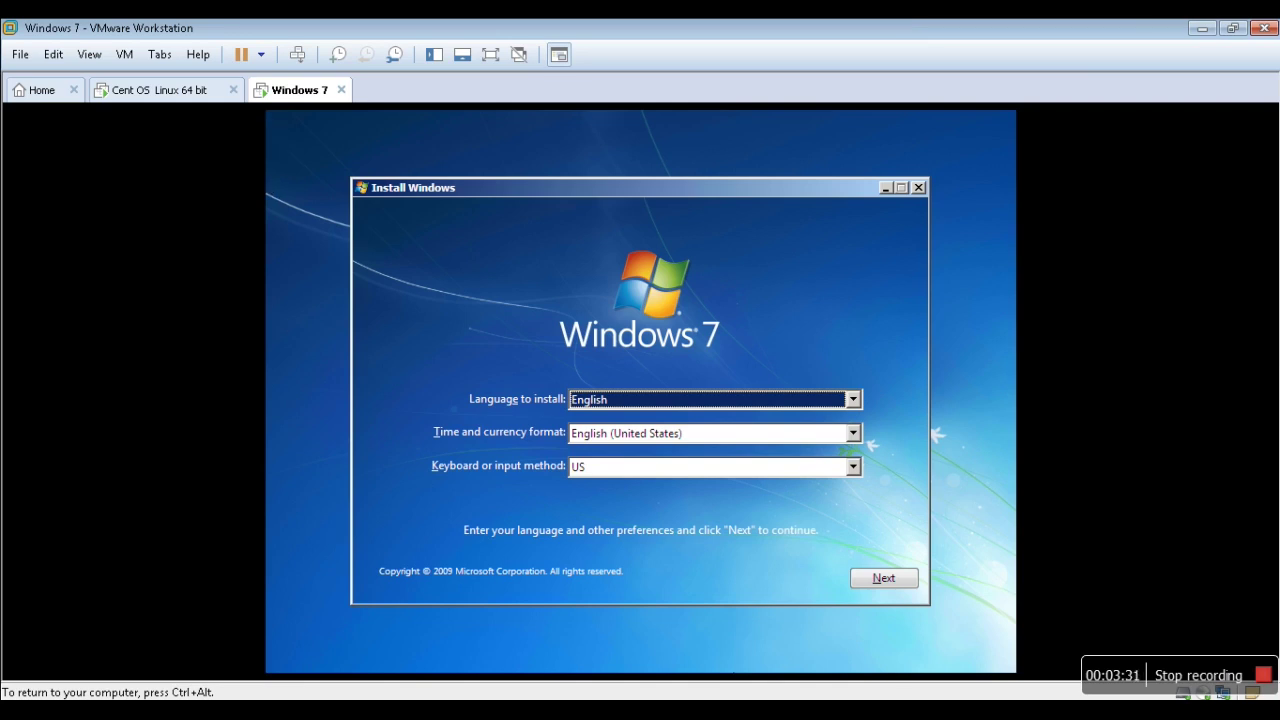
pyautogui.press('Tab')
pyautogui.press('Tab')
pyautogui.press('Tab')
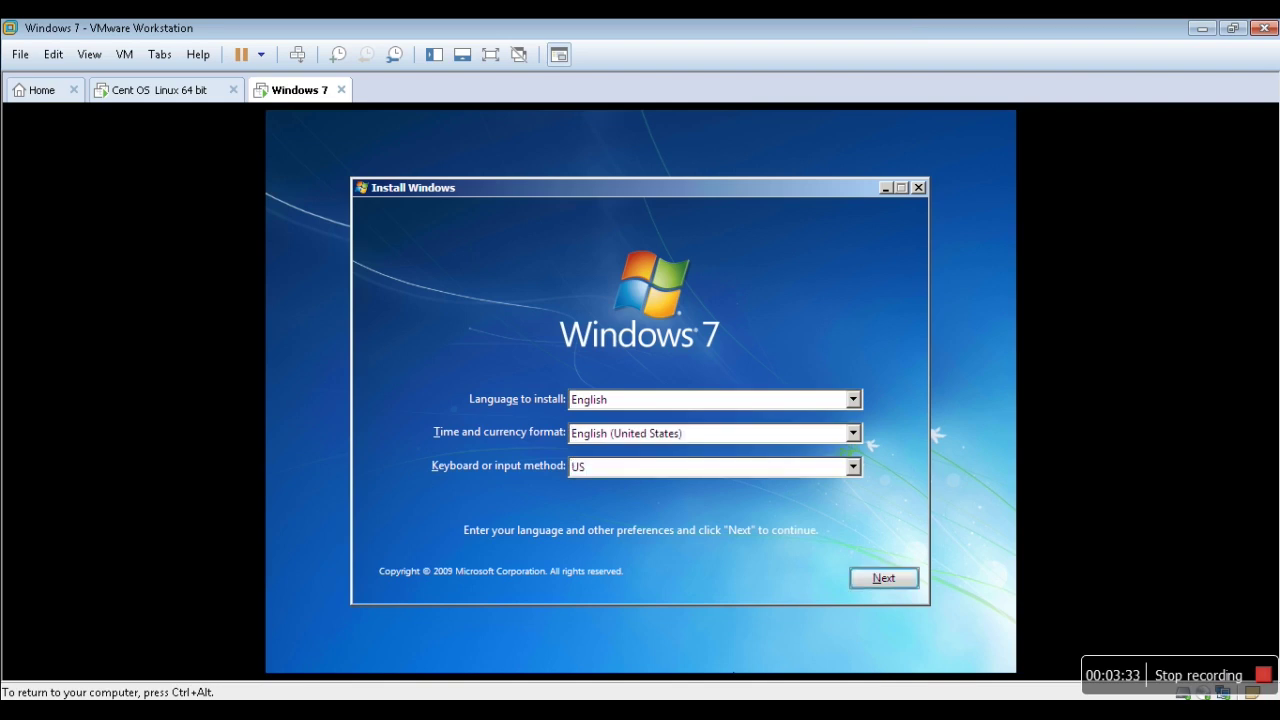
pyautogui.press('Return')
pyautogui.press('Tab')
pyautogui.press('Tab')
pyautogui.press('Tab')
pyautogui.press('Tab')
pyautogui.press('Tab')
pyautogui.press('Tab')
pyautogui.press('Return')
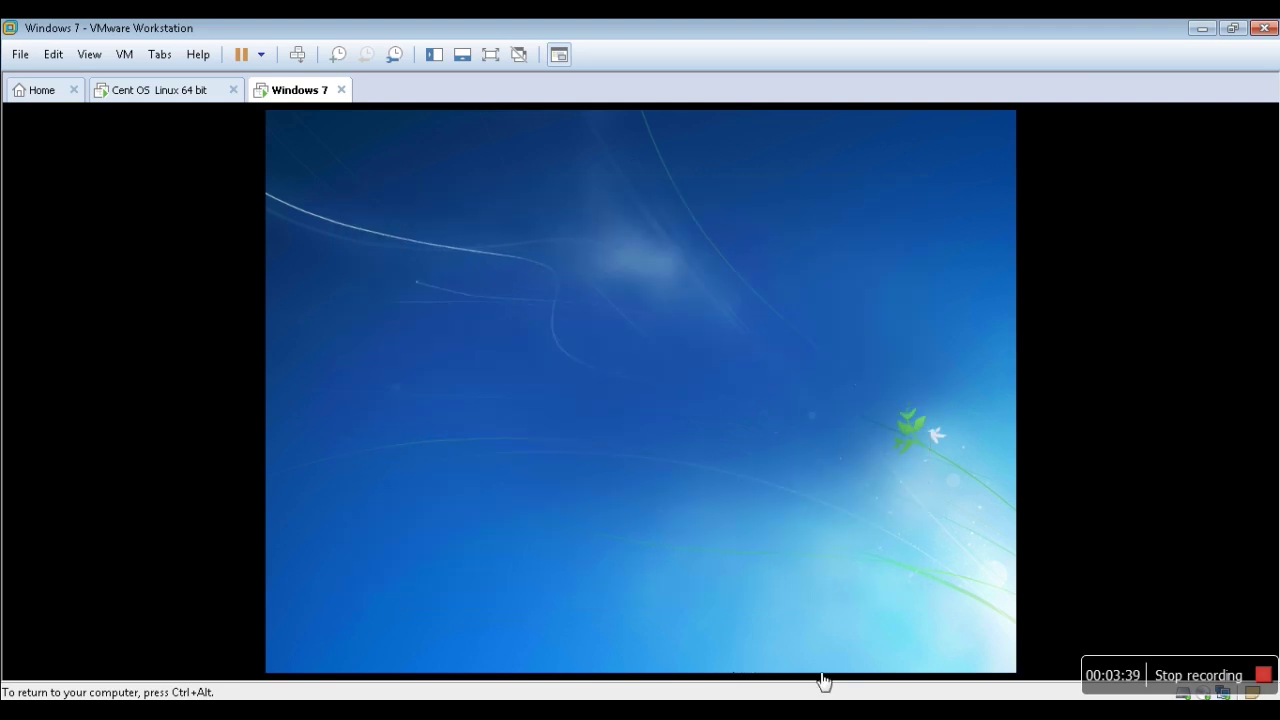
# Release input from Windows 7 and display the Cent OS virtual machine in full screen
pyautogui.hotkey('ctrl', 'alt')
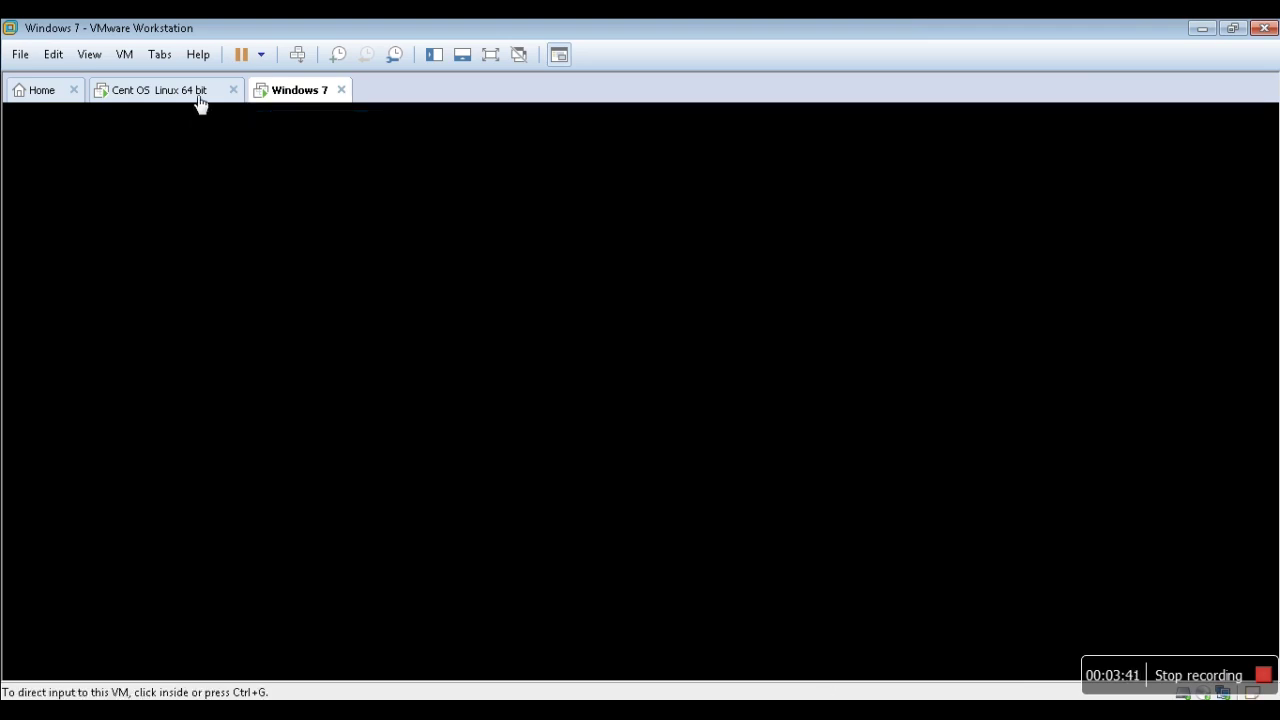
pyautogui.click(198, 97)
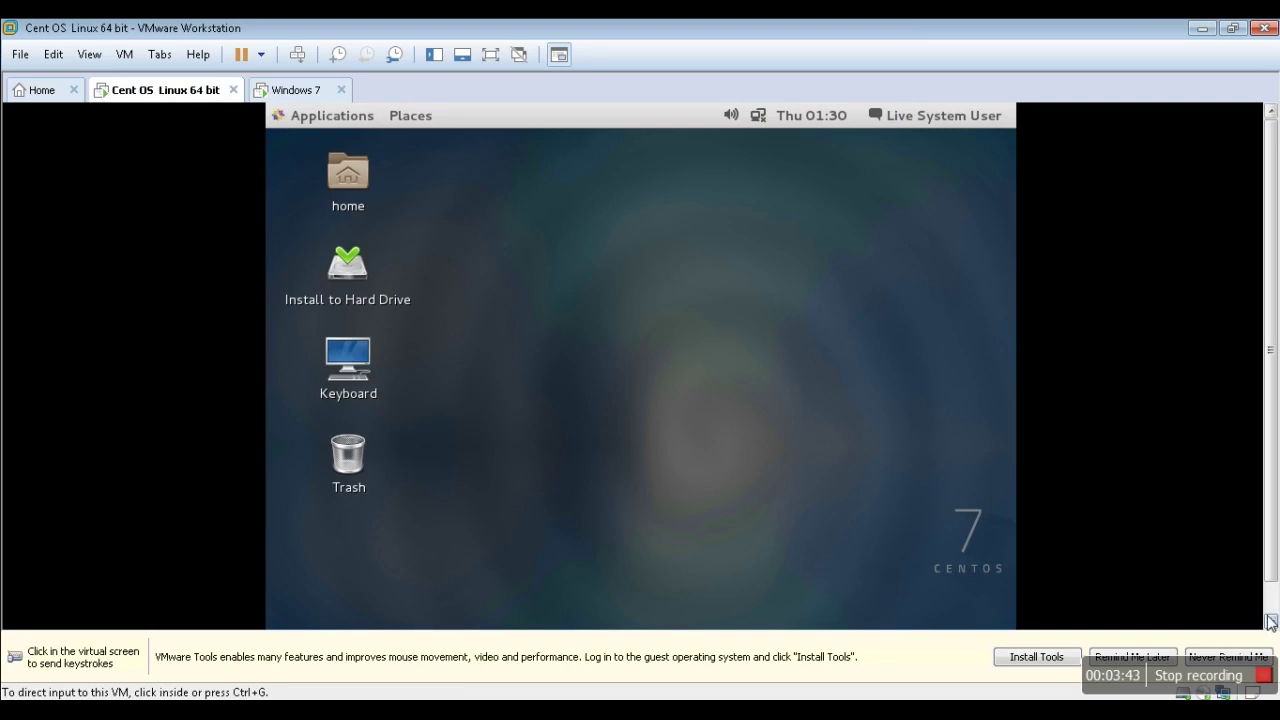
pyautogui.click(491, 56)
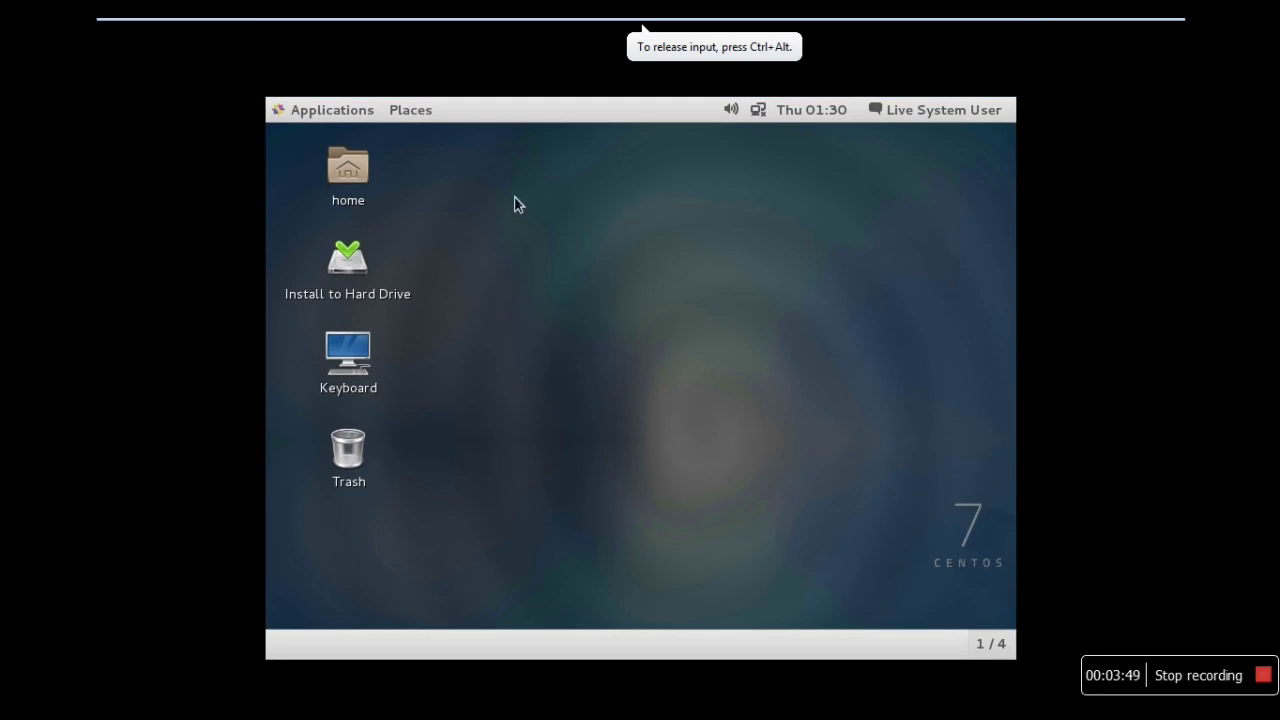
# Open the home folder on the CentOS live desktop, view its contents, and minimize its window
pyautogui.doubleClick(358, 176)
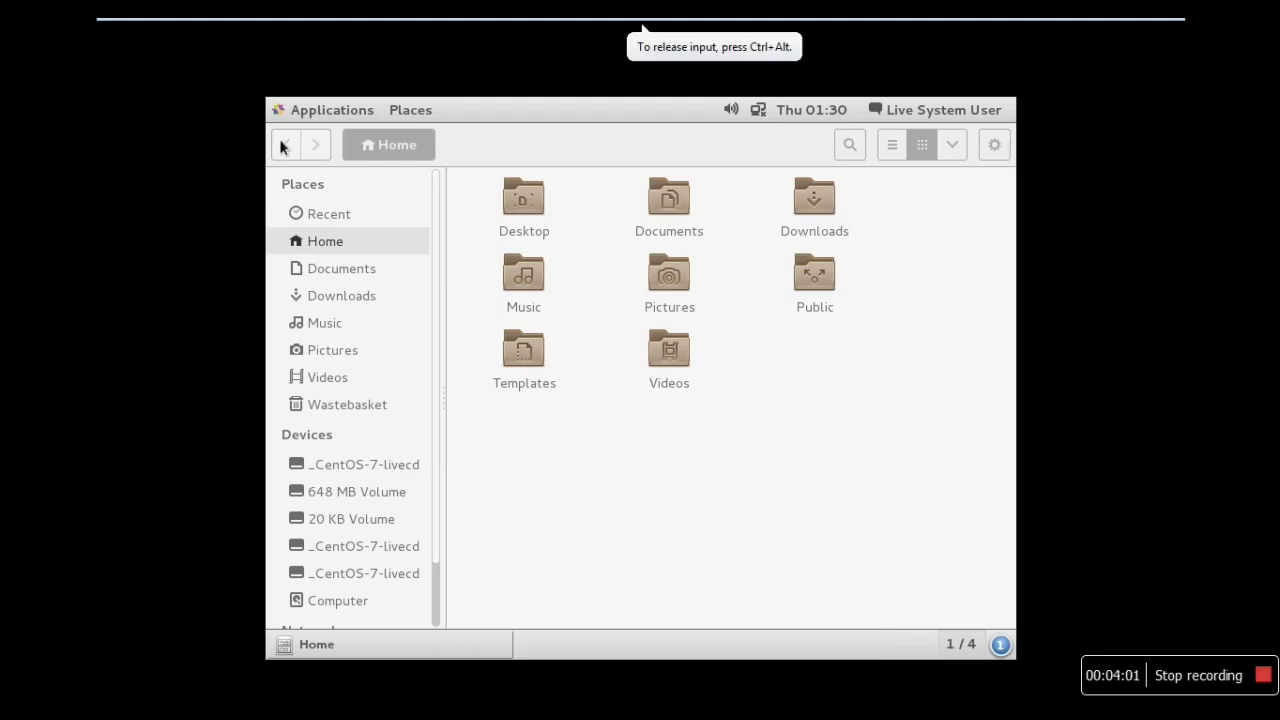
pyautogui.click(381, 192)
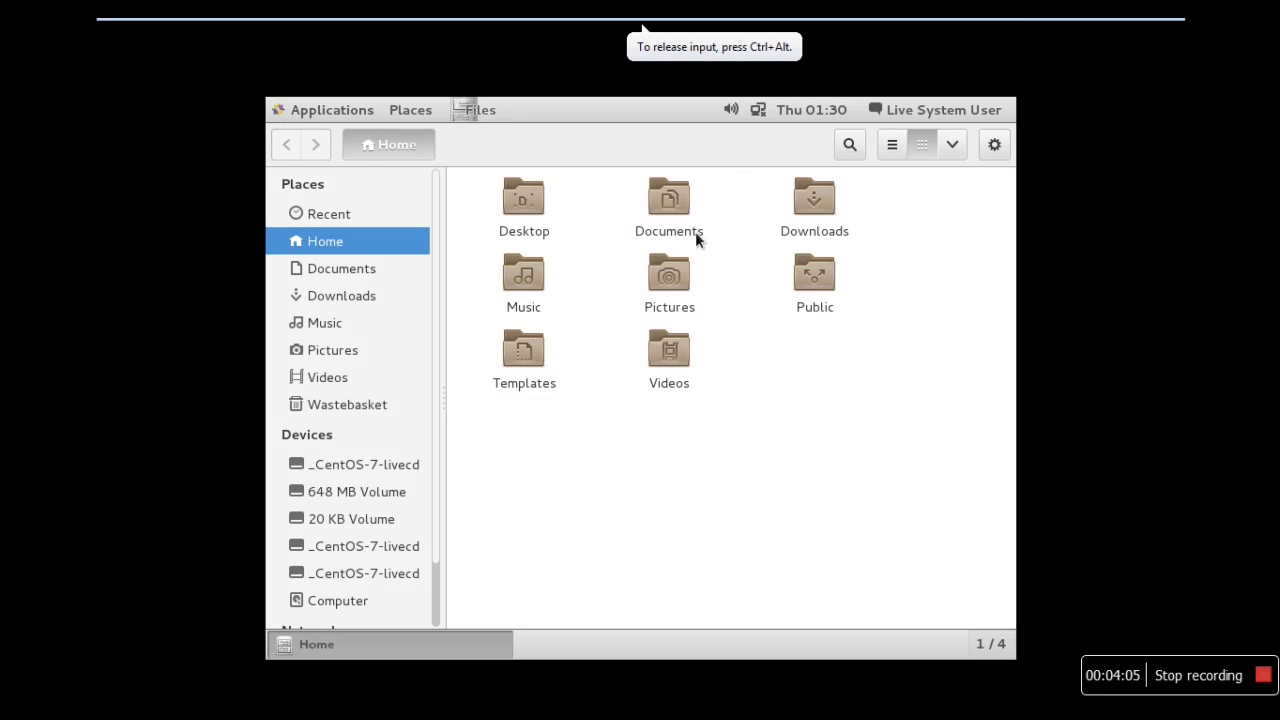
pyautogui.click(458, 652)
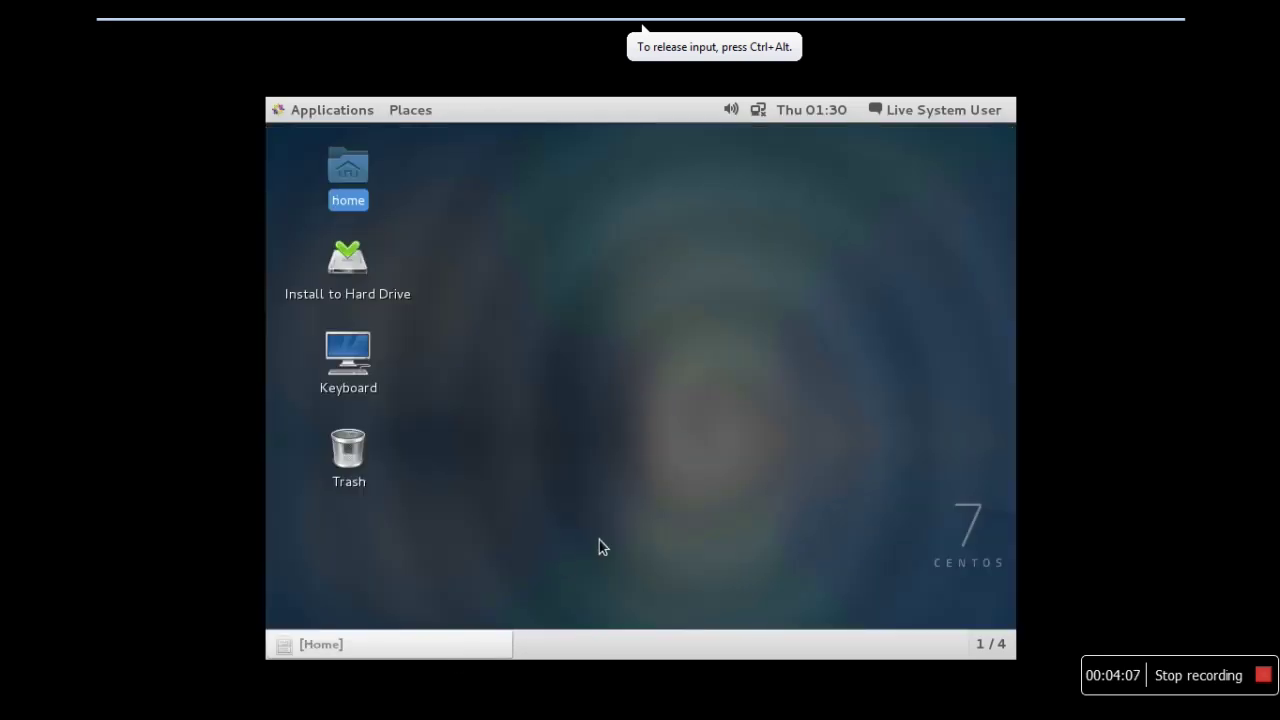
# Open a terminal from the CentOS live desktop and run pwd to show the working directory
pyautogui.rightClick(591, 315)
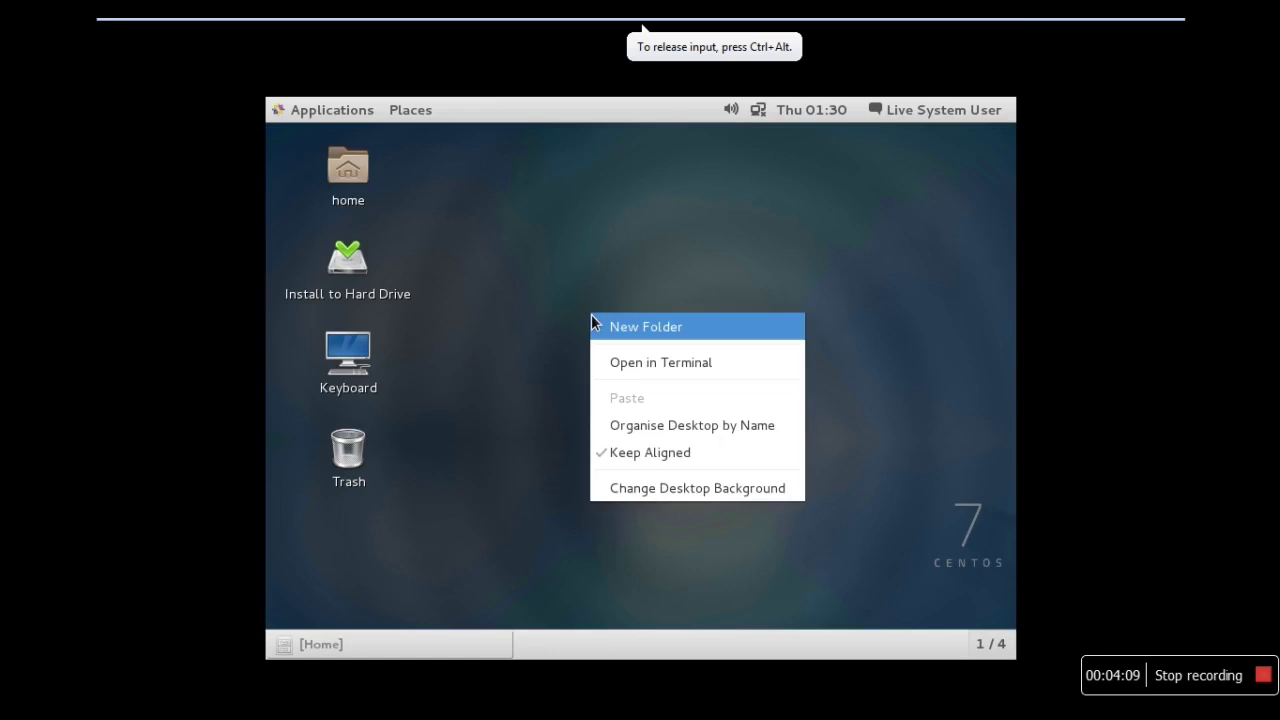
pyautogui.click(685, 365)
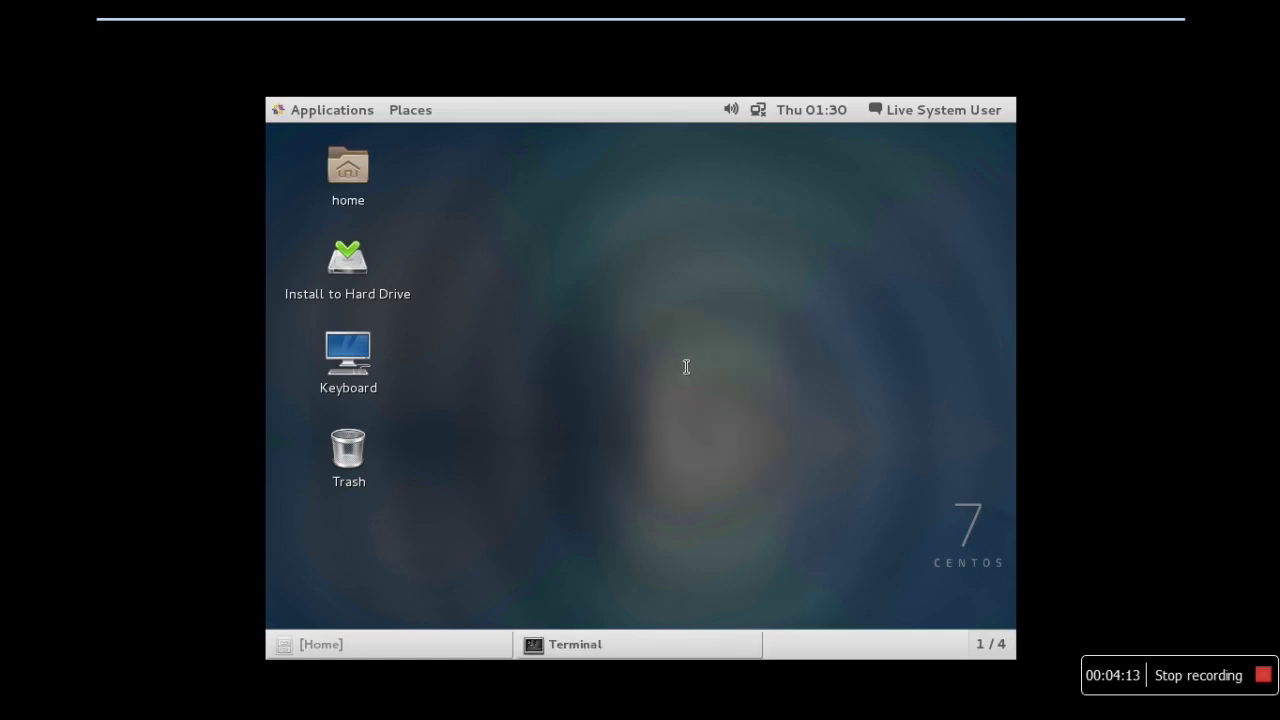
pyautogui.write('pwd')
pyautogui.press('Return')
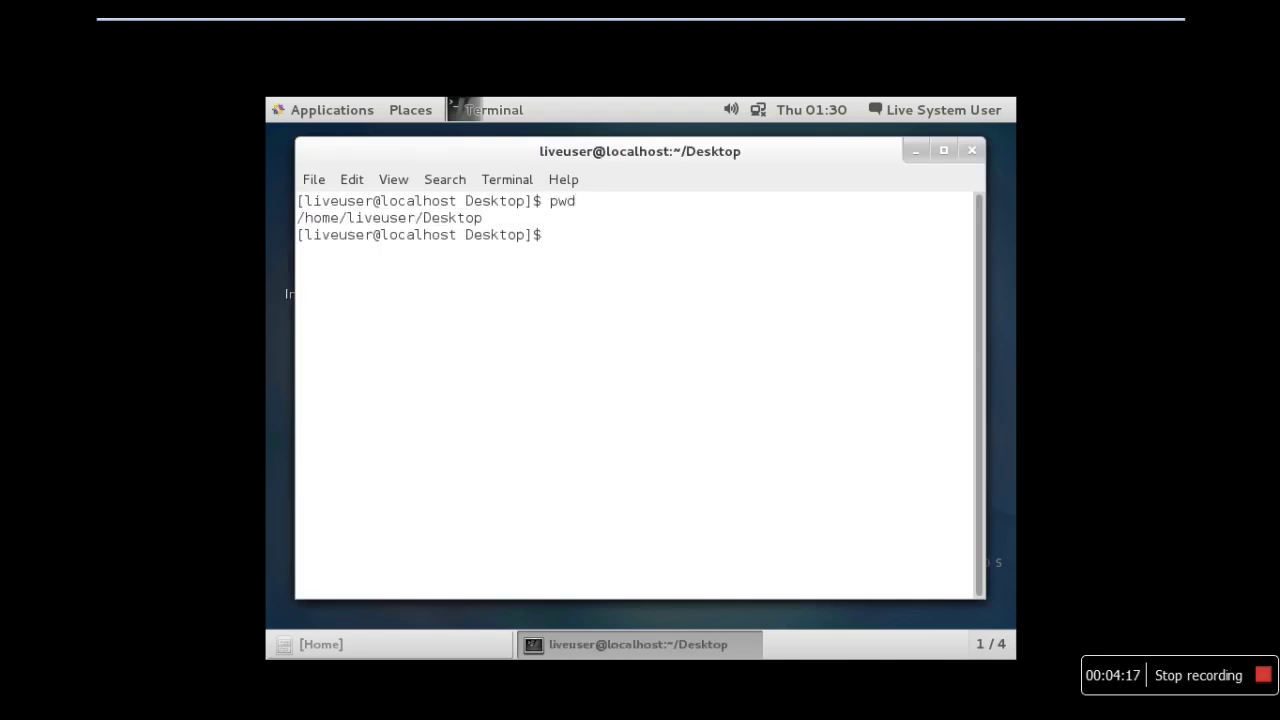
# Check the Windows 7 installer's progress, return to the Cent OS virtual machine, and leave full screen
pyautogui.moveTo(640, 20)
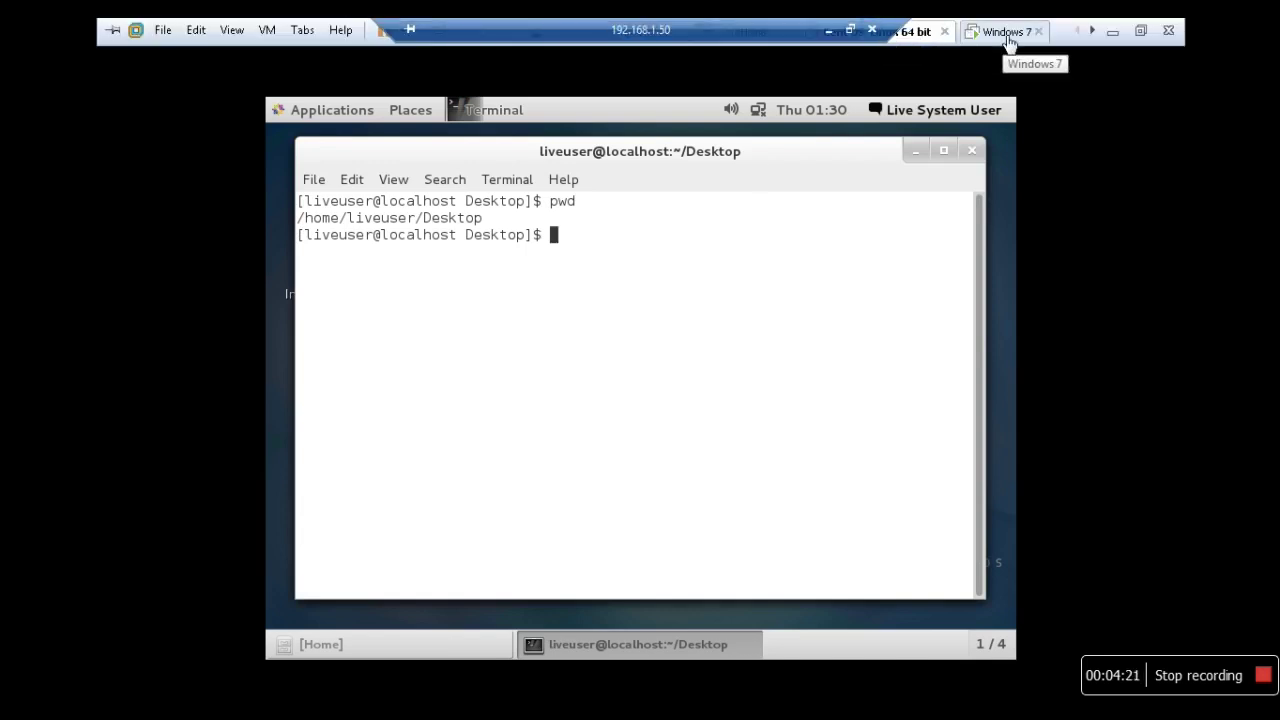
pyautogui.click(1007, 36)
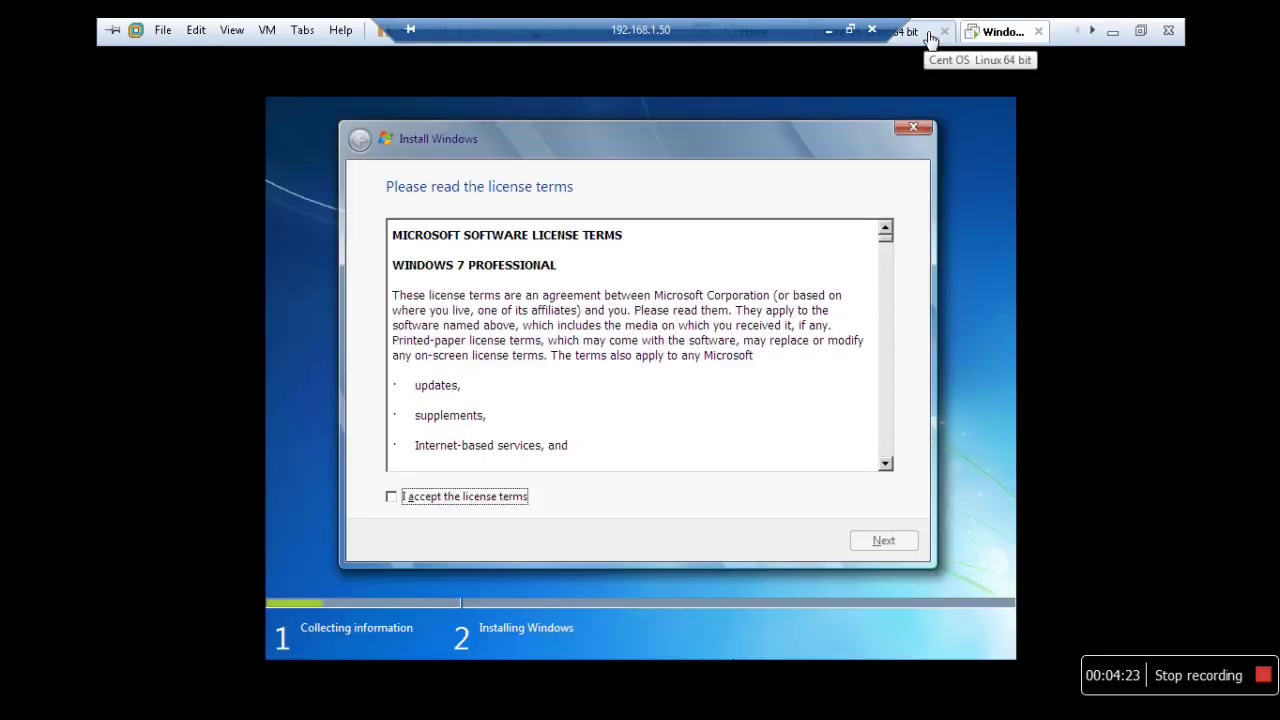
pyautogui.click(929, 36)
pyautogui.click(1140, 31)
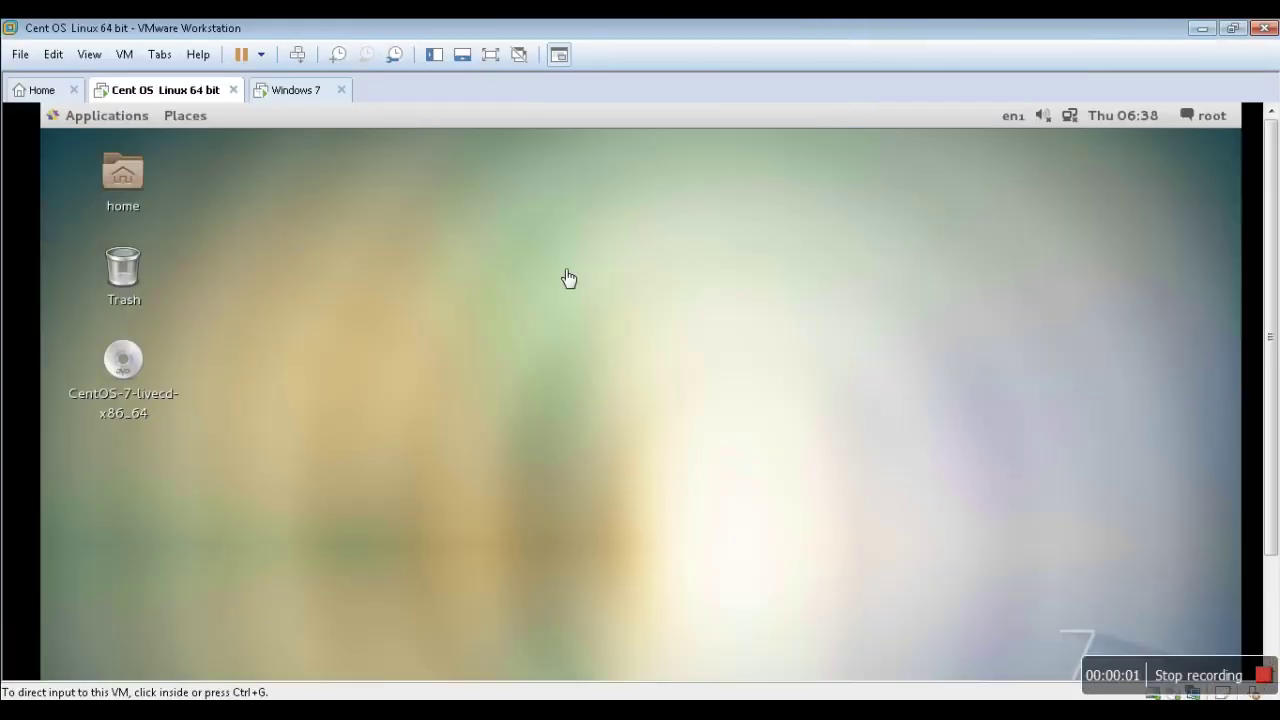
# View the installed CentOS desktop, and display the Windows 7 virtual machine in full screen
pyautogui.click(521, 232)
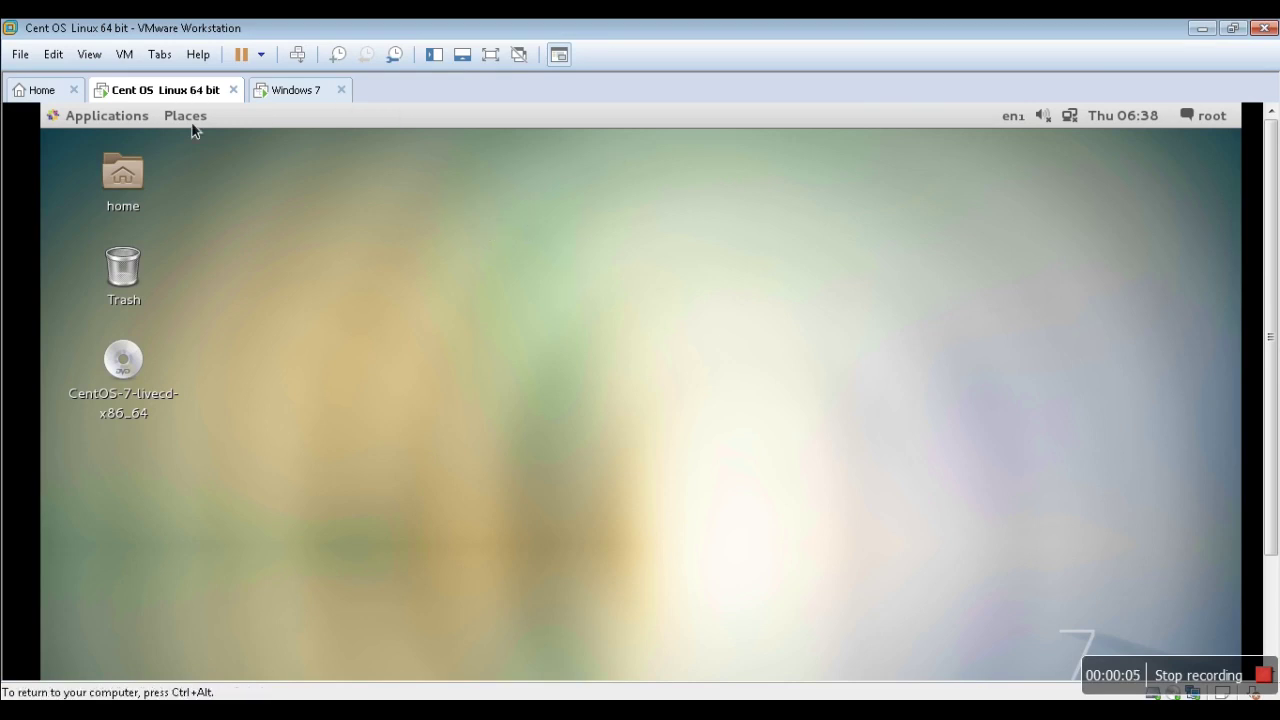
pyautogui.click(295, 92)
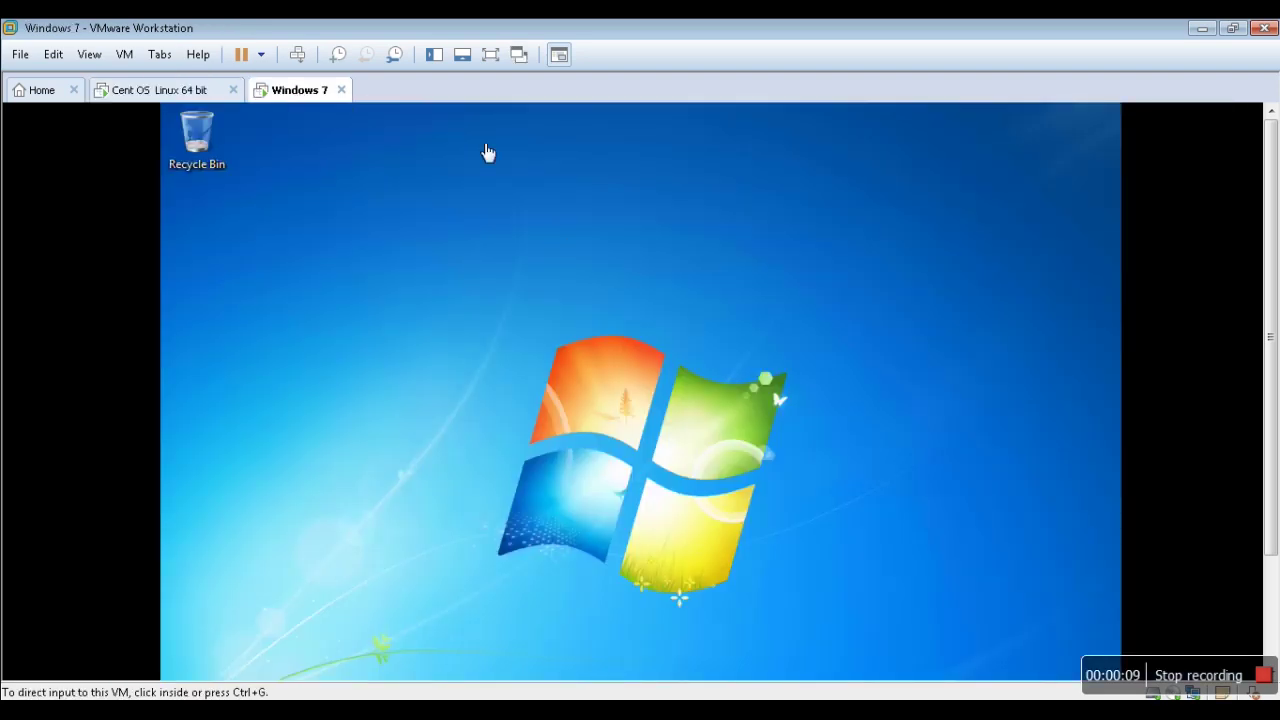
pyautogui.click(490, 54)
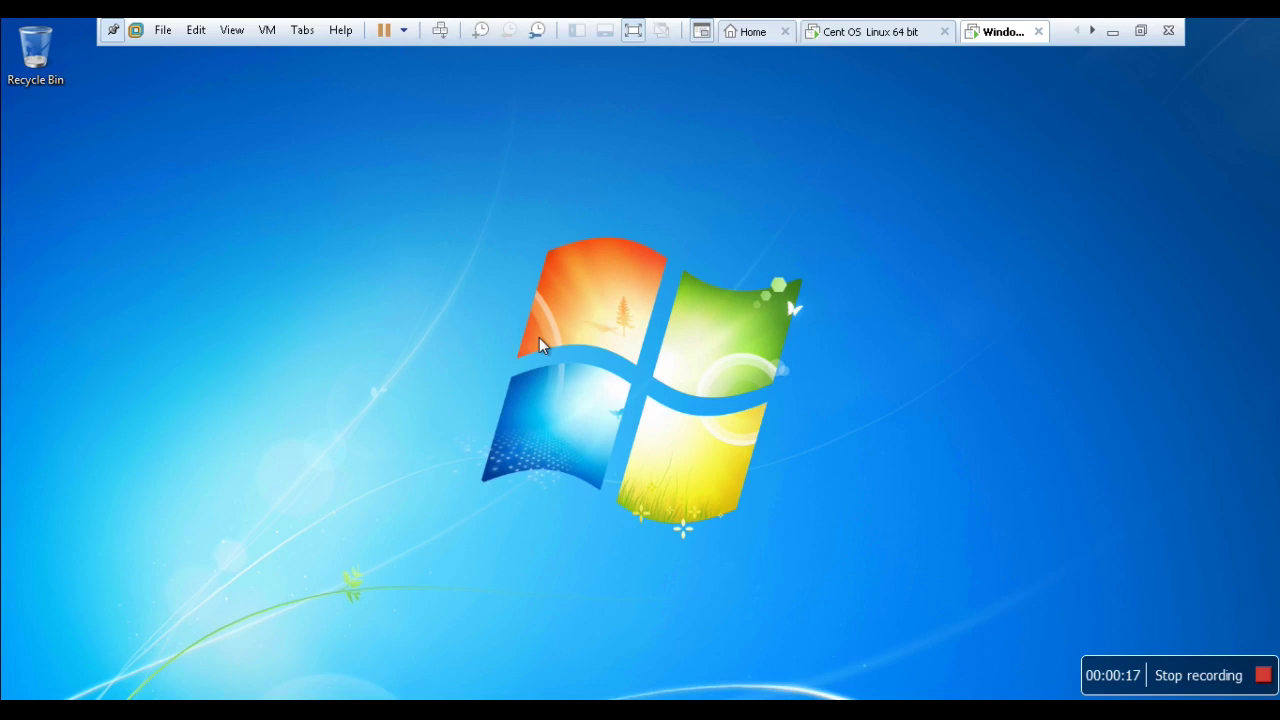
# Switch back and forth between the Cent OS and Windows 7 virtual machines in full screen, ending on Windows 7
pyautogui.click(902, 33)
pyautogui.click(1022, 31)
pyautogui.click(896, 36)
pyautogui.click(995, 36)
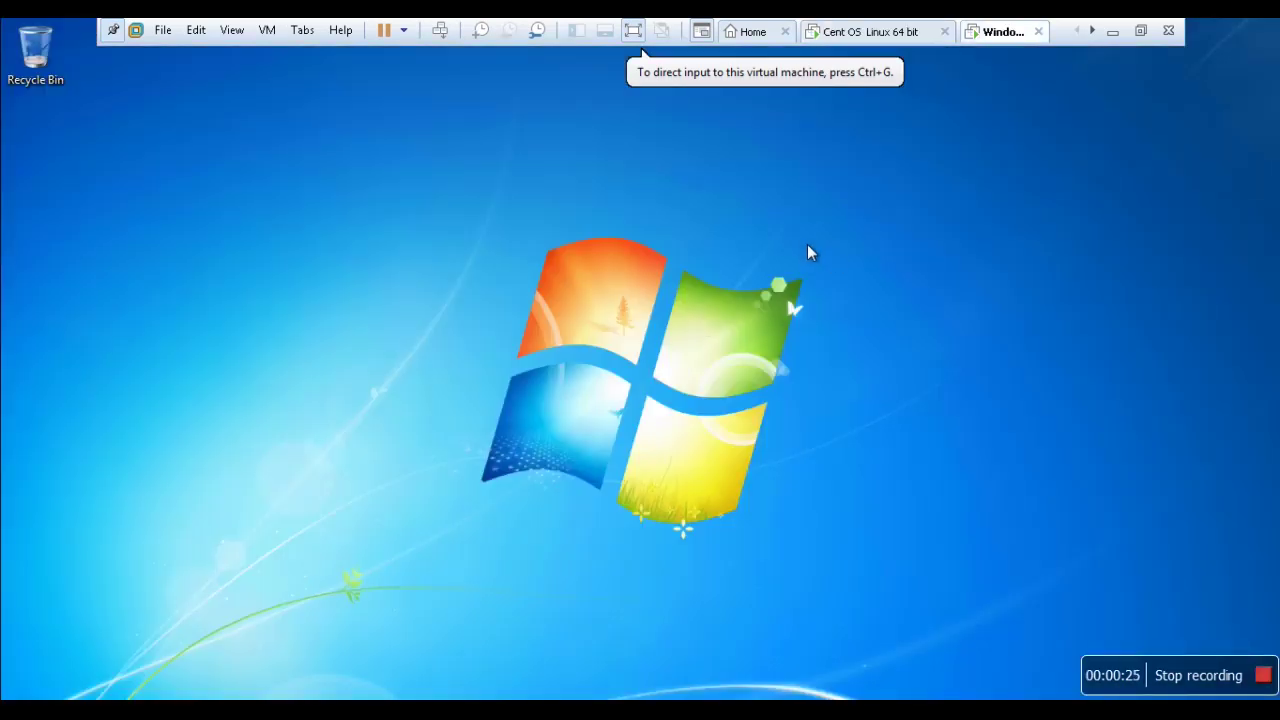
# Open a command prompt in the Windows 7 virtual machine and run ipconfig to display its network configuration
pyautogui.press('super+r')
pyautogui.write('cmd')
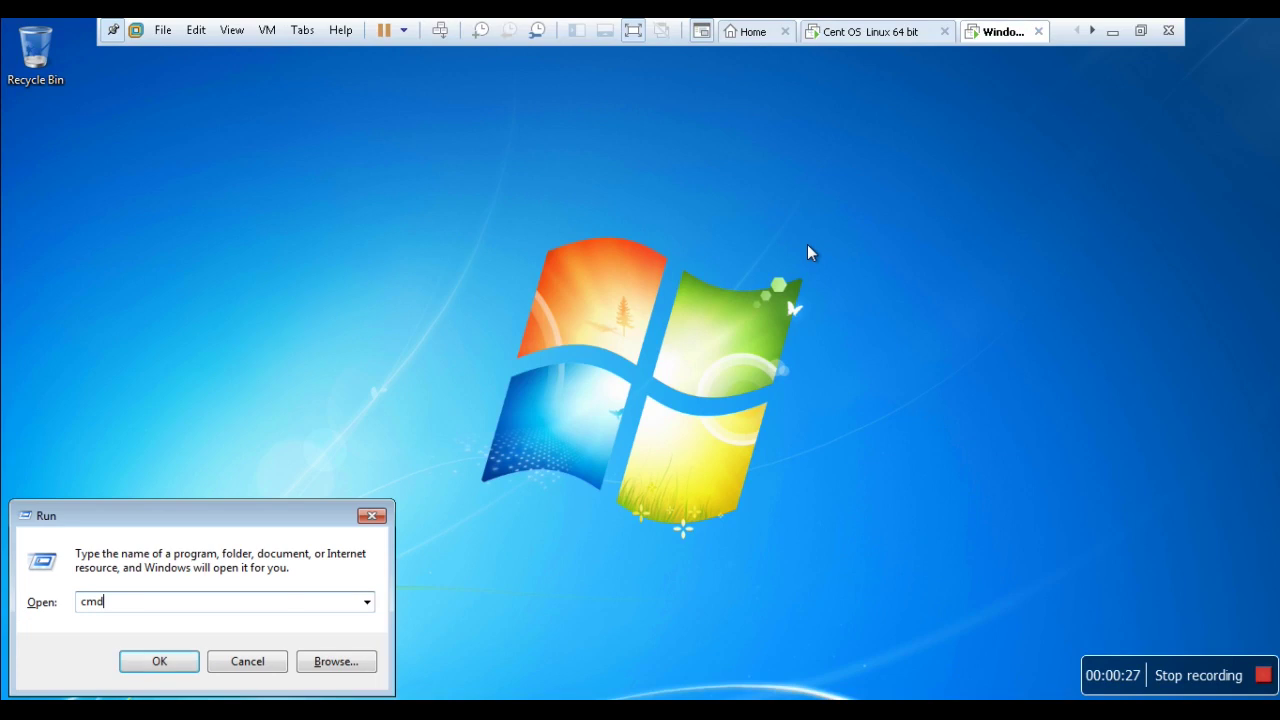
pyautogui.press('Return')
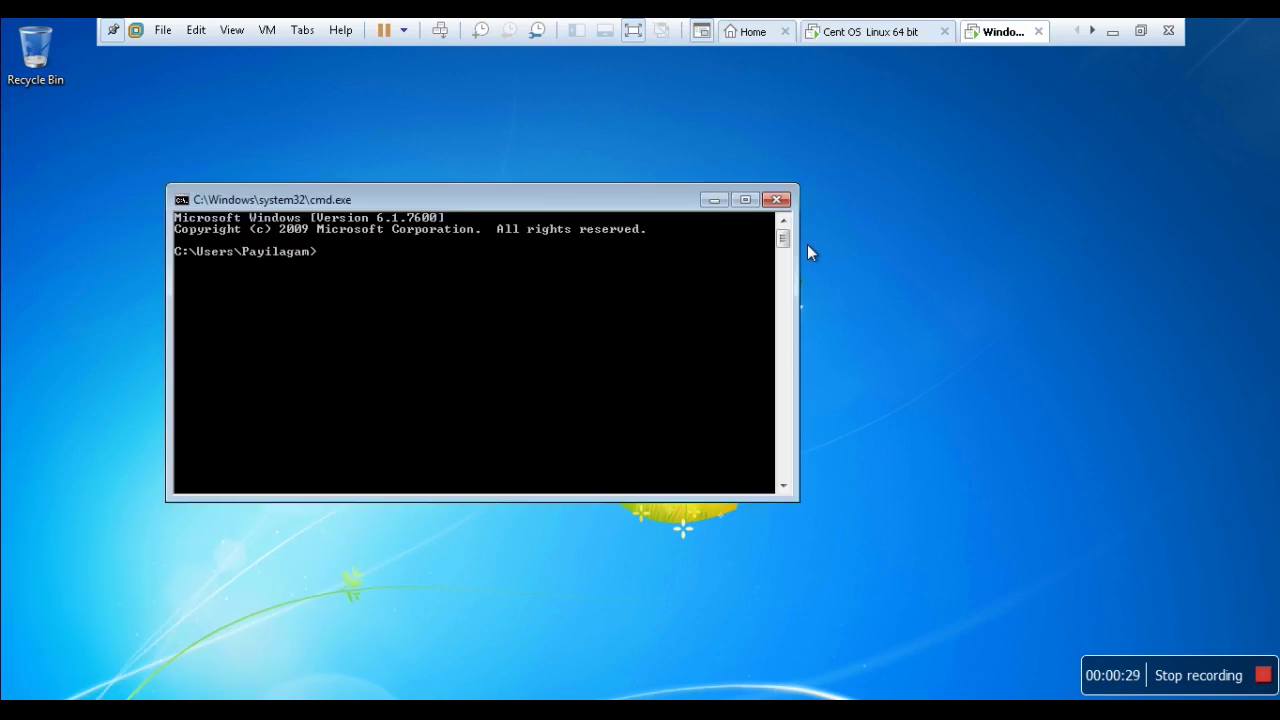
pyautogui.write('ipconfig')
pyautogui.press('Return')
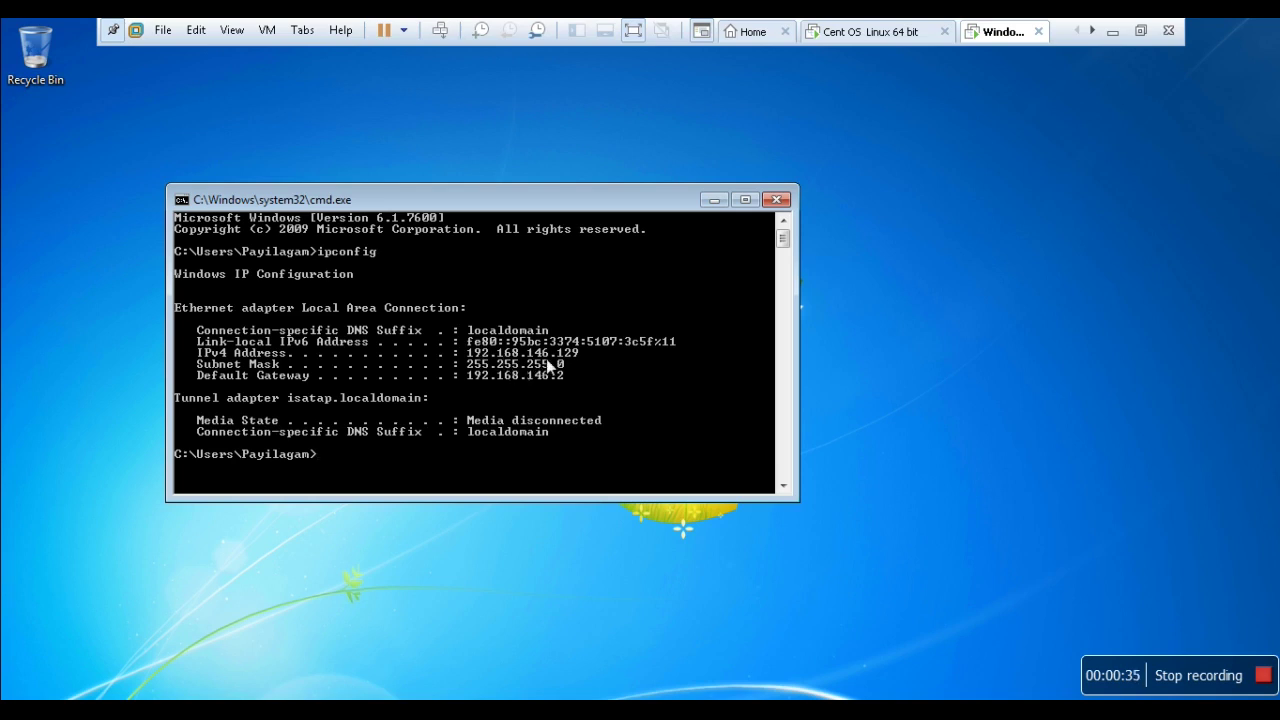
# Open a terminal on the Cent OS virtual machine's desktop, enlarge its text, and run ifconfig to display the network interfaces
pyautogui.click(908, 31)
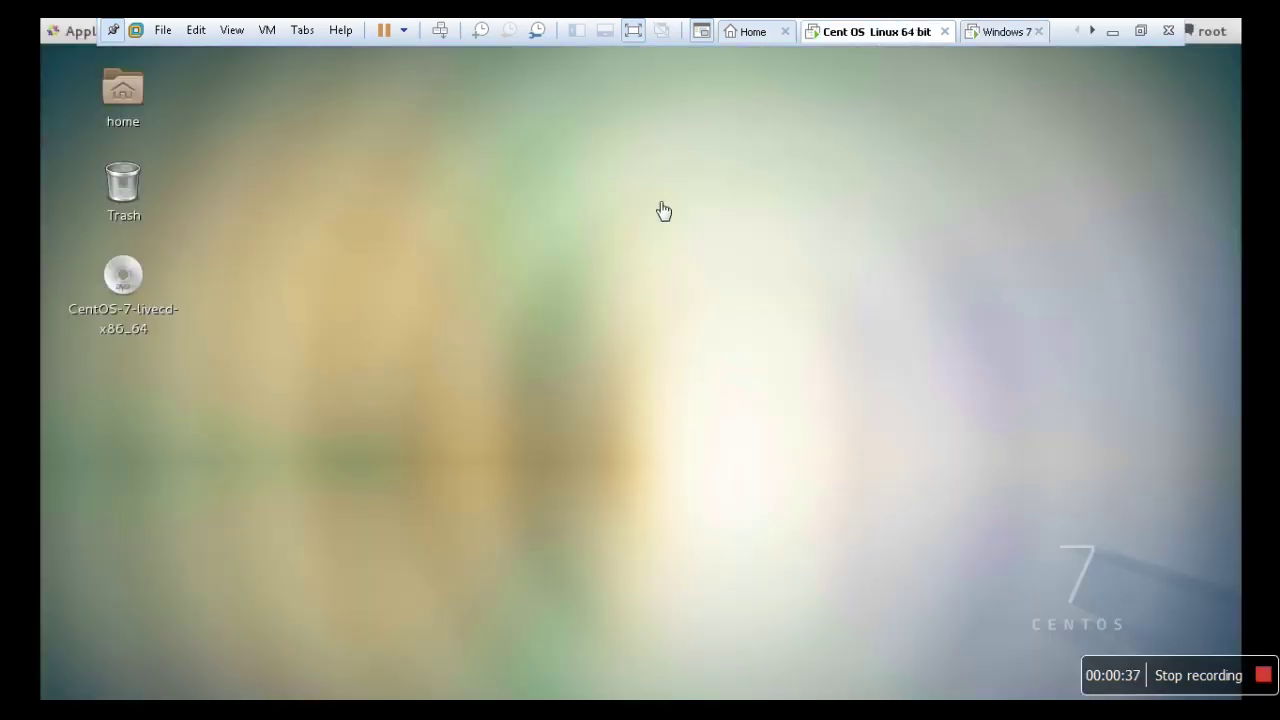
pyautogui.rightClick(541, 307)
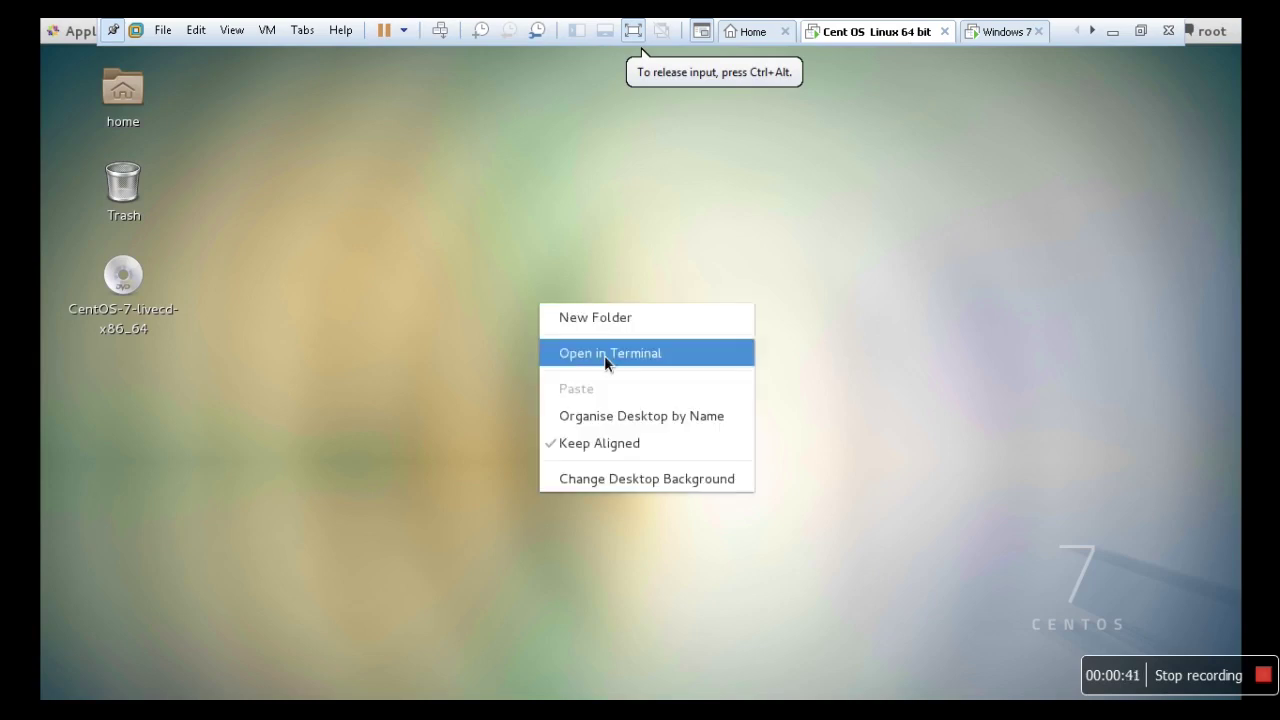
pyautogui.click(605, 358)
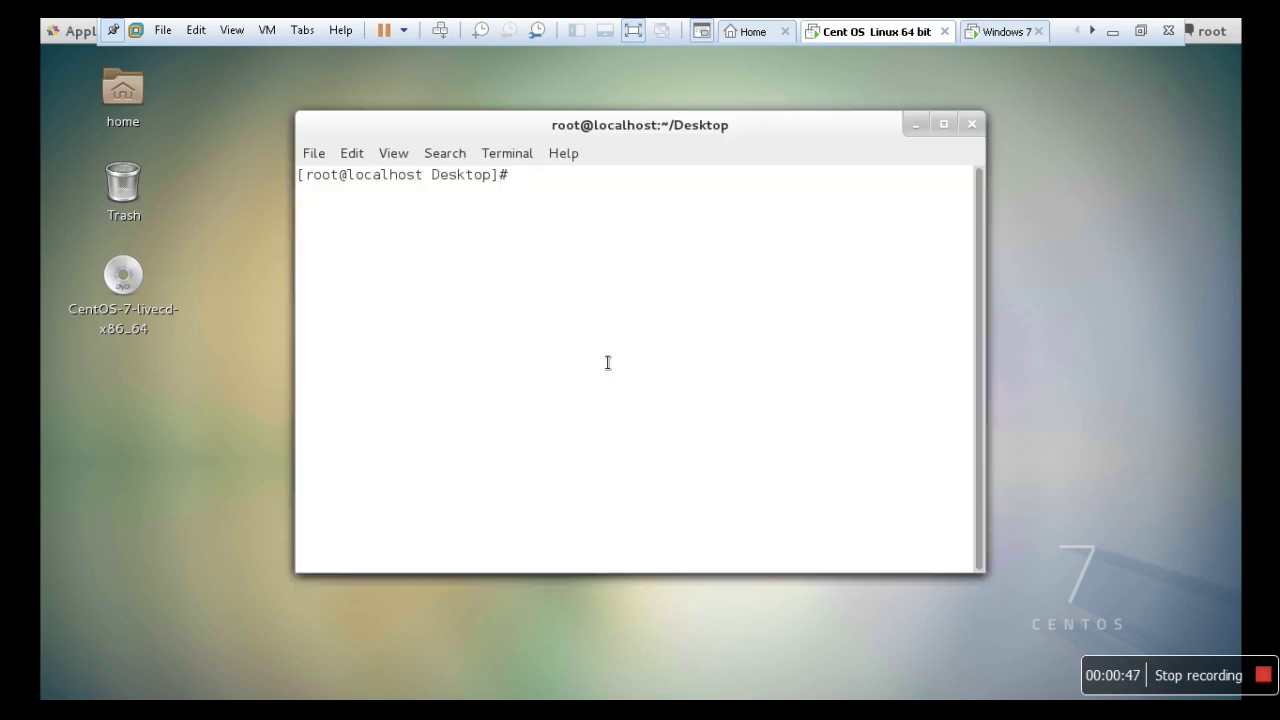
pyautogui.hotkey('ctrl', '+')
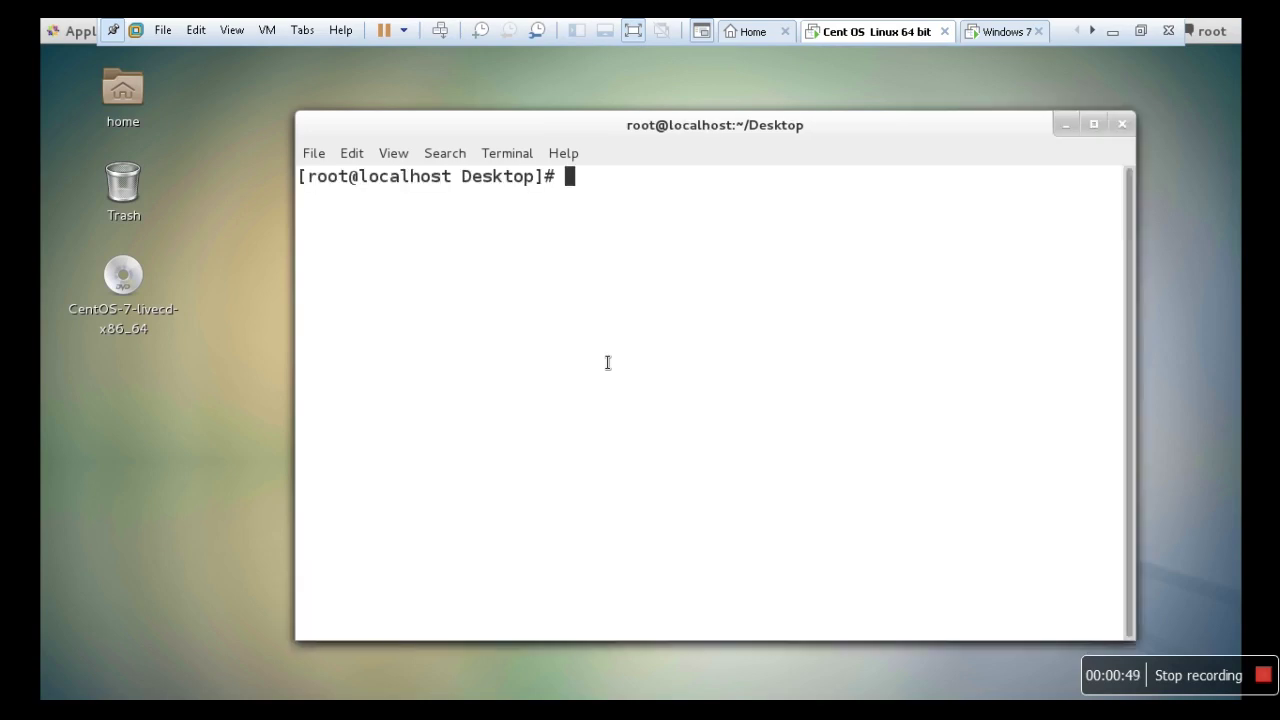
pyautogui.hotkey('ctrl', '+')
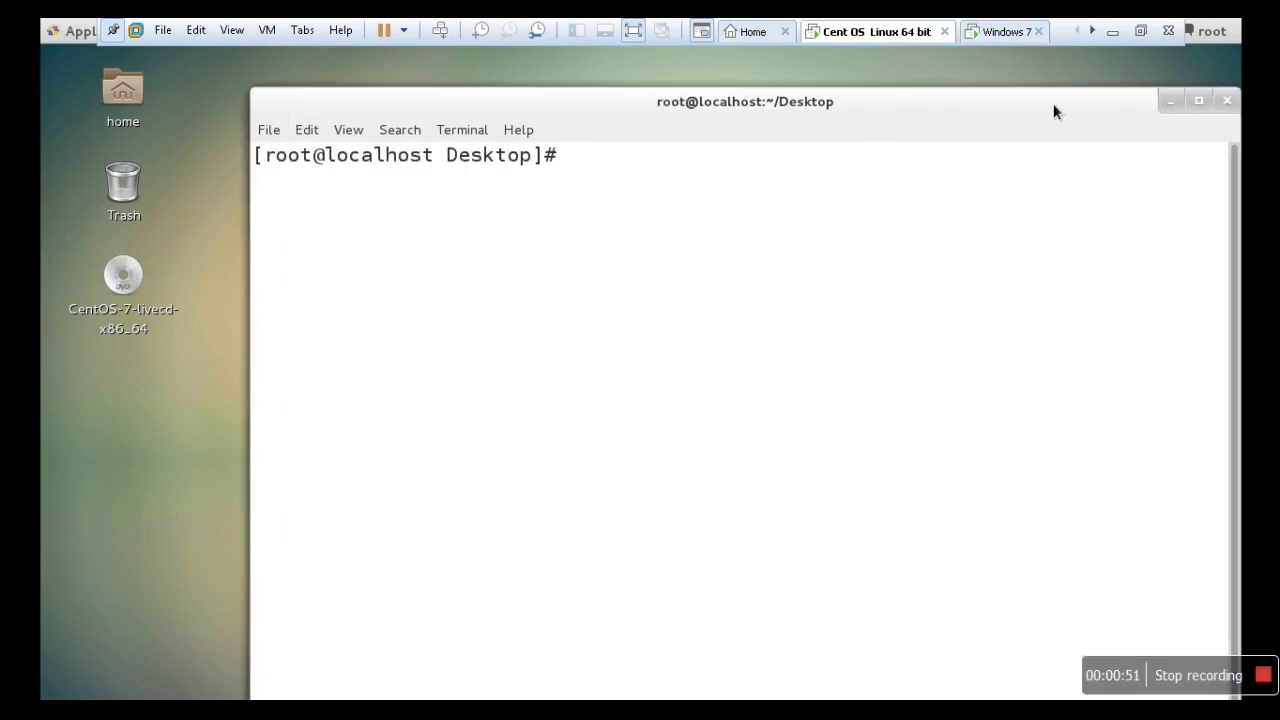
pyautogui.moveTo(1004, 94); pyautogui.dragTo(922, 61)
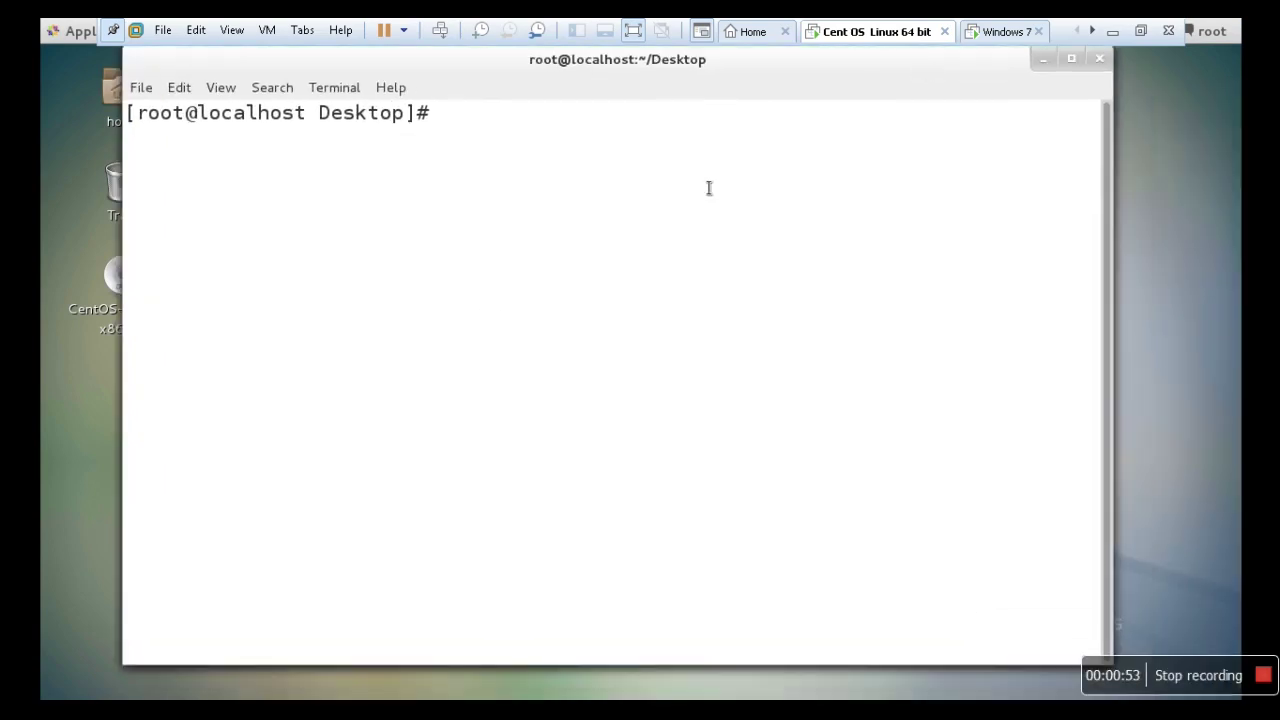
pyautogui.write('ifconfig')
pyautogui.press('Return')
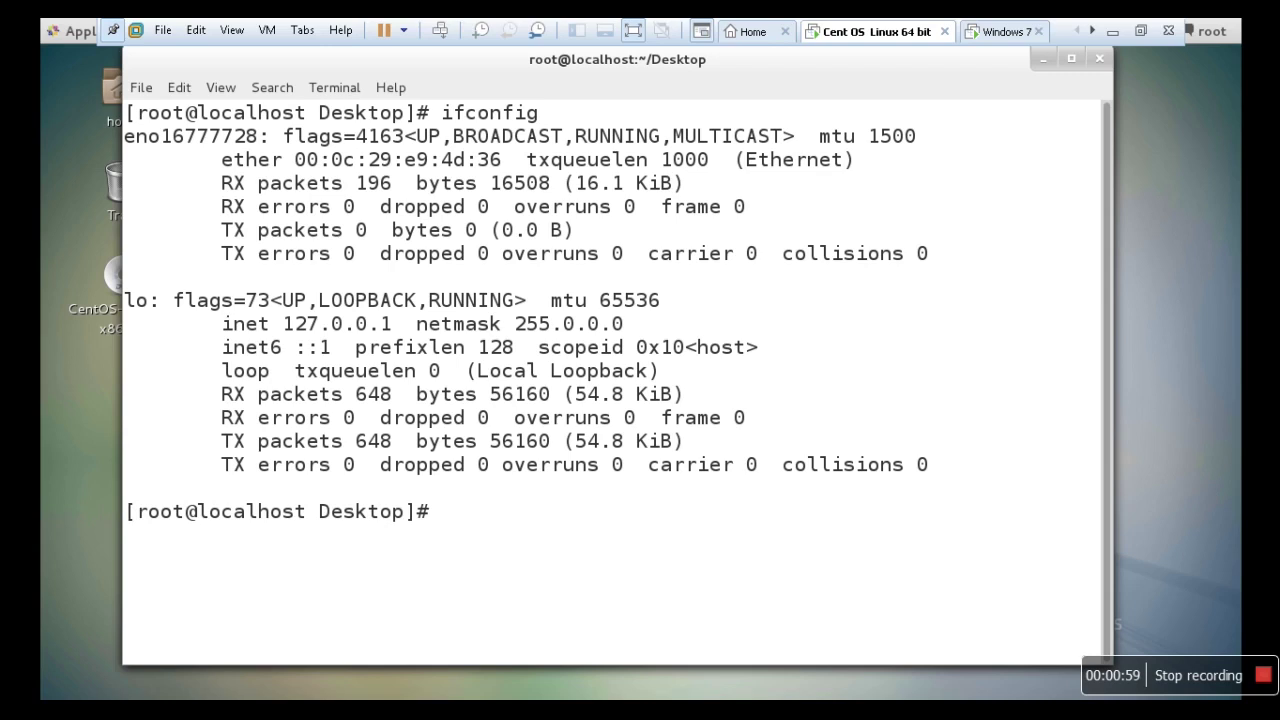
# Bring up the CentOS Ethernet interface by running ifup eno16777728, copying the interface name from the ifconfig output
pyautogui.write('ifup')
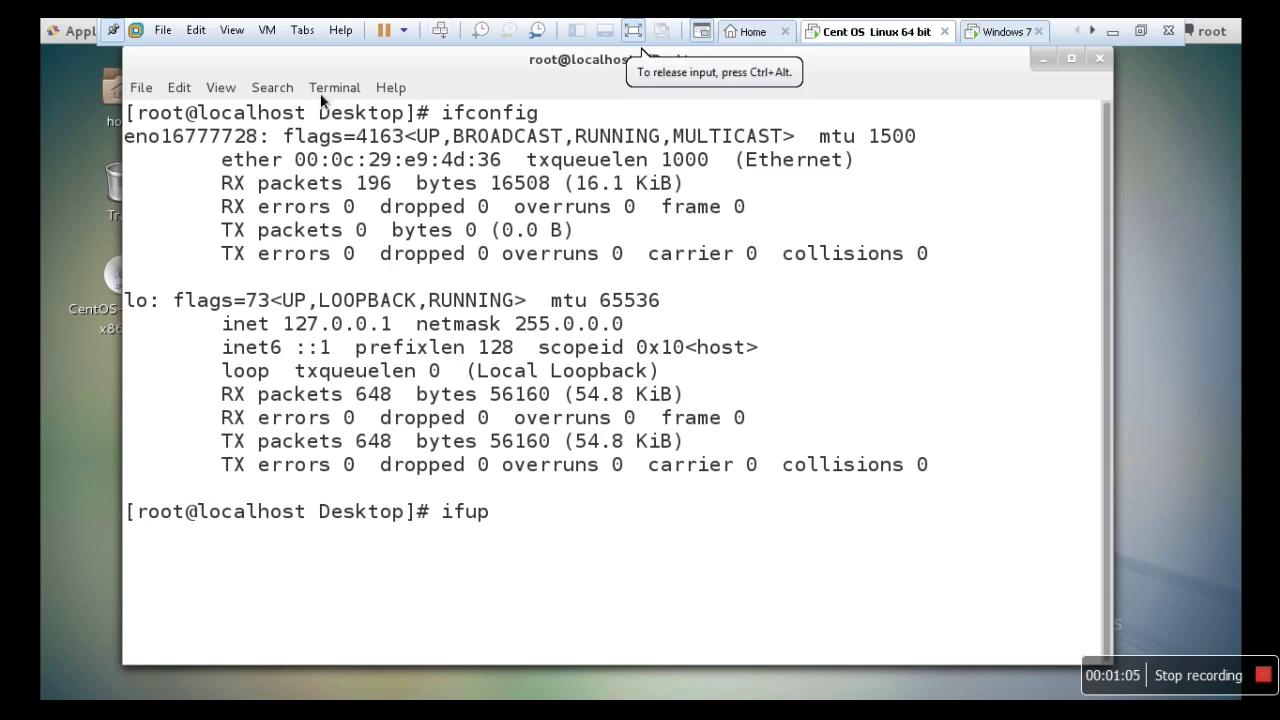
pyautogui.moveTo(256, 142); pyautogui.dragTo(132, 148)
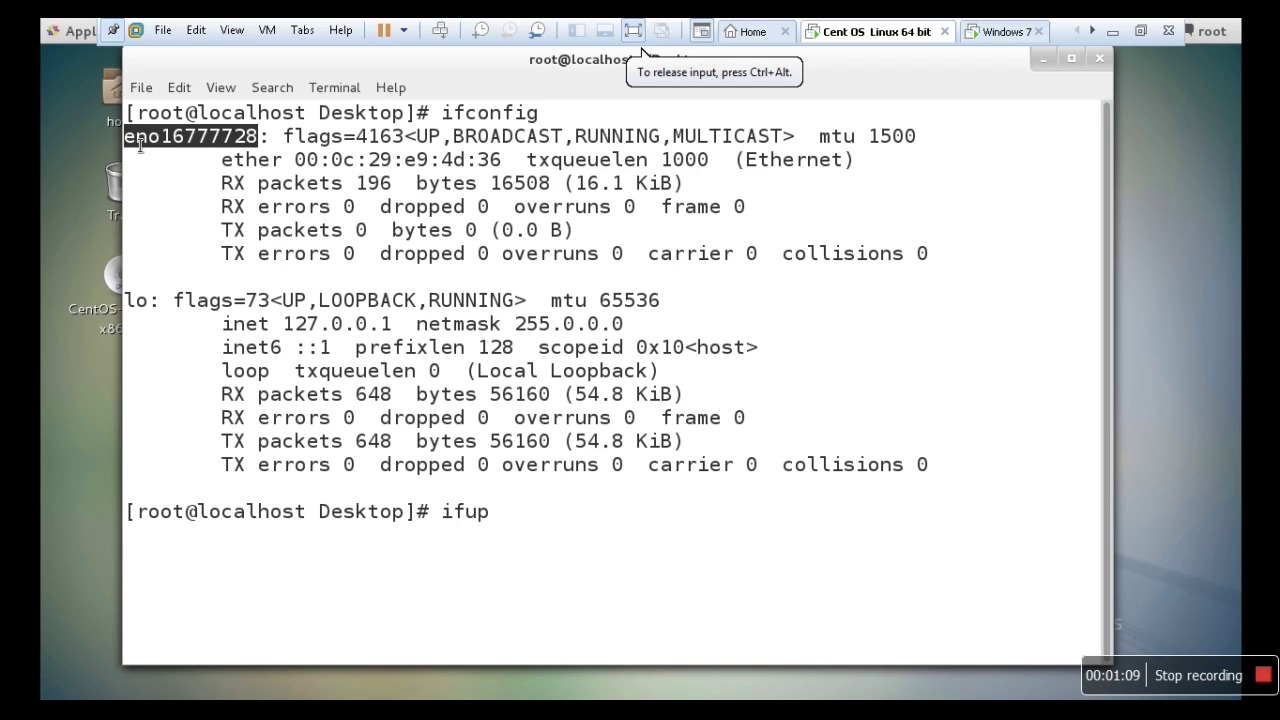
pyautogui.rightClick(138, 145)
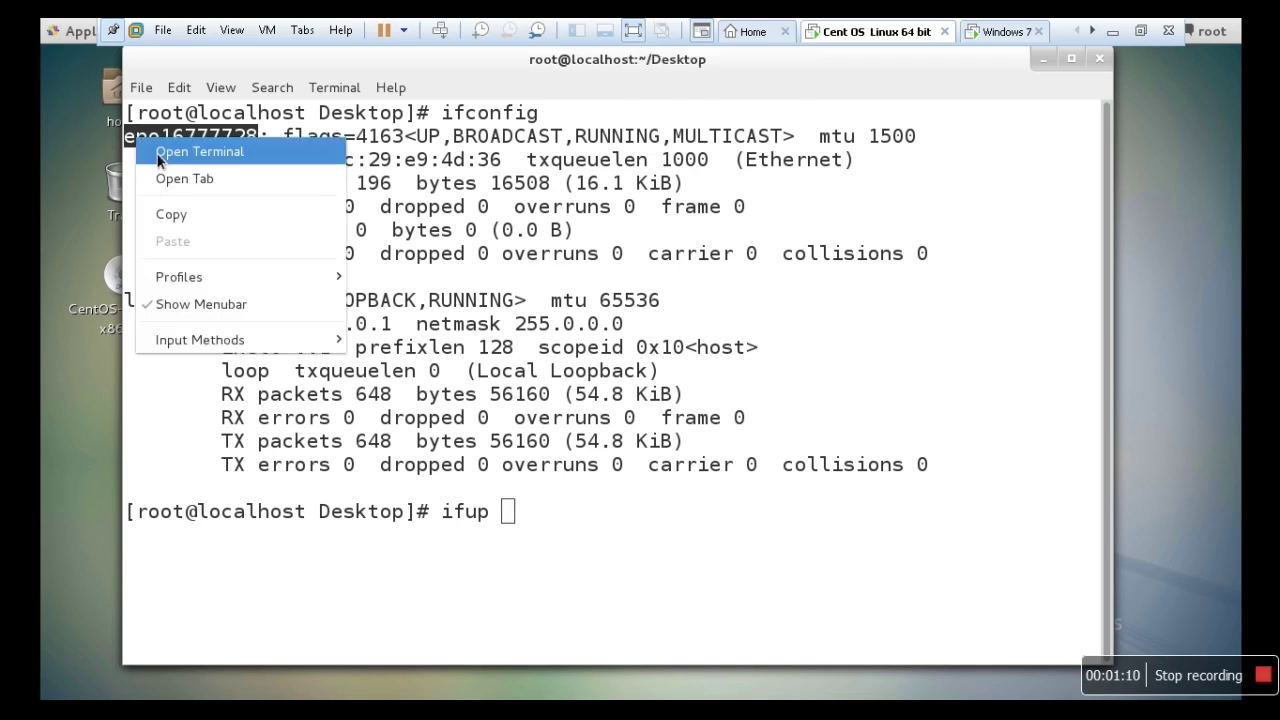
pyautogui.click(176, 210)
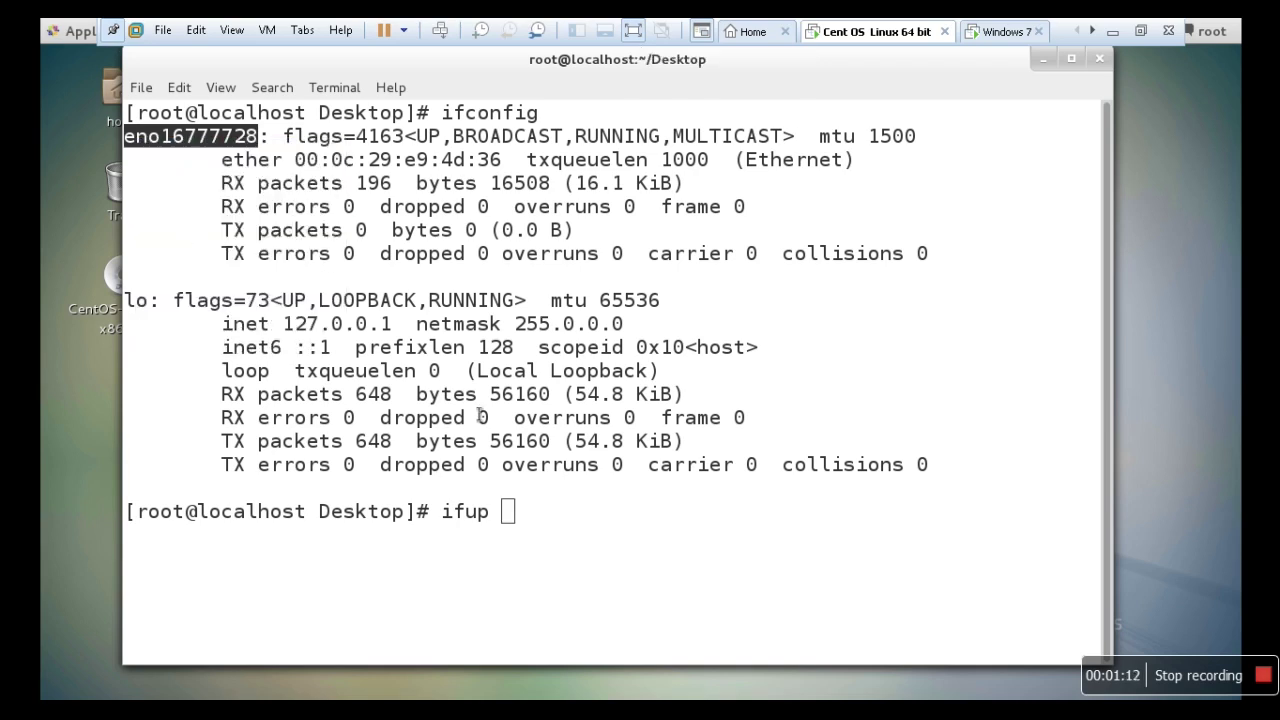
pyautogui.rightClick(505, 515)
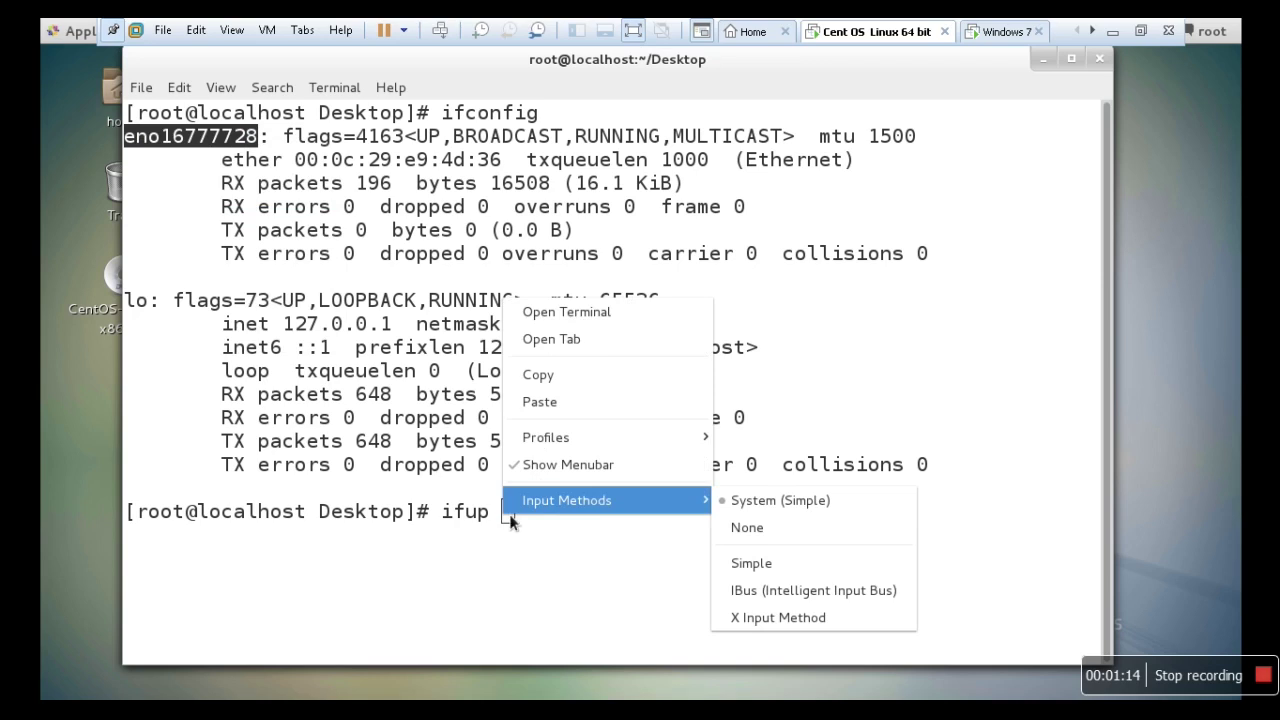
pyautogui.click(555, 403)
pyautogui.press('Return')
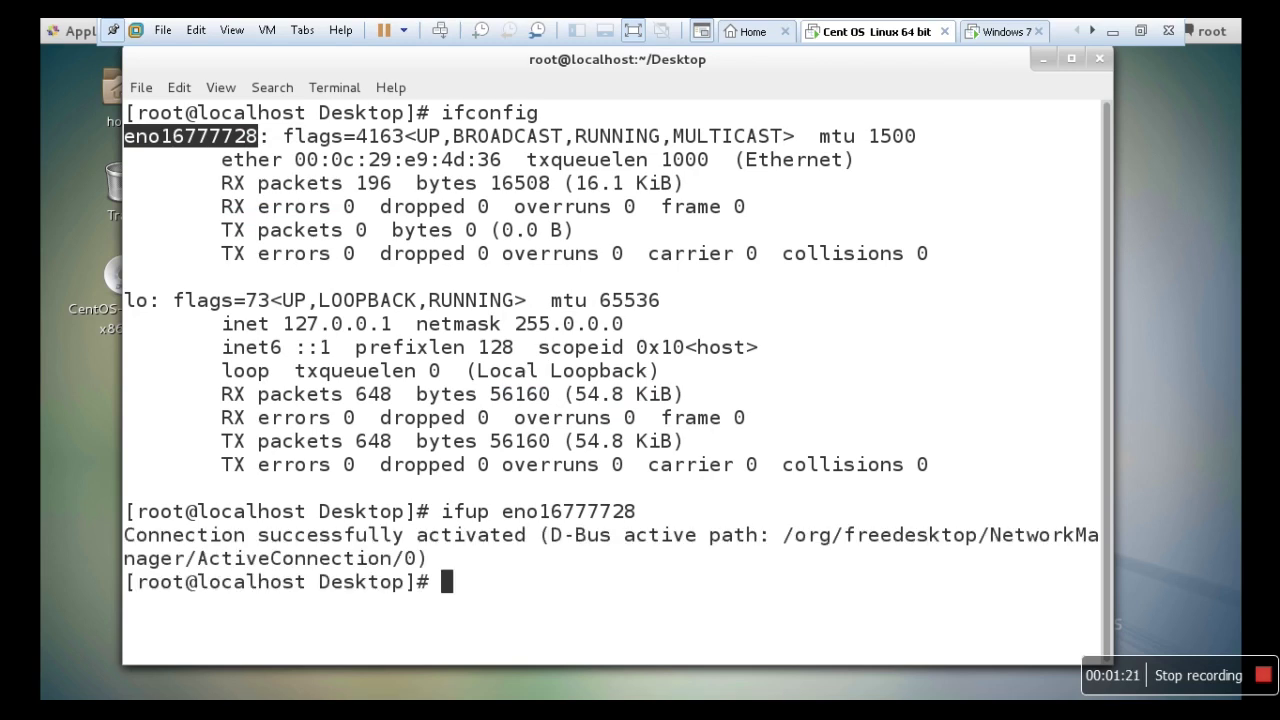
# Clear the CentOS terminal and run ifconfig again to check the Ethernet interface's IP address
pyautogui.hotkey('ctrl', 'l')
pyautogui.press('Up')
pyautogui.press('Up')
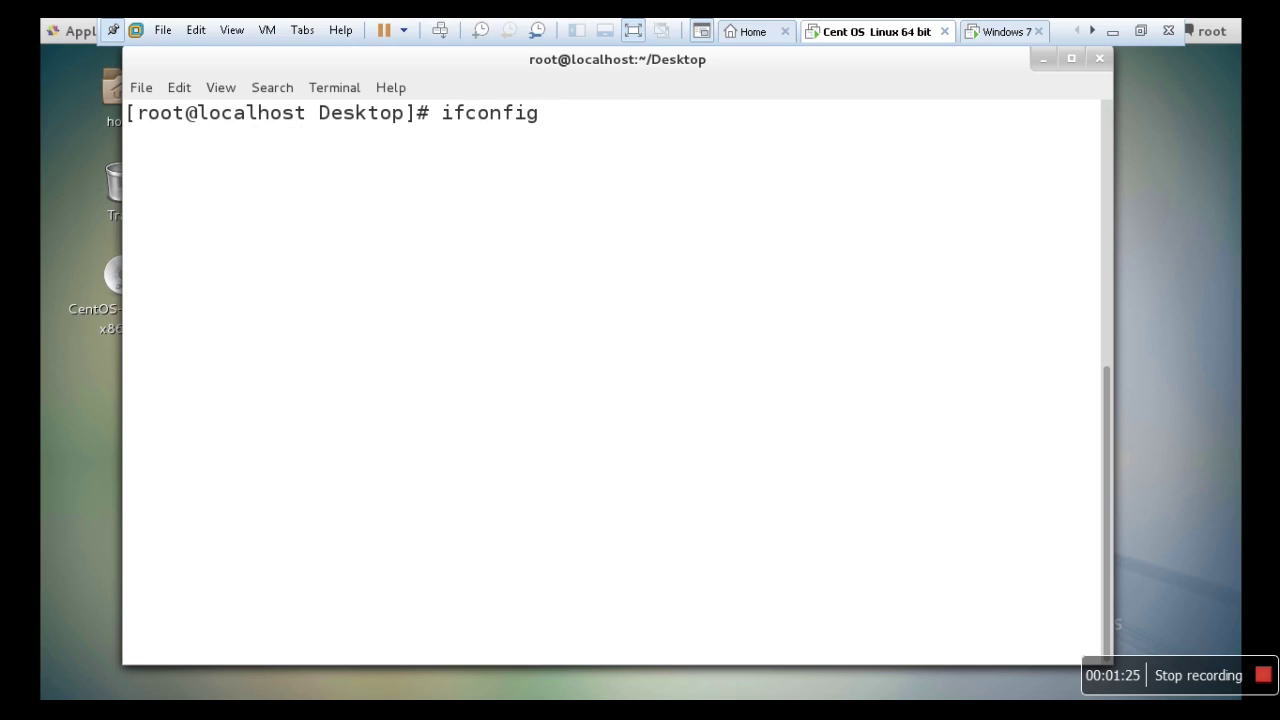
pyautogui.press('Return')
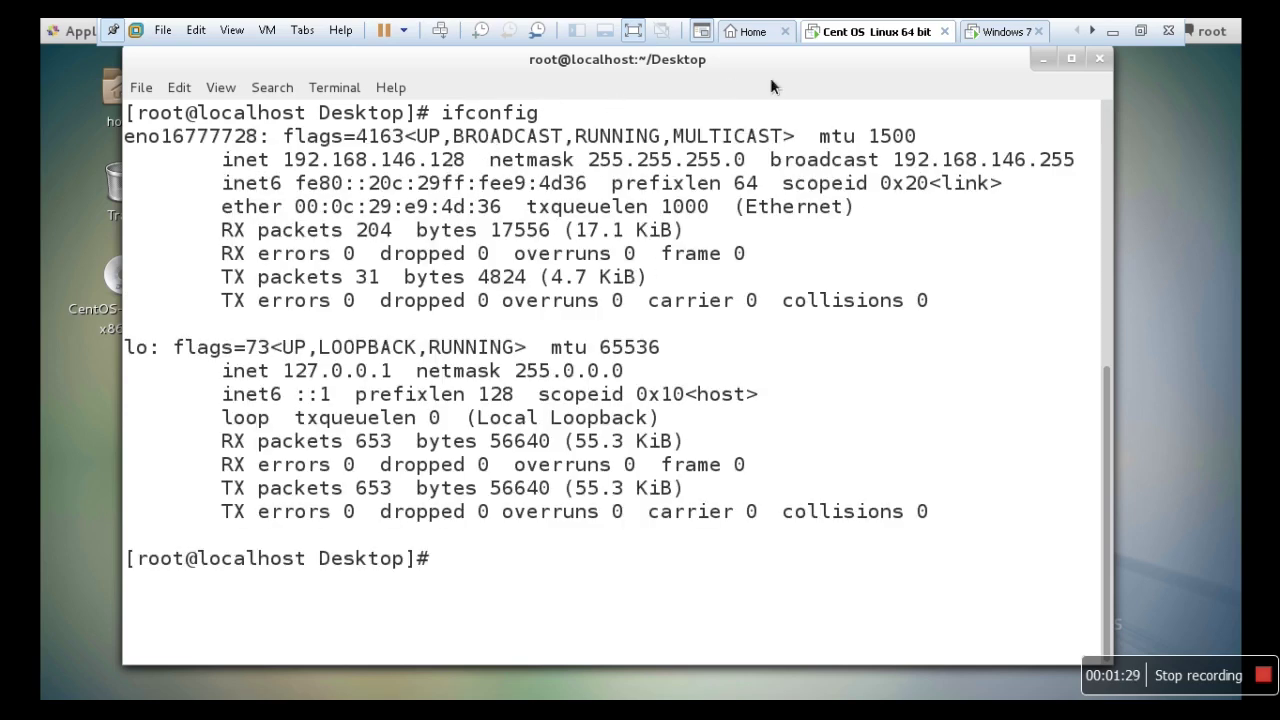
# Ping the CentOS machine at 192.168.146.128 from the Windows 7 virtual machine's command prompt
pyautogui.click(1003, 33)
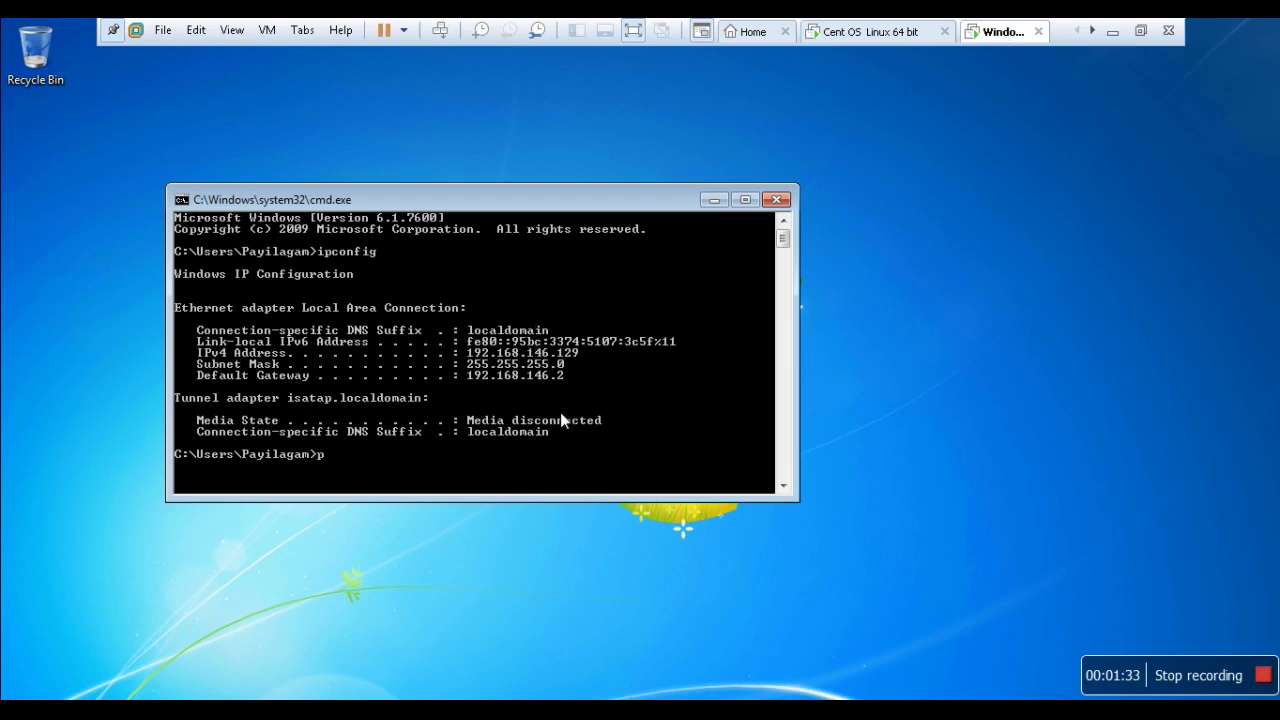
pyautogui.write('192.168.146.128')
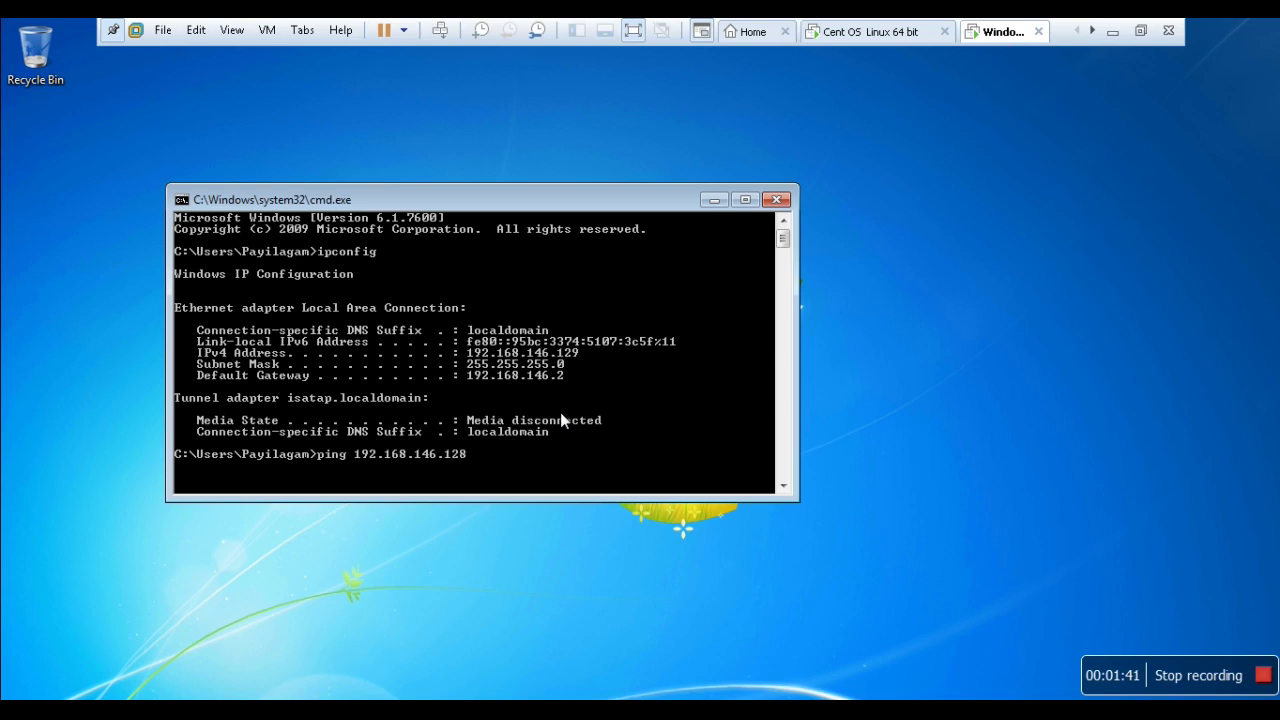
pyautogui.press('Return')
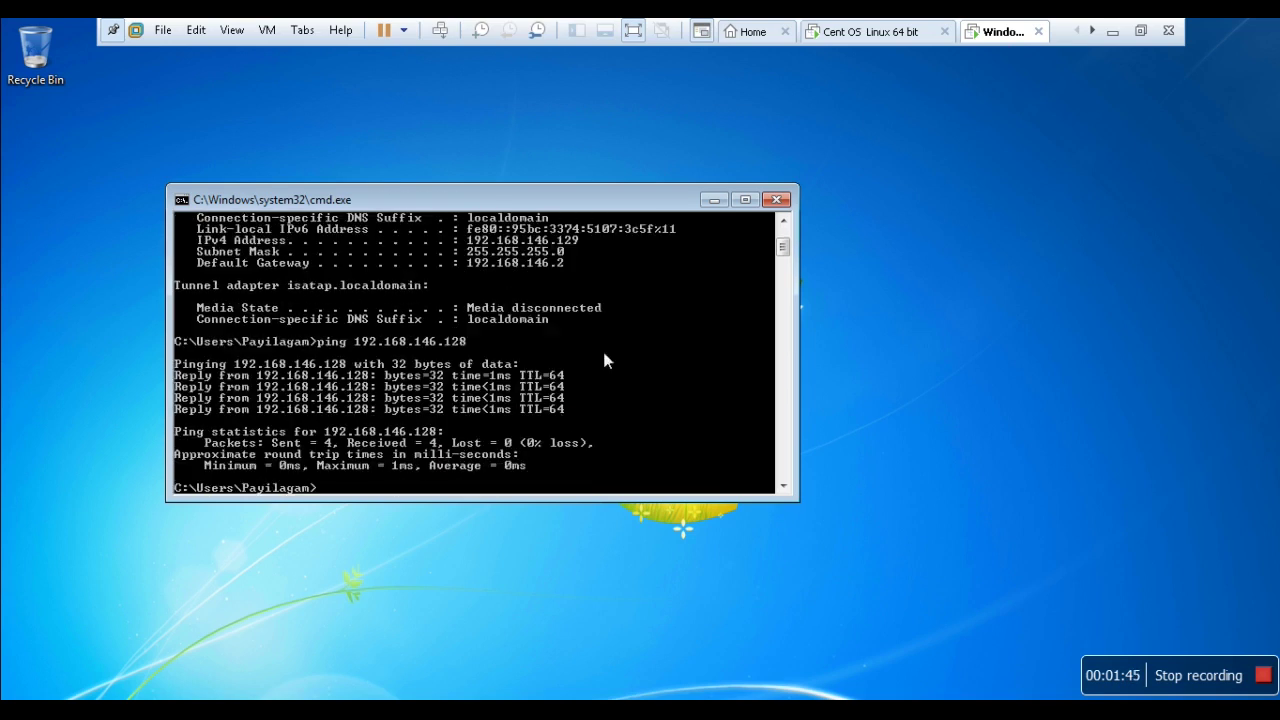
# Ping the Windows 7 machine at 192.168.146.129 from the CentOS terminal, and stop the ping after several packets
pyautogui.click(909, 32)
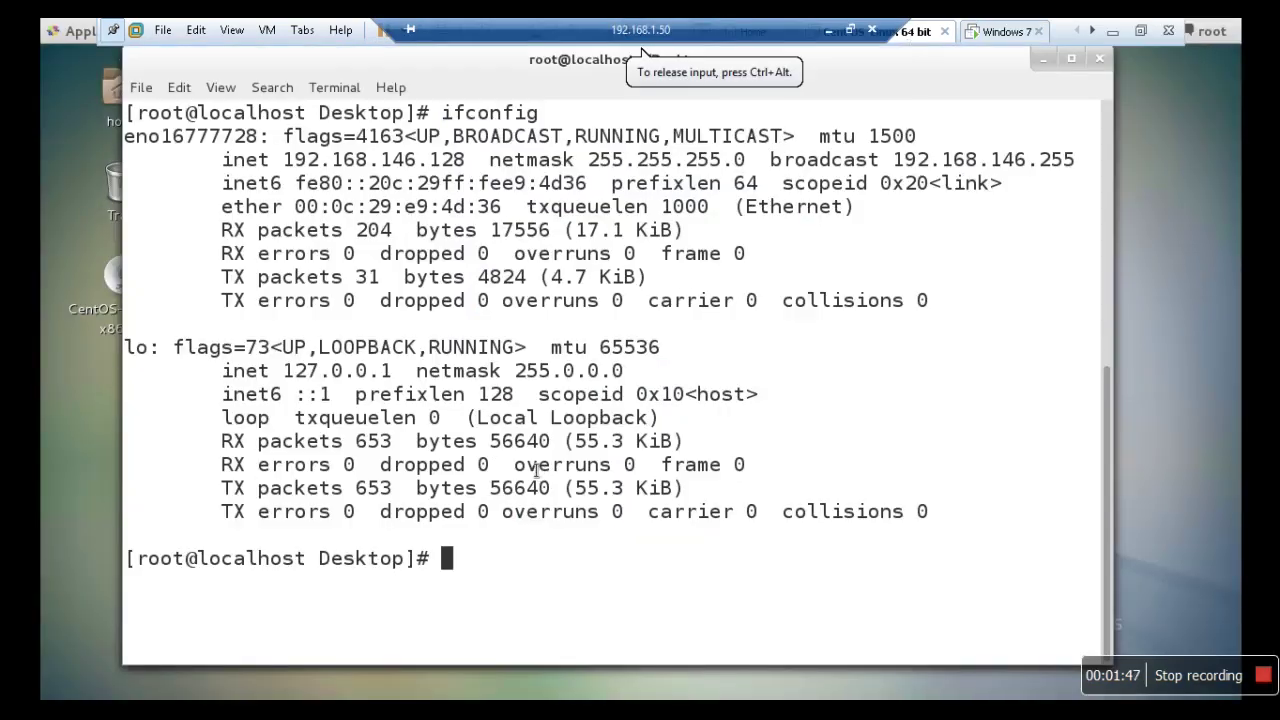
pyautogui.write('ping ')
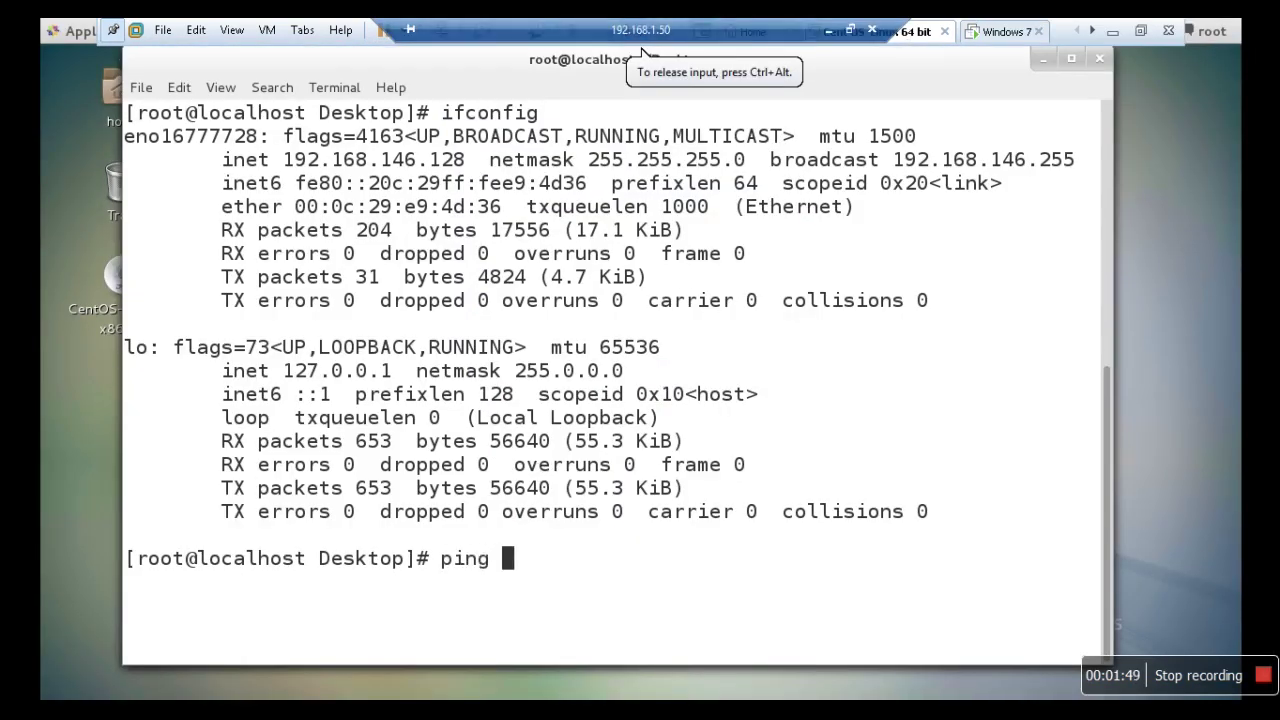
pyautogui.write('192.')
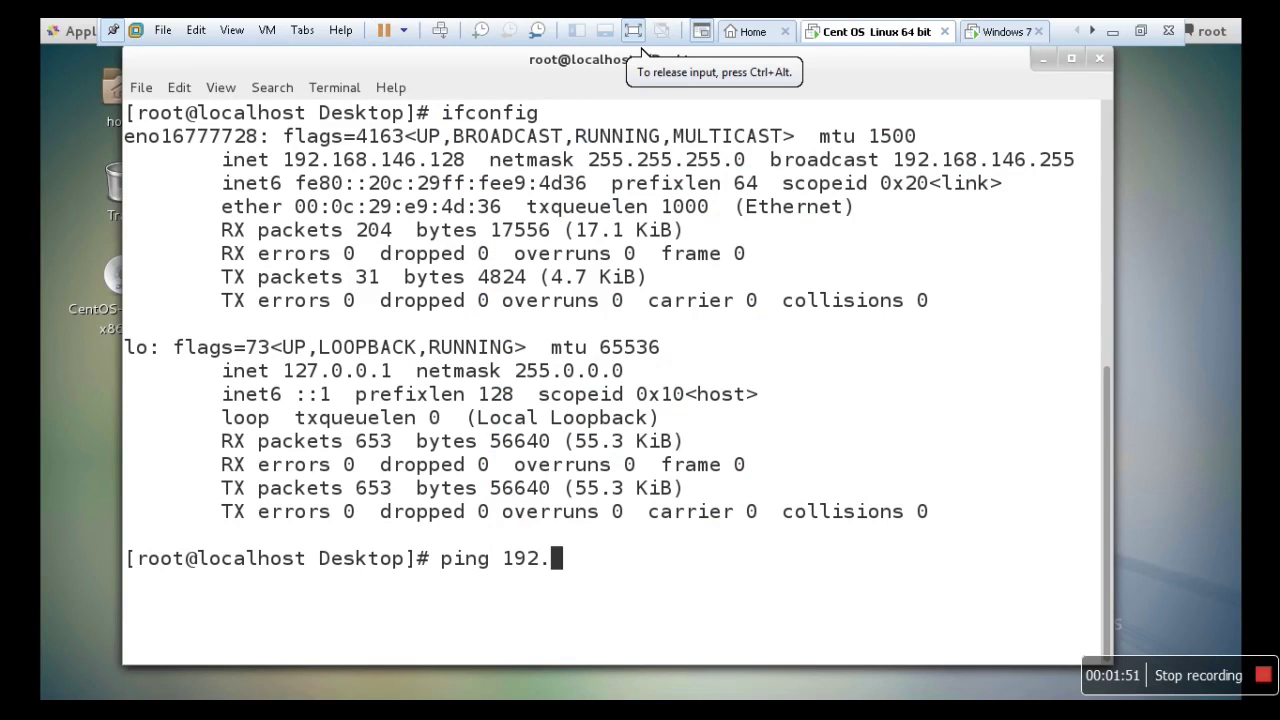
pyautogui.write('168.')
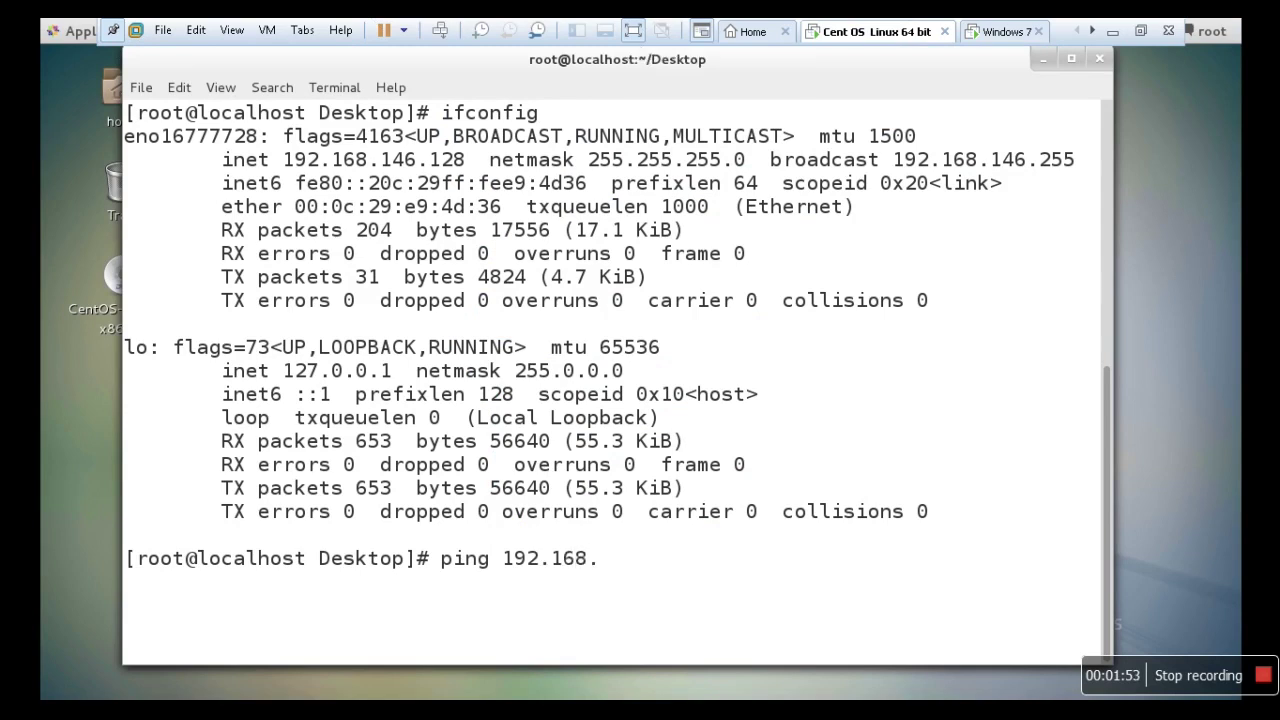
pyautogui.write('146.129')
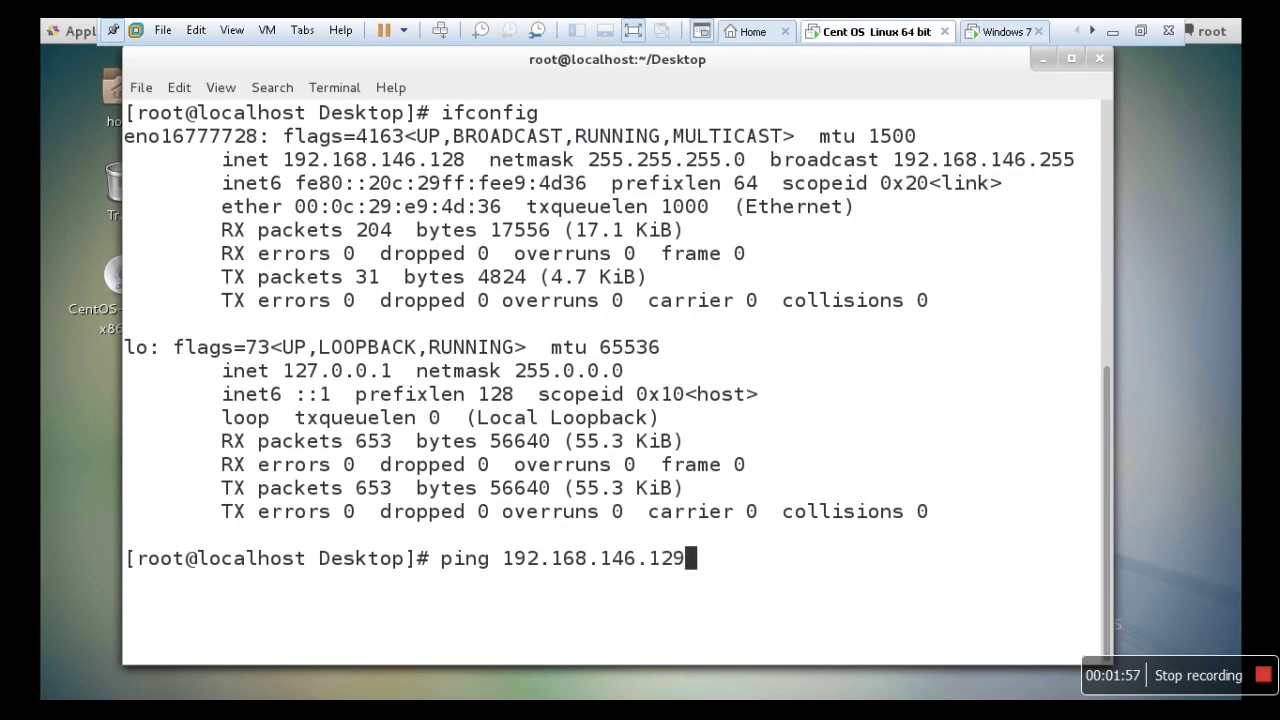
pyautogui.press('Return')
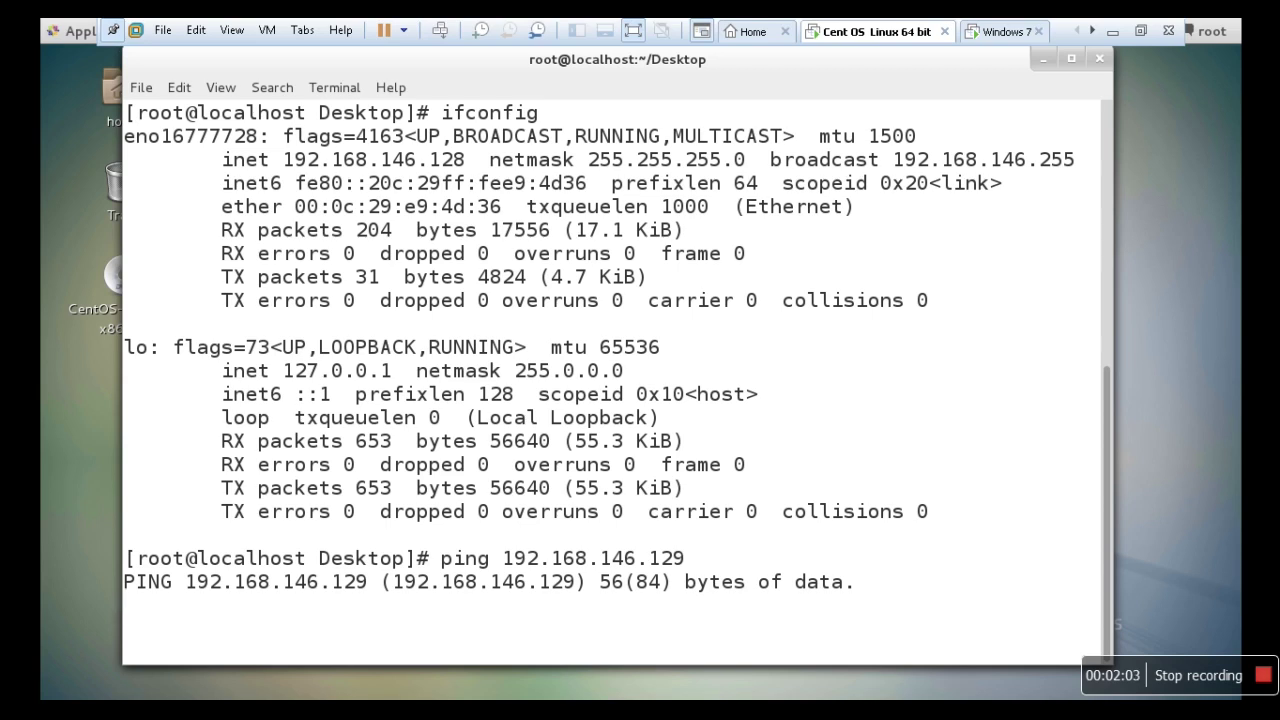
pyautogui.hotkey('ctrl', 'c')
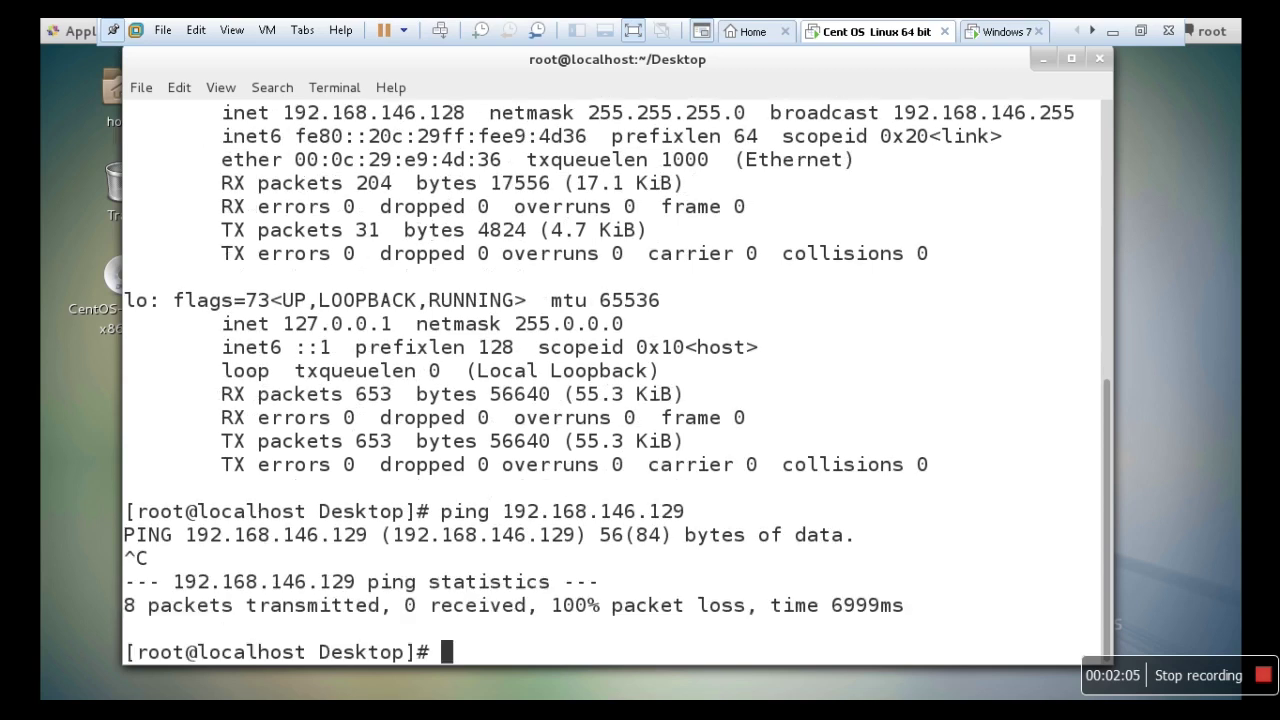
# Turn off Windows Firewall for both private and public networks in the Windows 7 virtual machine, and close the firewall window
pyautogui.click(992, 33)
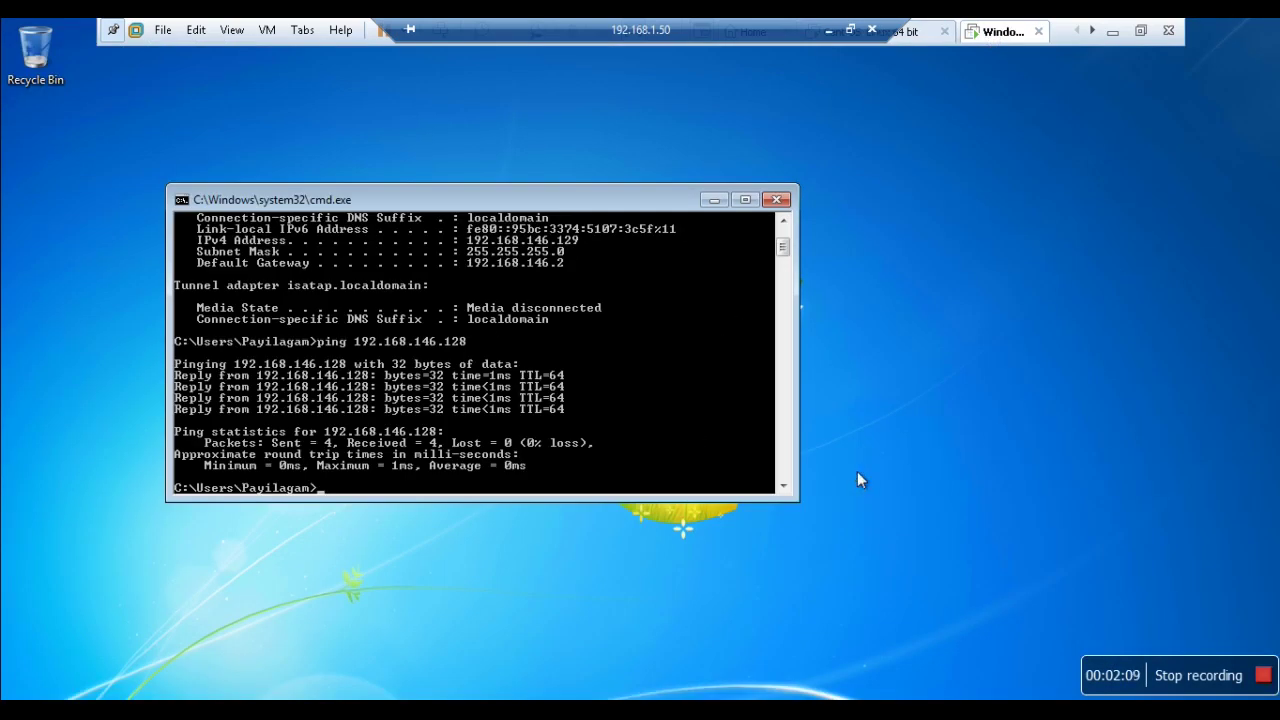
pyautogui.press('super')
pyautogui.write('firewall')
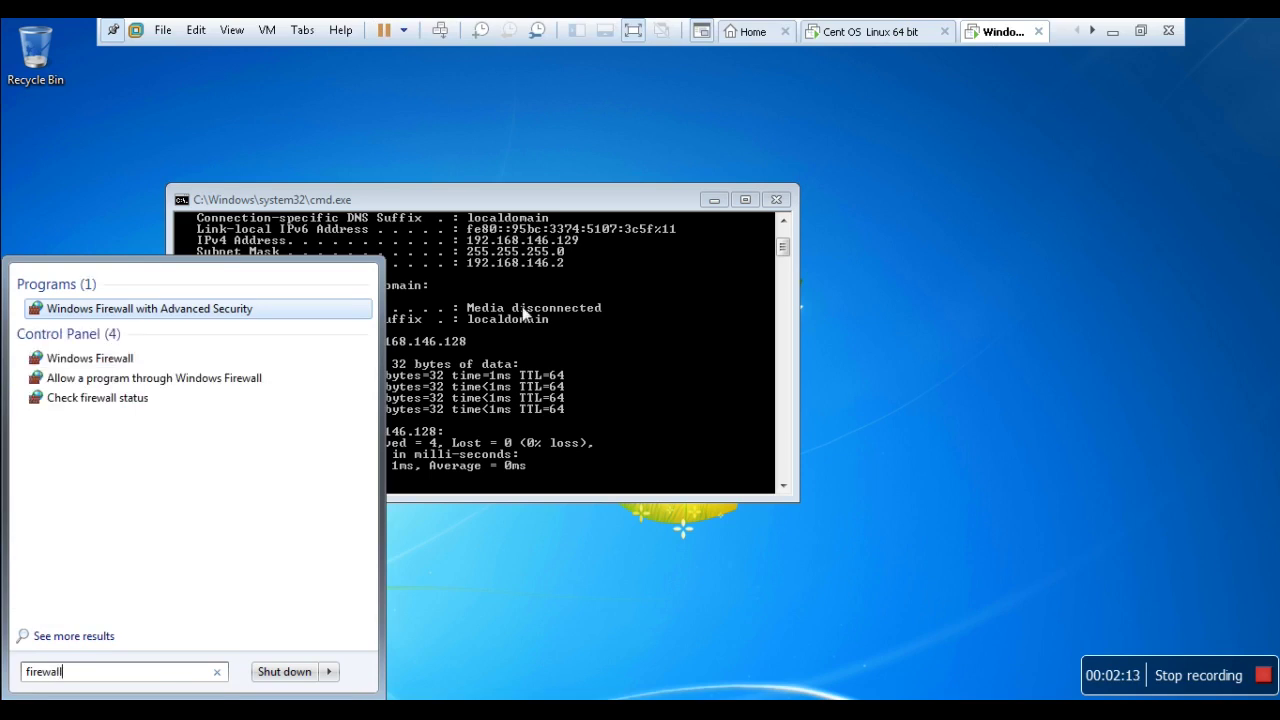
pyautogui.click(234, 400)
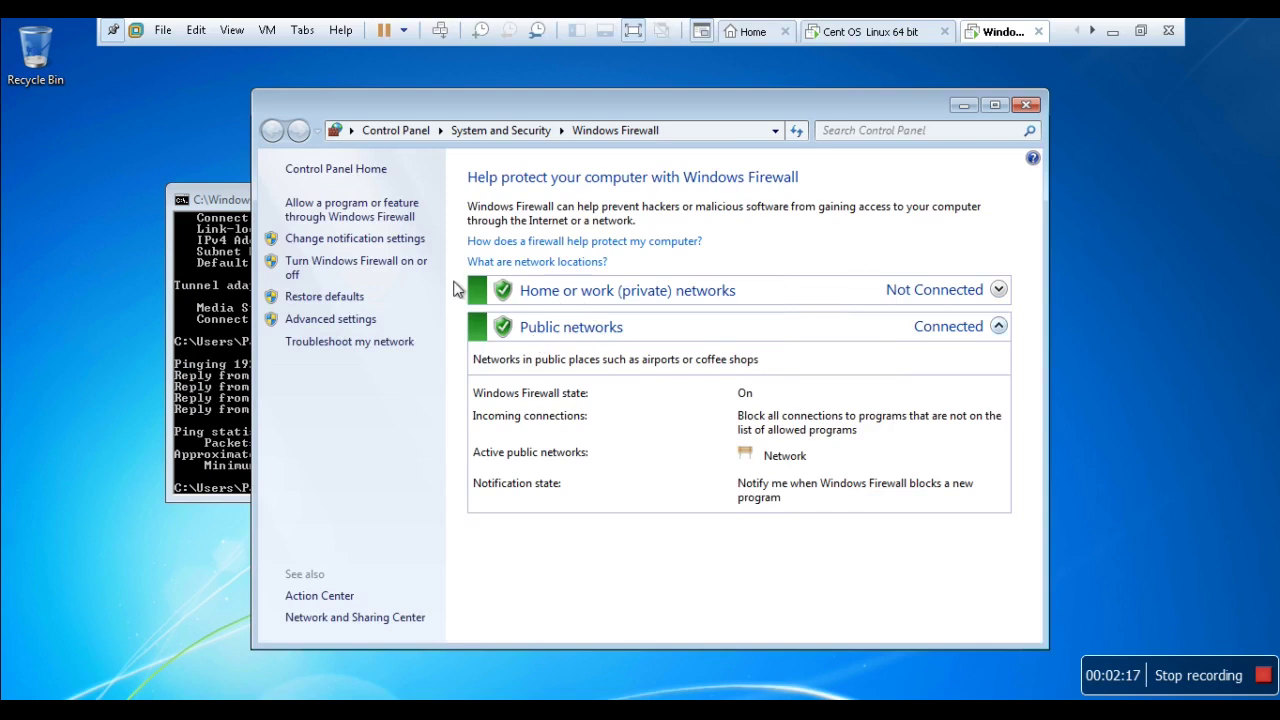
pyautogui.click(410, 272)
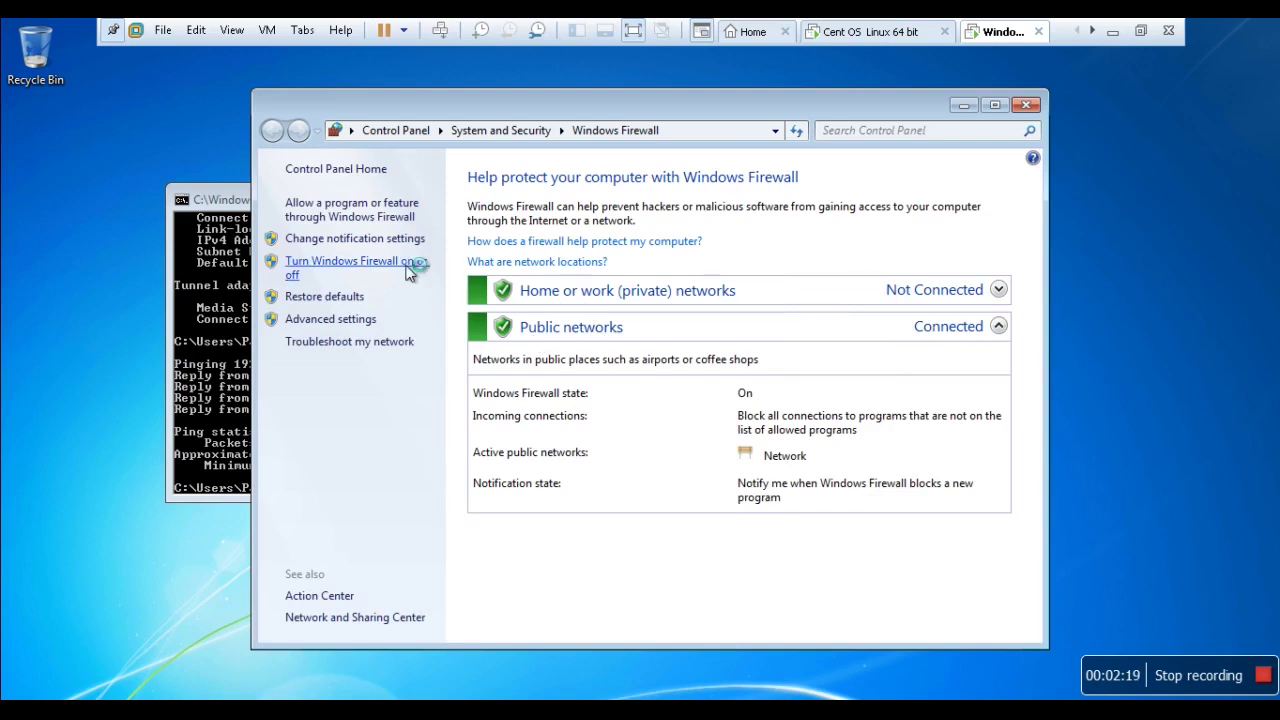
pyautogui.click(505, 323)
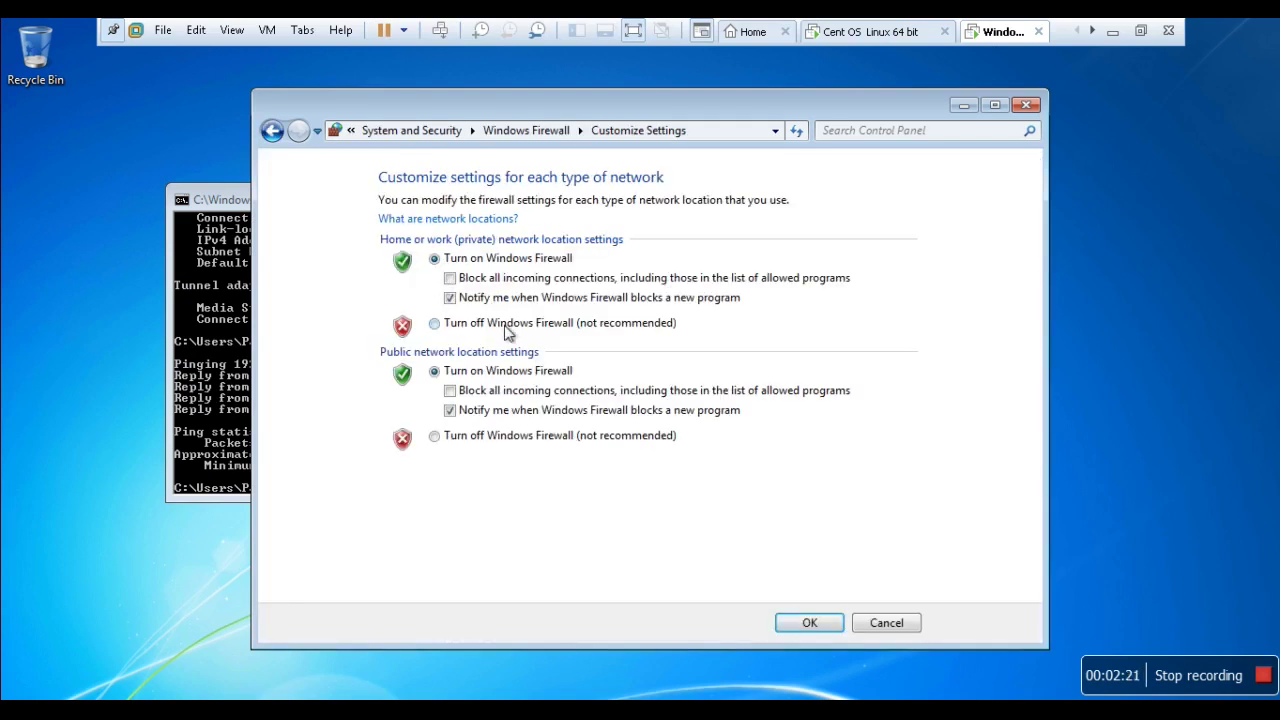
pyautogui.click(434, 435)
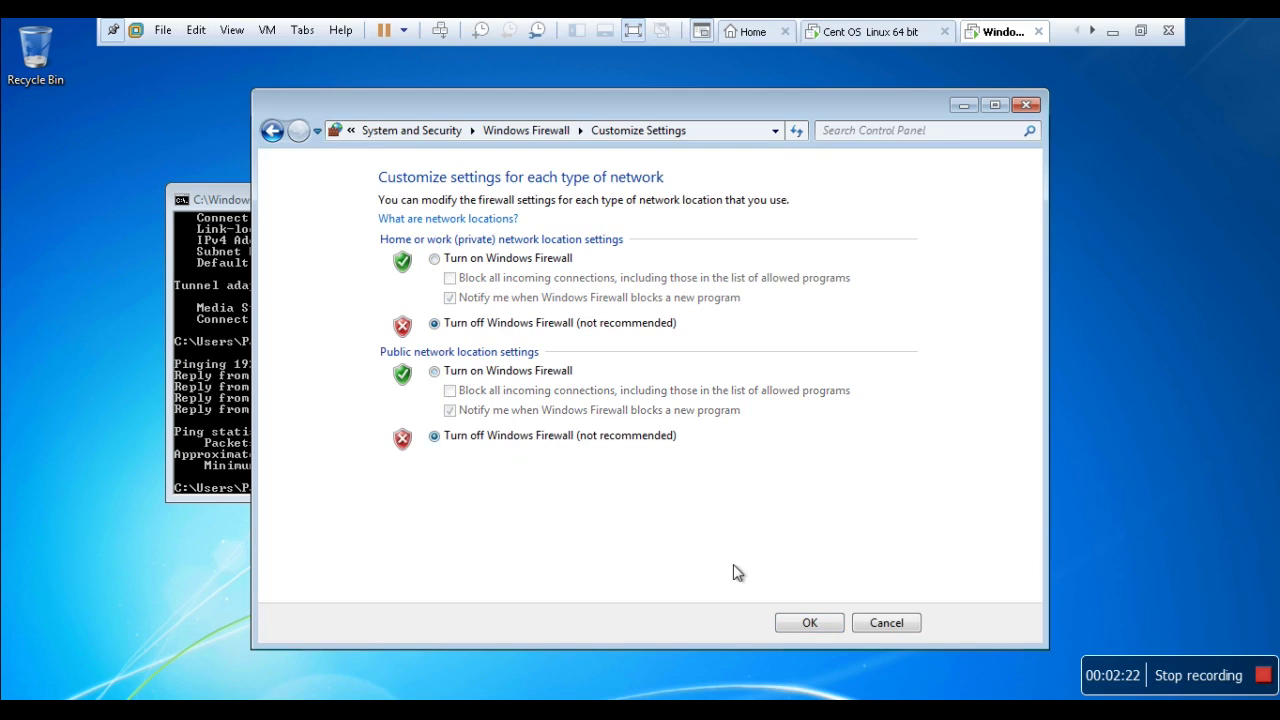
pyautogui.click(808, 628)
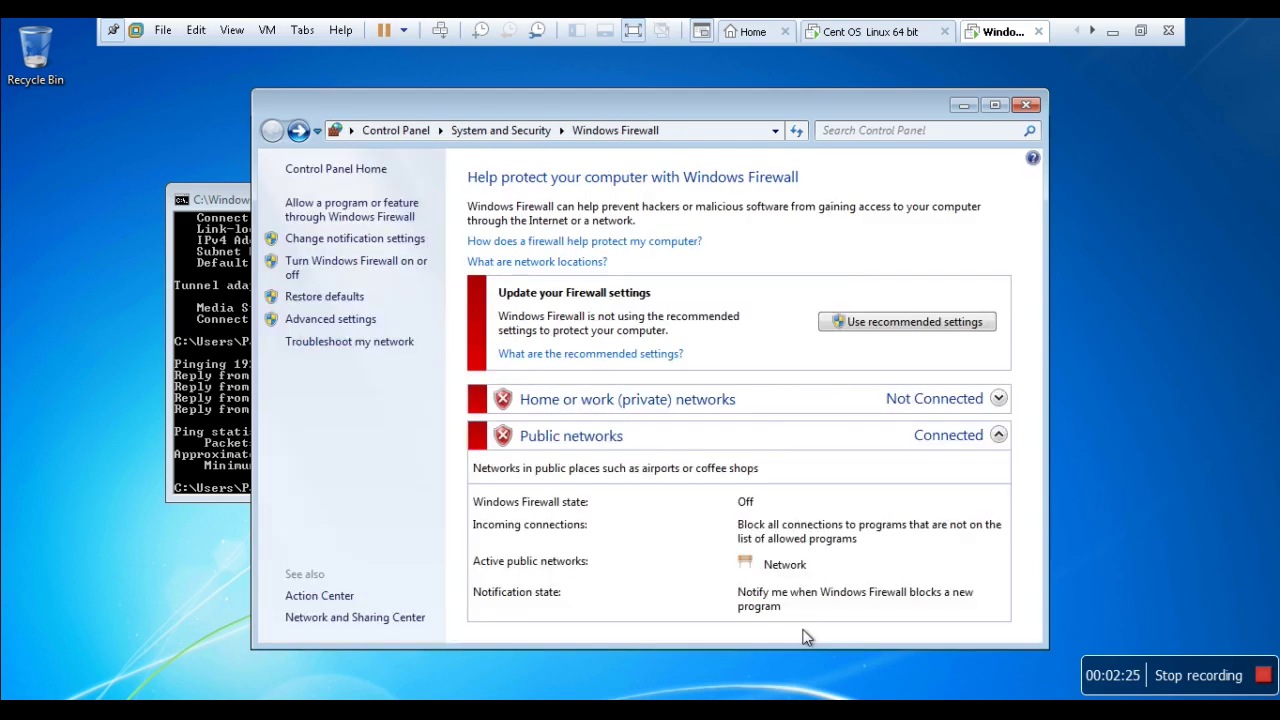
pyautogui.click(1026, 104)
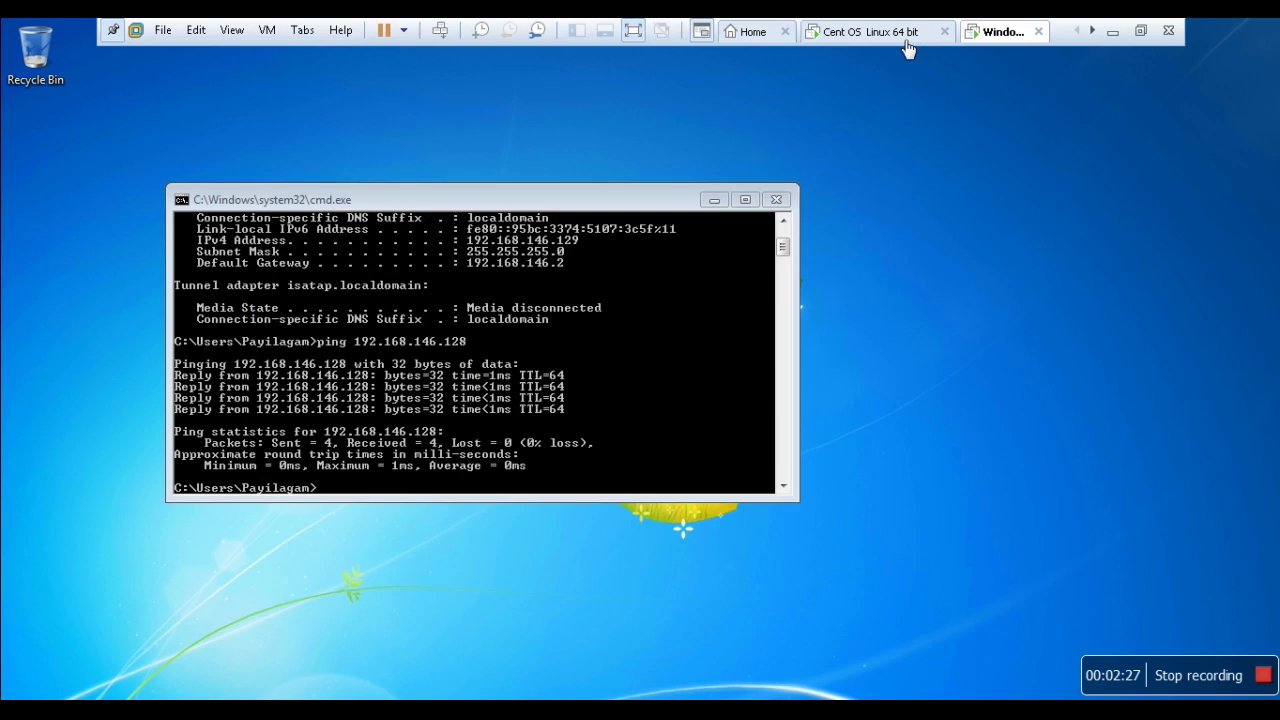
# Return to the CentOS terminal and repeat the ping to 192.168.146.129
pyautogui.click(899, 38)
pyautogui.click(628, 475)
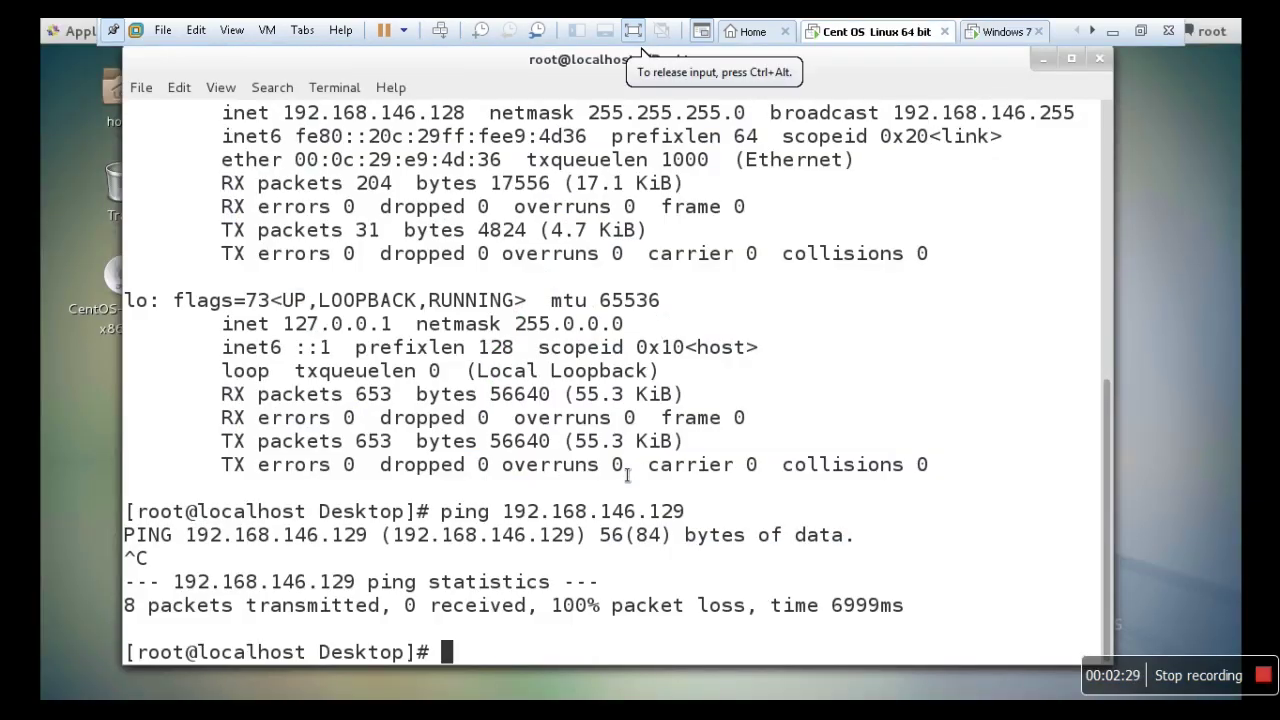
pyautogui.press('Up')
pyautogui.press('Return')
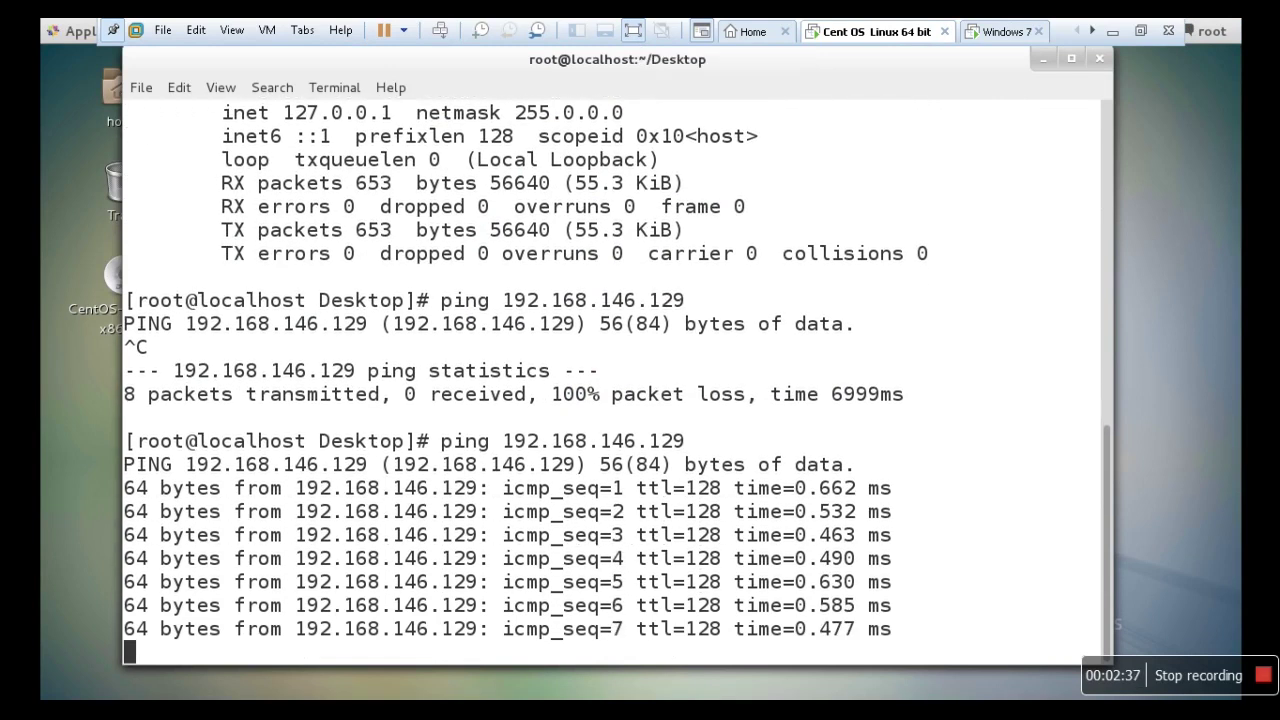
# Stop the running ping in the CentOS terminal and switch to the Windows 7 virtual machine
pyautogui.hotkey('ctrl', 'c')
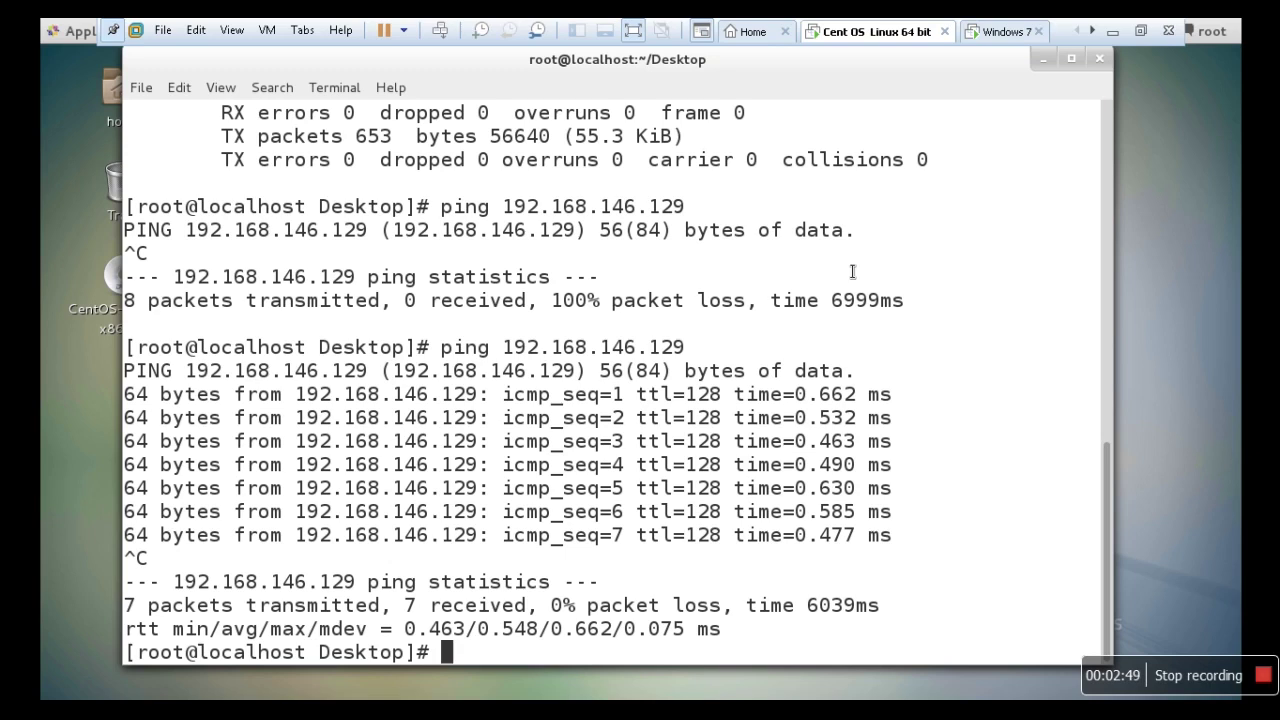
pyautogui.click(1006, 32)
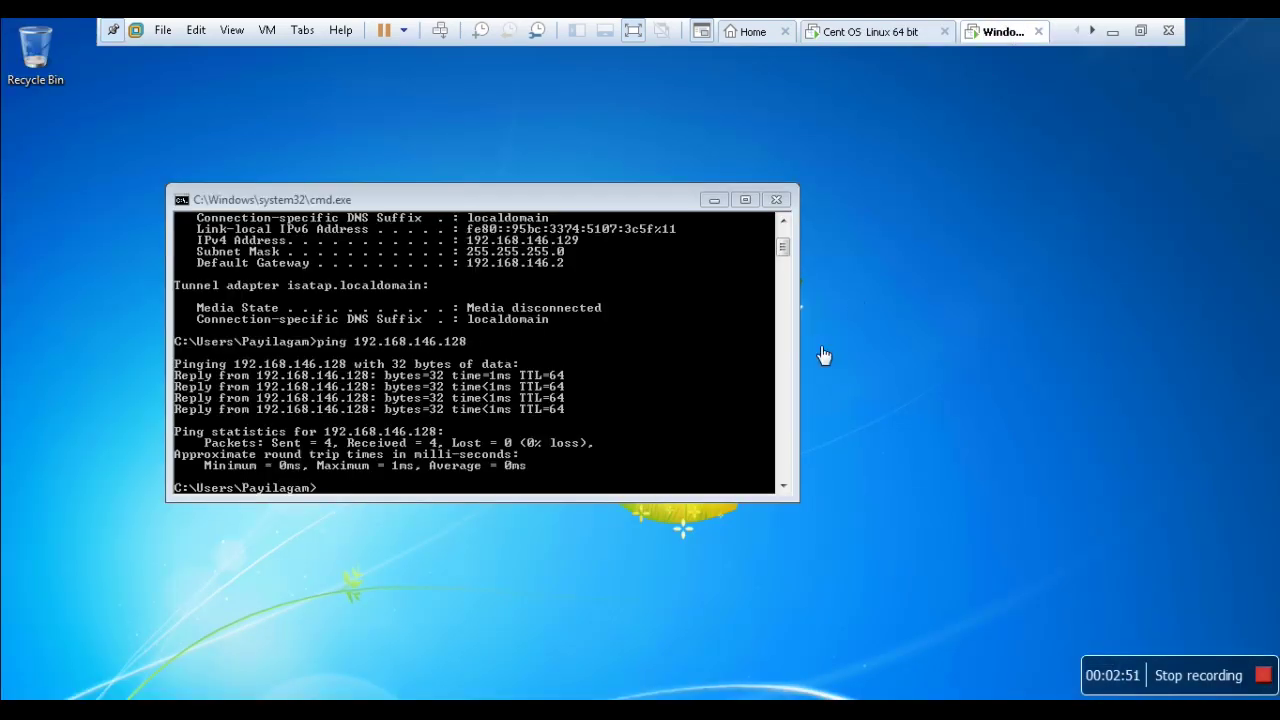
# Open Notepad in the Windows 7 virtual machine and note Linux VM = 192.168.20.10 and Wind VM = 192.168.20.20
pyautogui.press('super+r')
pyautogui.press('BackSpace')
pyautogui.write('notepad')
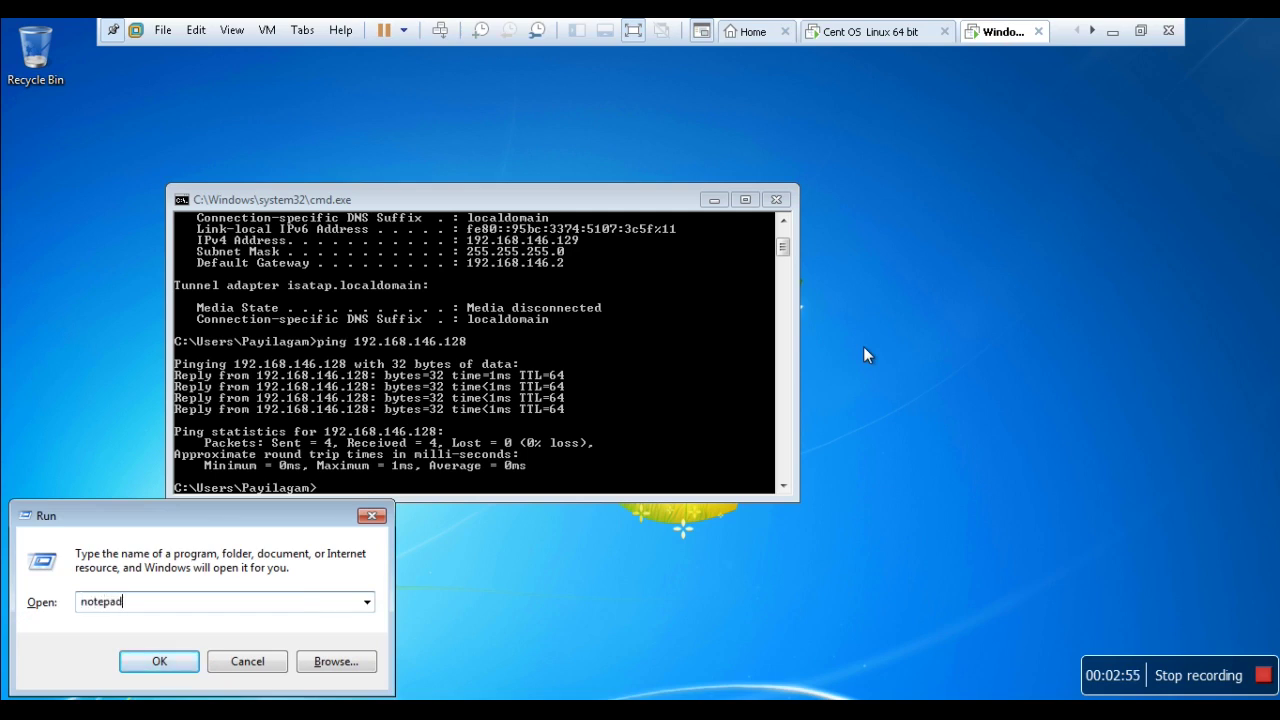
pyautogui.press('Return')
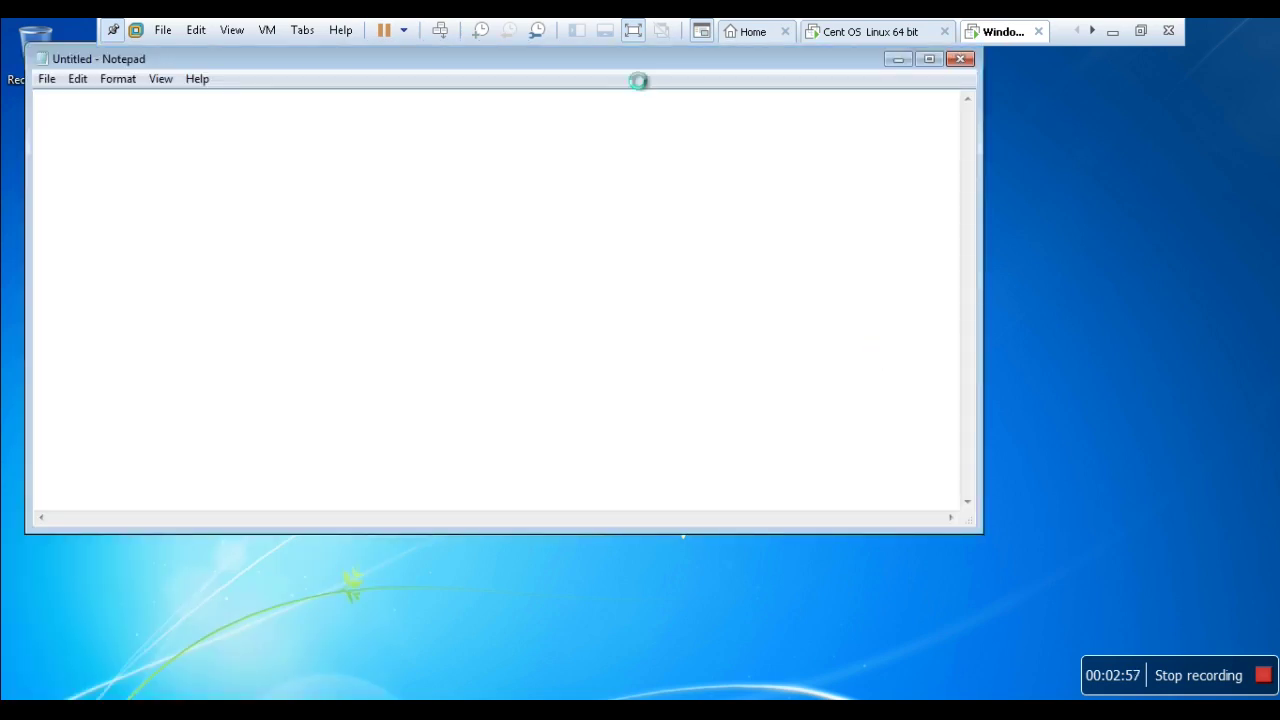
pyautogui.moveTo(605, 65); pyautogui.dragTo(822, 117)
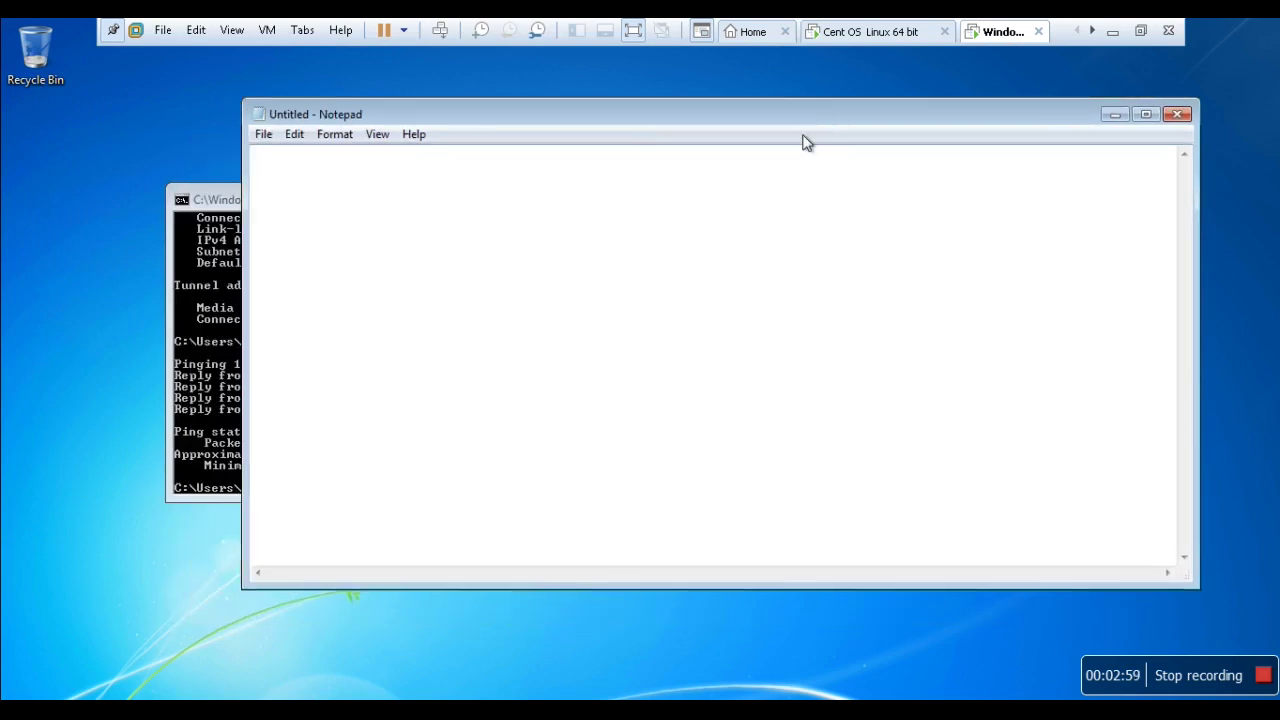
pyautogui.write('Linux VM = 192.168')
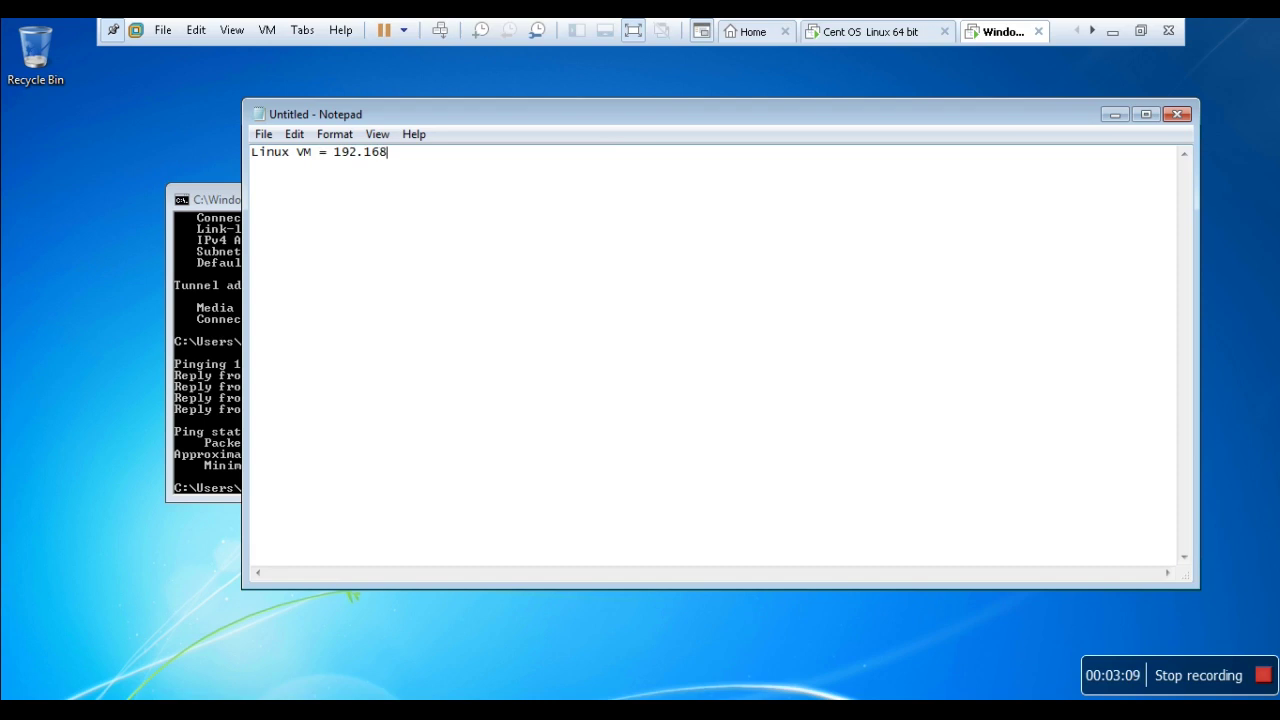
pyautogui.write('.20.10')
pyautogui.press('Return')
pyautogui.write('Wind VM  = 192')
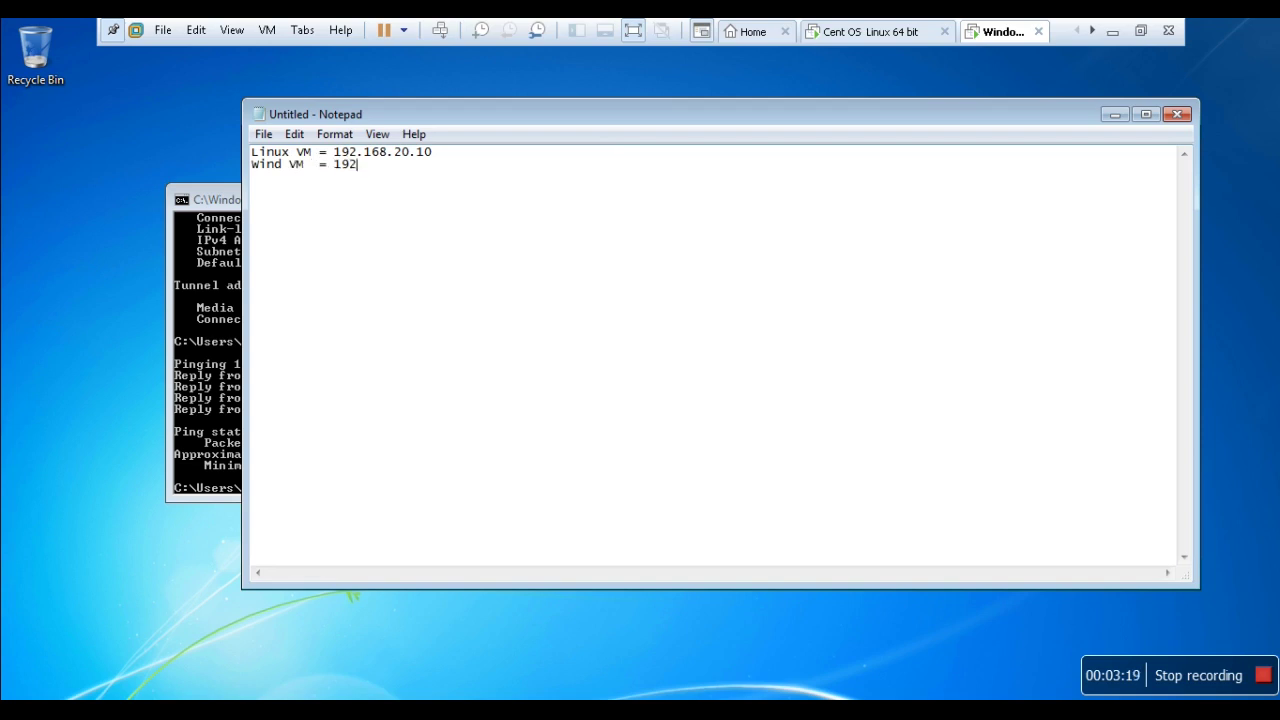
pyautogui.write('.168.20.20')
# Leave full-screen mode and open the Virtual Network Editor with administrator privileges, allowing it to make changes
pyautogui.click(1138, 34)
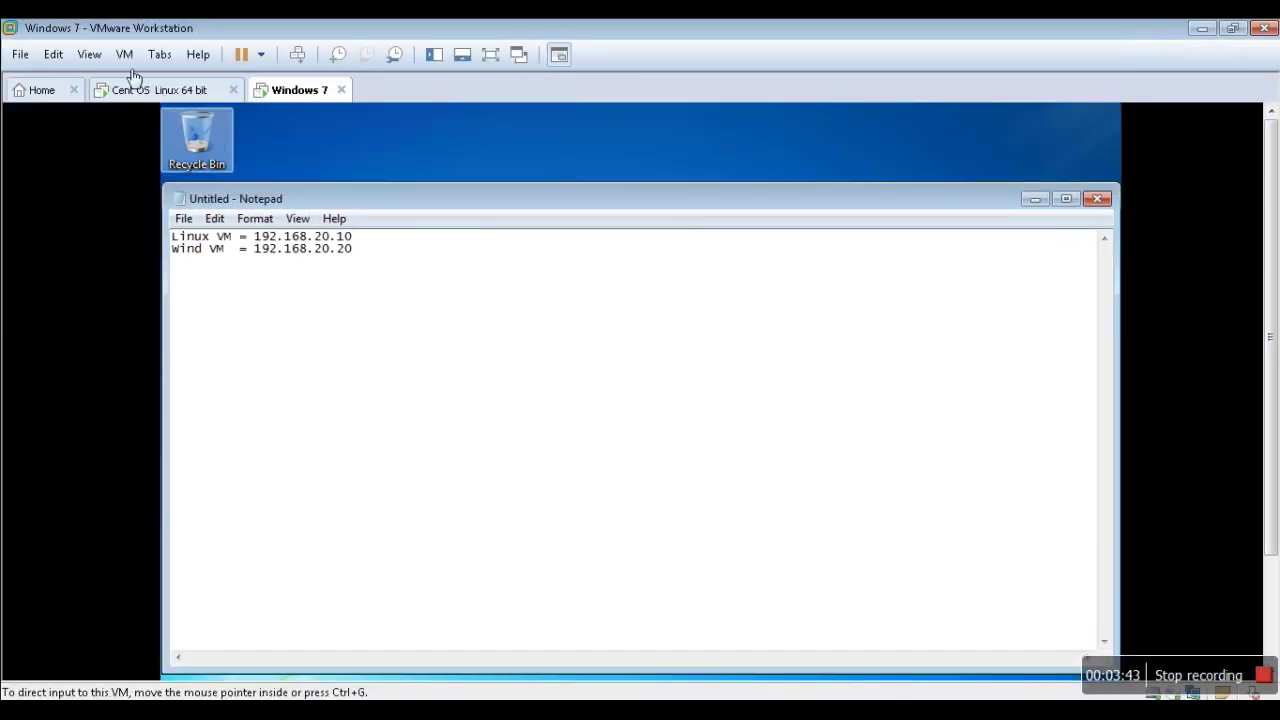
pyautogui.click(54, 55)
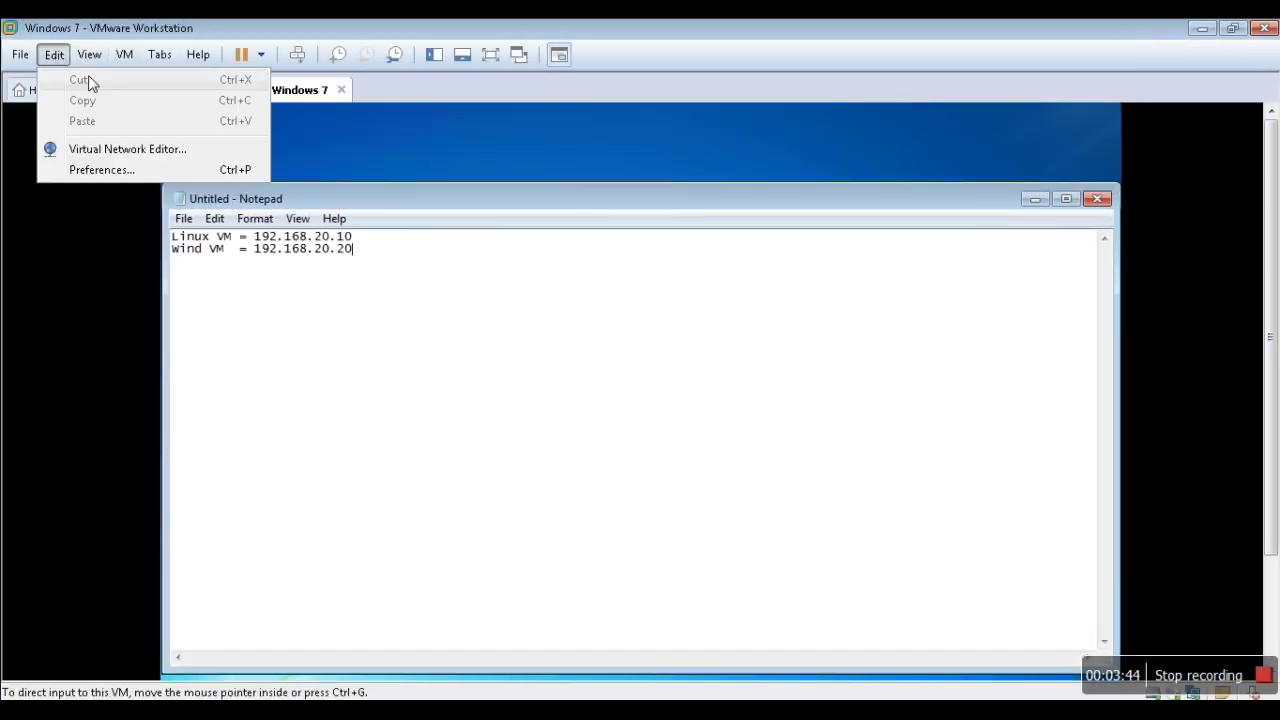
pyautogui.click(113, 150)
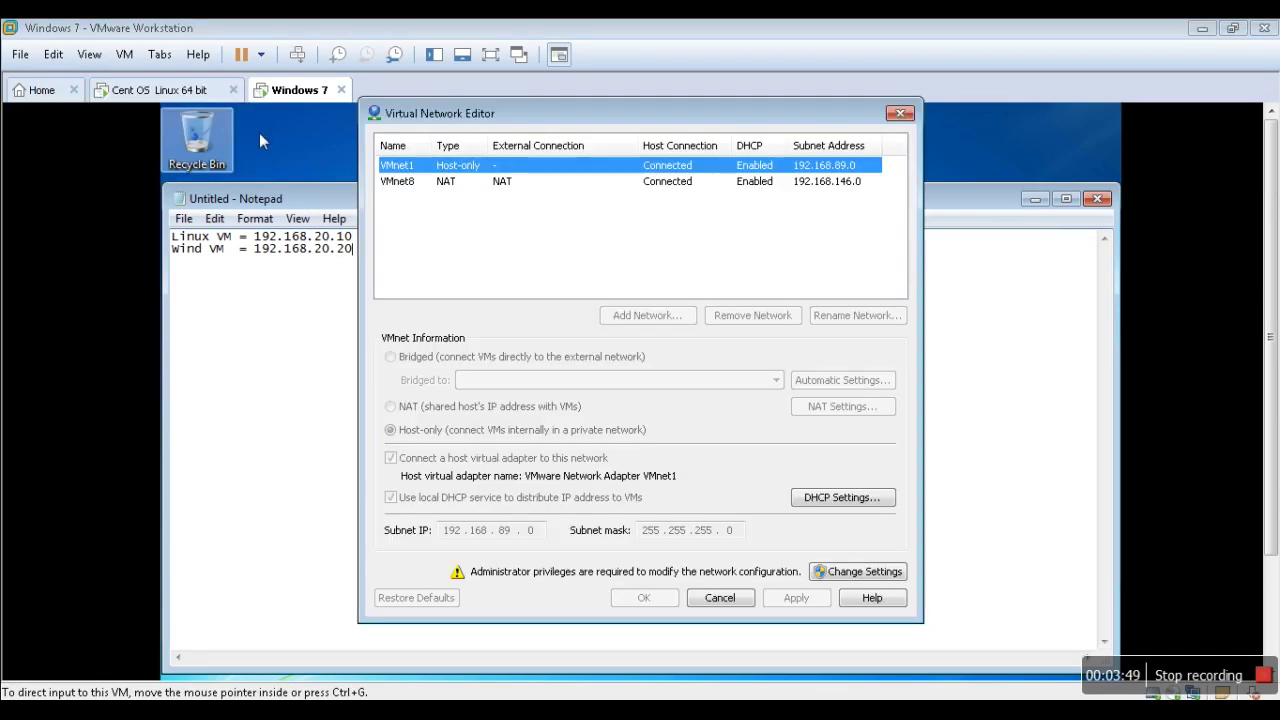
pyautogui.click(862, 575)
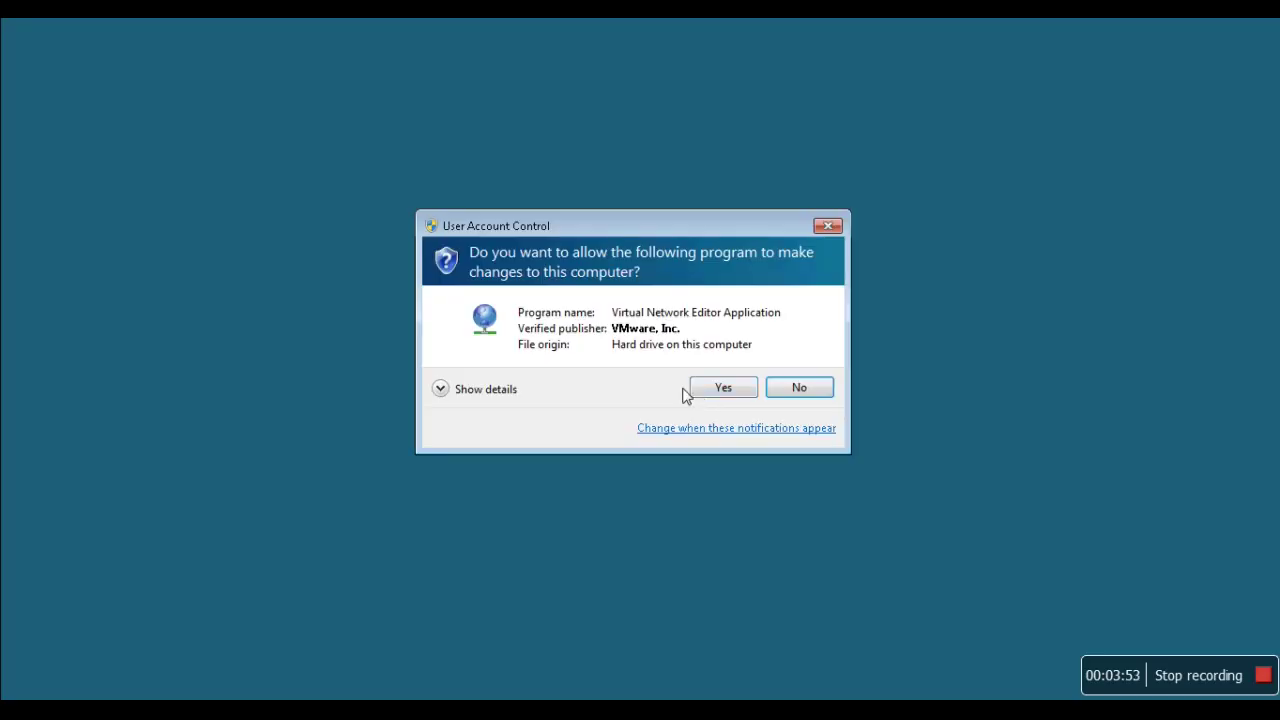
pyautogui.click(710, 390)
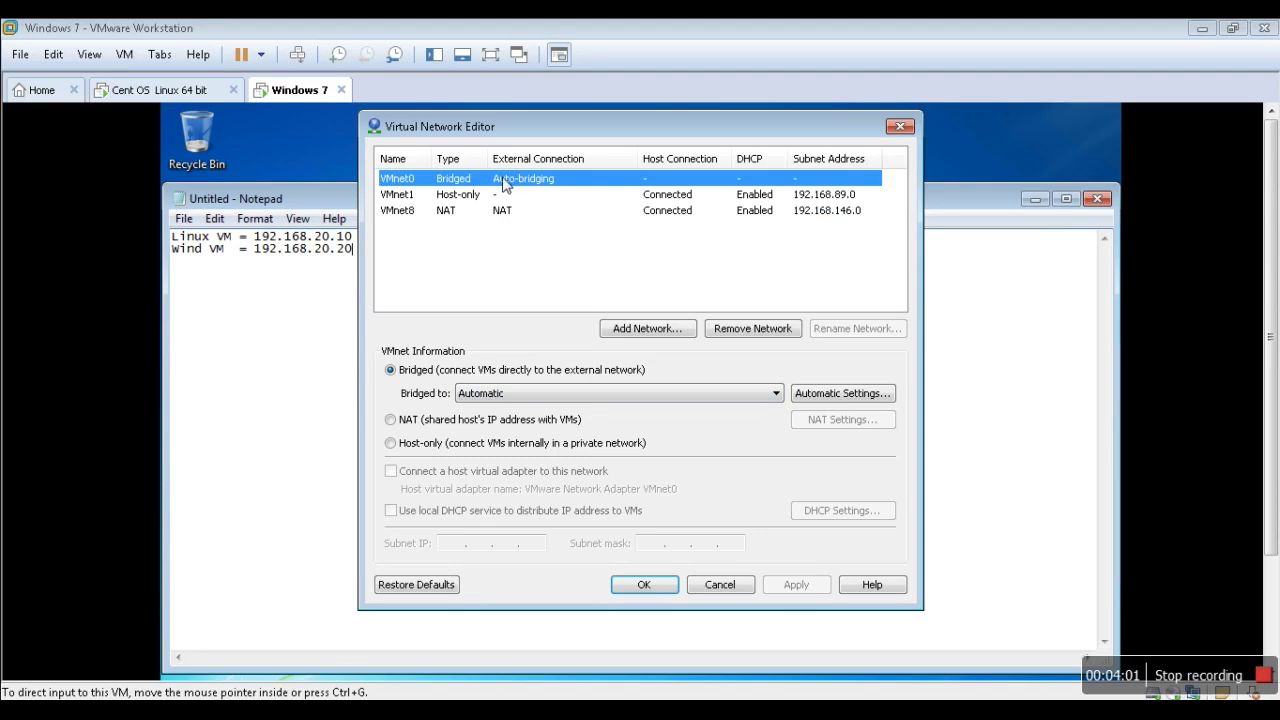
# Disable the local DHCP service for the VMnet8 NAT network, set its subnet IP to 192.168.20.0, and save the changes
pyautogui.click(467, 197)
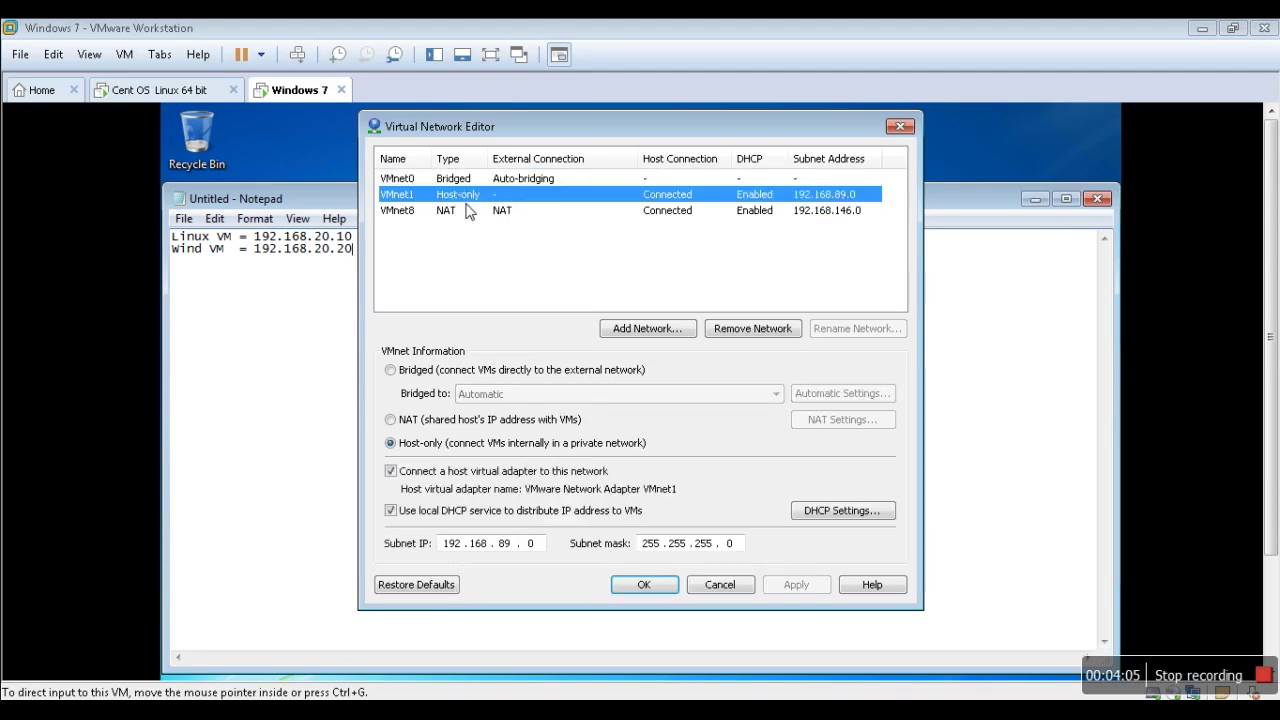
pyautogui.click(467, 211)
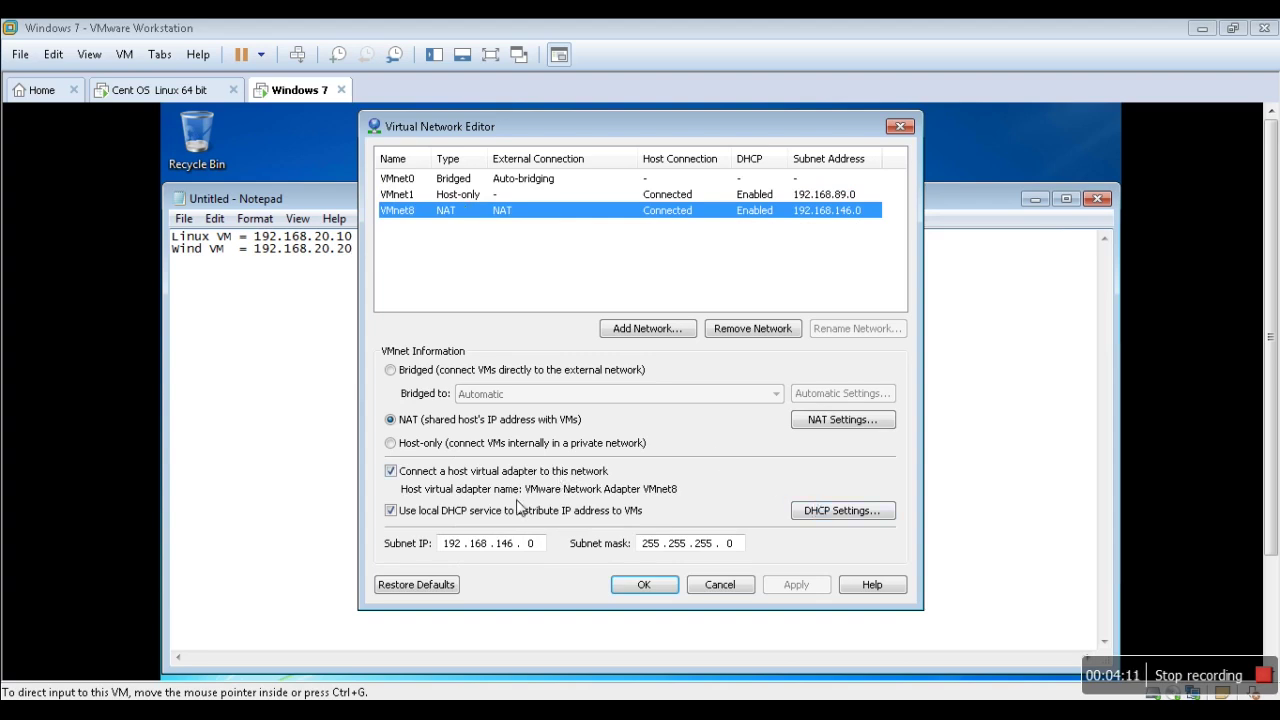
pyautogui.click(578, 514)
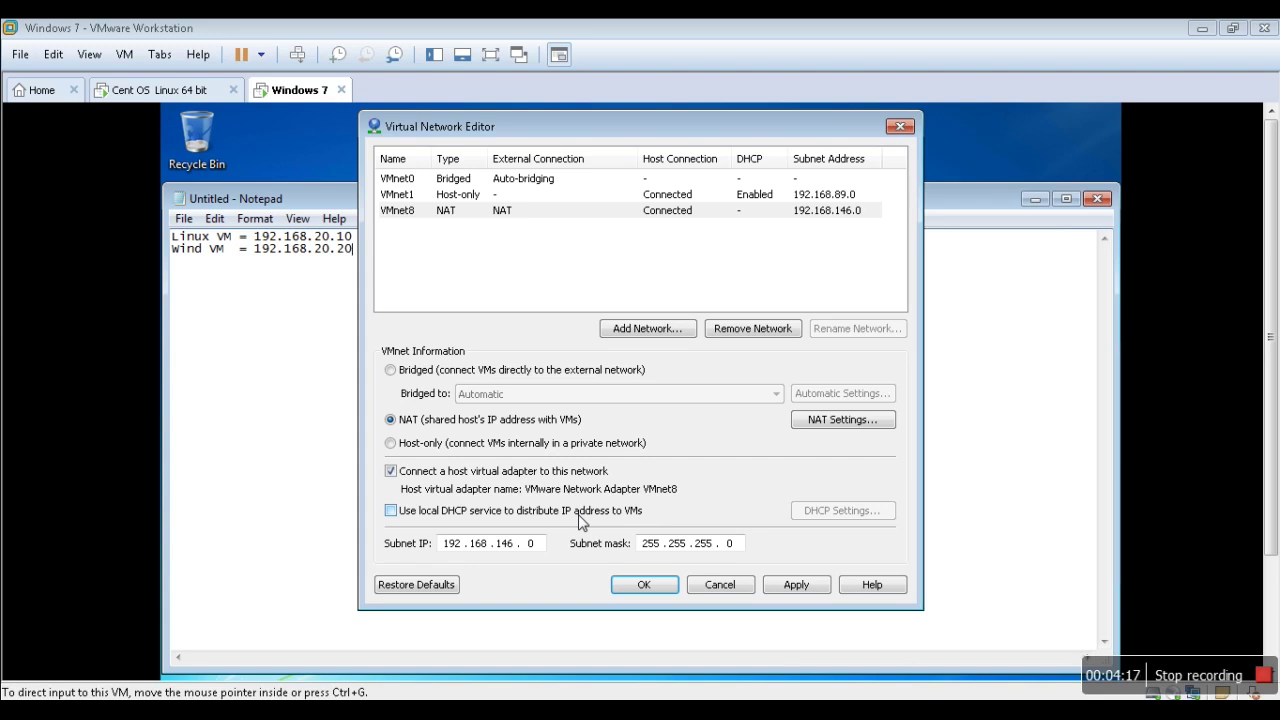
pyautogui.click(522, 545)
pyautogui.press('BackSpace')
pyautogui.press('BackSpace')
pyautogui.press('BackSpace')
pyautogui.write('20')
pyautogui.click(827, 583)
pyautogui.click(675, 594)
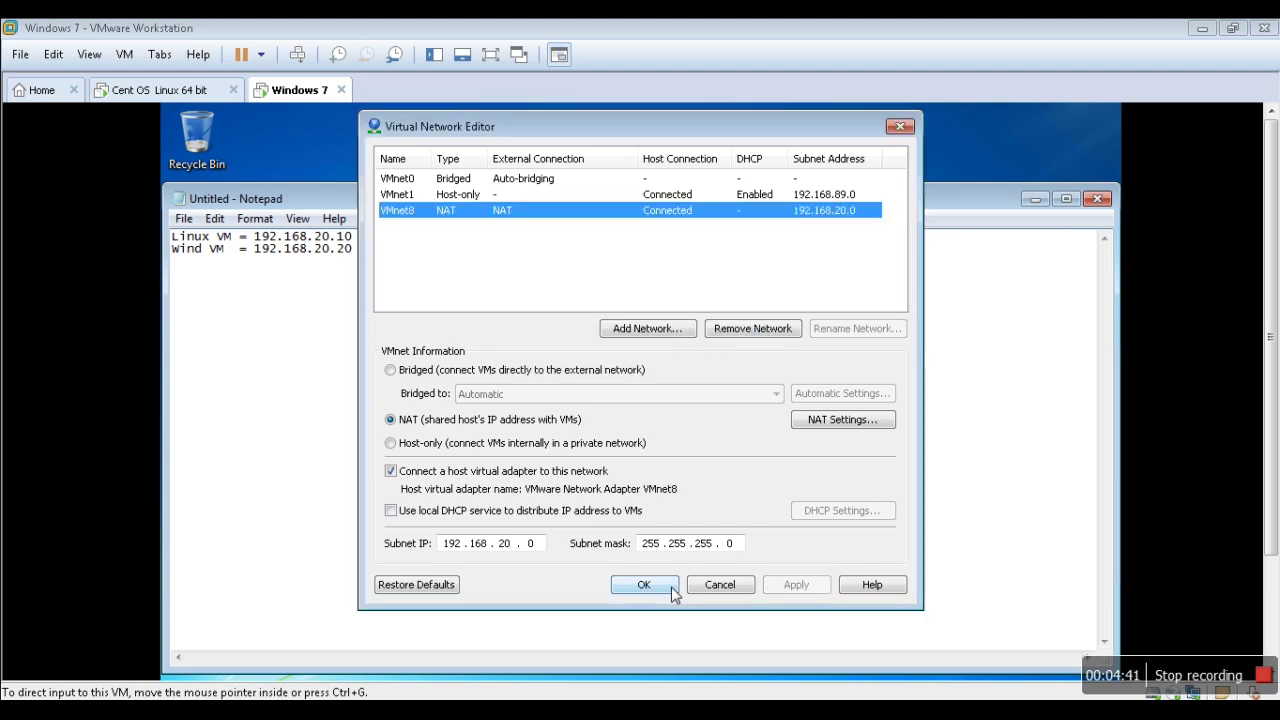
pyautogui.click(673, 594)
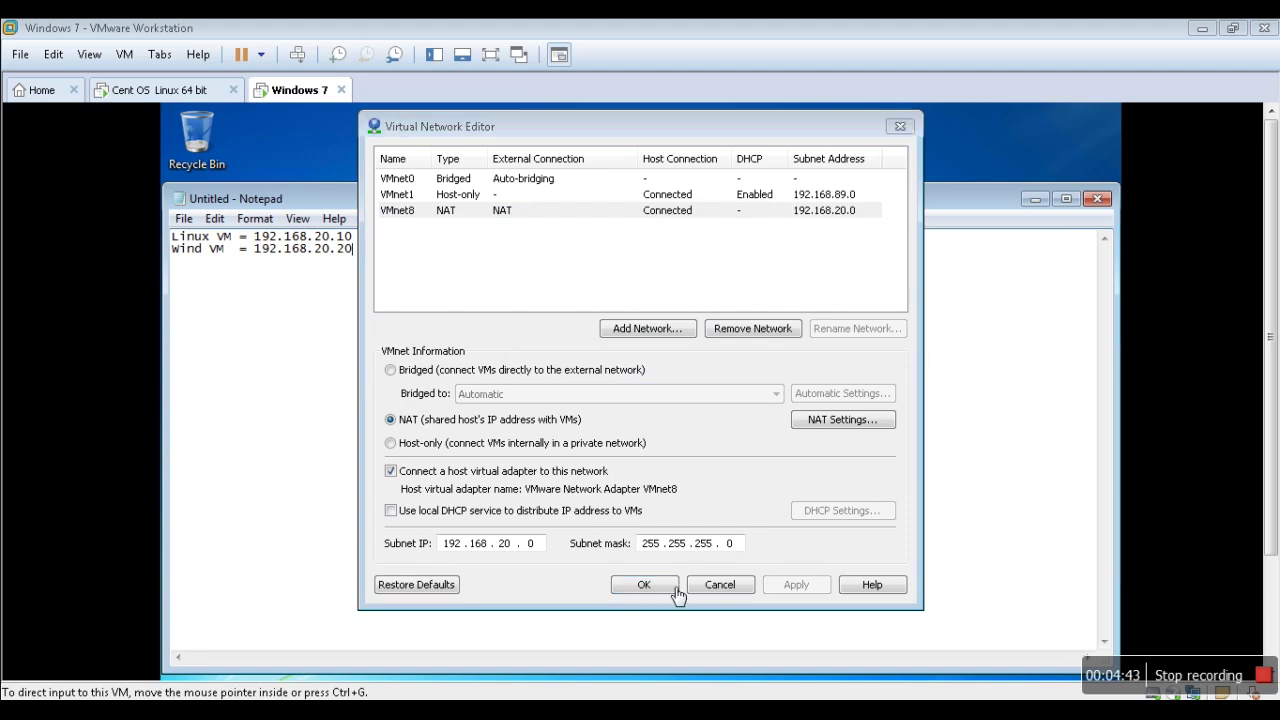
# Minimize VMware Workstation and open the host computer's network adapter settings from the Network and Sharing Center
pyautogui.click(1204, 28)
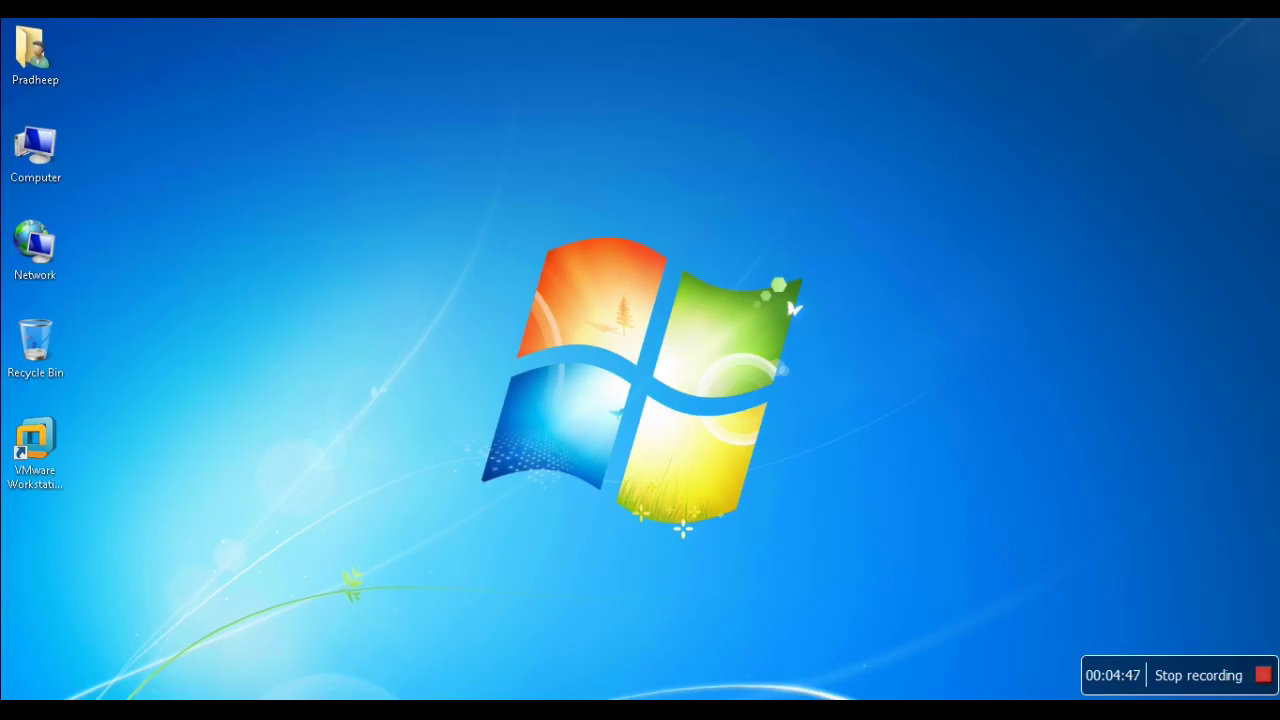
pyautogui.rightClick(1028, 699)
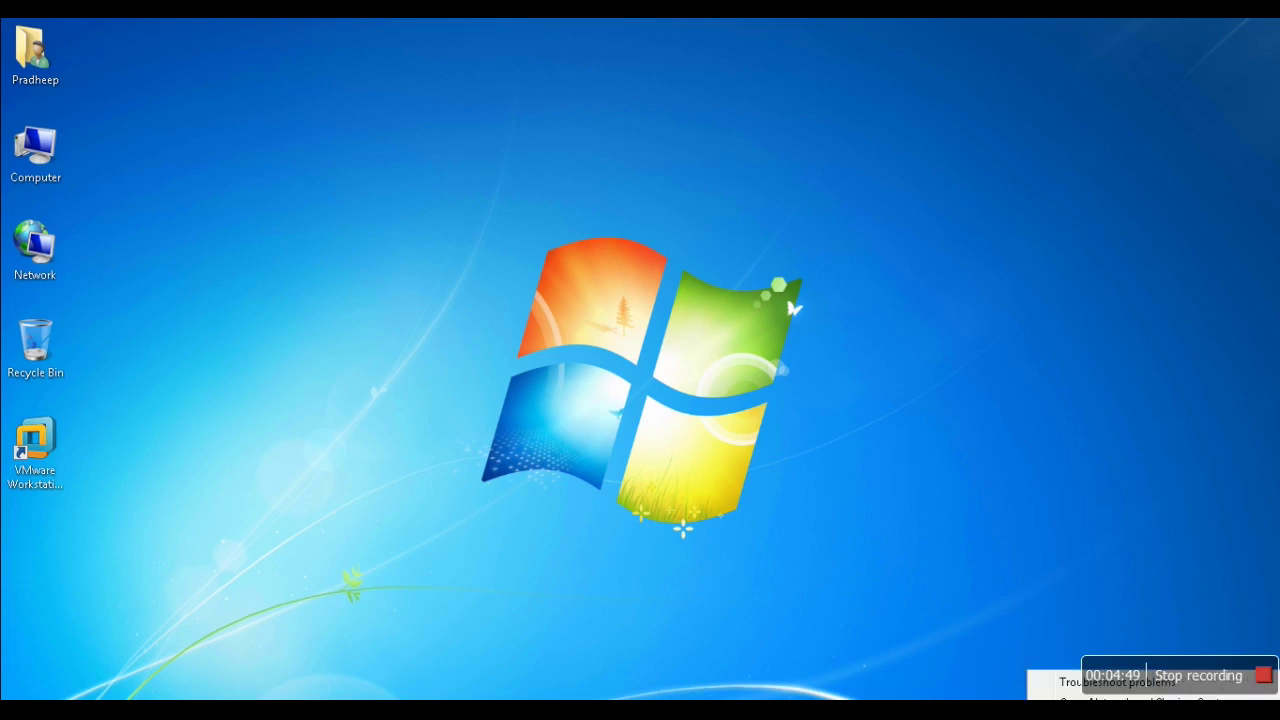
pyautogui.click(1130, 698)
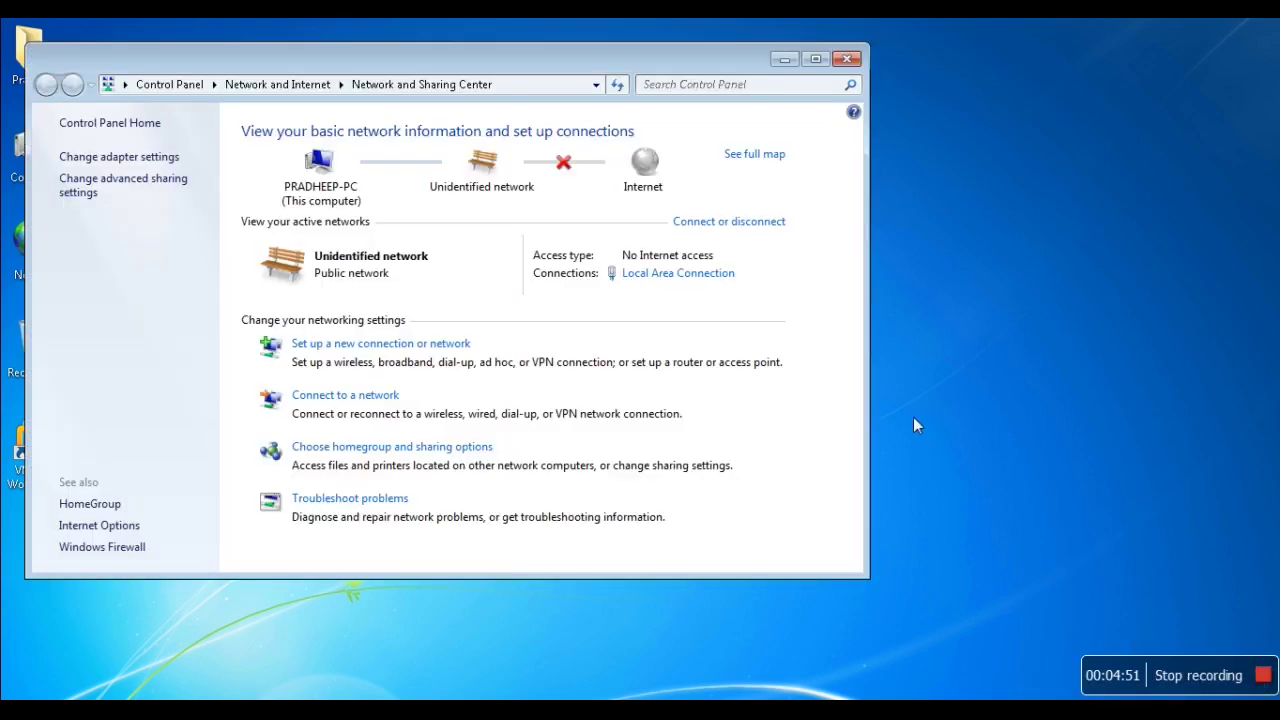
pyautogui.click(168, 158)
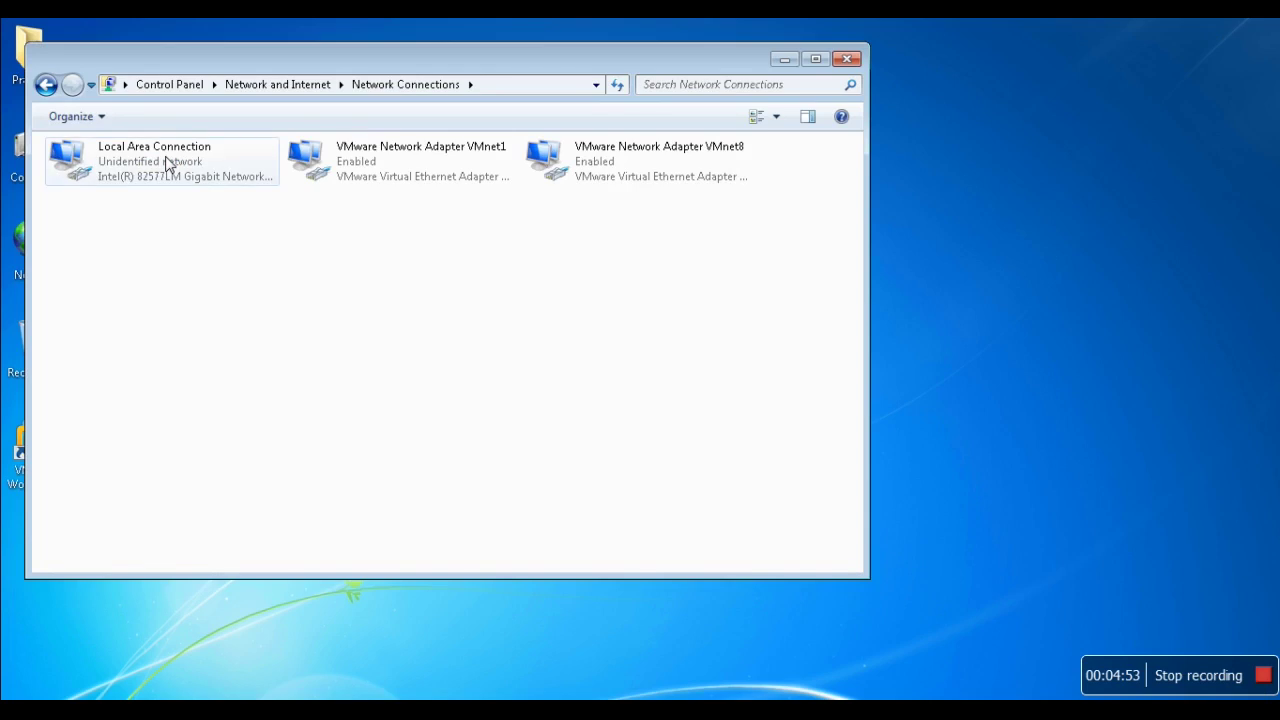
# Set the IPv4 address of the host's VMware Network Adapter VMnet8 to 192.168.20.100 and confirm its properties
pyautogui.click(647, 175)
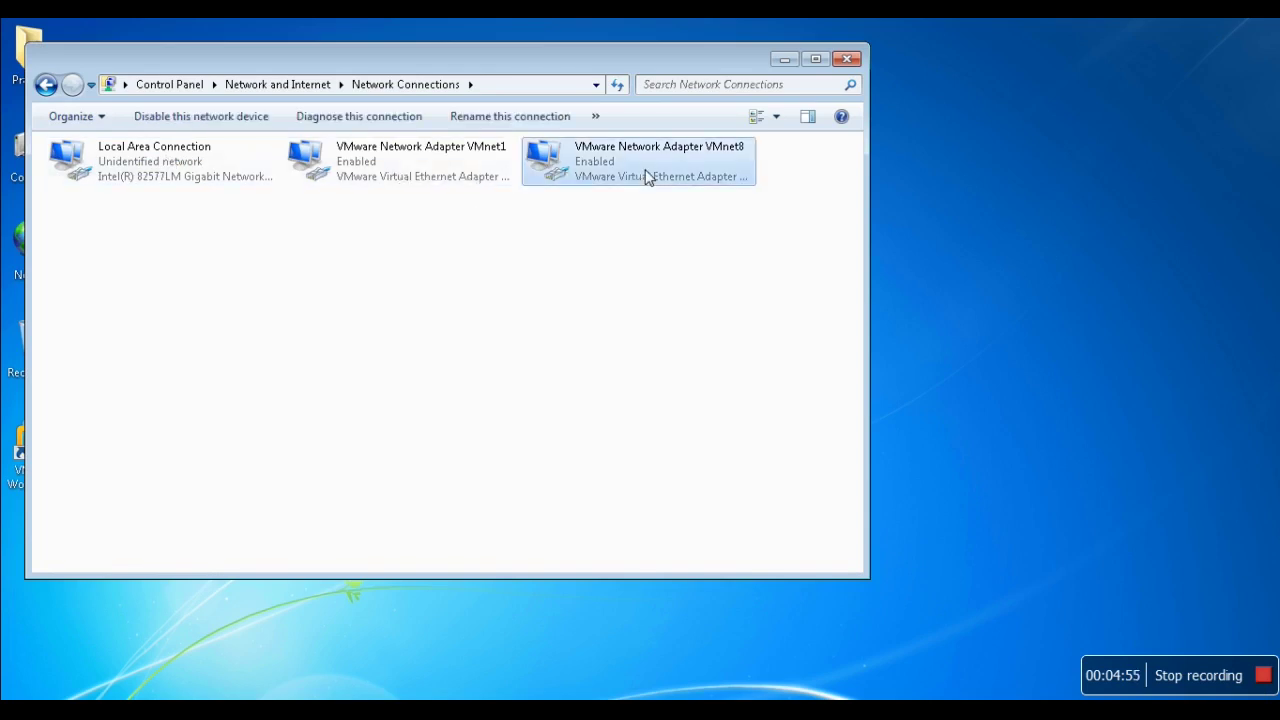
pyautogui.rightClick(651, 177)
pyautogui.click(716, 352)
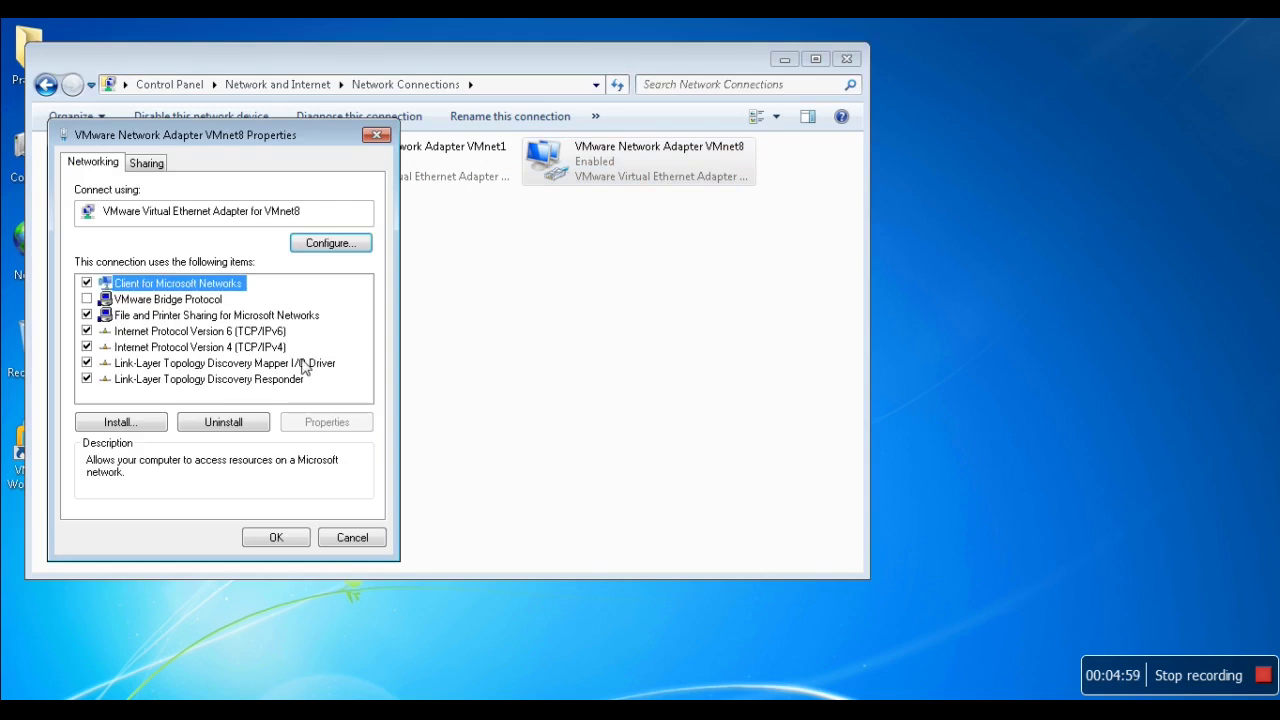
pyautogui.doubleClick(277, 349)
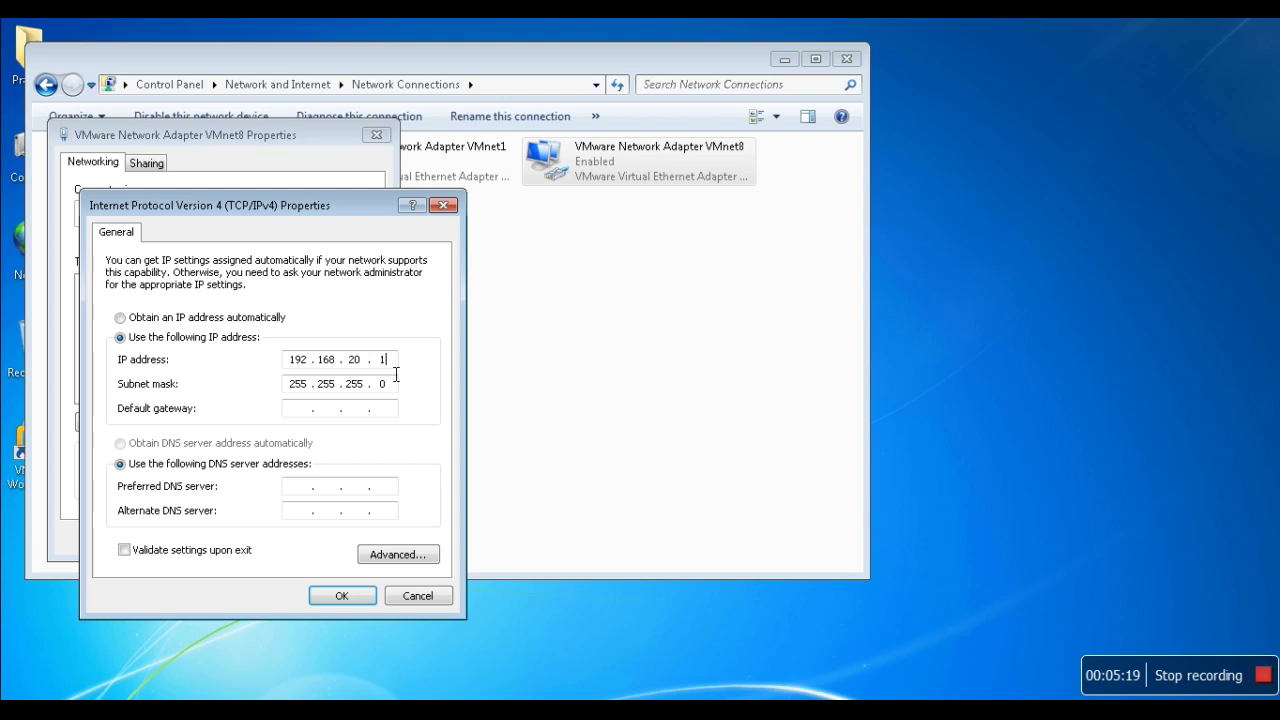
pyautogui.write('00')
pyautogui.click(344, 596)
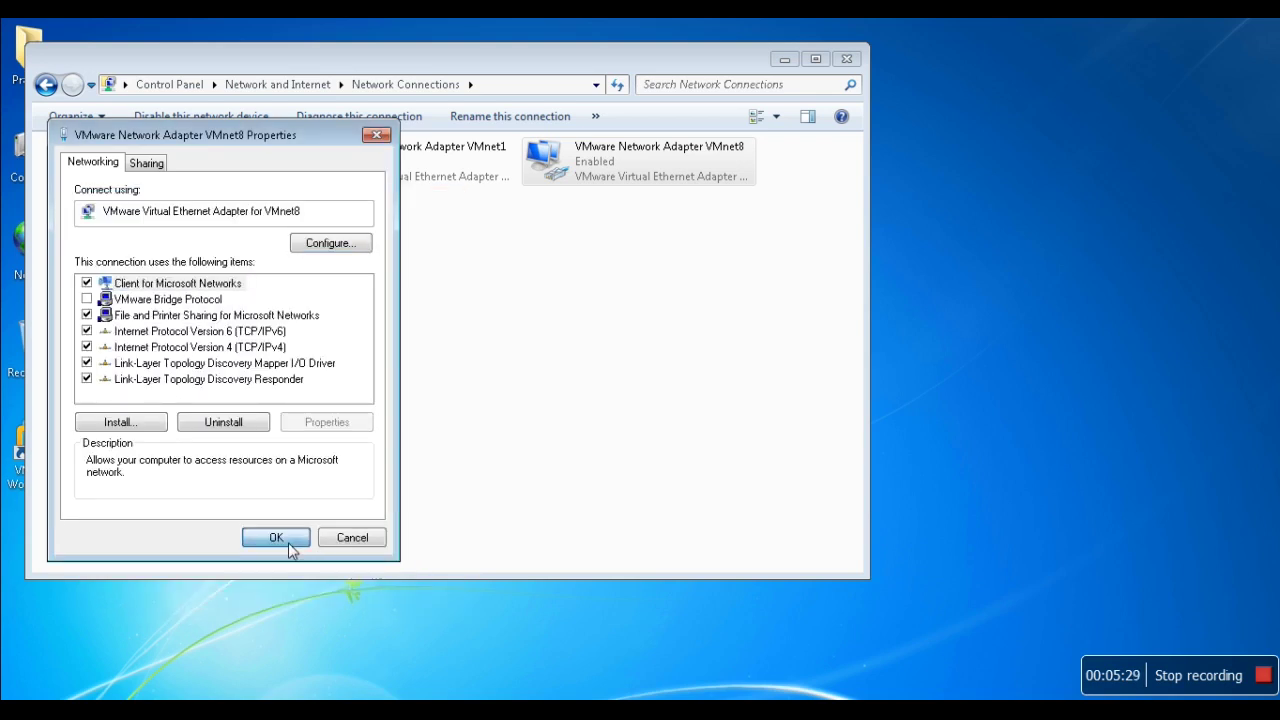
pyautogui.click(288, 542)
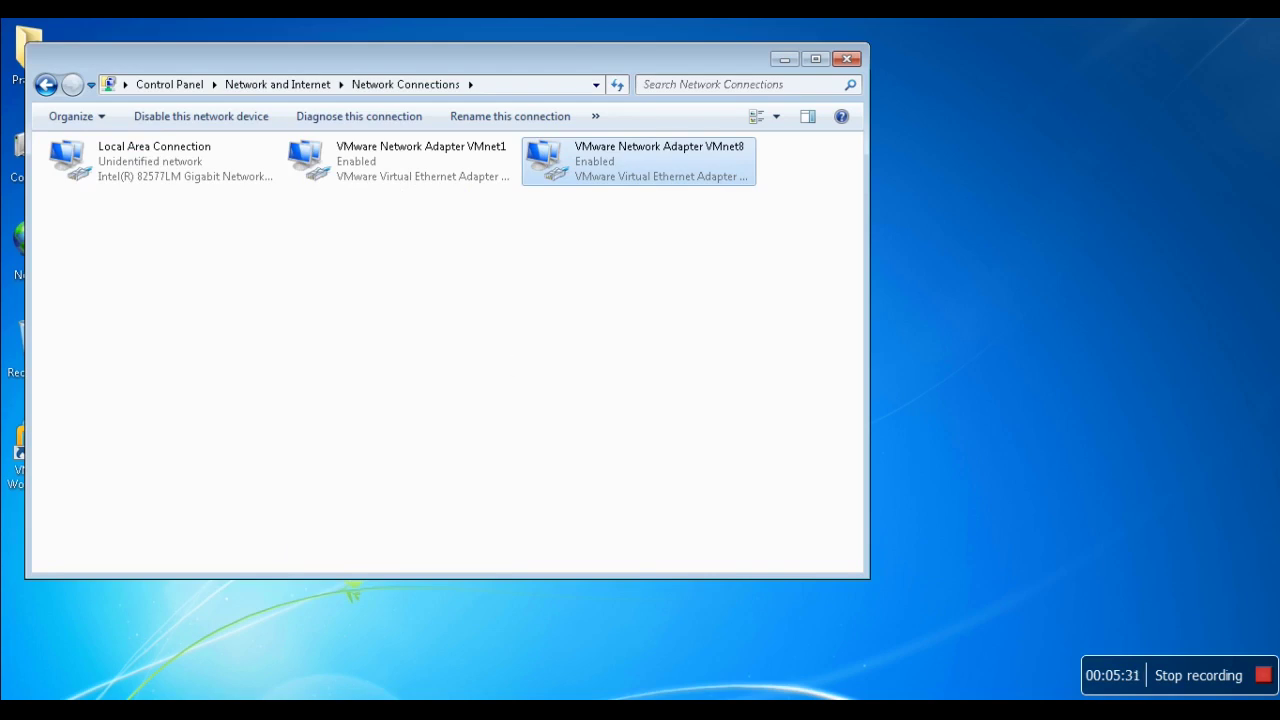
# Return to the Windows 7 virtual machine in full-screen mode and close the Notepad note without saving
pyautogui.click(258, 710)
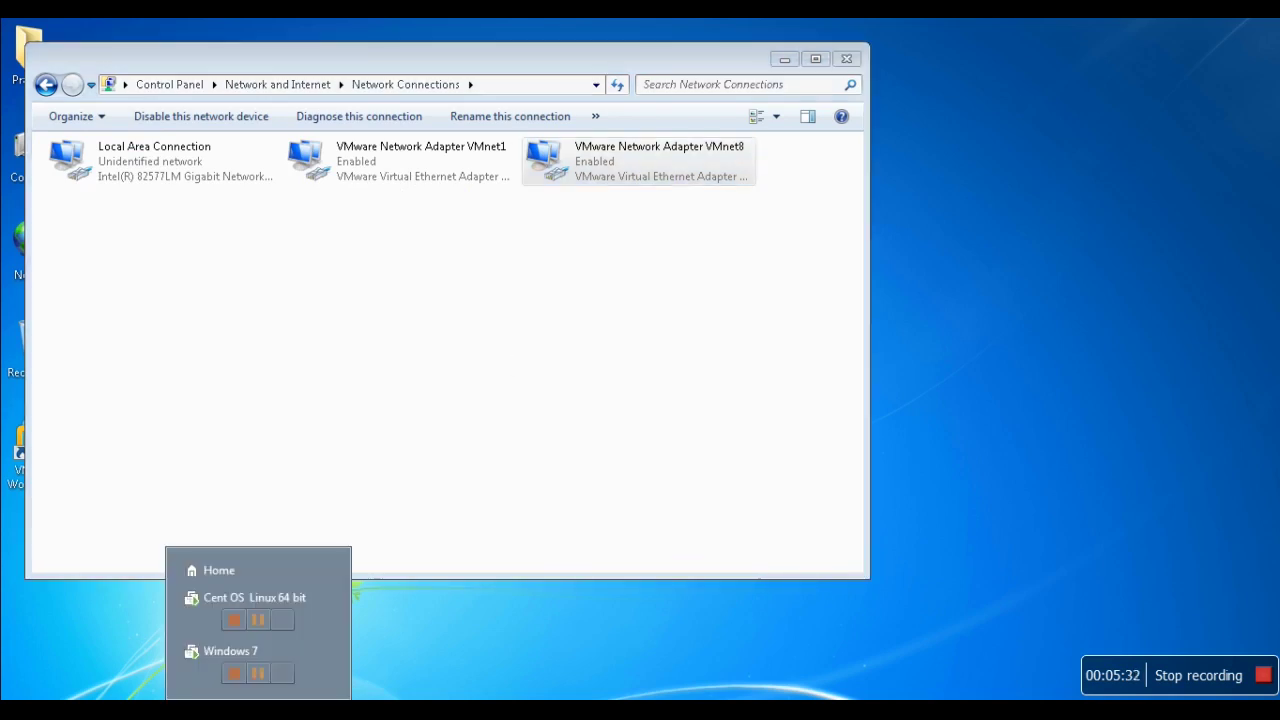
pyautogui.click(313, 661)
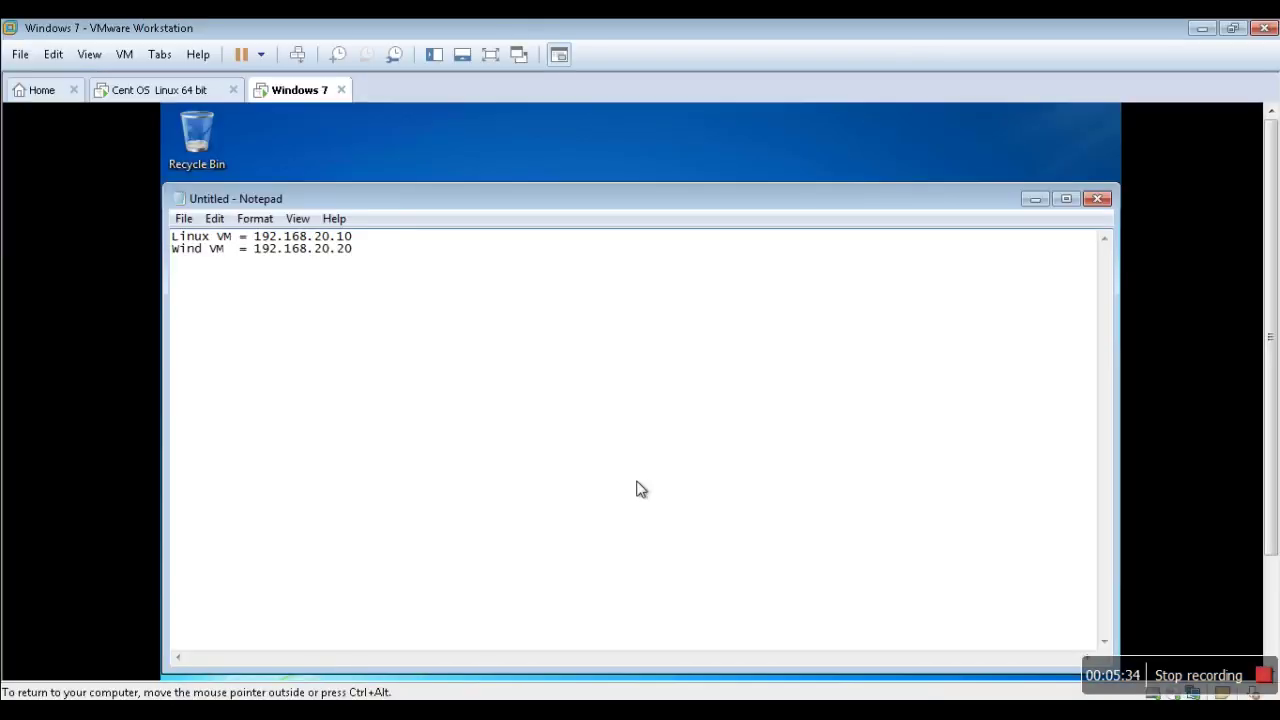
pyautogui.click(490, 55)
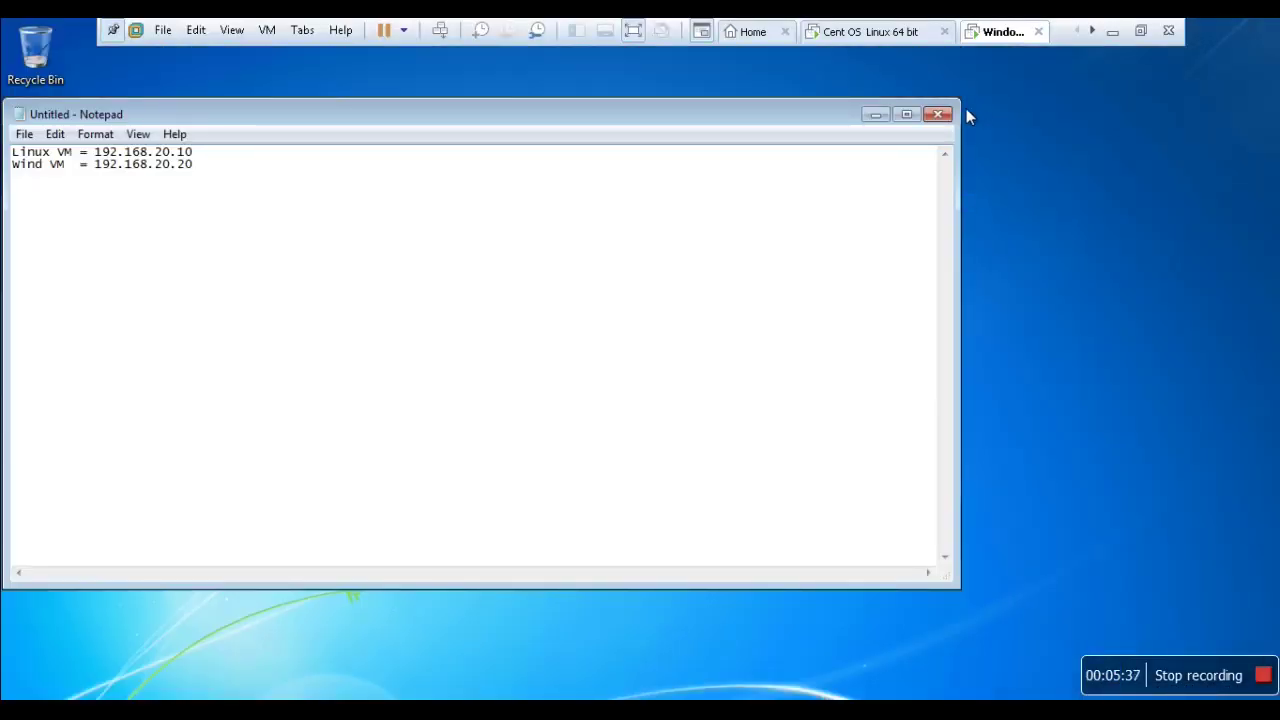
pyautogui.click(940, 115)
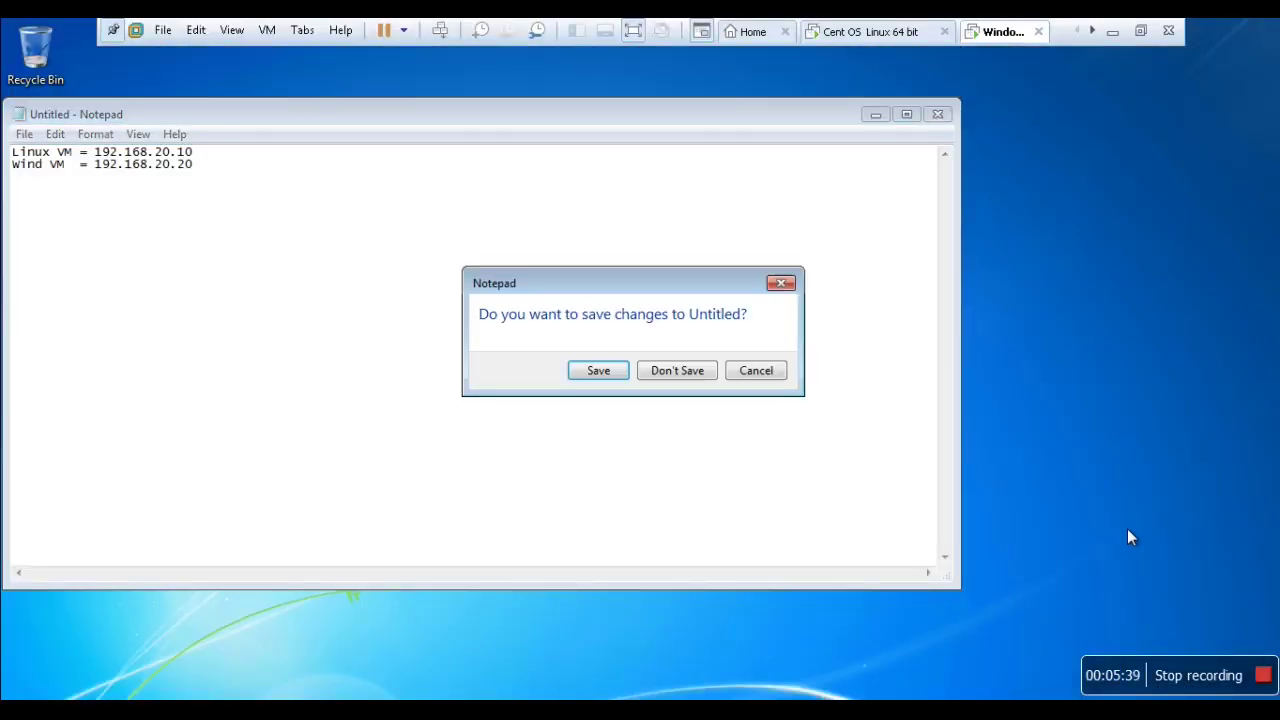
pyautogui.click(680, 371)
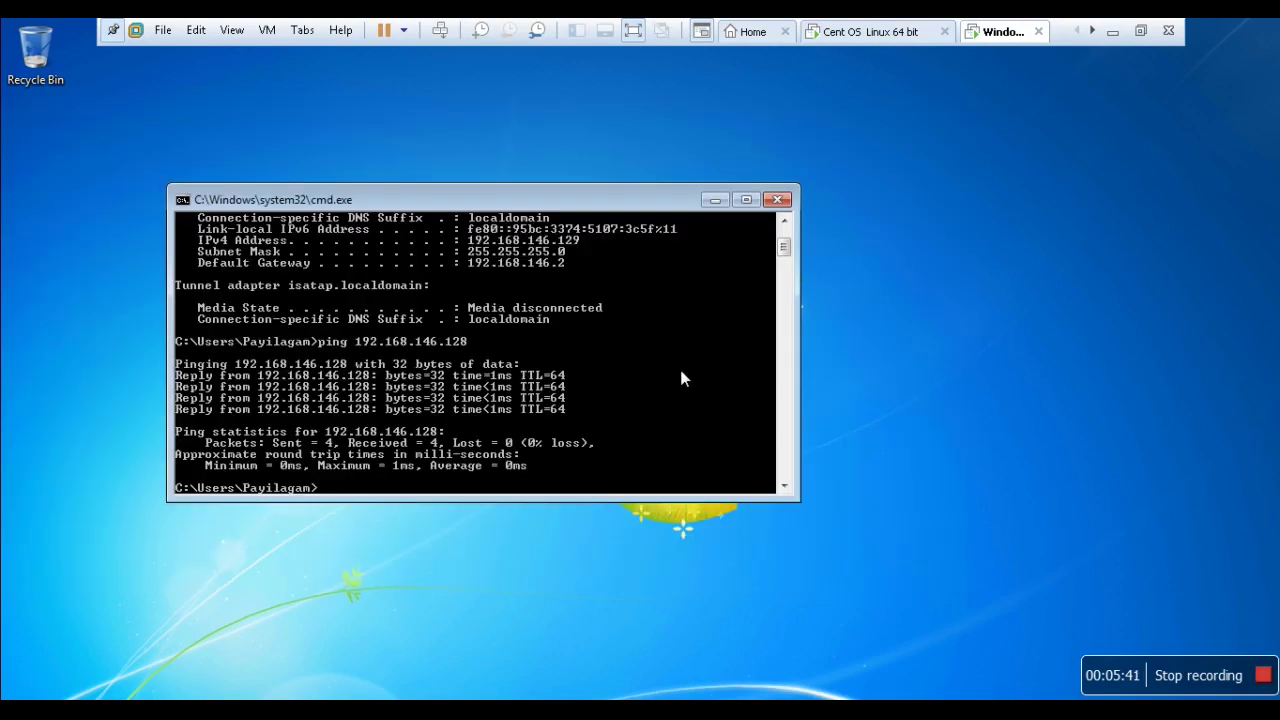
# Open the Internet Protocol Version 4 (TCP/IPv4) properties of the Windows 7 virtual machine's Local Area Connection
pyautogui.click(683, 527)
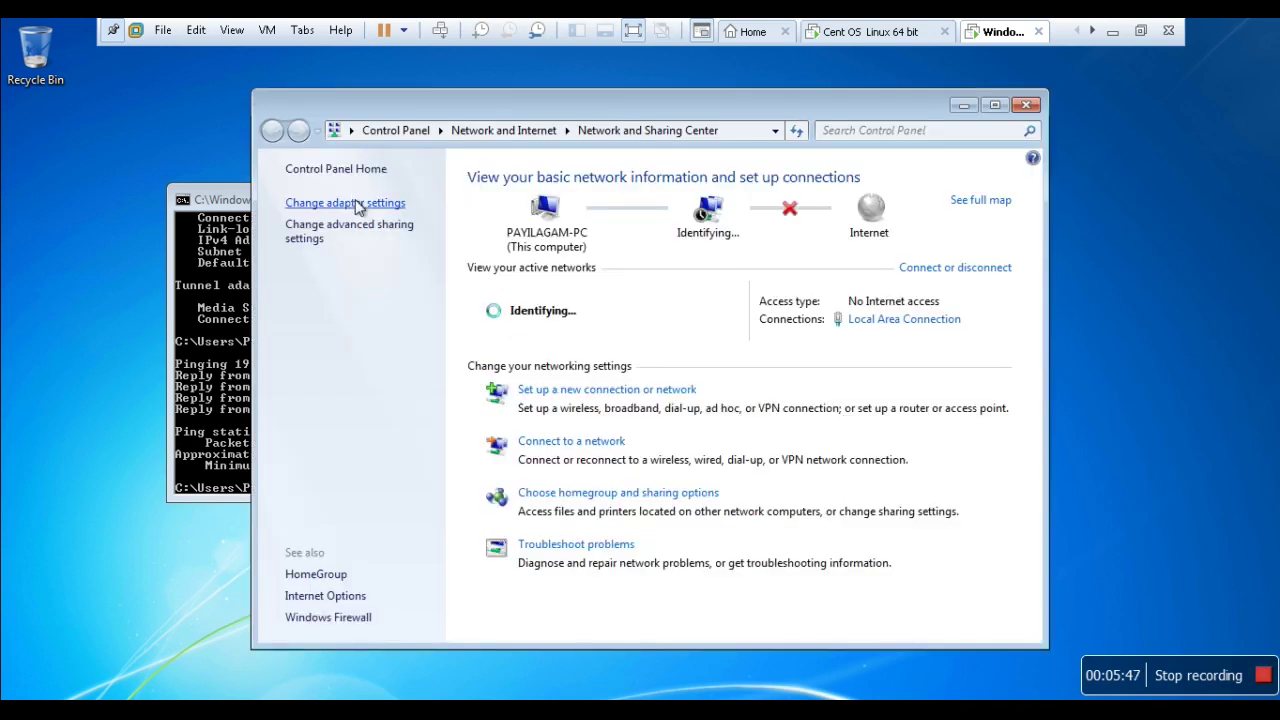
pyautogui.click(358, 204)
pyautogui.rightClick(406, 210)
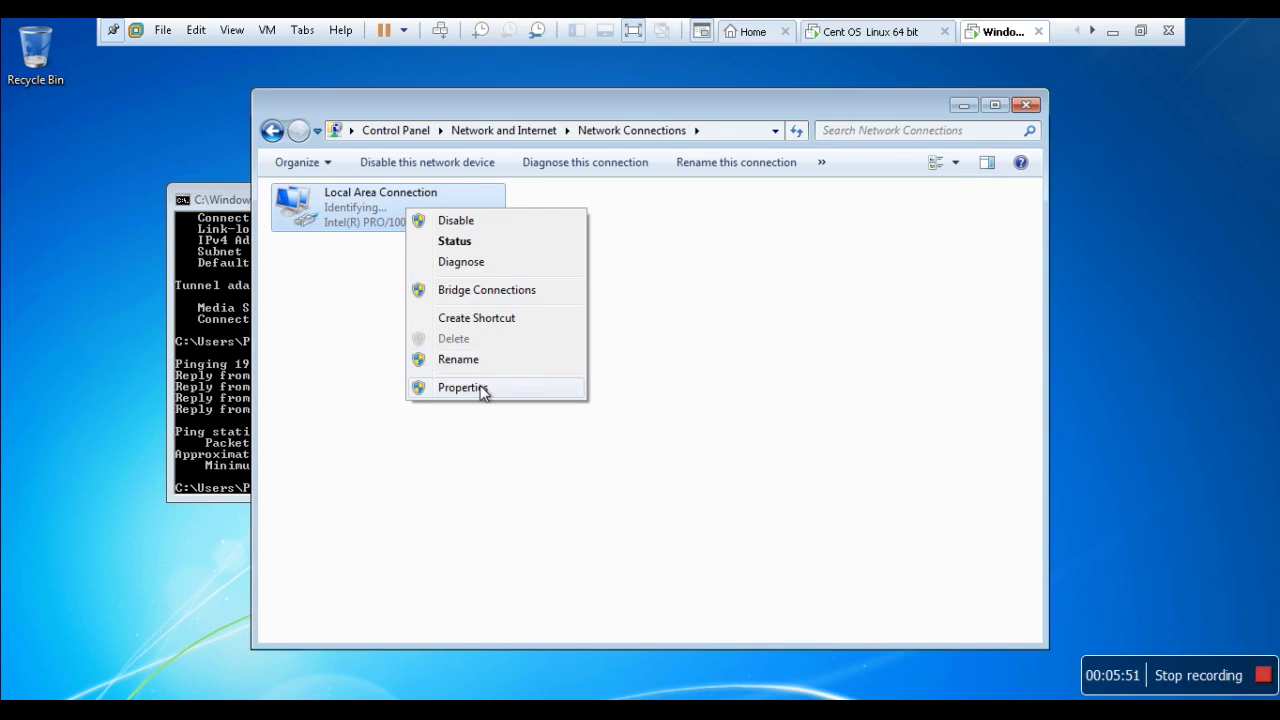
pyautogui.click(462, 388)
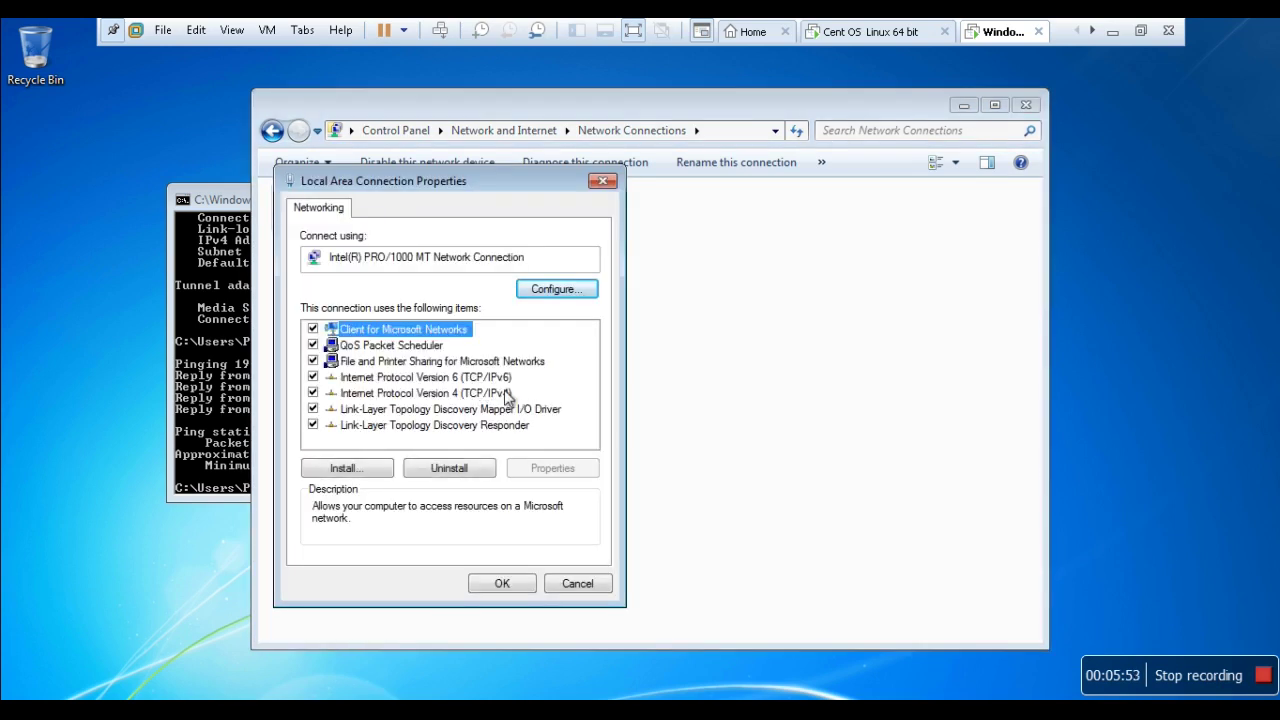
pyautogui.doubleClick(507, 393)
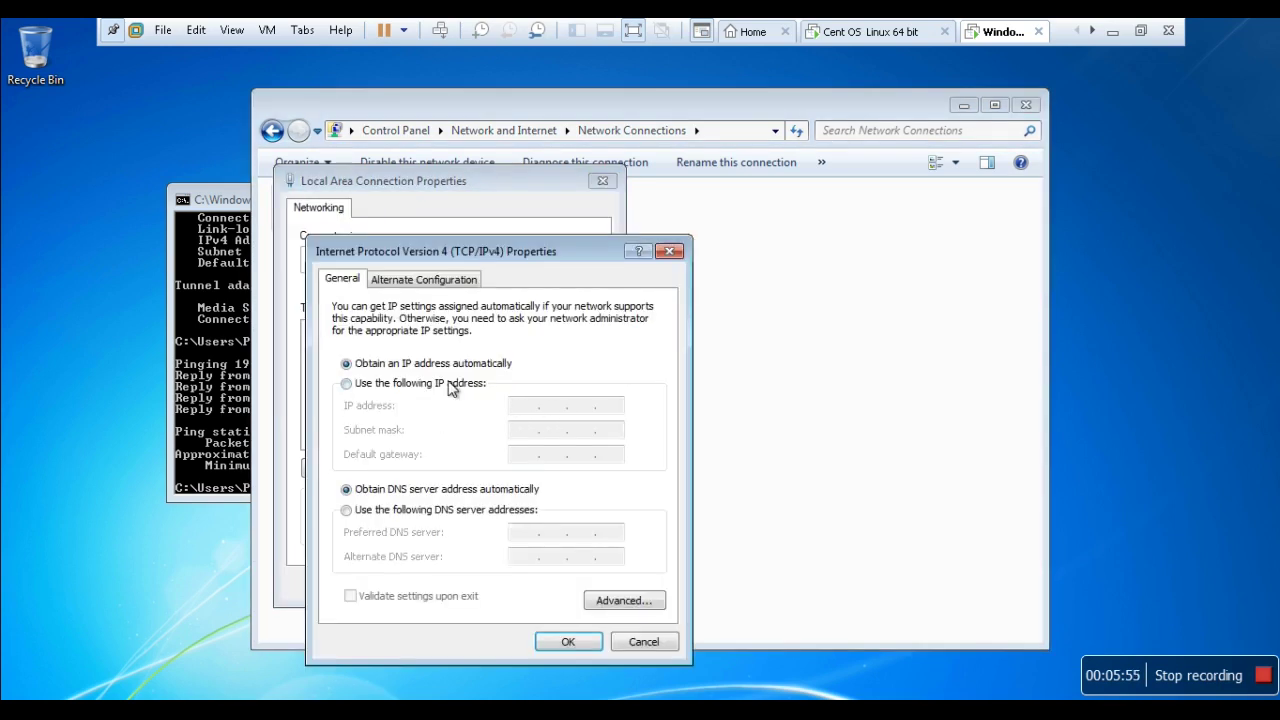
# Assign the static IP address 192.168.20.20 with subnet mask 255.255.255.0 to the Local Area Connection and confirm its properties
pyautogui.click(449, 386)
pyautogui.click(520, 415)
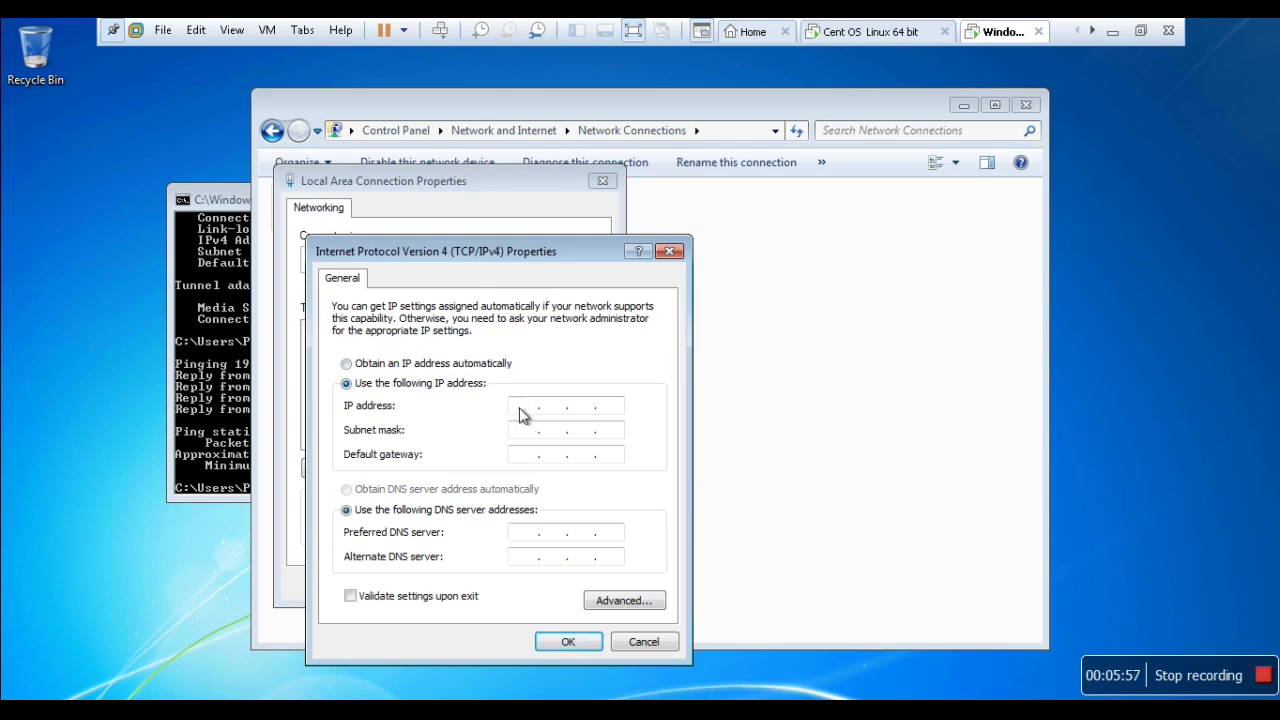
pyautogui.write('192 . 168 . ')
pyautogui.write('20 . ')
pyautogui.write('10')
pyautogui.press('BackSpace')
pyautogui.write('20')
pyautogui.click(524, 434)
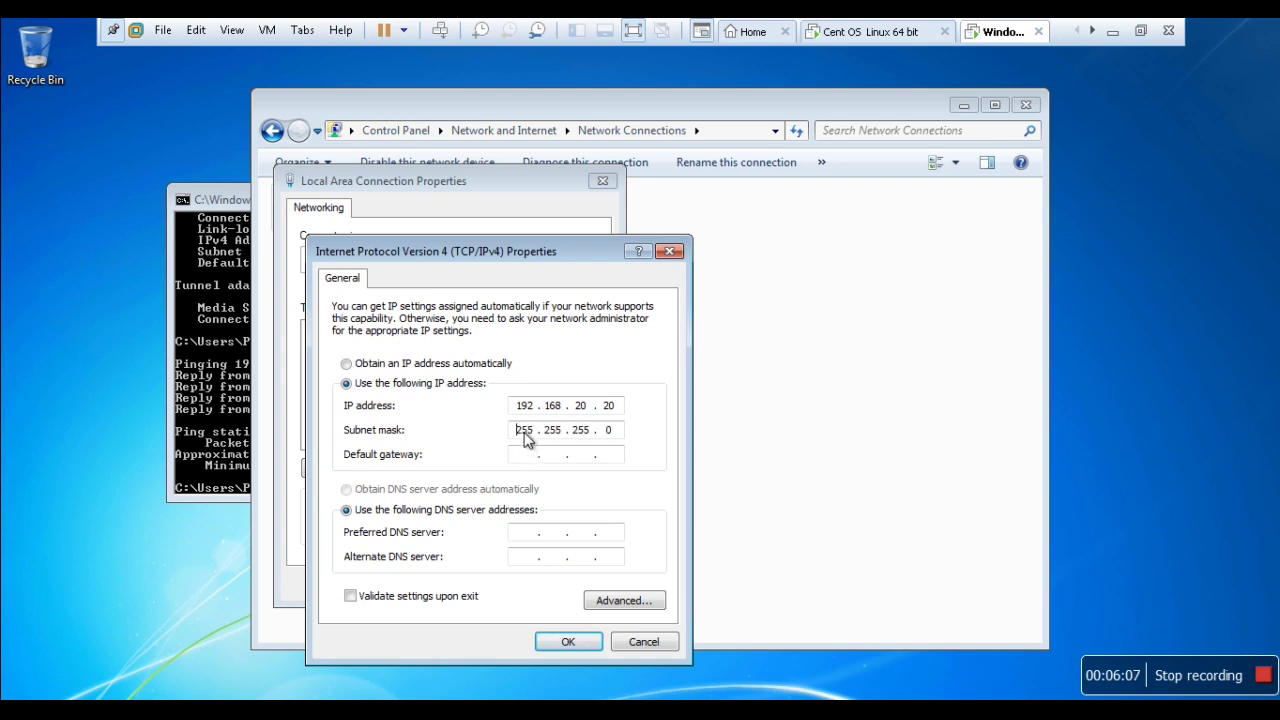
pyautogui.click(576, 642)
pyautogui.click(503, 583)
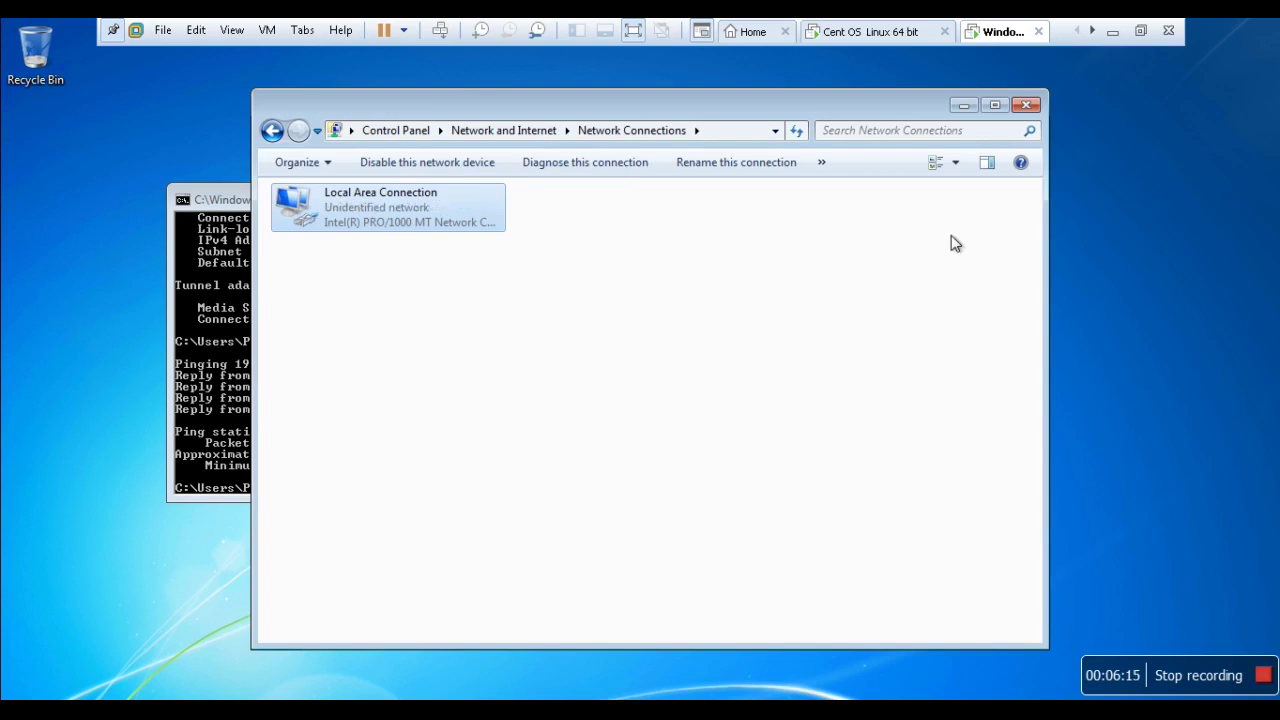
# Clear the Windows 7 virtual machine's command prompt and ping the host at 192.168.20.100
pyautogui.click(233, 315)
pyautogui.write('cls')
pyautogui.press('Return')
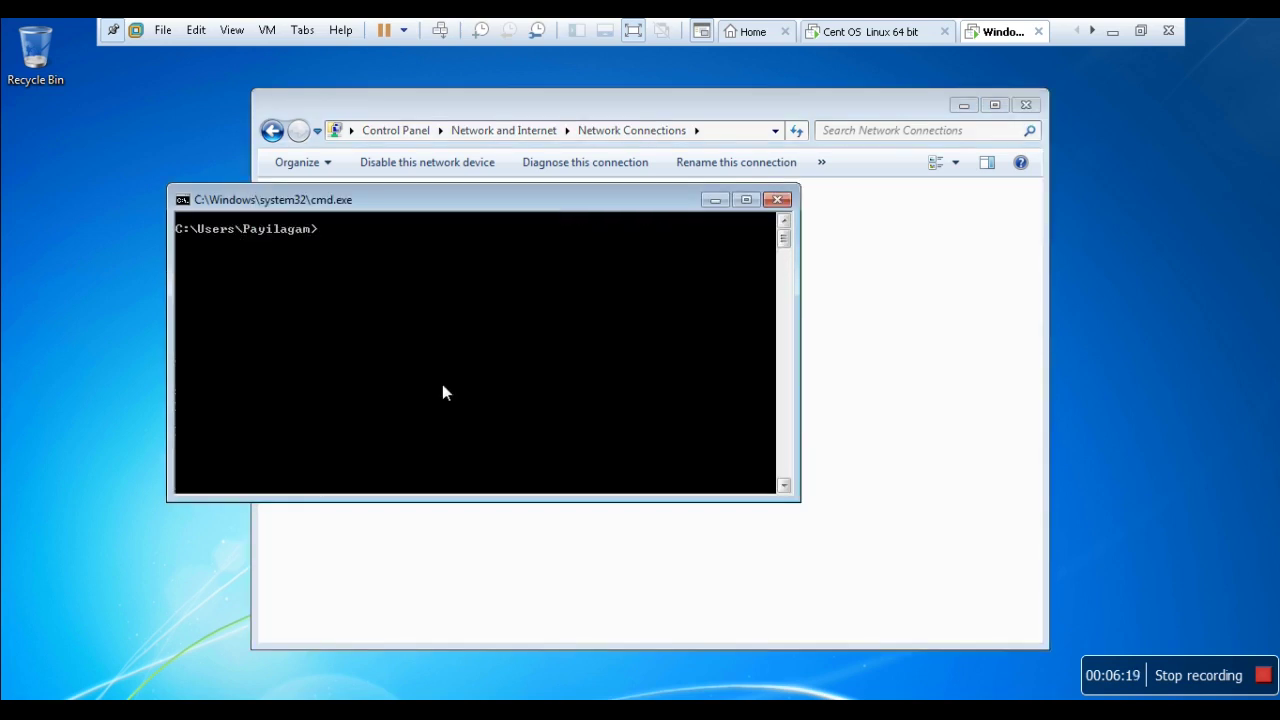
pyautogui.write('ping 192.168.20.10')
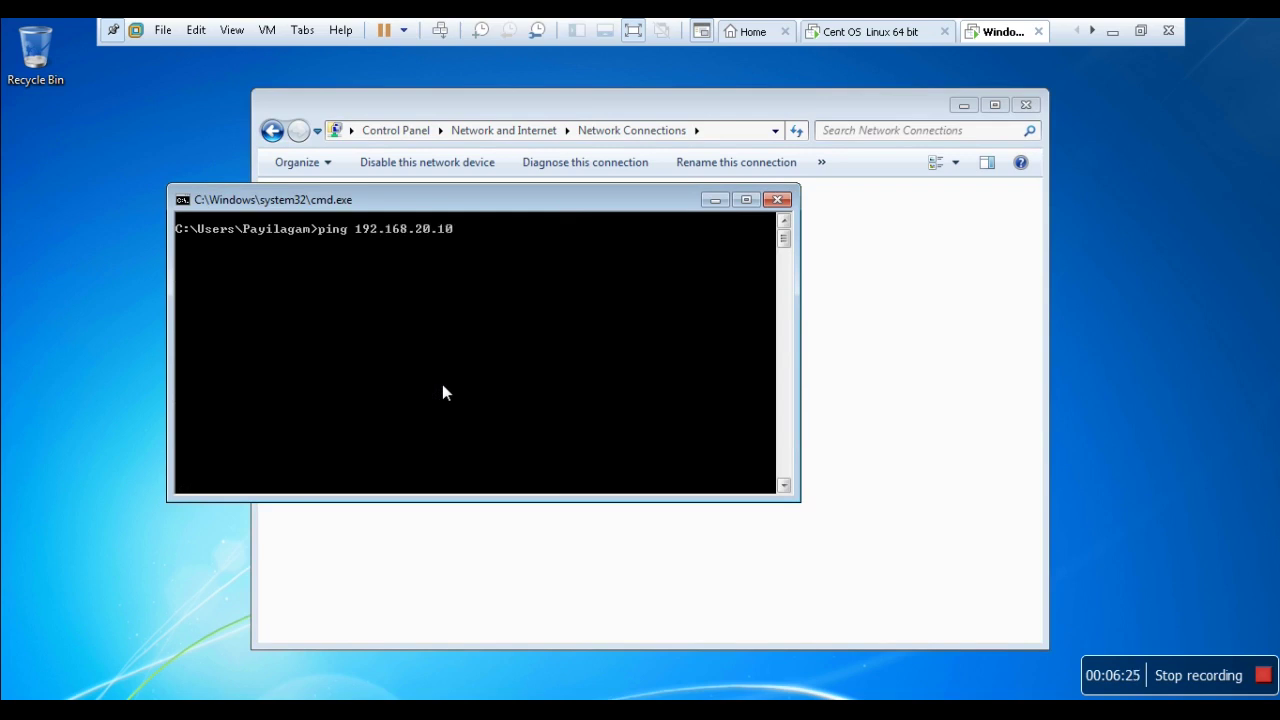
pyautogui.write('000000000000')
pyautogui.press('BackSpace')
pyautogui.press('BackSpace')
pyautogui.press('BackSpace')
pyautogui.press('BackSpace')
pyautogui.press('BackSpace')
pyautogui.press('BackSpace')
pyautogui.press('BackSpace')
pyautogui.press('BackSpace')
pyautogui.press('BackSpace')
pyautogui.press('BackSpace')
pyautogui.press('BackSpace')
pyautogui.press('Return')
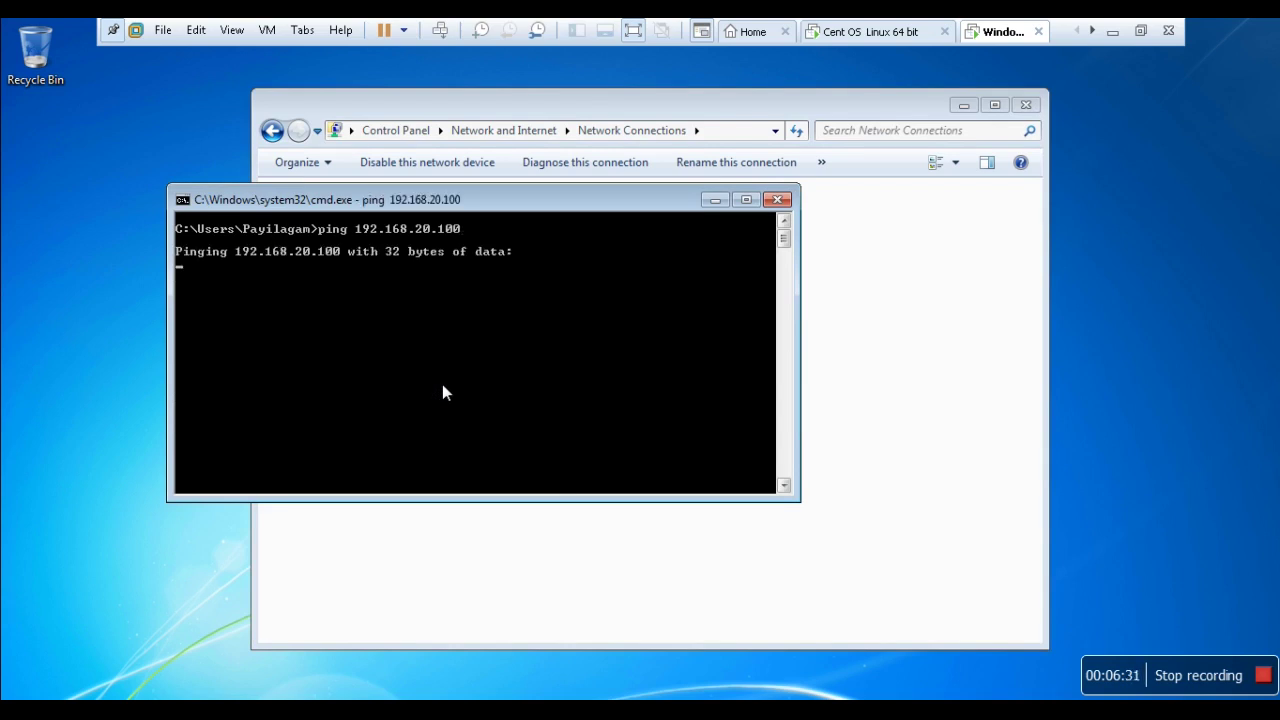
# Minimize the virtual machine and turn off Windows Firewall on the host computer for both private and public networks
pyautogui.click(1110, 31)
pyautogui.press('super')
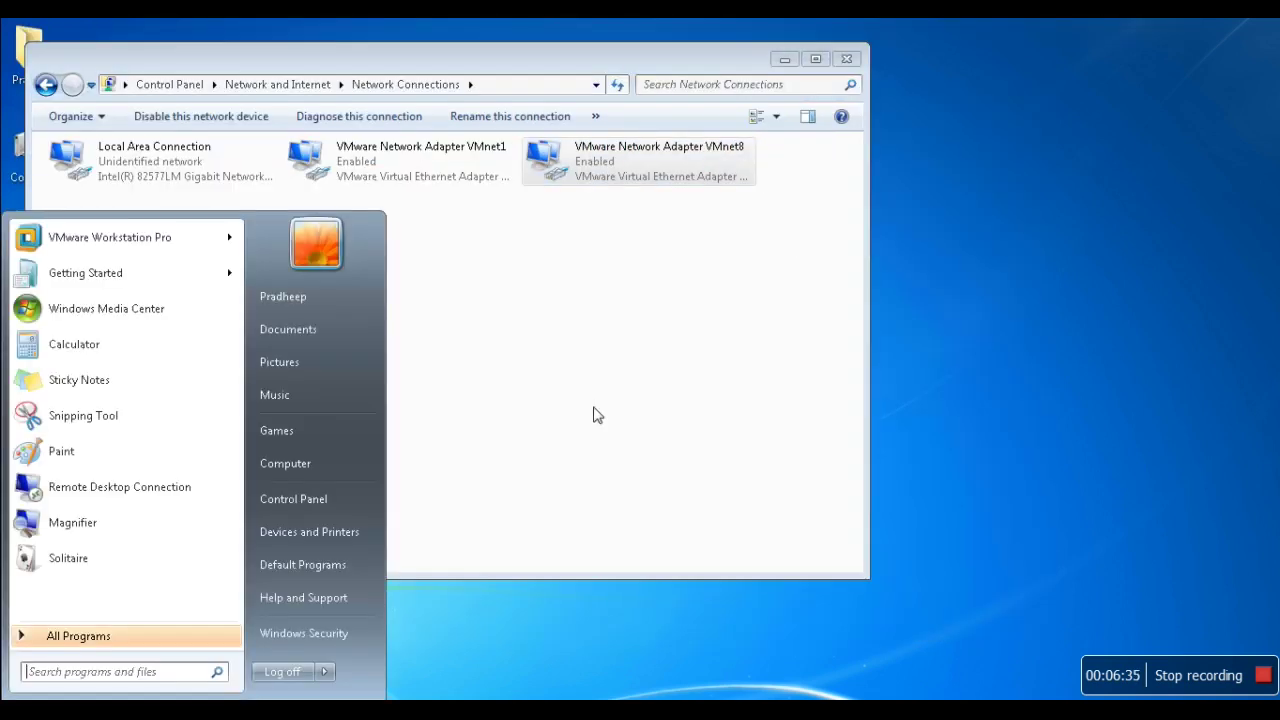
pyautogui.write('firewa')
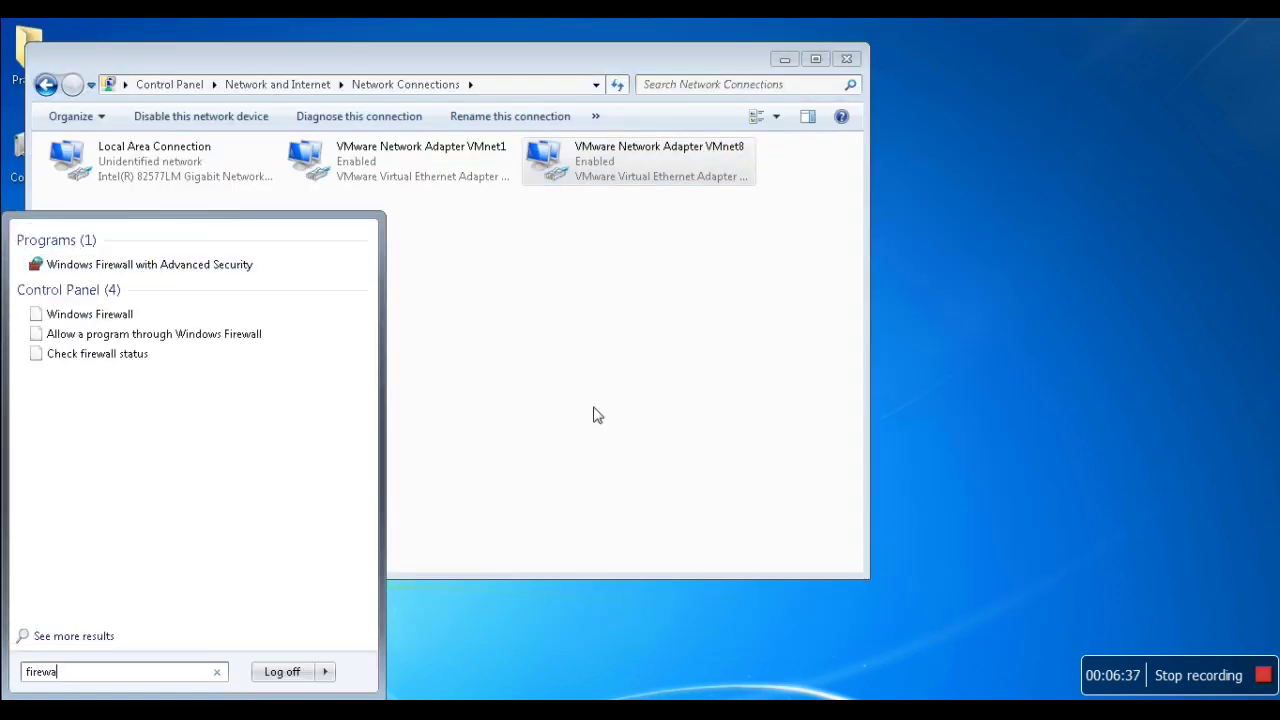
pyautogui.click(172, 355)
pyautogui.click(160, 247)
pyautogui.click(364, 301)
pyautogui.click(378, 414)
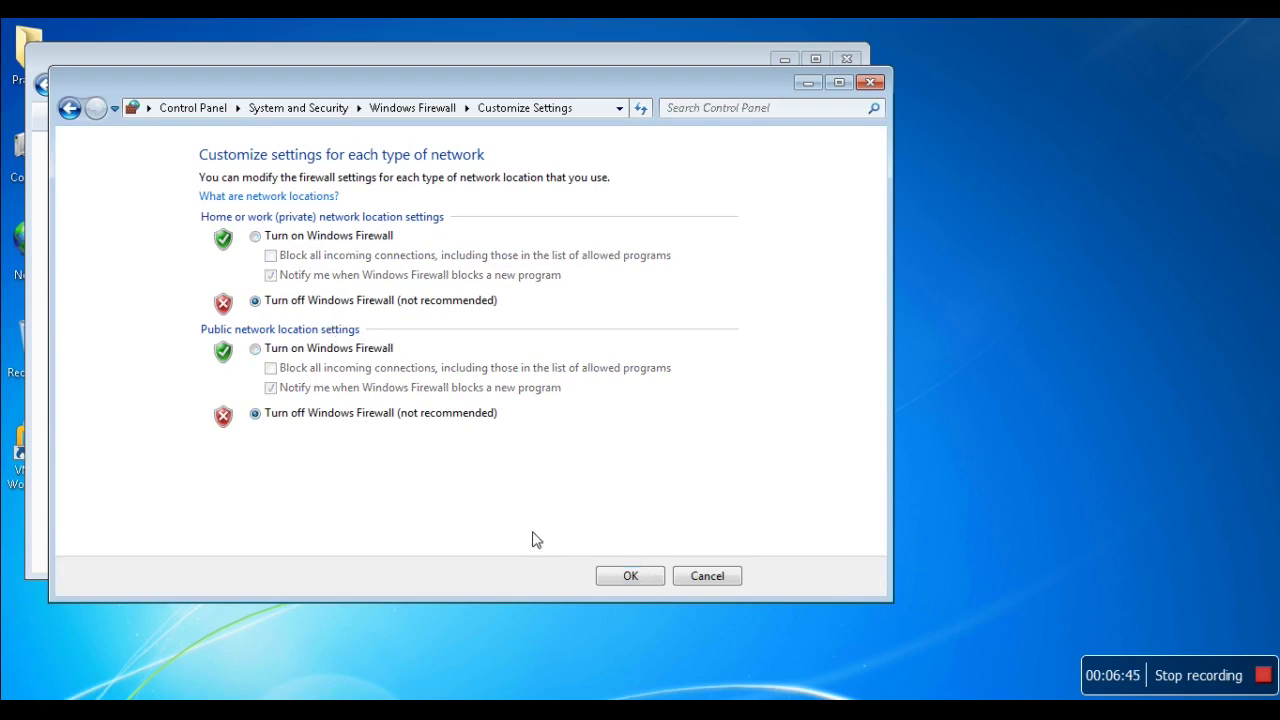
pyautogui.click(641, 577)
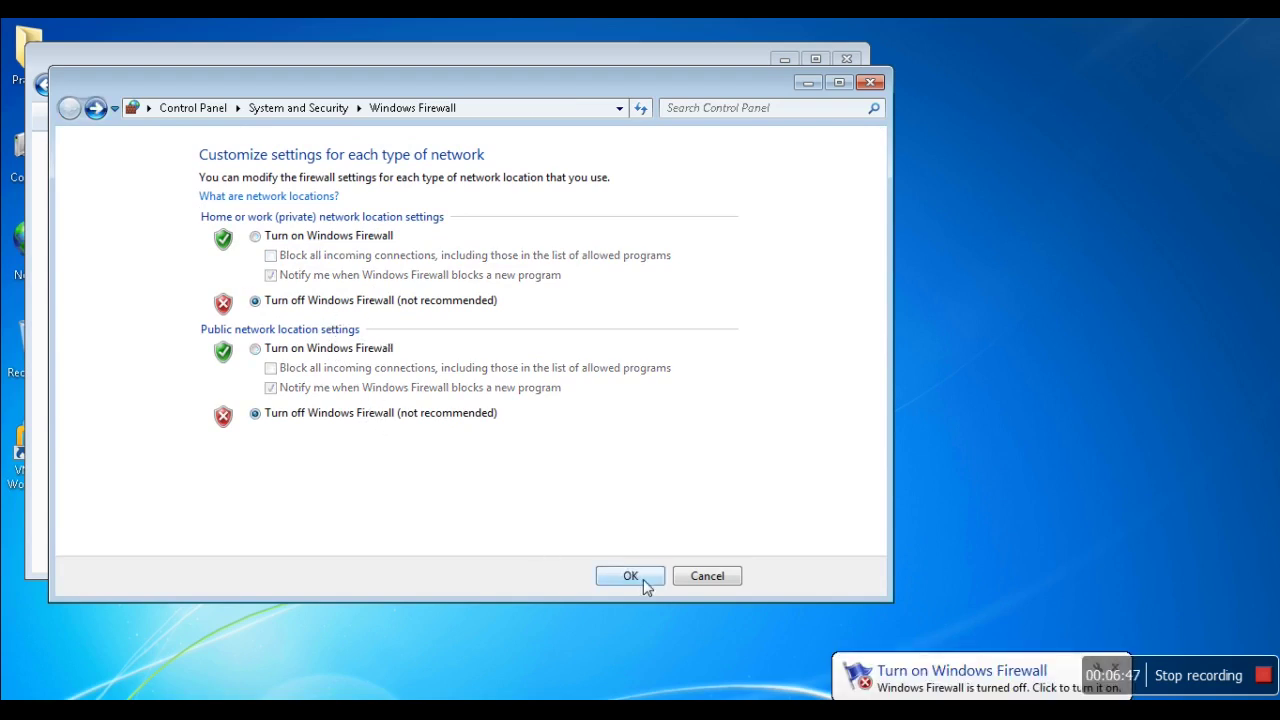
pyautogui.click(870, 82)
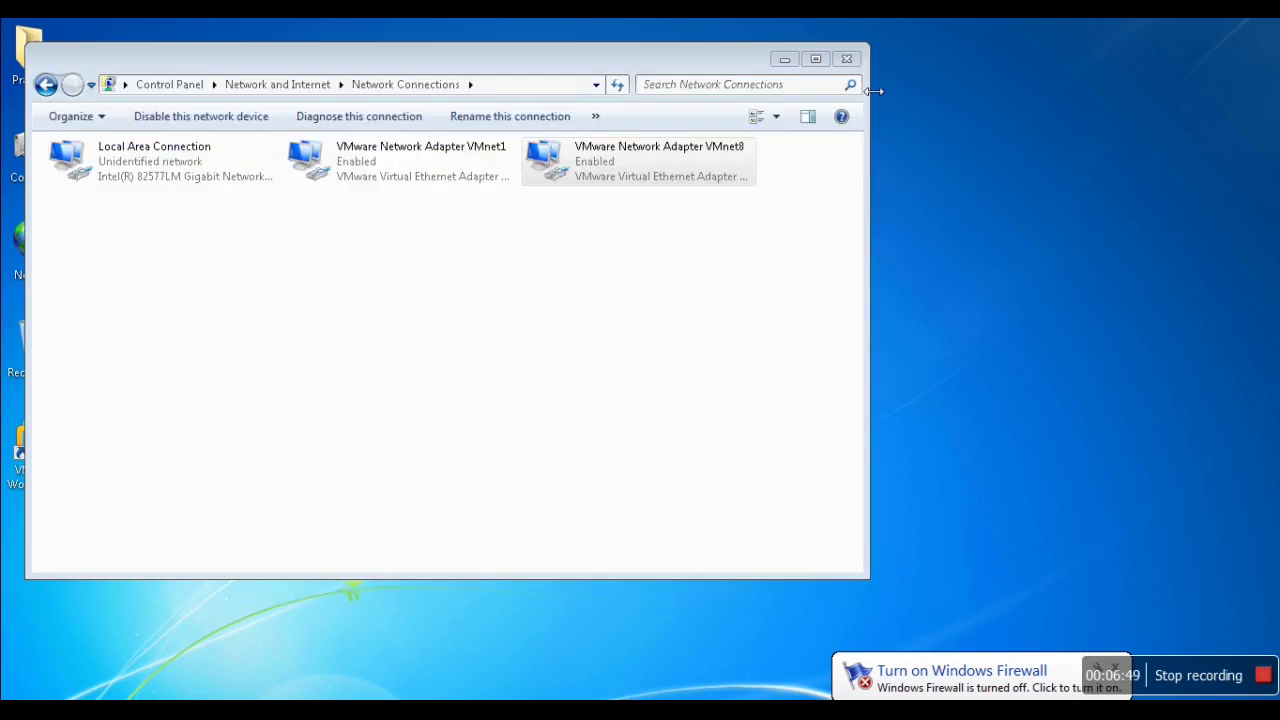
# Return to the Windows 7 virtual machine and repeat the ping to 192.168.20.100
pyautogui.moveTo(260, 708)
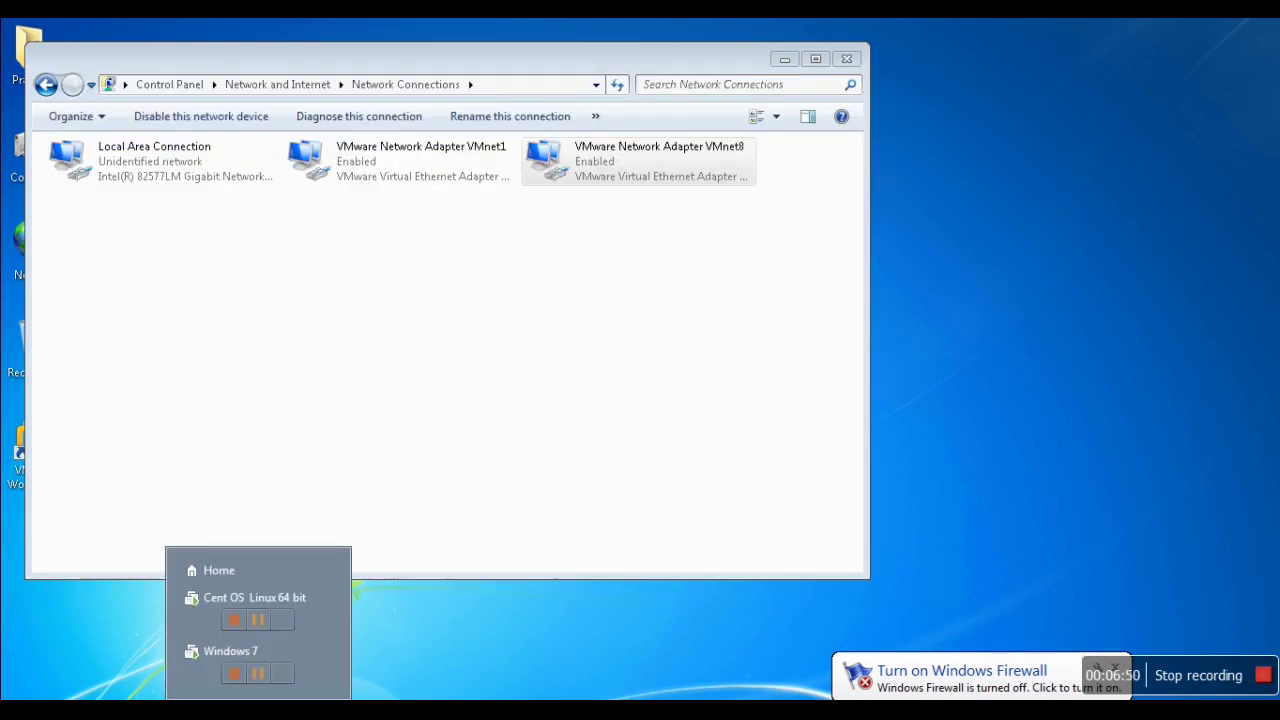
pyautogui.click(304, 647)
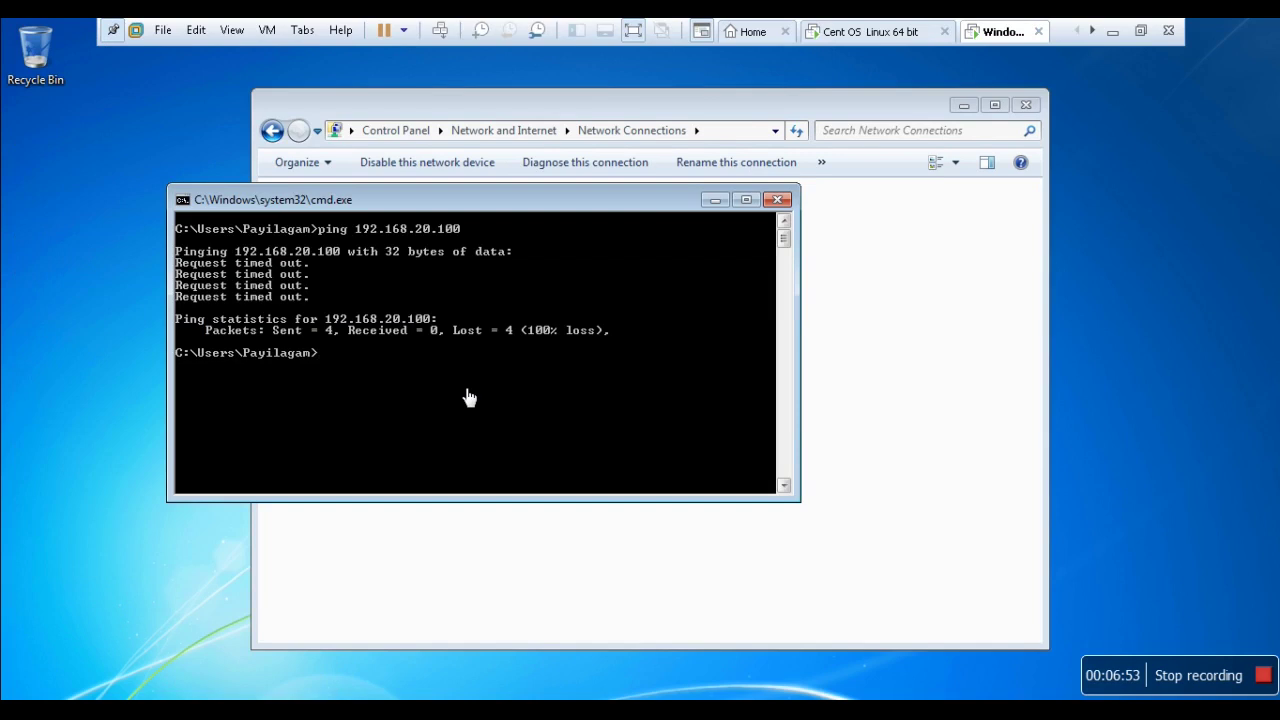
pyautogui.press('Up')
pyautogui.press('Return')
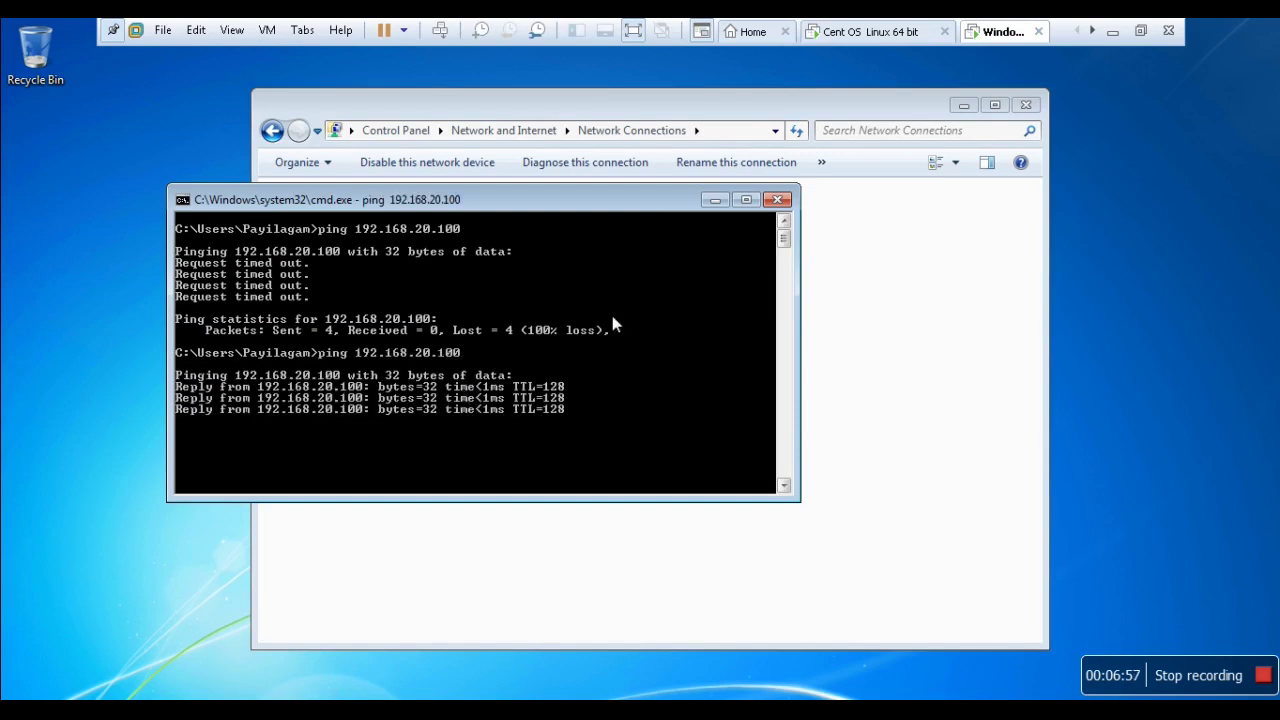
# Minimize the virtual machine, start a command prompt on the host computer, and ping 192.168.20.20
pyautogui.click(1114, 31)
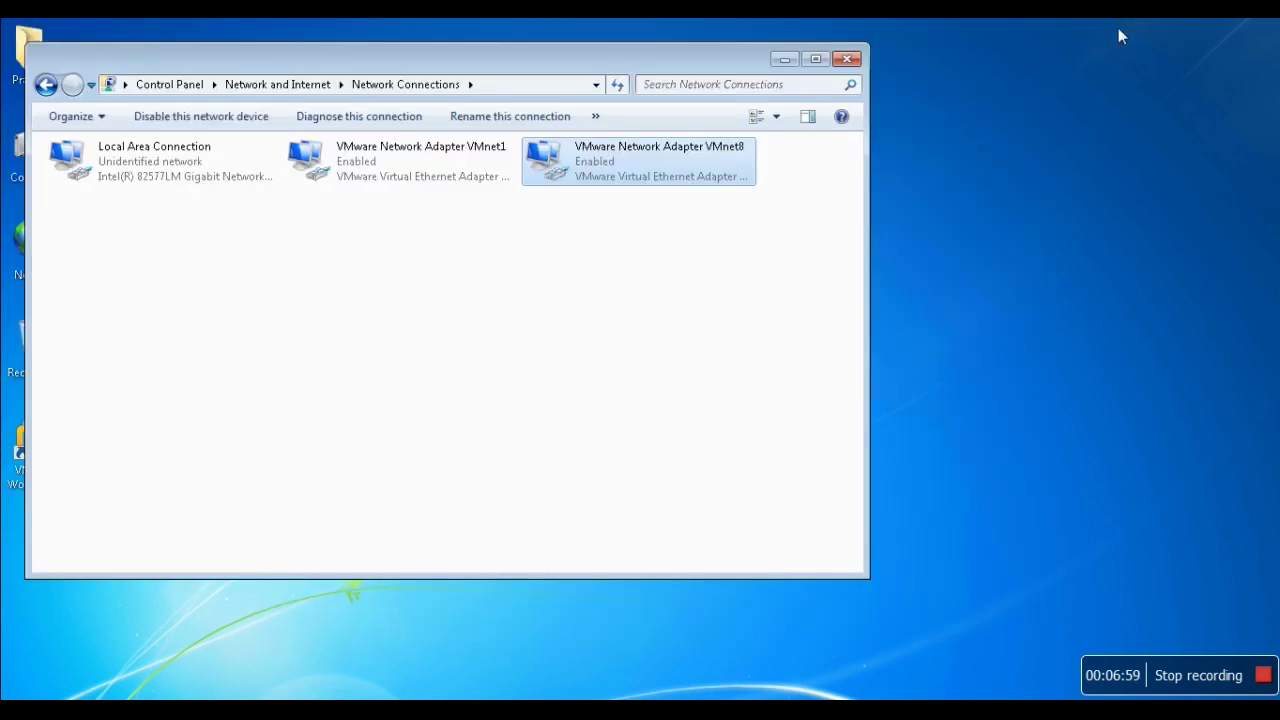
pyautogui.press('super+r')
pyautogui.write('cmd')
pyautogui.press('Return')
pyautogui.write('ping 192.168.')
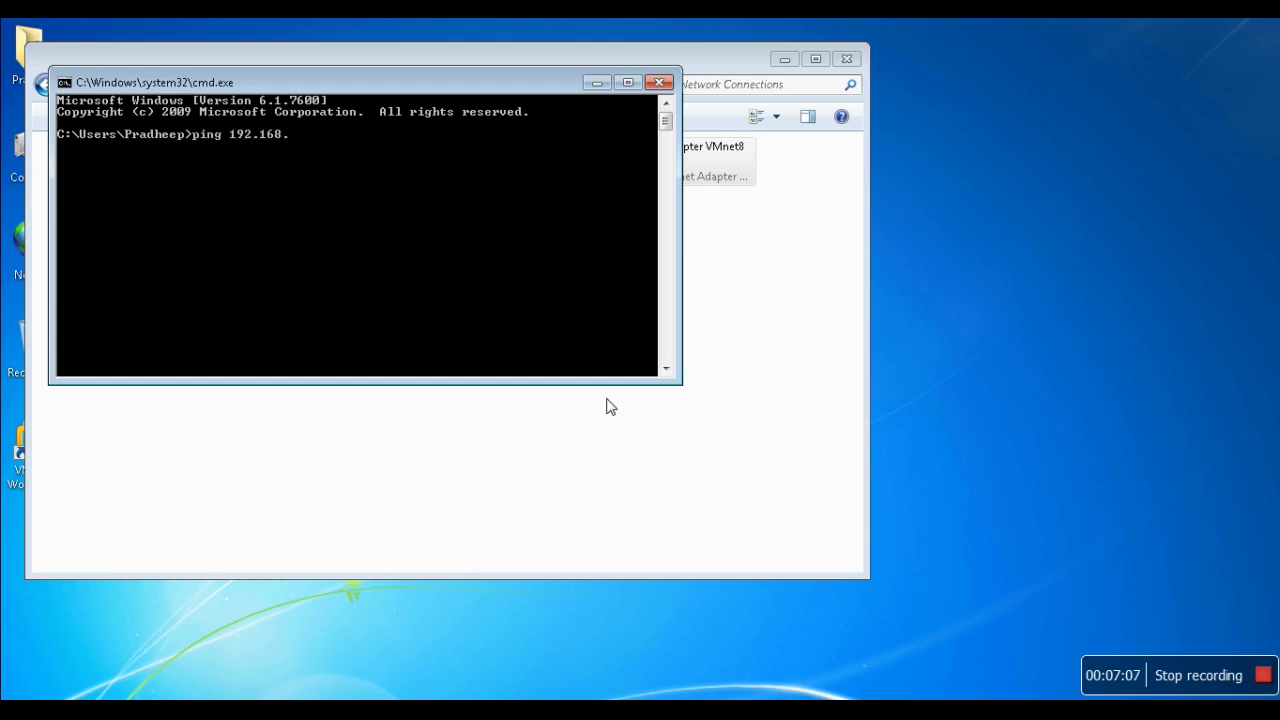
pyautogui.write('20.20')
pyautogui.press('Return')
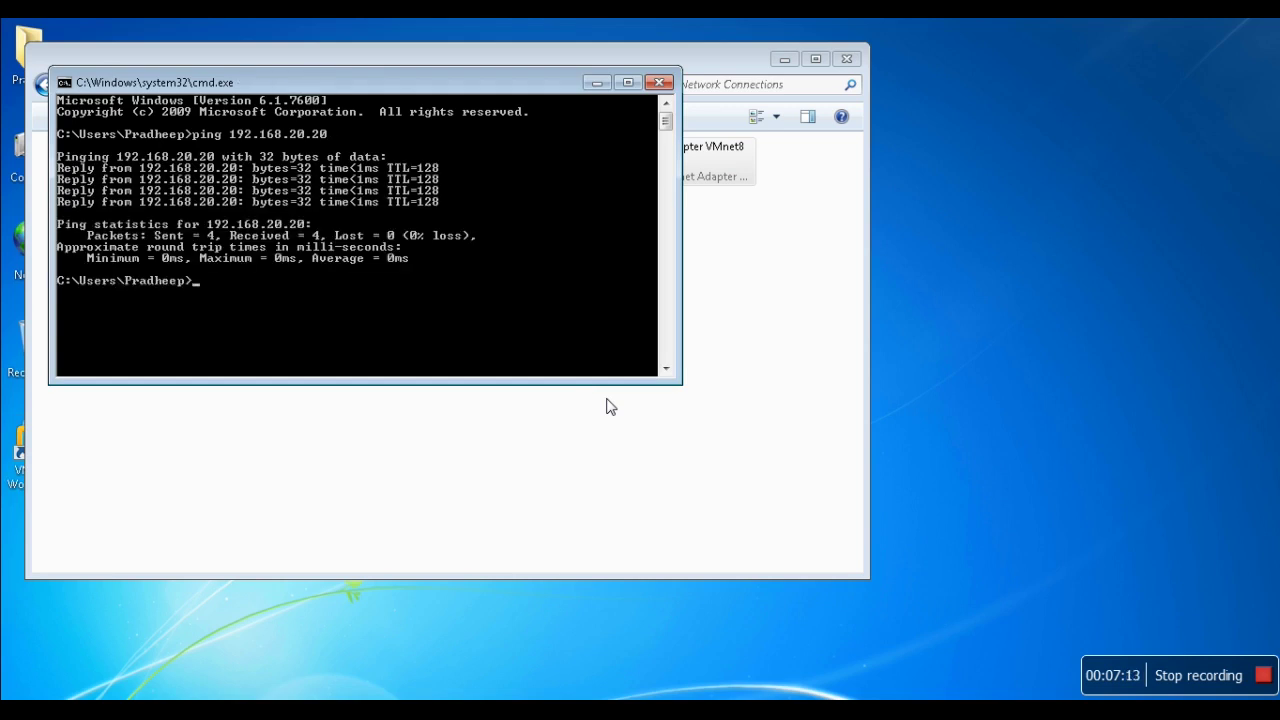
# Minimize the host's Network Connections window, return to VMware Workstation, and switch to the CentOS Linux 64 bit virtual machine
pyautogui.click(785, 60)
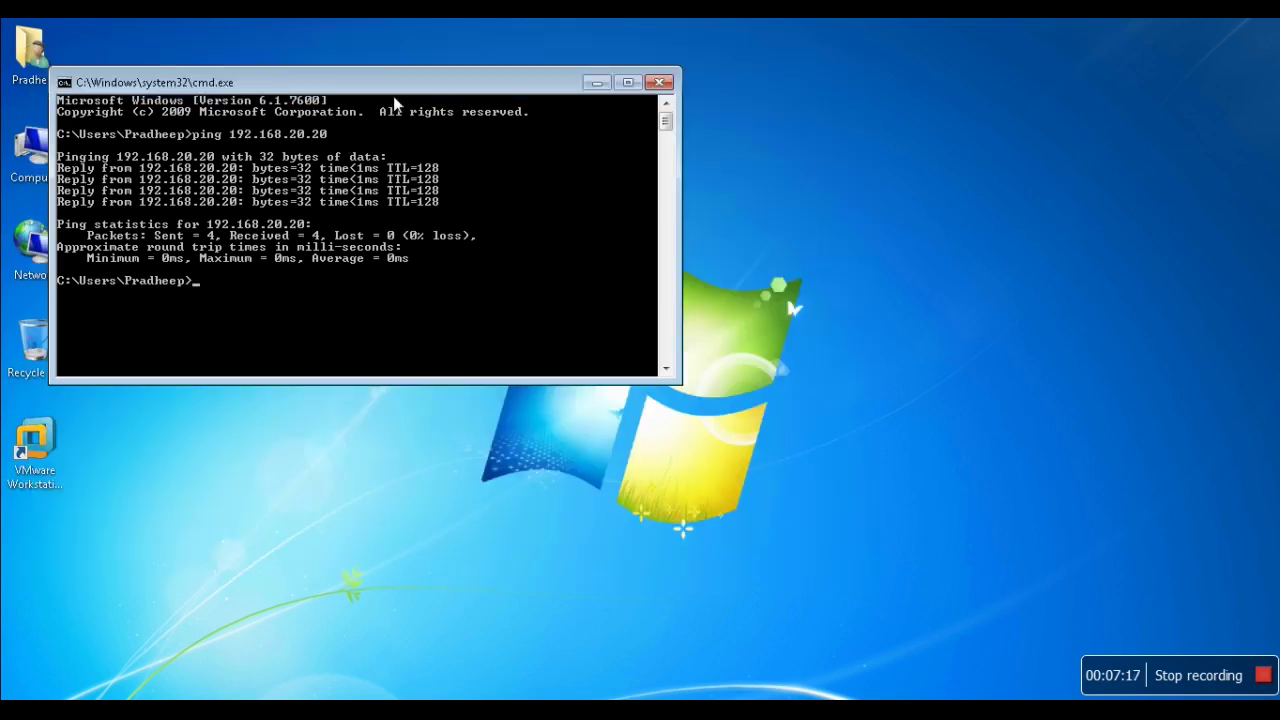
pyautogui.moveTo(406, 92); pyautogui.dragTo(676, 82)
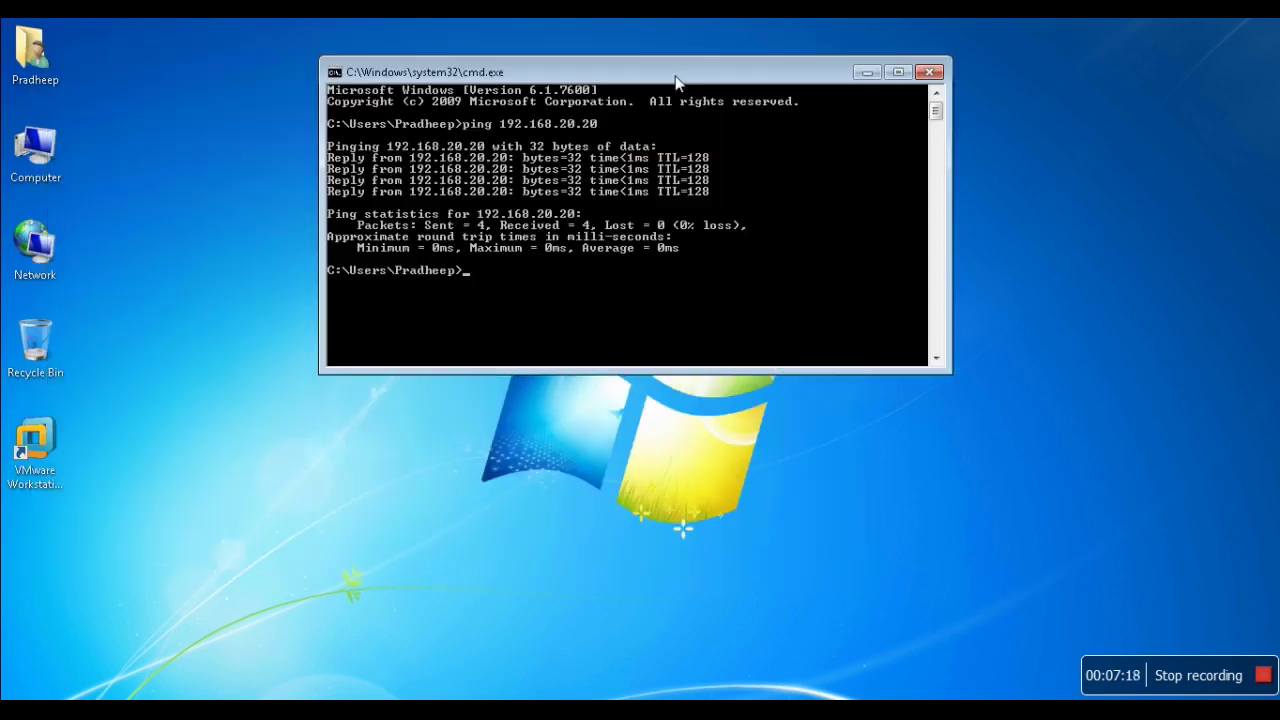
pyautogui.click(38, 440)
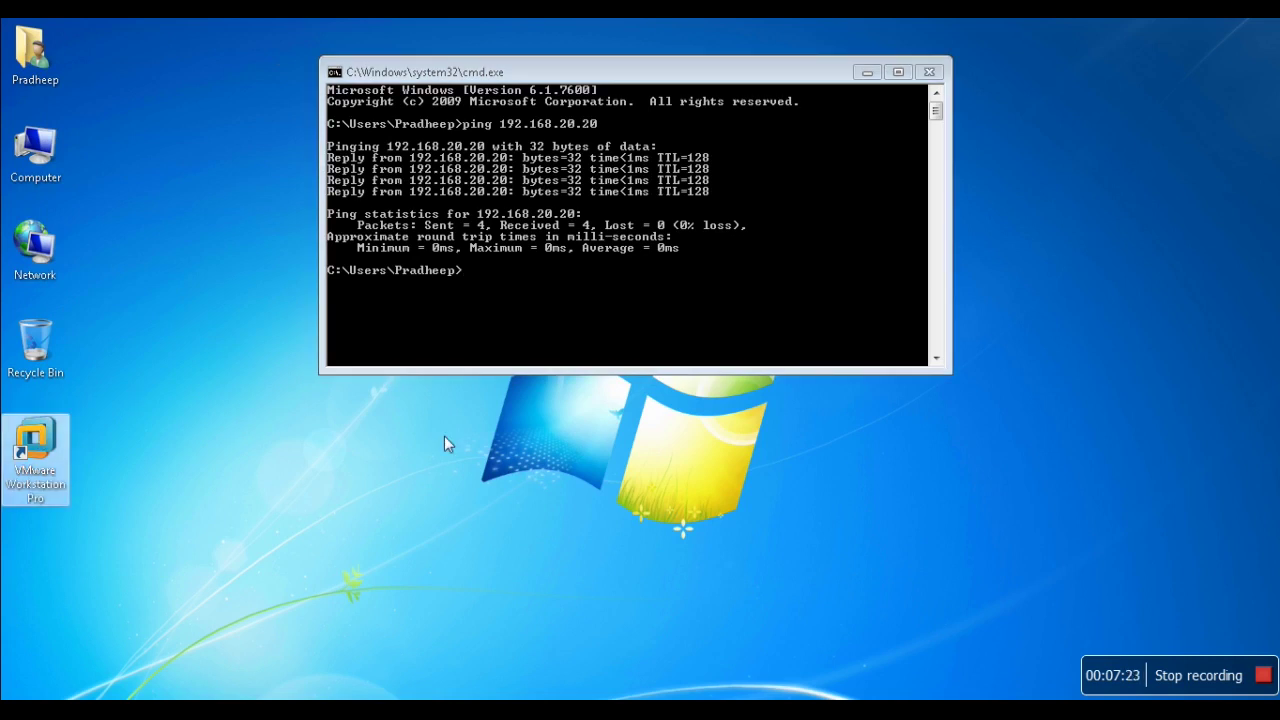
pyautogui.moveTo(280, 697)
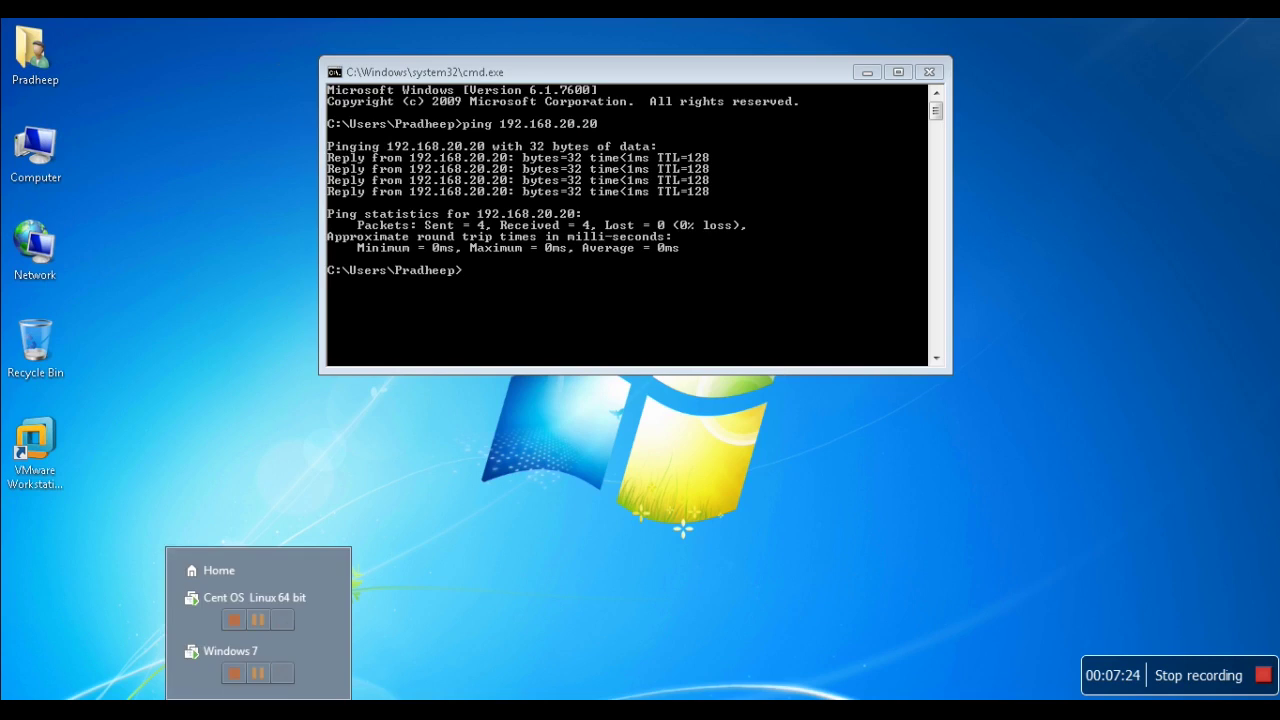
pyautogui.click(315, 670)
pyautogui.click(880, 30)
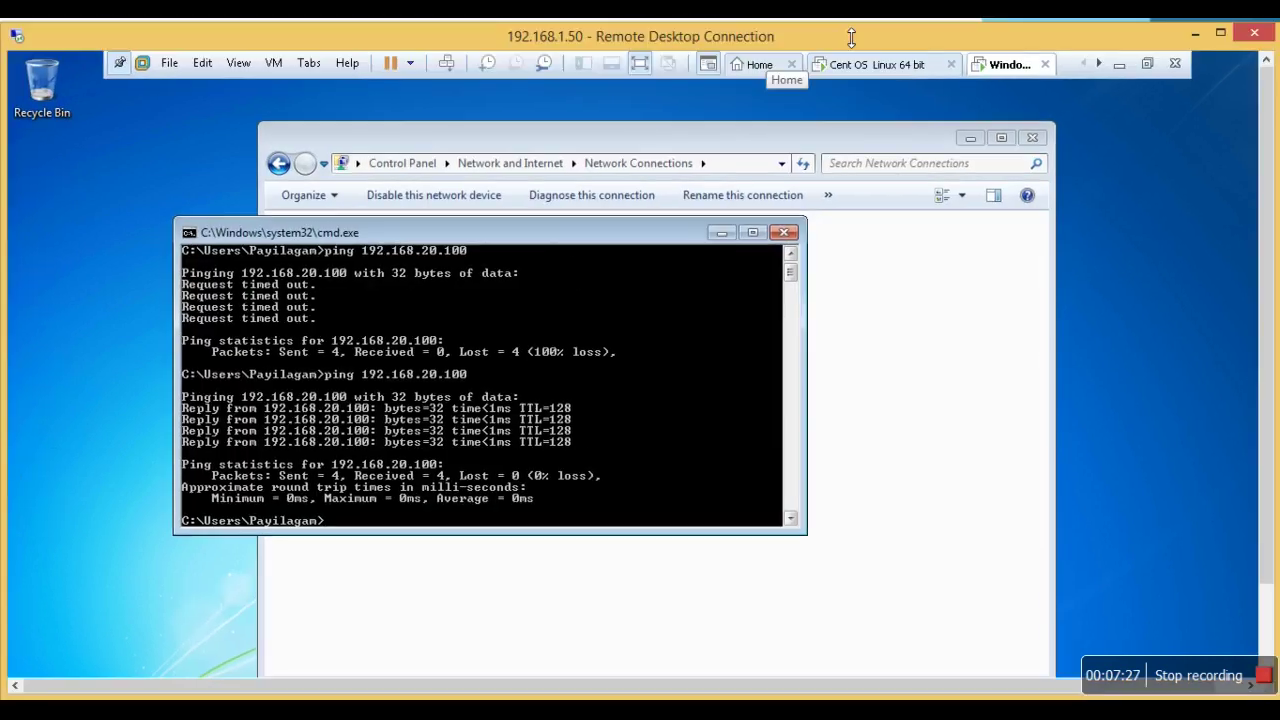
pyautogui.click(1220, 33)
pyautogui.click(912, 32)
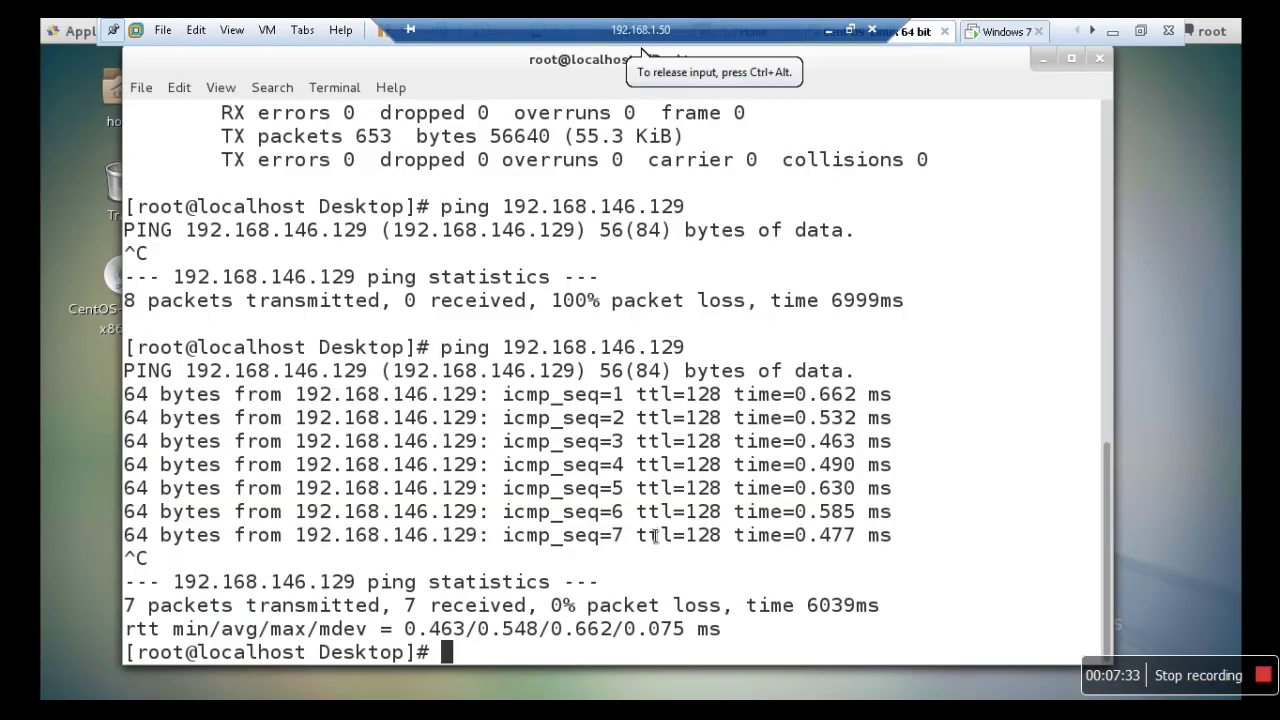
# Run nmtui in the CentOS terminal and open the eno16777728 connection for editing
pyautogui.write('nmtui')
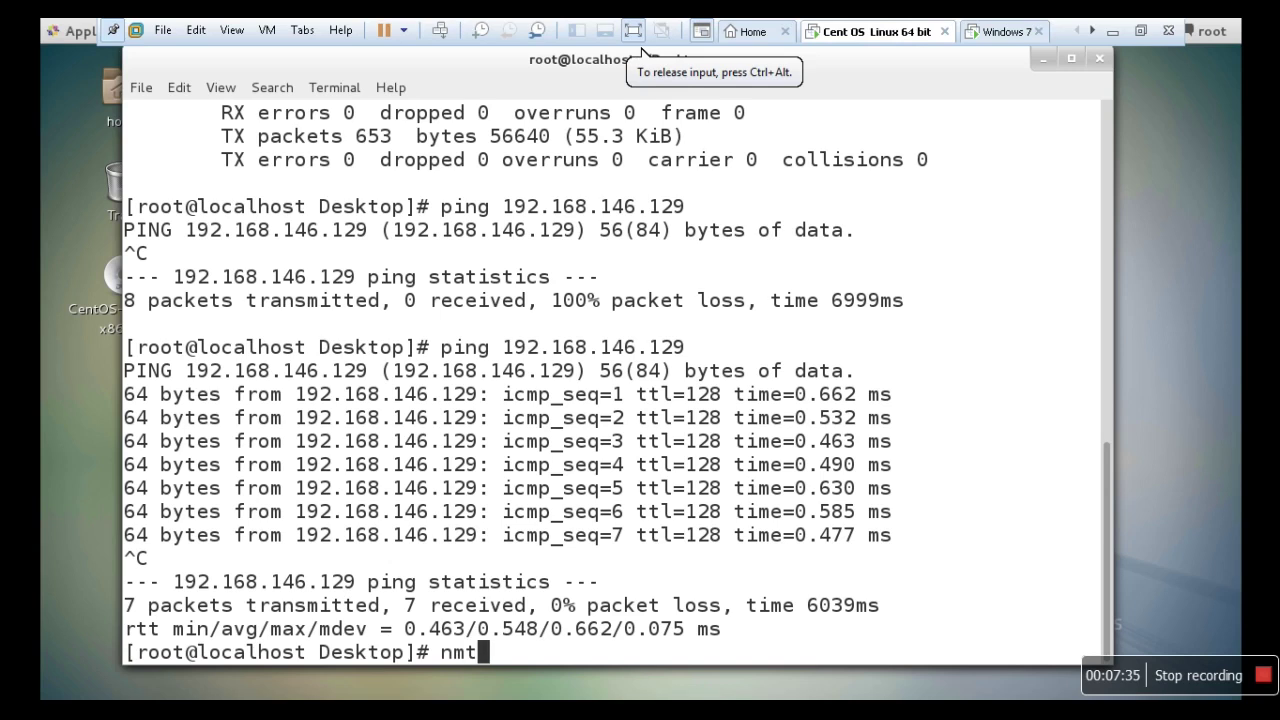
pyautogui.press('Return')
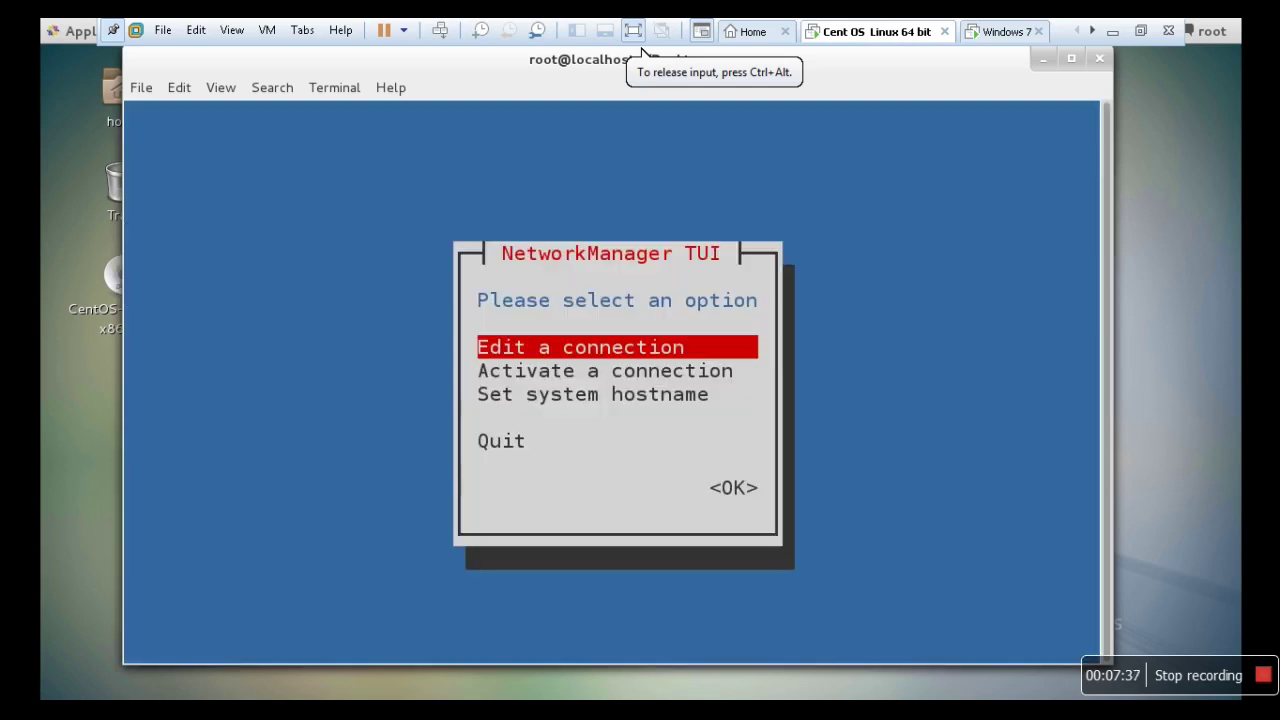
pyautogui.press('Return')
pyautogui.press('Return')
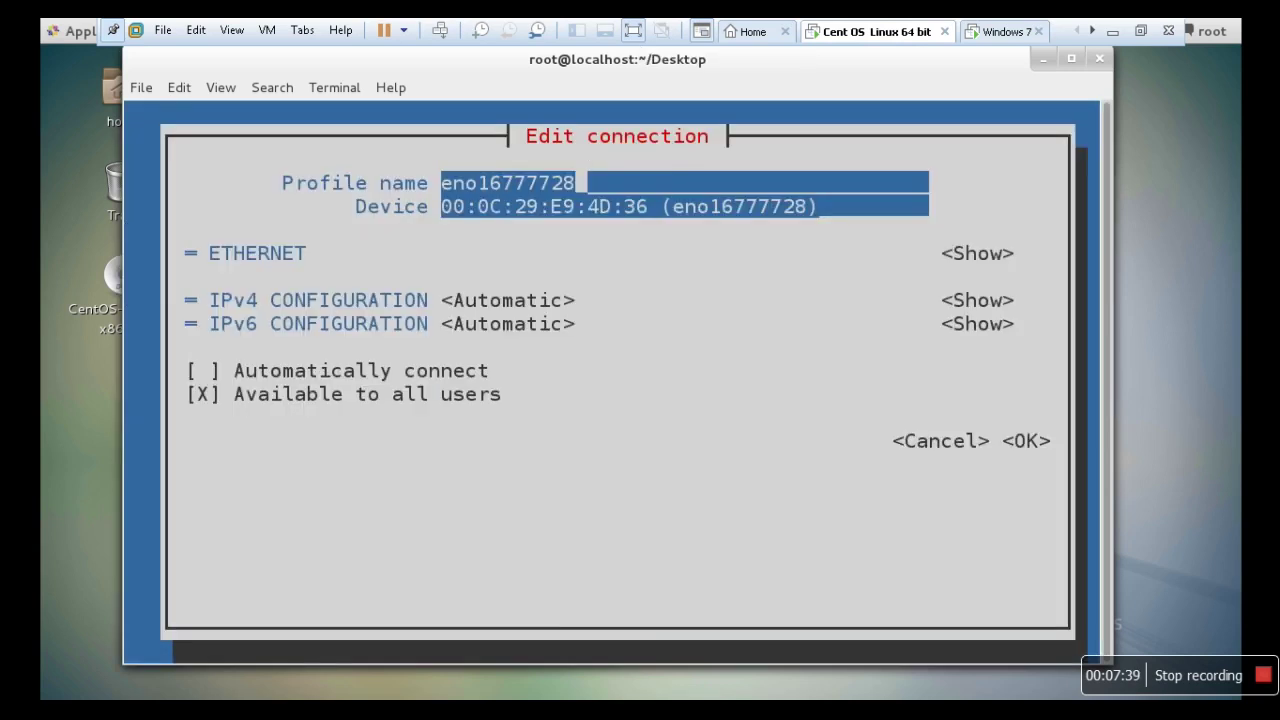
# Set the IPv4 configuration of the eno16777728 connection to Manual
pyautogui.press('Tab')
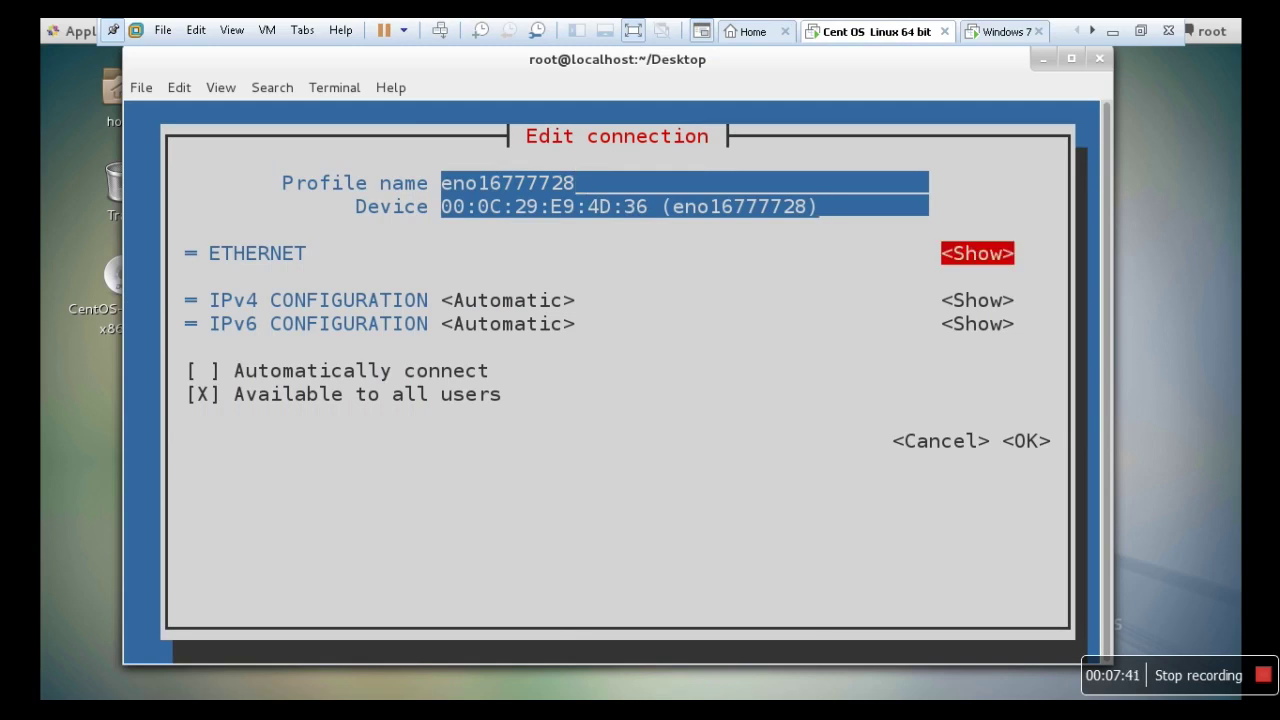
pyautogui.press('Tab')
pyautogui.press('Return')
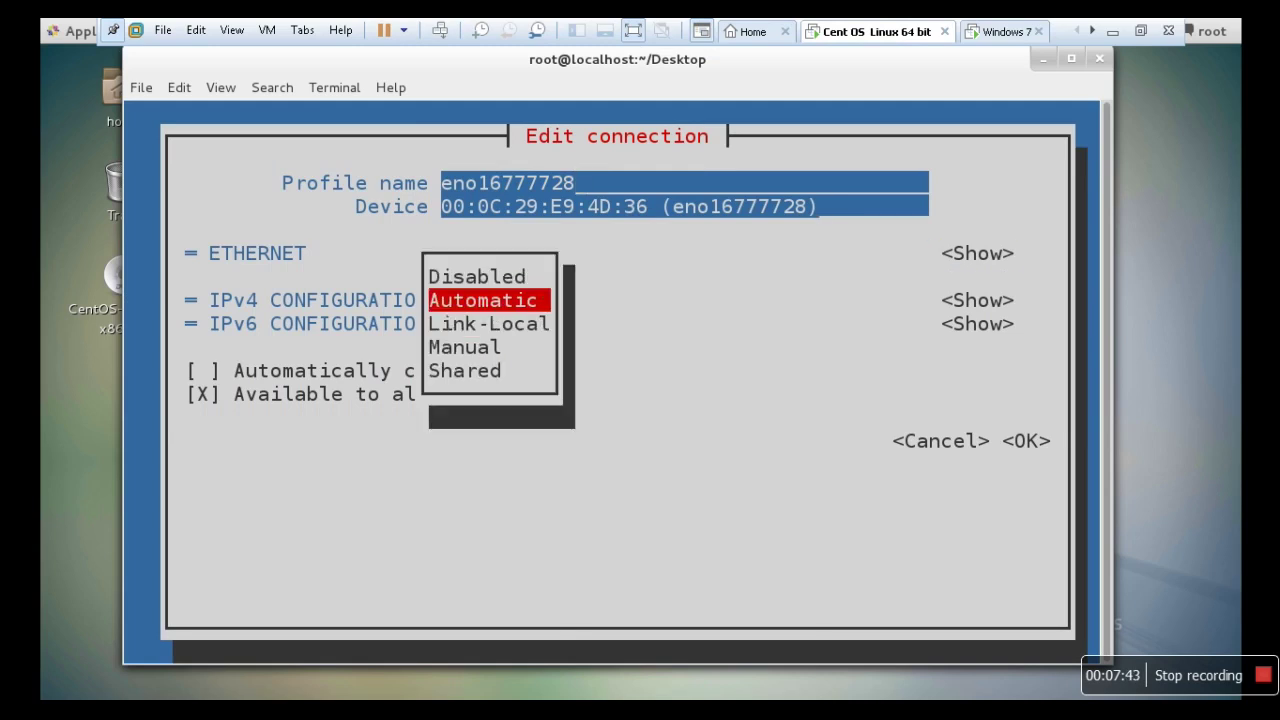
pyautogui.press('Down')
pyautogui.press('Down')
pyautogui.press('Return')
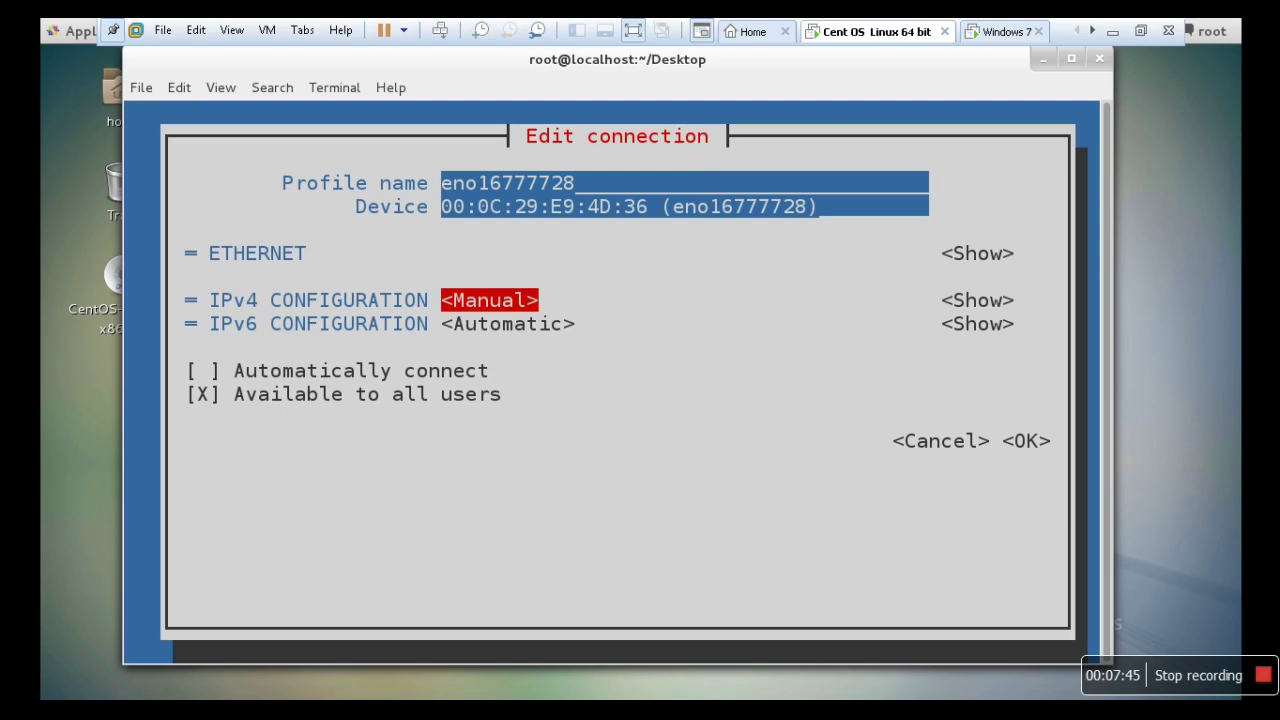
# Expand the IPv4 configuration of eno16777728 and add the address 192.168.20.10/24
pyautogui.press('Tab')
pyautogui.press('Return')
pyautogui.hotkey('shift', 'Tab')
pyautogui.press('Return')
pyautogui.press('Return')
pyautogui.press('Tab')
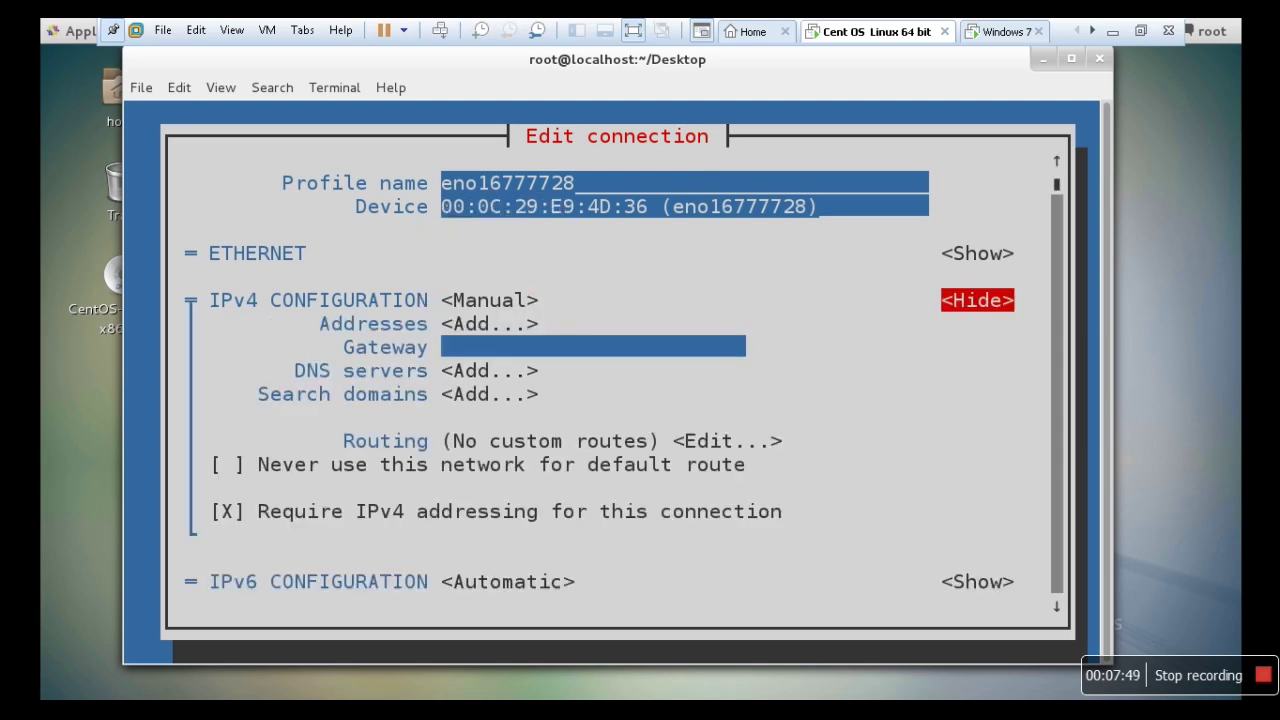
pyautogui.press('Tab')
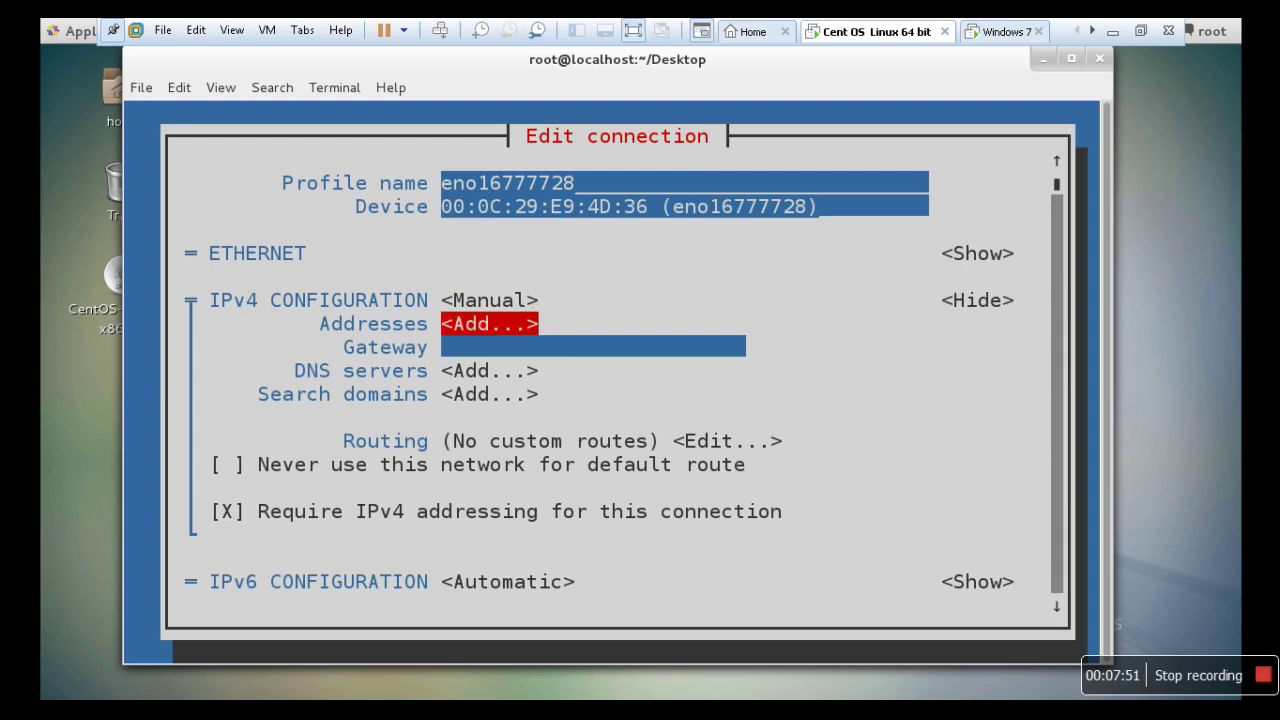
pyautogui.press('Return')
pyautogui.write('192')
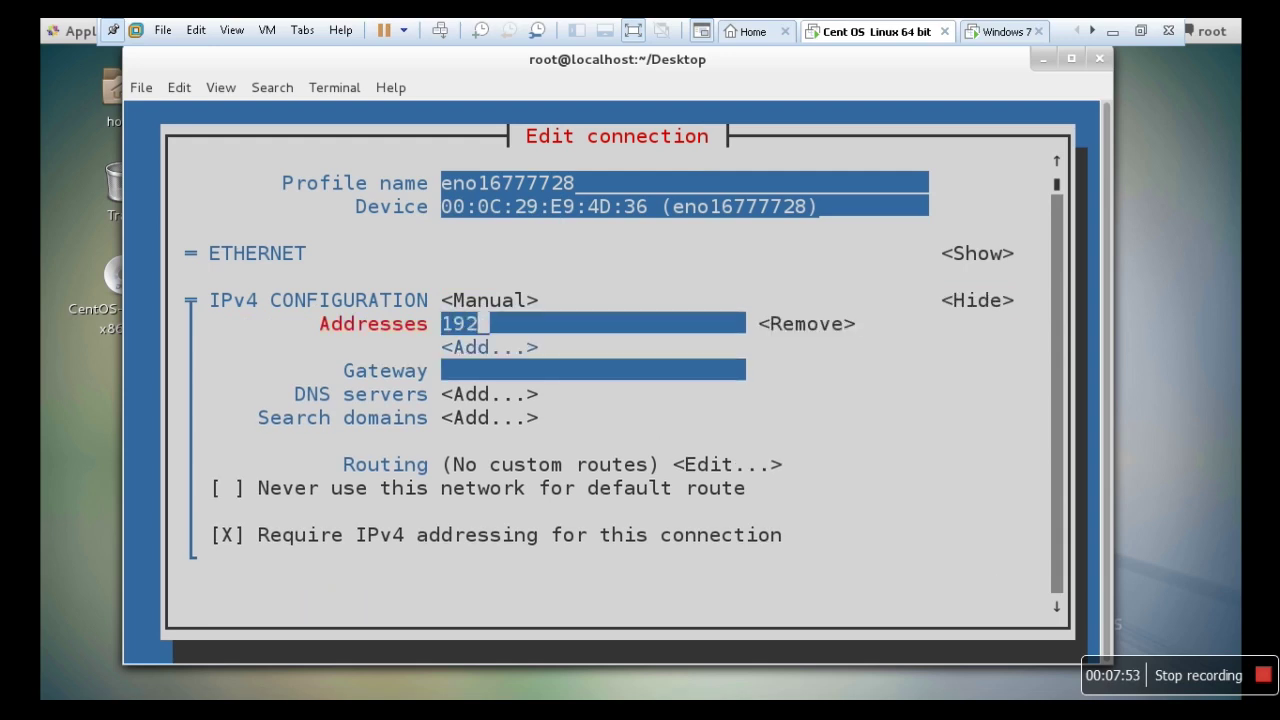
pyautogui.write('.168.20.10')
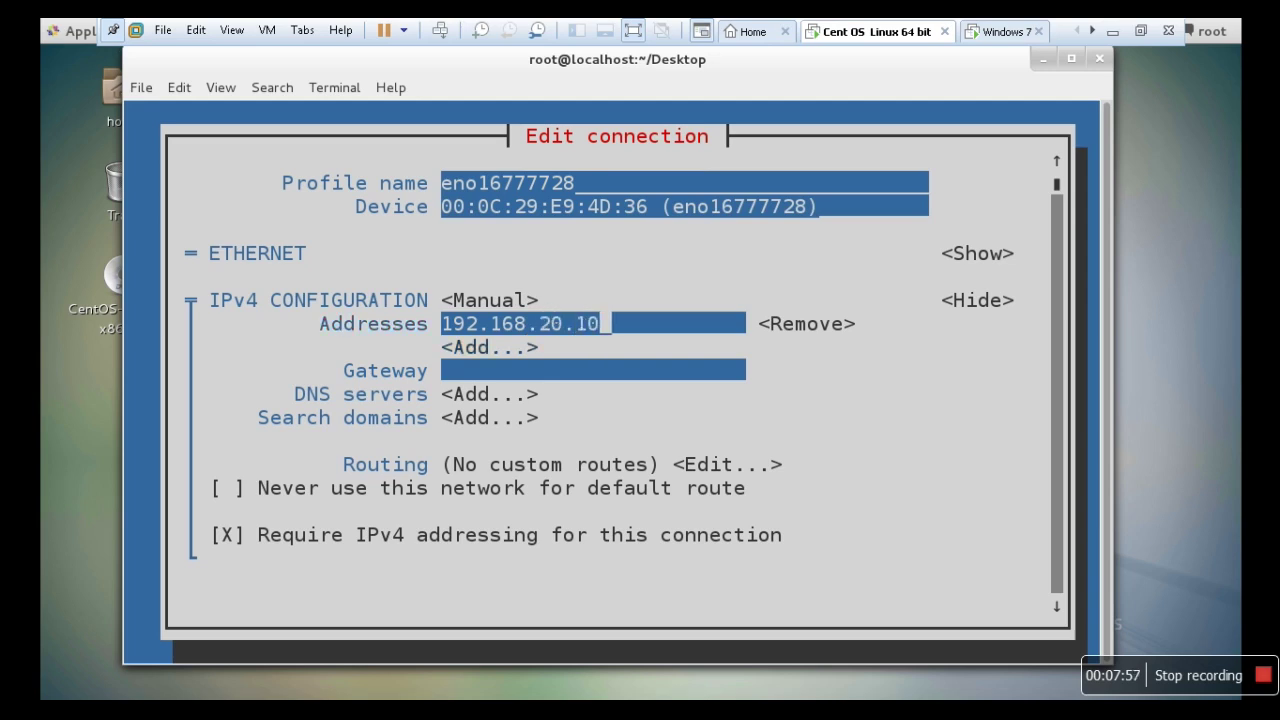
pyautogui.write('/24')
# Enable Automatically connect for the eno16777728 connection and save the edited connection
pyautogui.press('Tab')
pyautogui.press('Tab')
pyautogui.press('Tab')
pyautogui.press('Tab')
pyautogui.press('Tab')
pyautogui.press('Tab')
pyautogui.press('Tab')
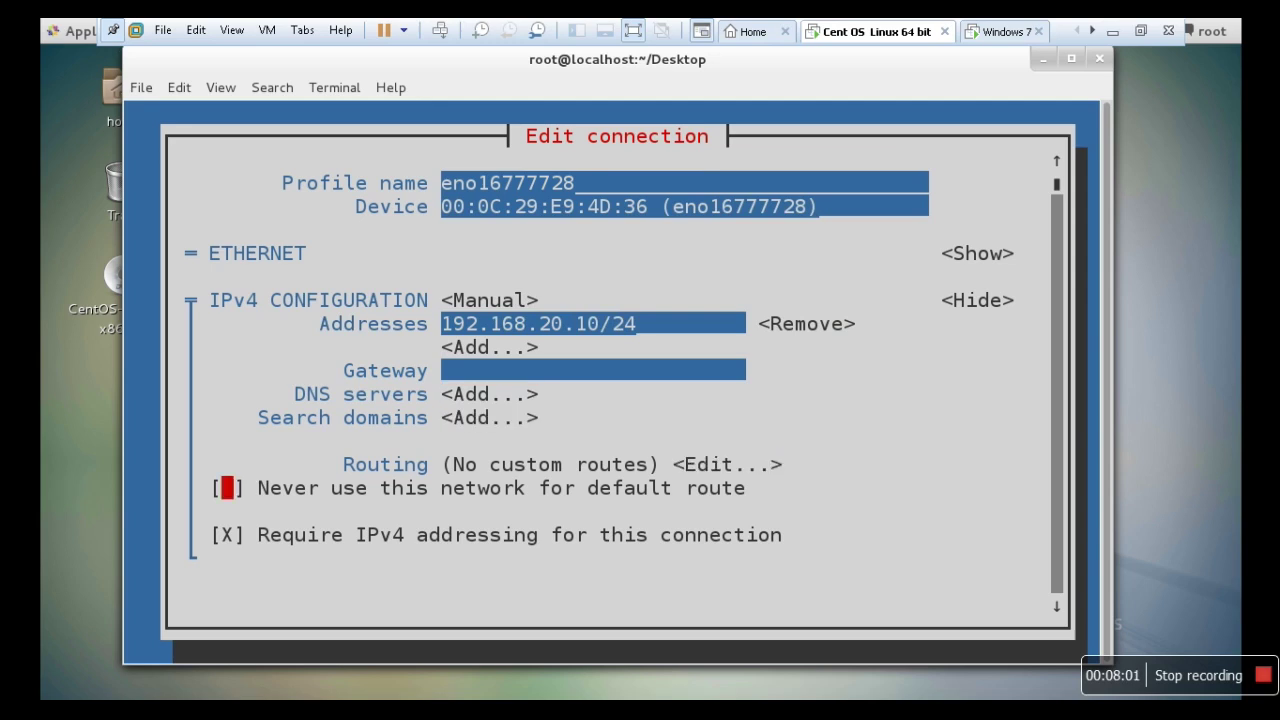
pyautogui.press('Tab')
pyautogui.press('Tab')
pyautogui.press('Tab')
pyautogui.press('Tab')
pyautogui.press('Tab')
pyautogui.press('Tab')
pyautogui.press('Tab')
pyautogui.hotkey('shift', 'Tab')
pyautogui.hotkey('shift', 'Tab')
pyautogui.hotkey('shift', 'Tab')
pyautogui.press('Tab')
pyautogui.press('Tab')
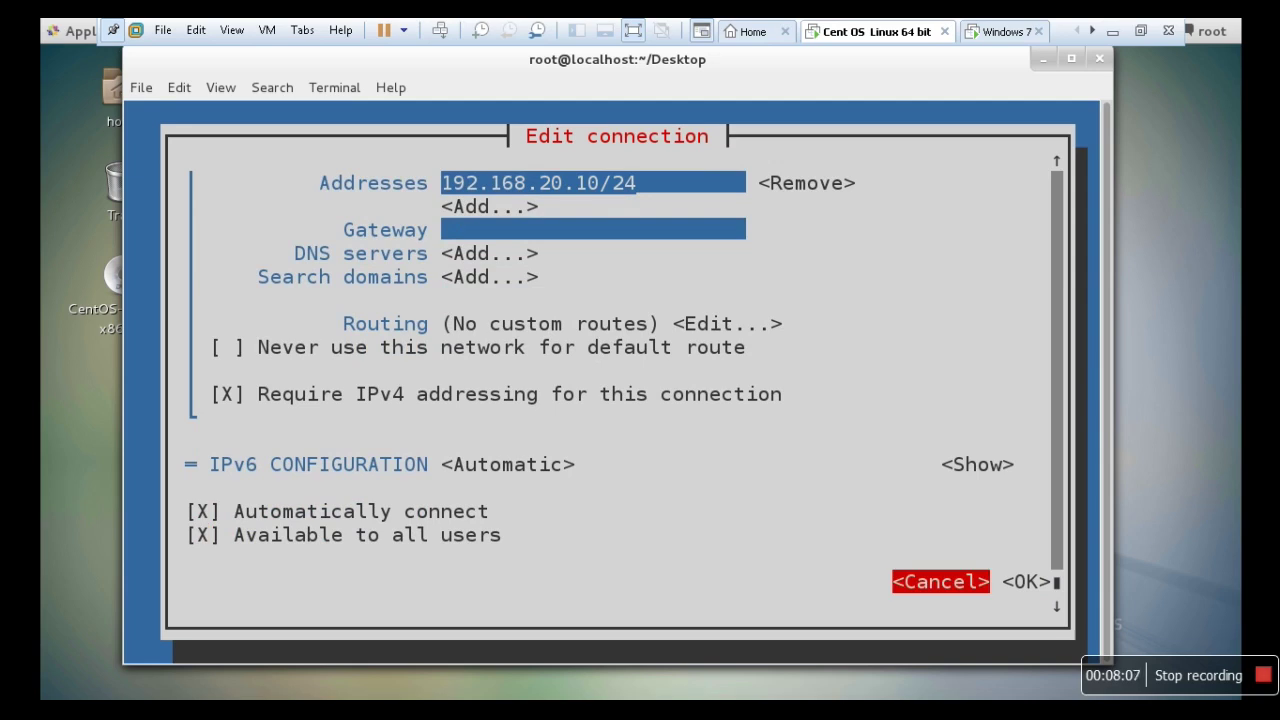
pyautogui.press('Tab')
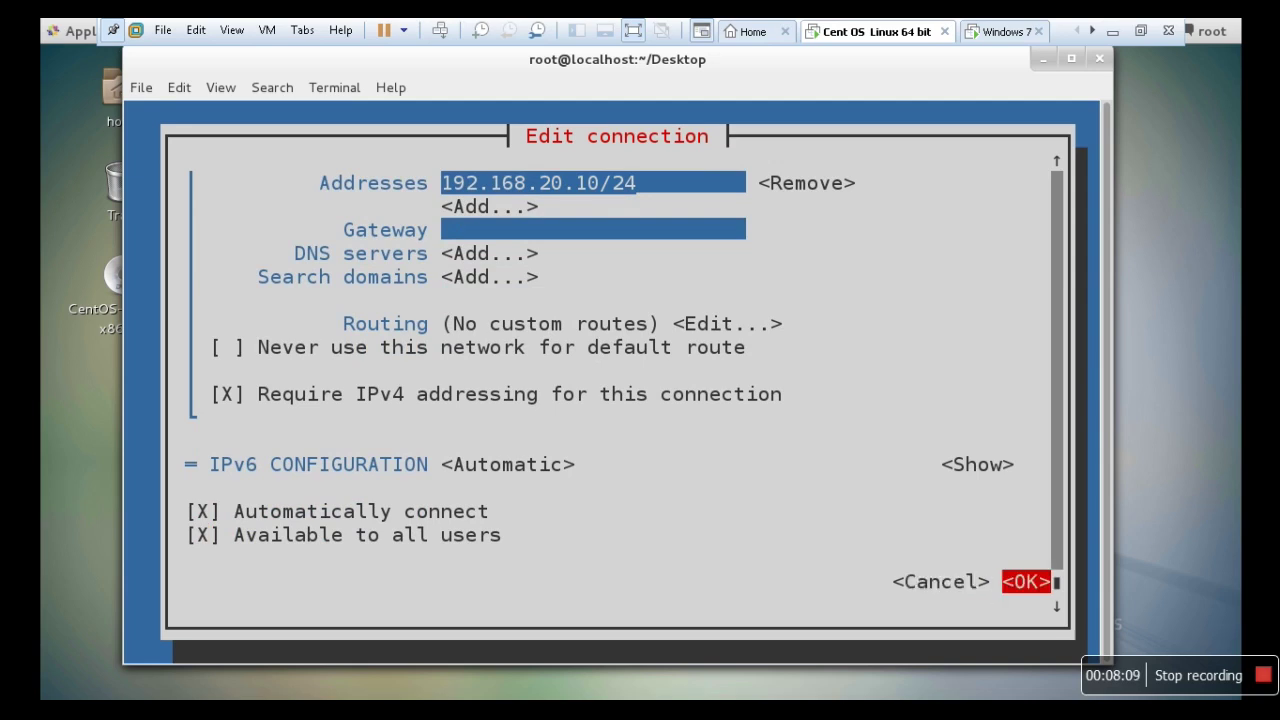
pyautogui.press('Return')
# Quit nmtui from the connection list and return to the shell
pyautogui.press('Tab')
pyautogui.press('Tab')
pyautogui.press('Tab')
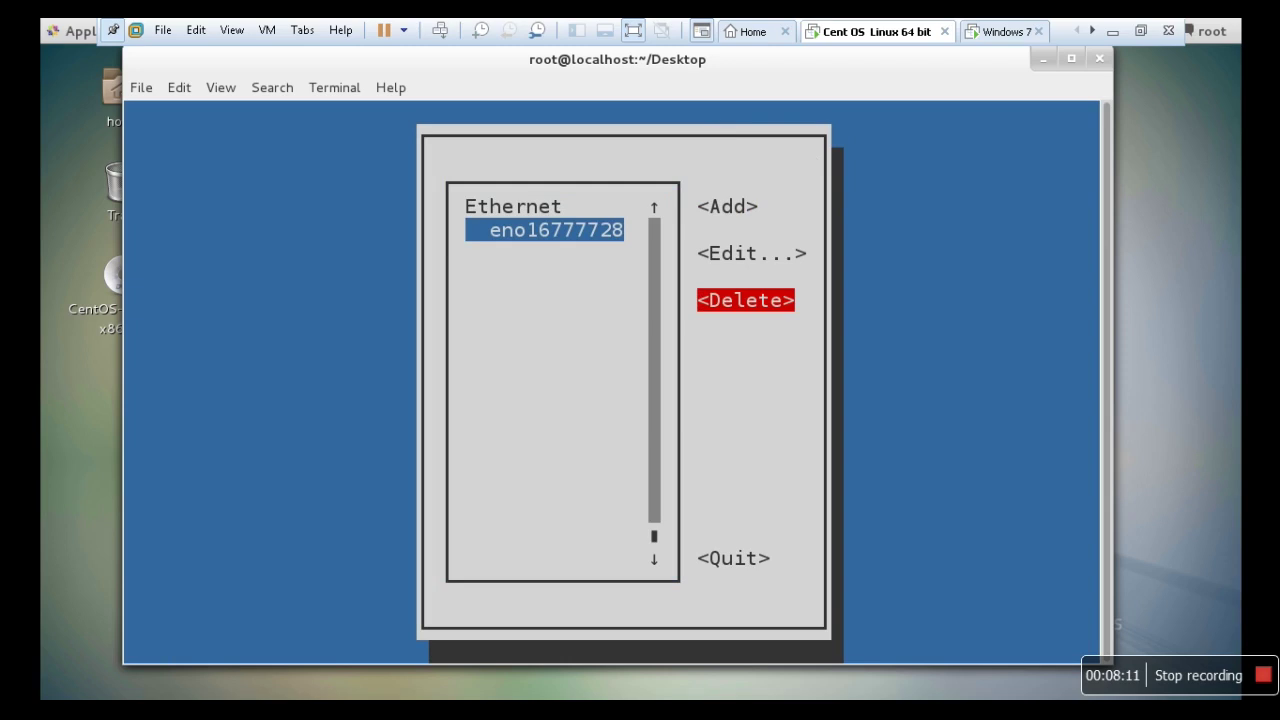
pyautogui.press('Tab')
pyautogui.press('Return')
# Clear the terminal and restart the network service with the command service network restart
pyautogui.write('service n')
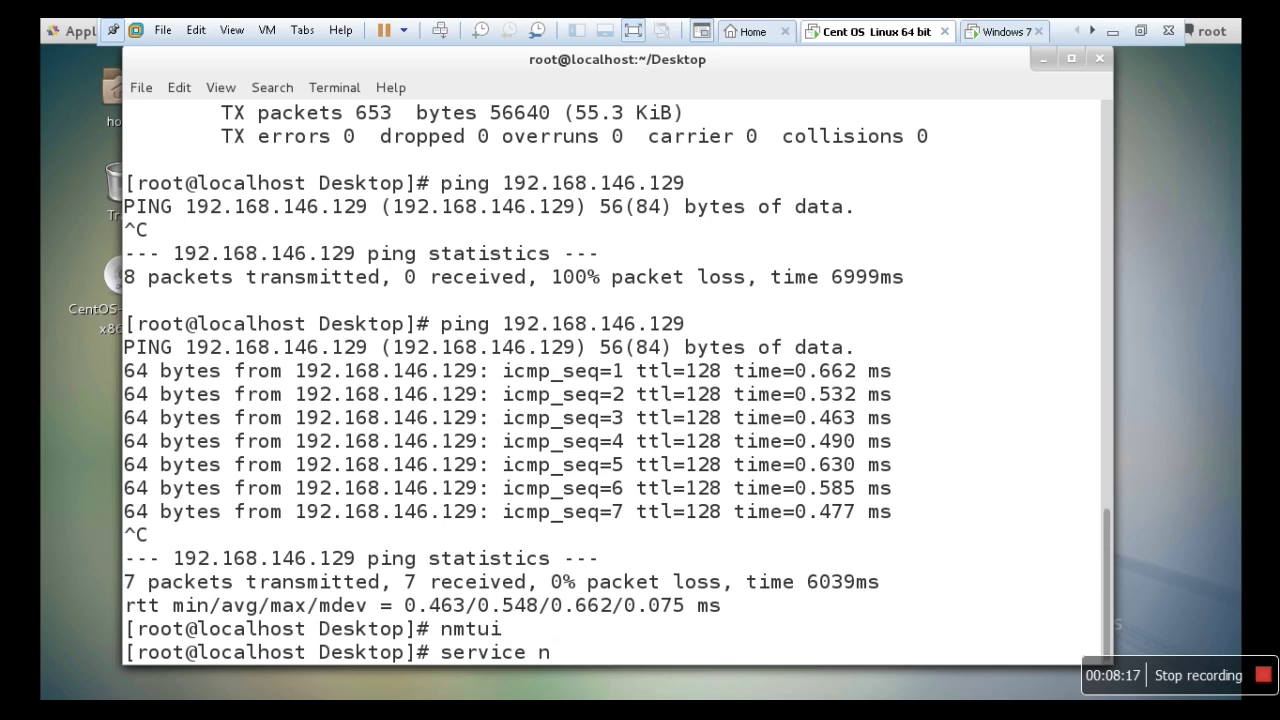
pyautogui.hotkey('ctrl', 'l')
pyautogui.write('et')
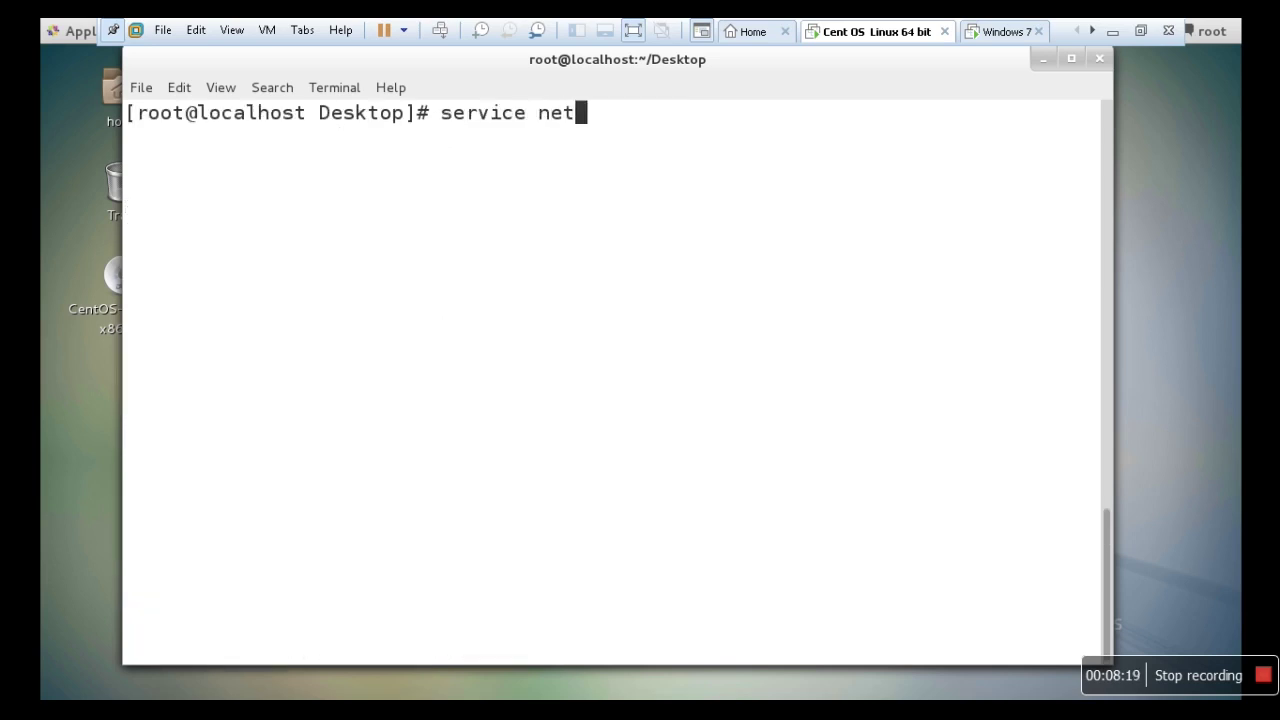
pyautogui.write('work ')
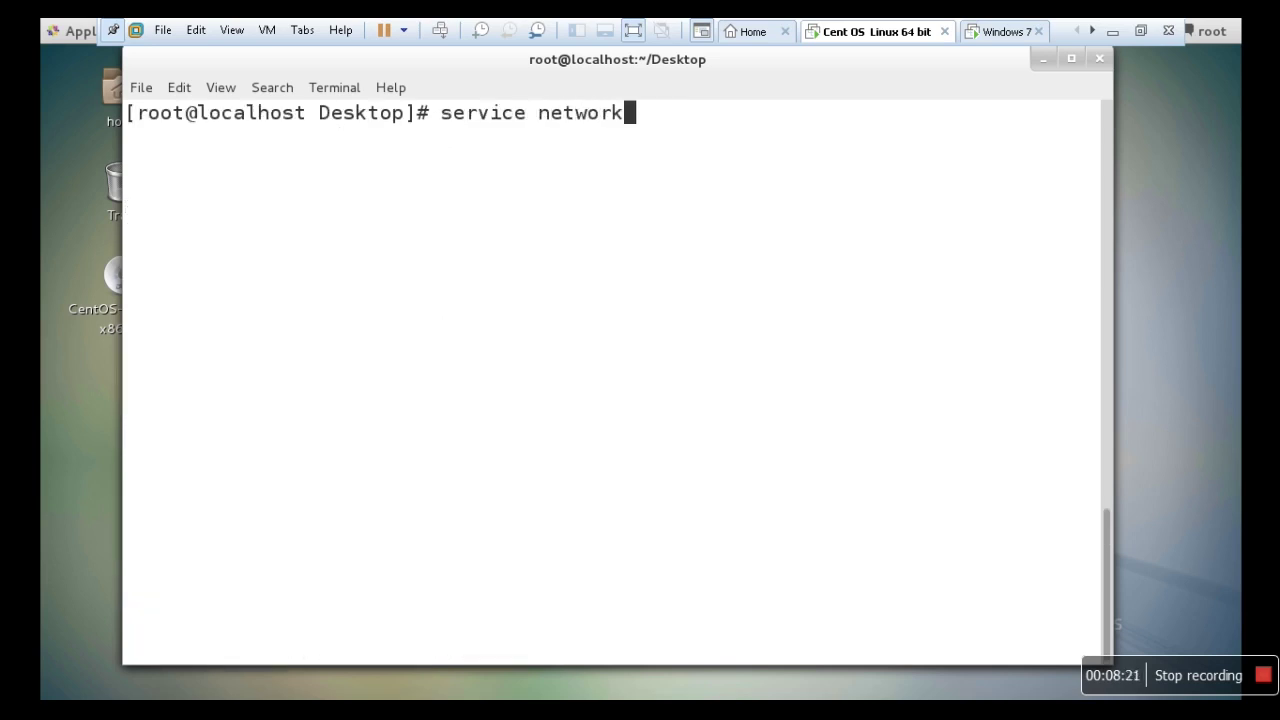
pyautogui.write('restart')
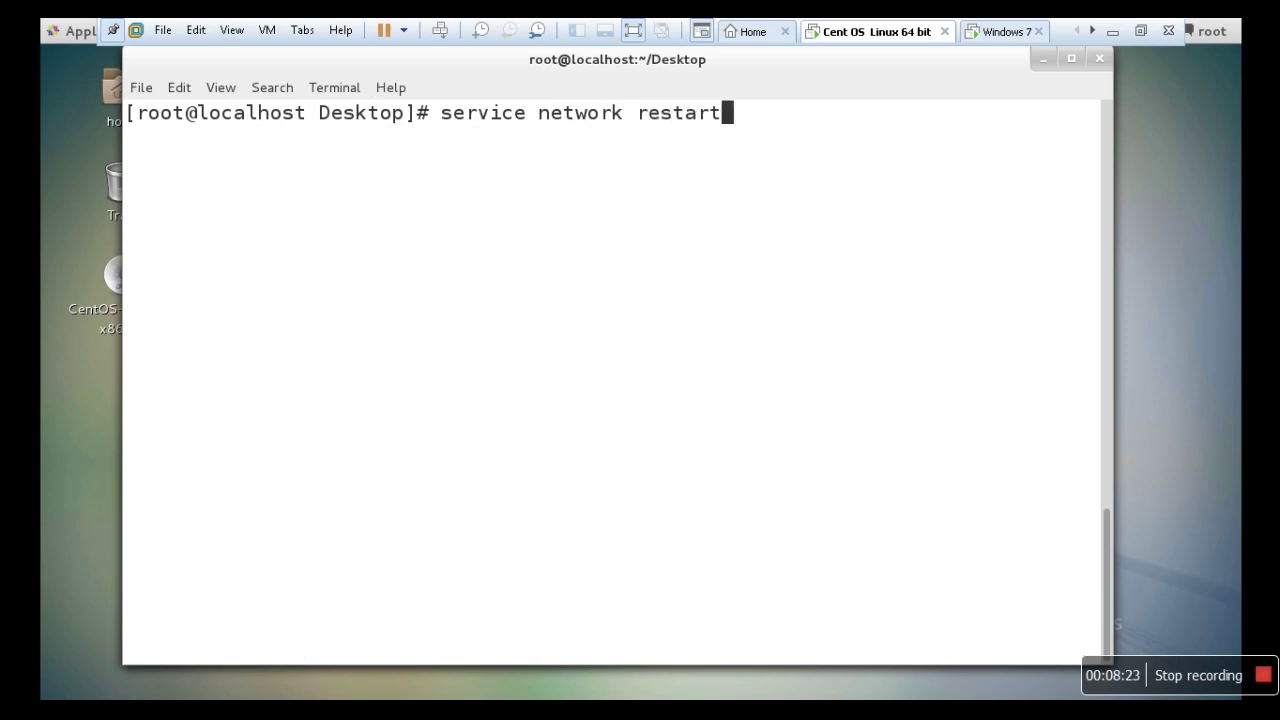
pyautogui.press('Return')
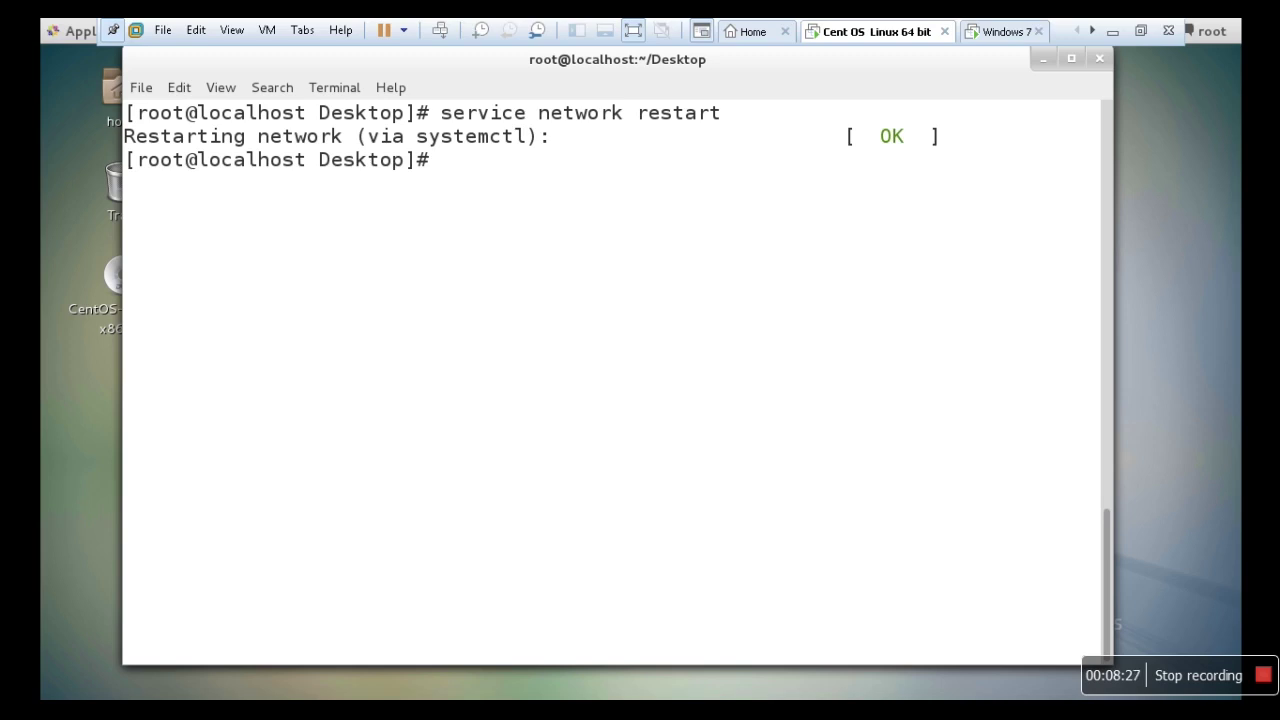
# Run ifconfig to check the IP address of eno16777728
pyautogui.write('nmtui')
pyautogui.press('Up')
pyautogui.press('Up')
pyautogui.press('Up')
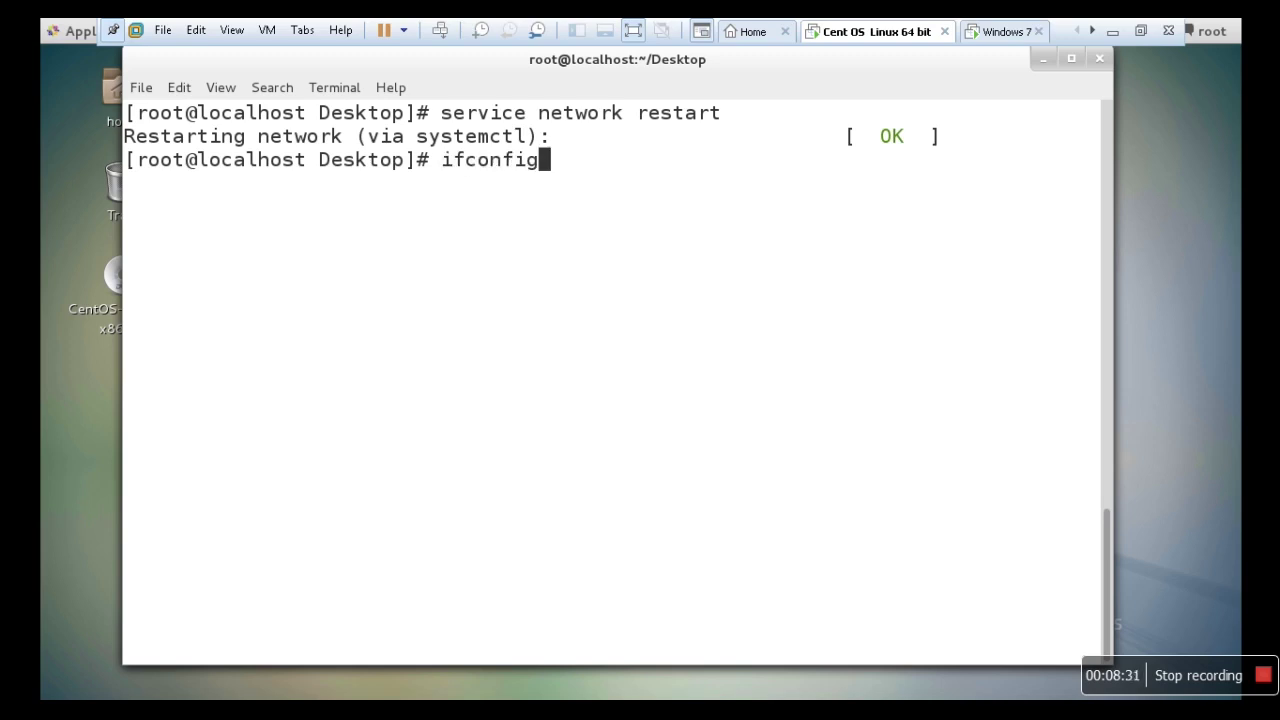
pyautogui.press('Return')
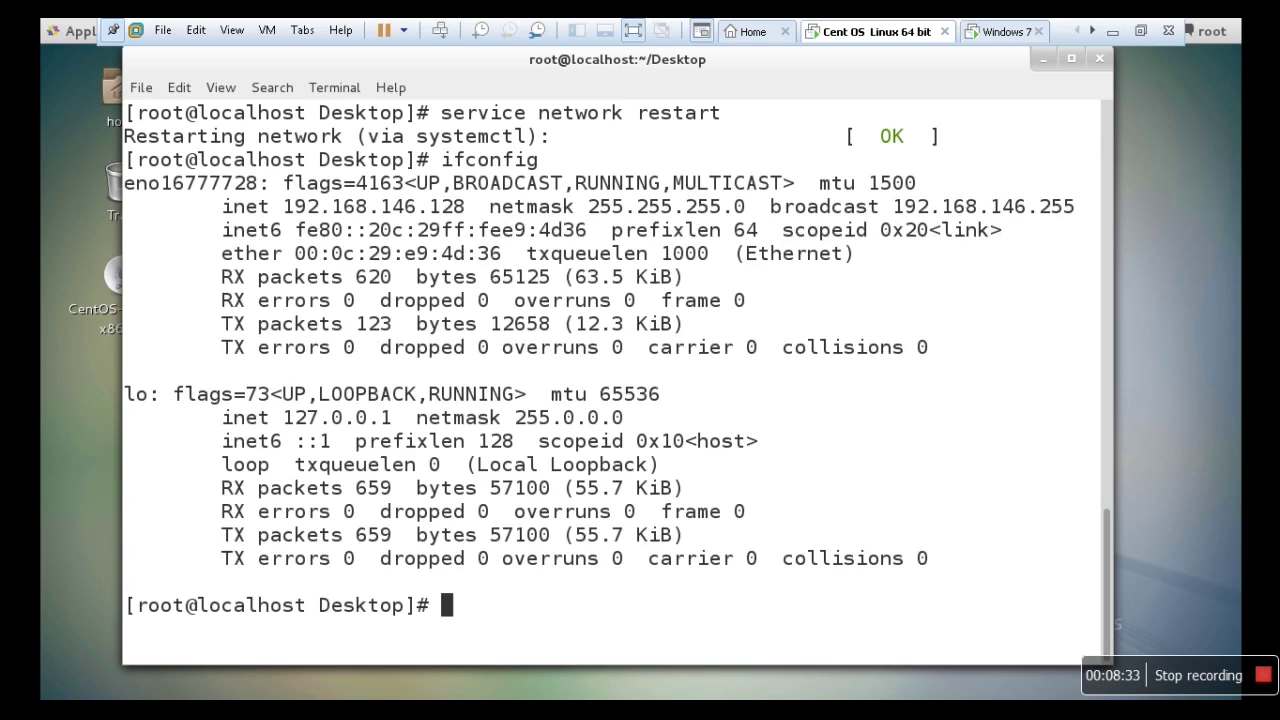
# Bring the network interface down with the command ifdown eno16777728
pyautogui.press('Up')
pyautogui.press('Up')
pyautogui.press('Up')
pyautogui.press('Up')
pyautogui.press('Up')
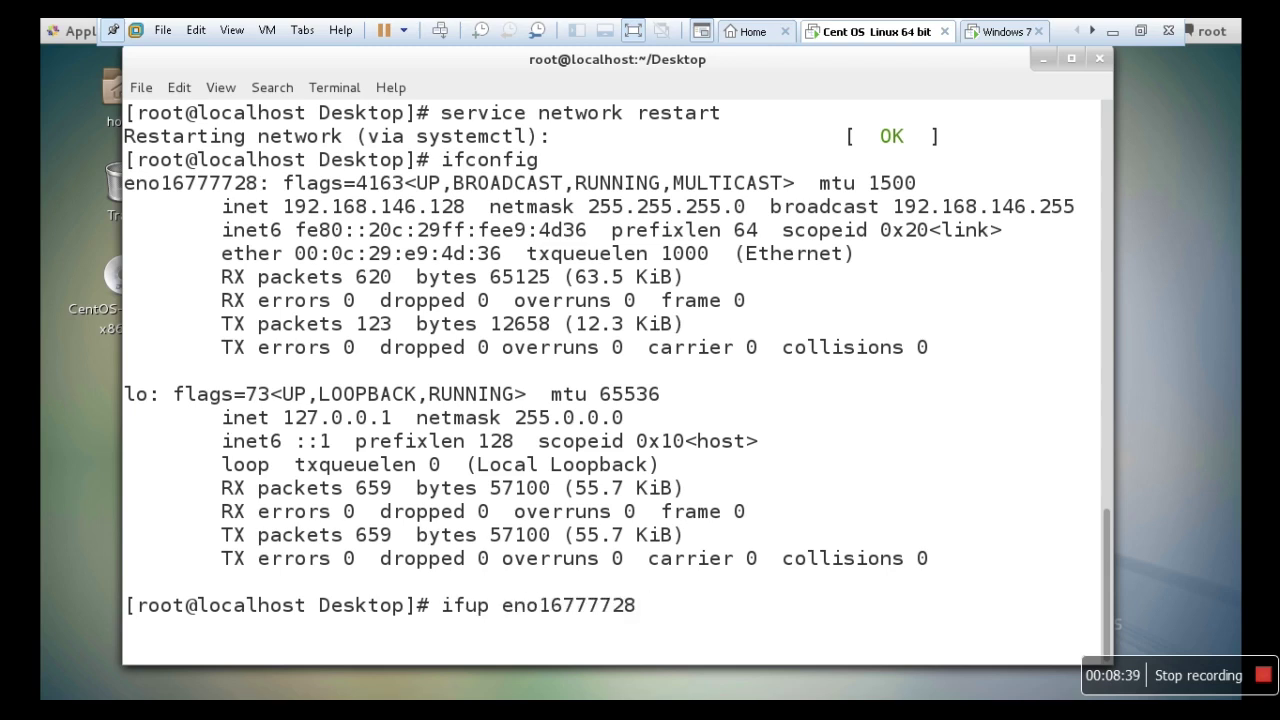
pyautogui.press('Left')
pyautogui.press('Left')
pyautogui.press('Left')
pyautogui.press('Left')
pyautogui.press('Left')
pyautogui.press('Left')
pyautogui.press('Left')
pyautogui.press('Left')
pyautogui.press('Left')
pyautogui.press('Left')
pyautogui.press('Left')
pyautogui.press('Left')
pyautogui.press('Left')
pyautogui.press('Right')
pyautogui.press('BackSpace')
pyautogui.press('BackSpace')
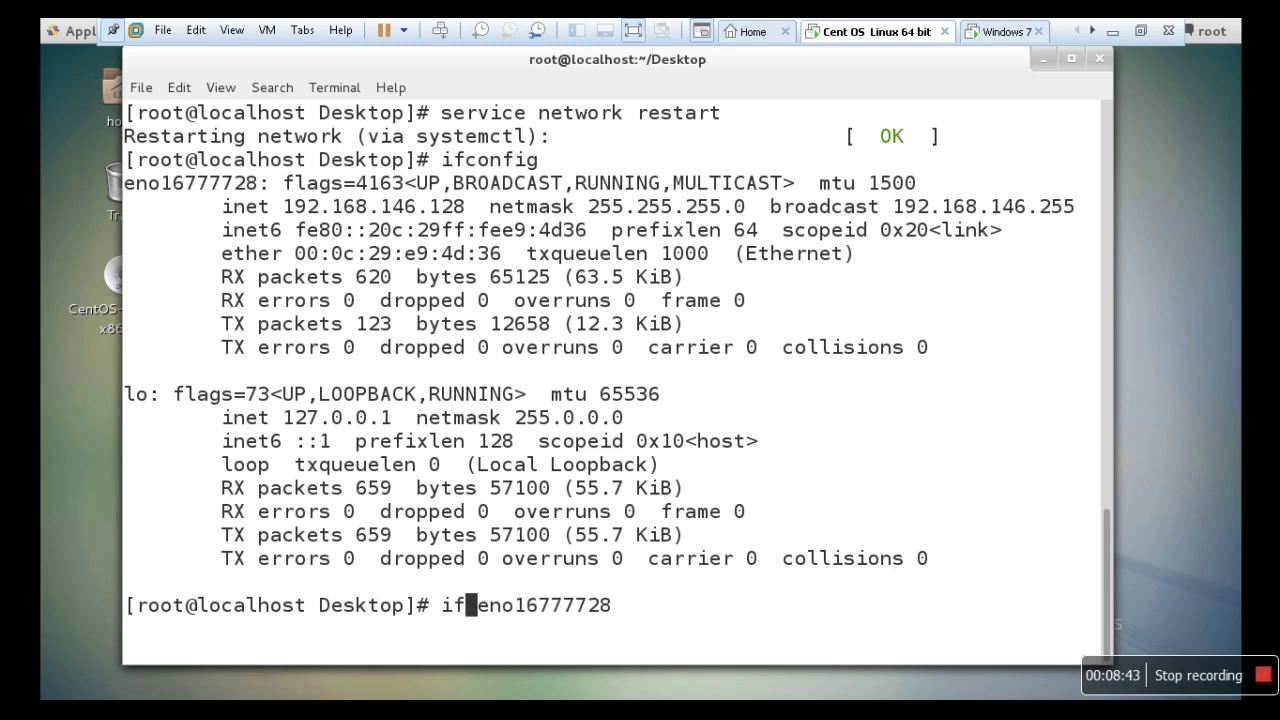
pyautogui.write('dow')
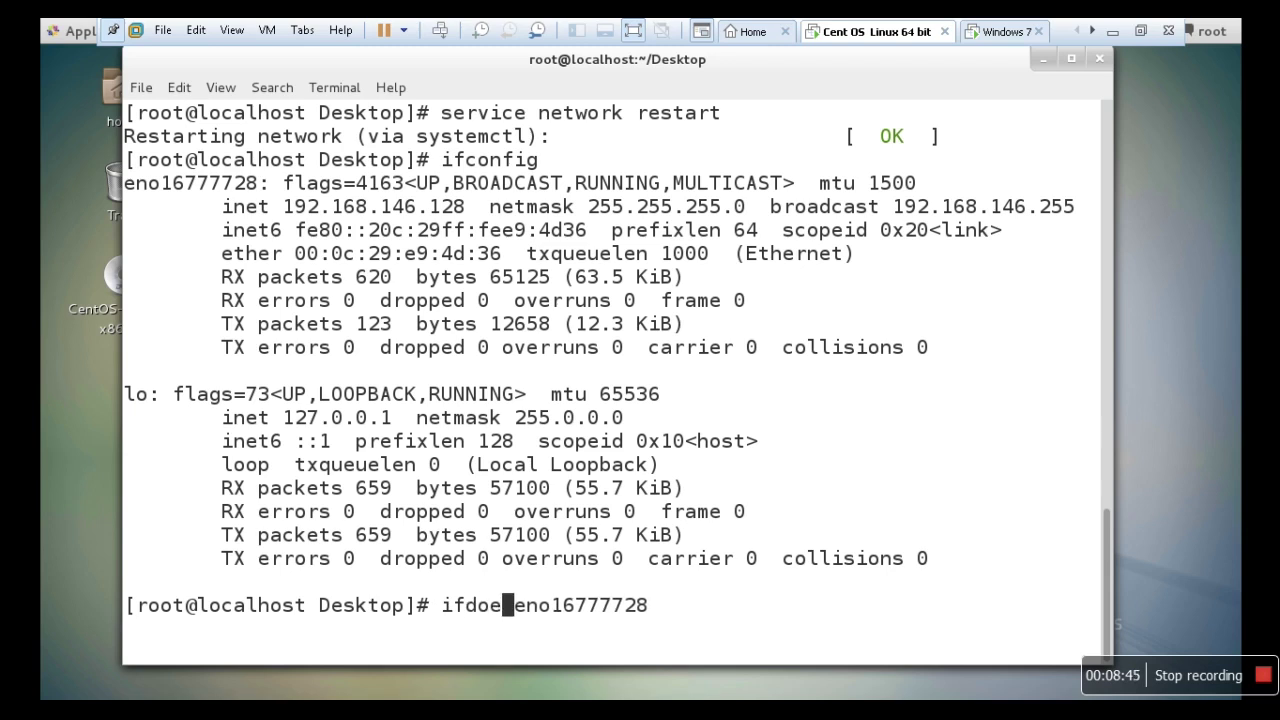
pyautogui.write('n')
pyautogui.press('Return')
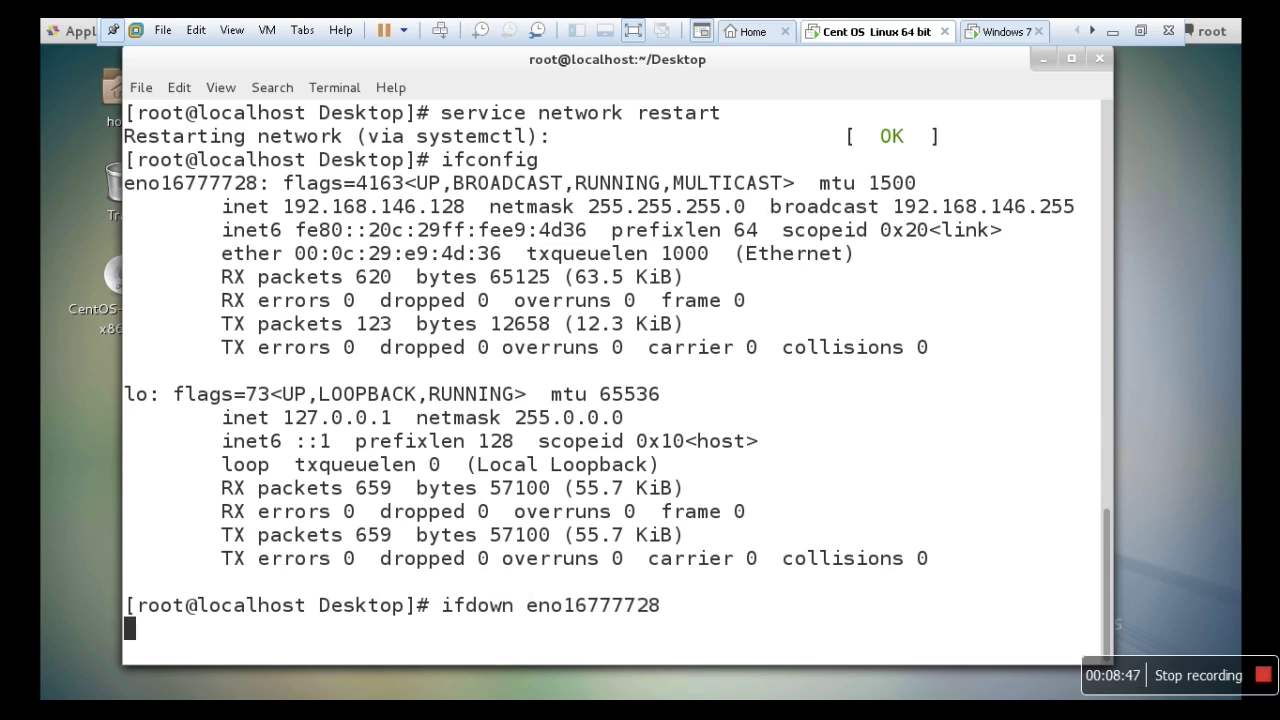
# Clear the terminal and bring the network interface back up with the command ifup eno16777728
pyautogui.hotkey('ctrl', 'l')
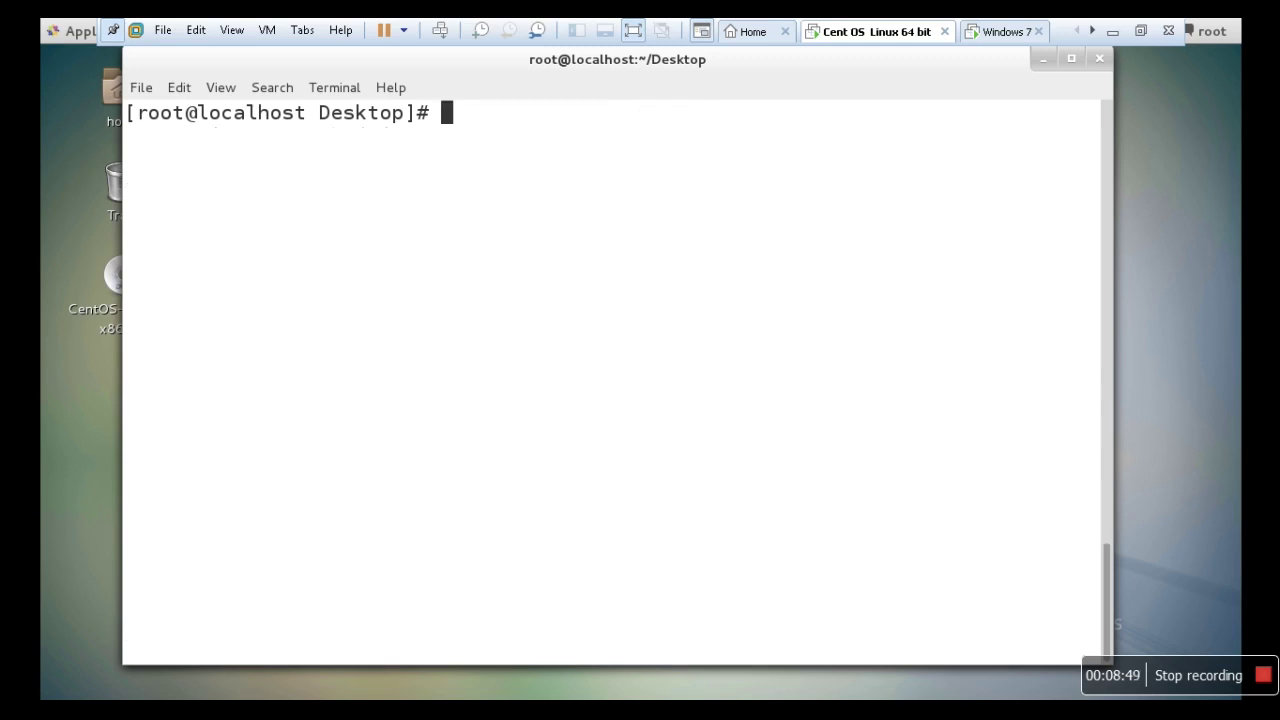
pyautogui.press('Up')
pyautogui.press('Left')
pyautogui.press('Left')
pyautogui.press('Left')
pyautogui.press('Left')
pyautogui.press('Left')
pyautogui.press('Left')
pyautogui.press('Left')
pyautogui.press('Left')
pyautogui.press('Left')
pyautogui.press('Left')
pyautogui.press('Left')
pyautogui.press('Left')
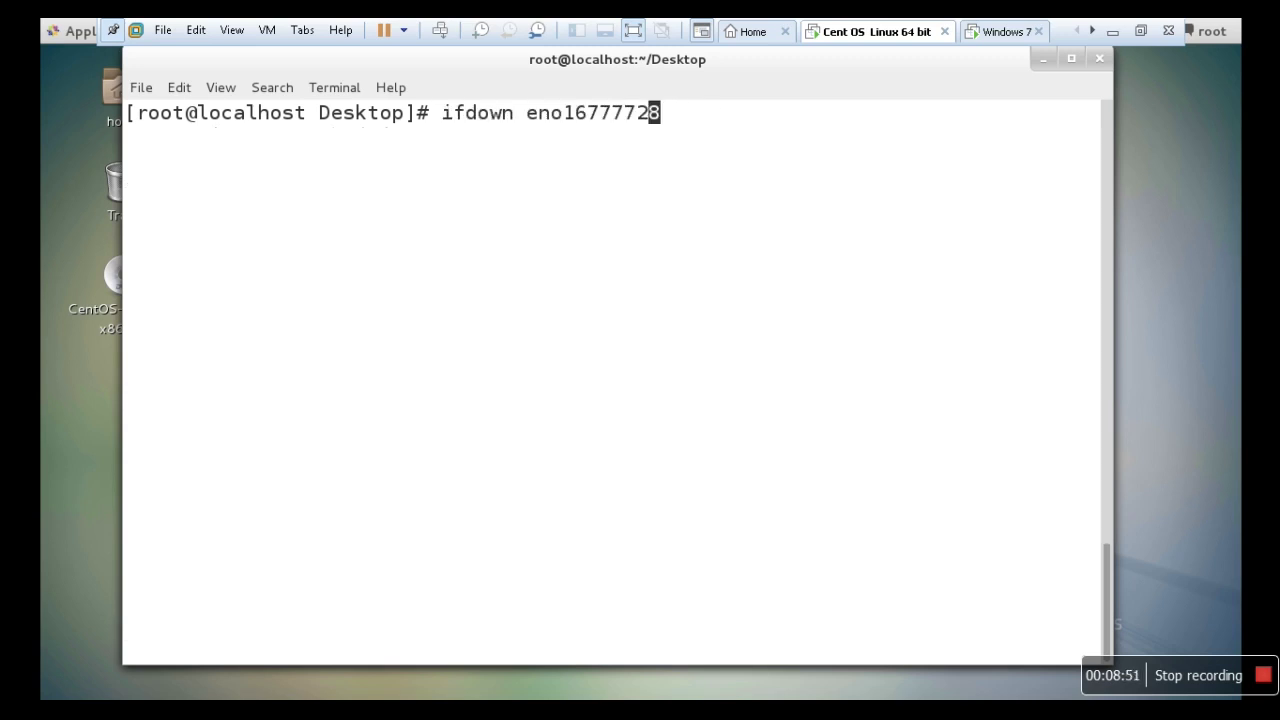
pyautogui.press('BackSpace')
pyautogui.press('BackSpace')
pyautogui.press('BackSpace')
pyautogui.press('BackSpace')
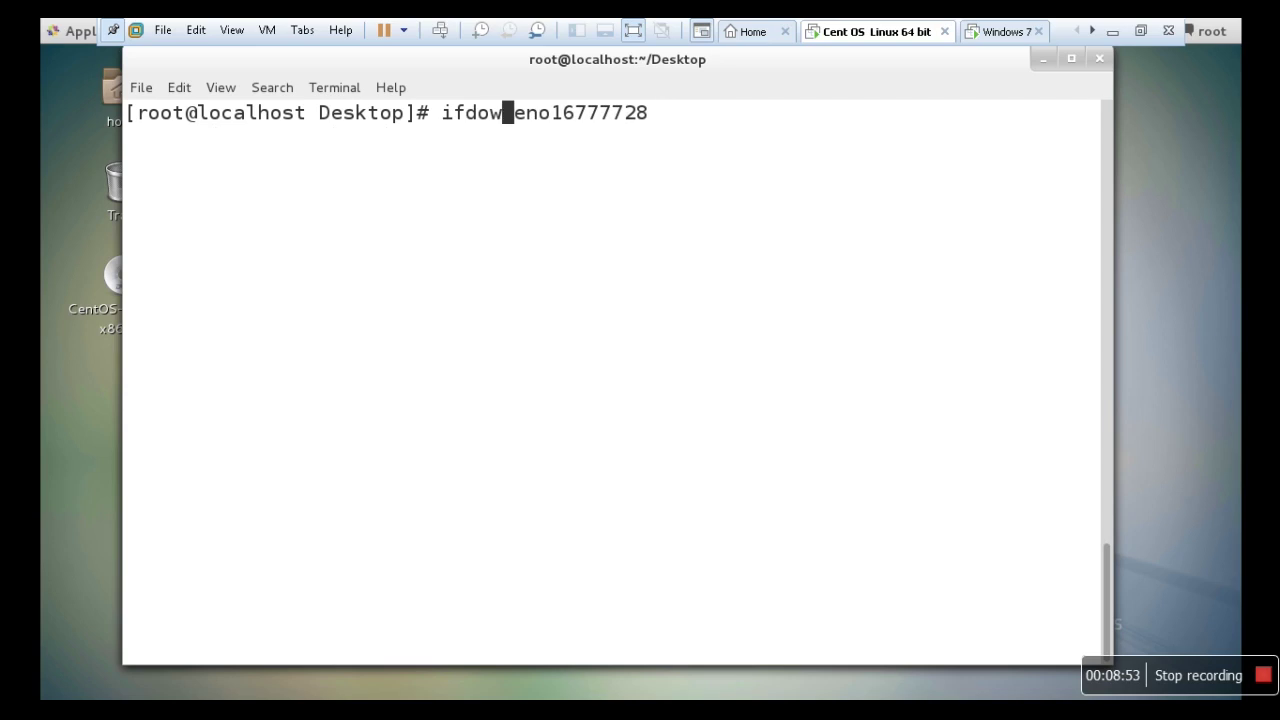
pyautogui.write('up')
pyautogui.press('Return')
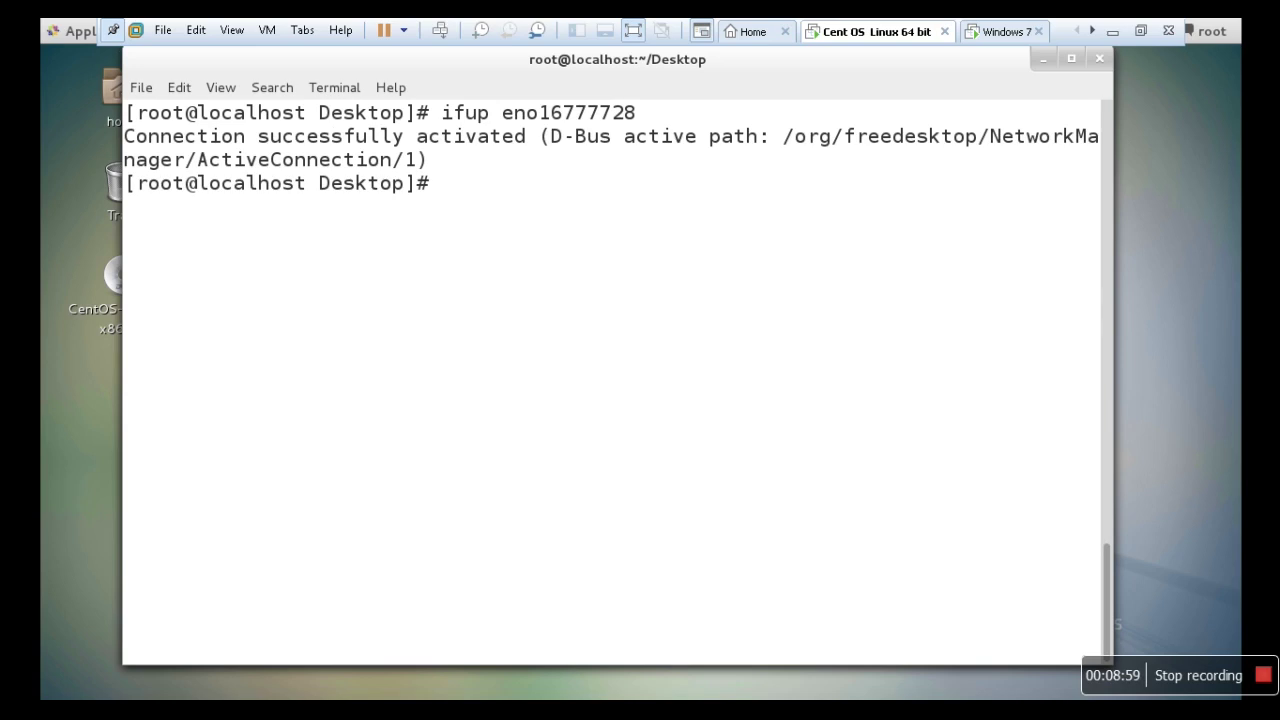
# Clear the terminal and run ifconfig again to check the address of the reactivated interface
pyautogui.hotkey('ctrl', 'l')
pyautogui.press('Up')
pyautogui.press('Left')
pyautogui.press('Left')
pyautogui.press('Left')
pyautogui.press('Left')
pyautogui.press('Left')
pyautogui.press('Left')
pyautogui.press('Left')
pyautogui.press('Left')
pyautogui.press('Left')
pyautogui.press('Left')
pyautogui.press('Left')
pyautogui.press('Left')
pyautogui.press('BackSpace')
pyautogui.press('BackSpace')
pyautogui.write('down')
pyautogui.press('Up')
pyautogui.press('Return')
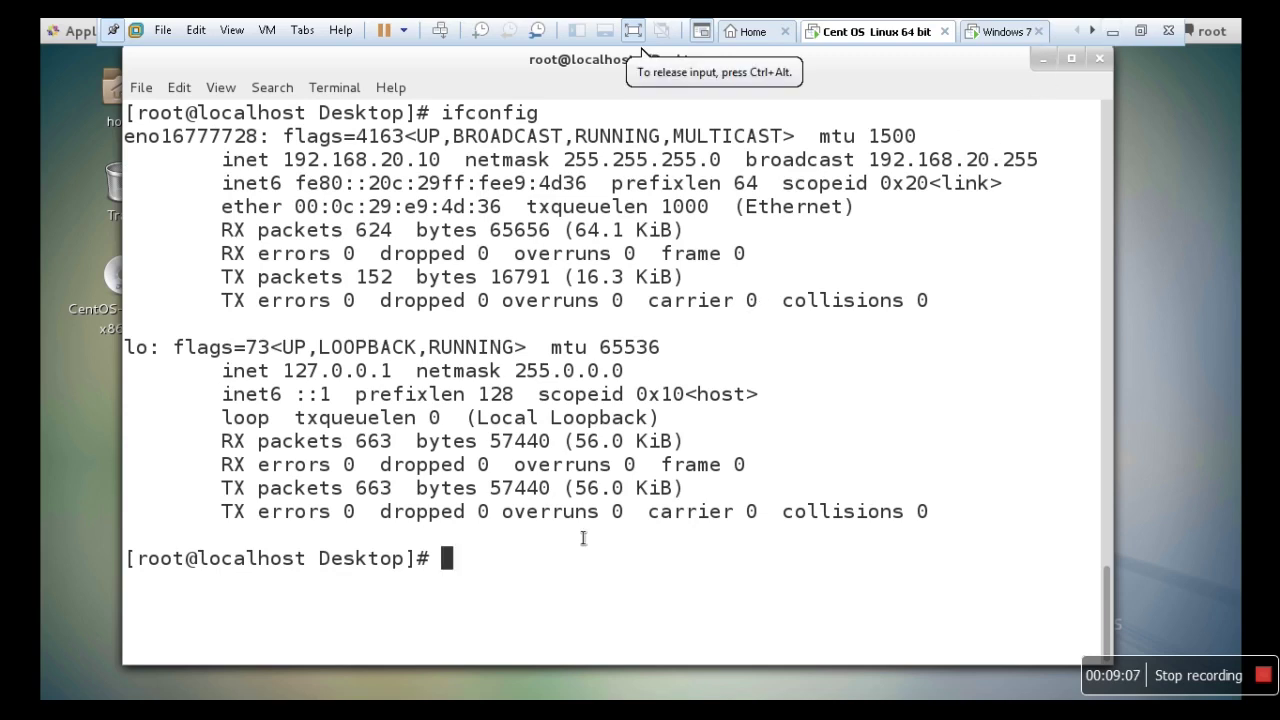
# Clear the terminal, ping 192.168.20.20 from CentOS, and stop the ping after a couple of replies
pyautogui.hotkey('ctrl', 'l')
pyautogui.write('ping 192.168')
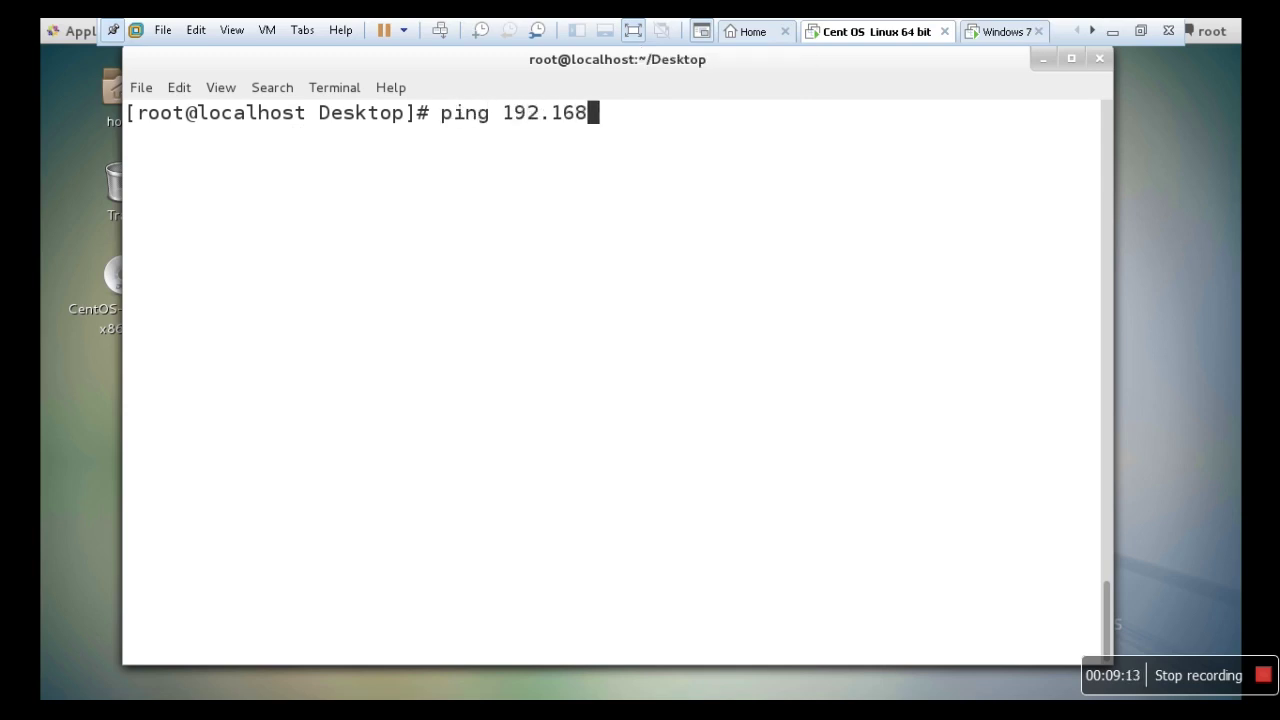
pyautogui.write('.20.20')
pyautogui.press('Return')
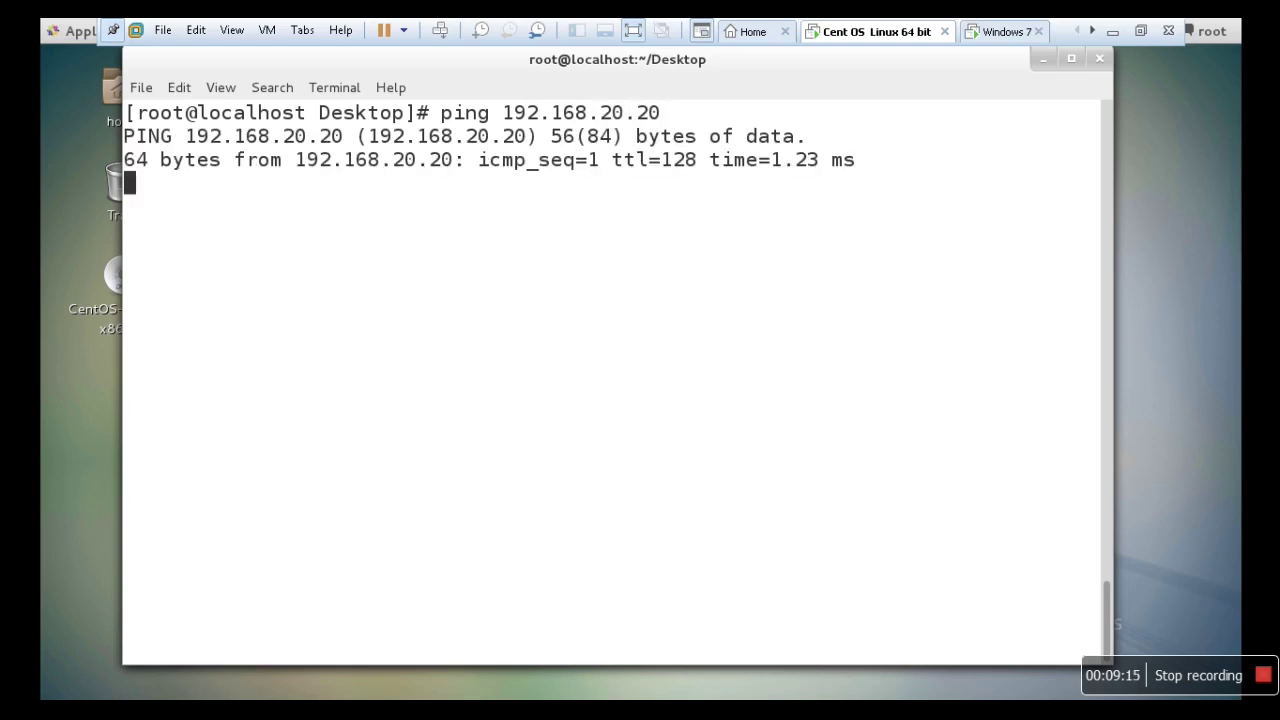
pyautogui.hotkey('ctrl', 'c')
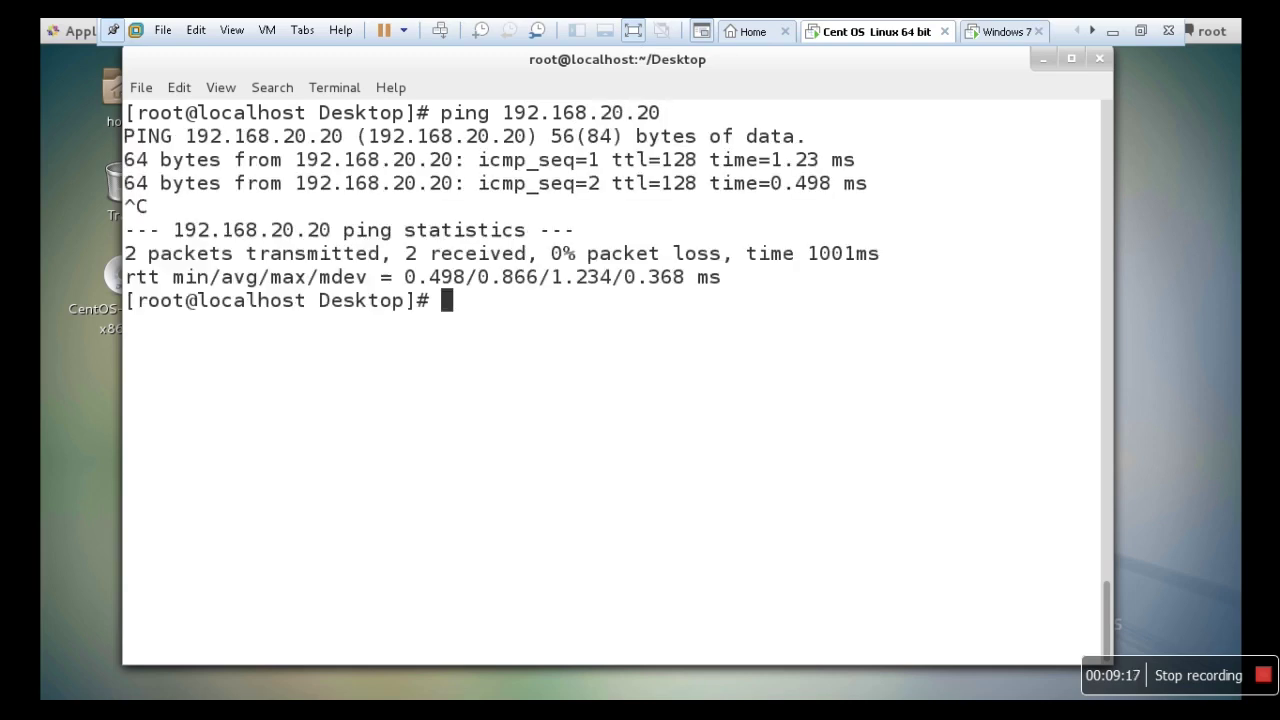
# Ping 192.168.20.100 from the CentOS terminal and stop the ping after a few replies
pyautogui.press('Up')
pyautogui.press('BackSpace')
pyautogui.press('BackSpace')
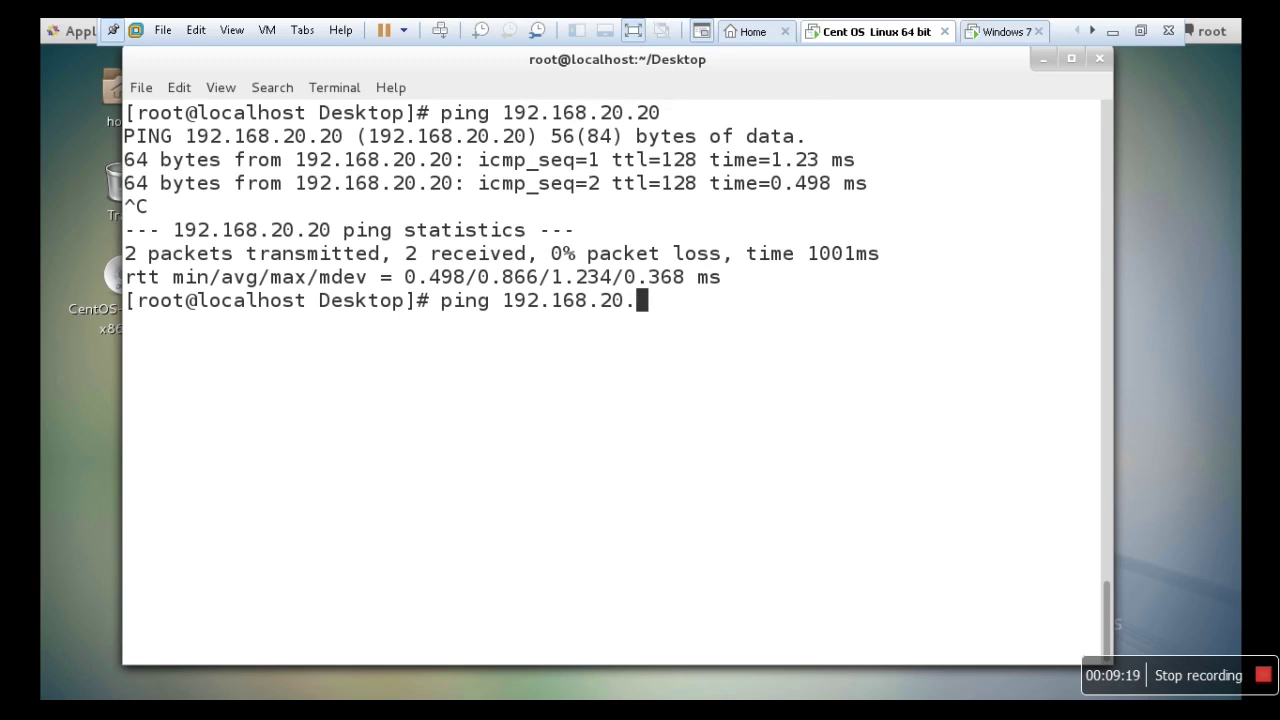
pyautogui.write('100')
pyautogui.press('Return')
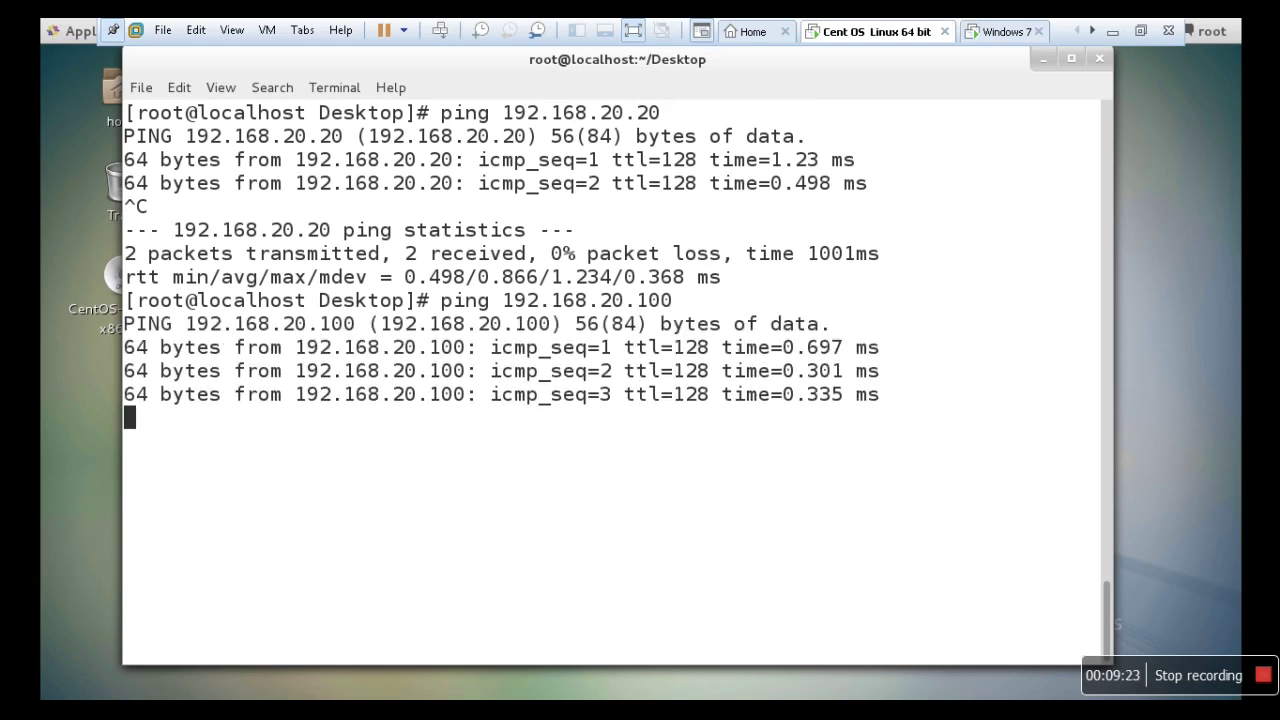
pyautogui.hotkey('ctrl', 'c')
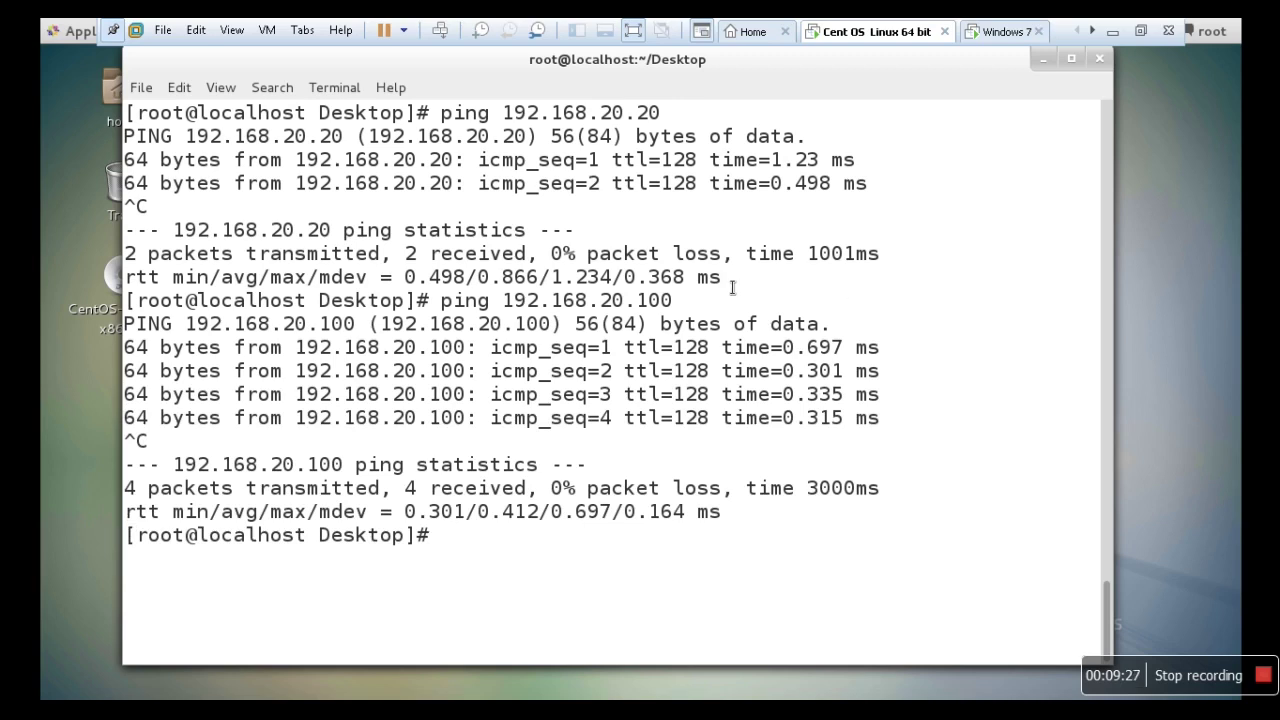
# Switch VMware Workstation from full screen to its normal window and clear the CentOS terminal
pyautogui.click(1140, 31)
pyautogui.click(896, 121)
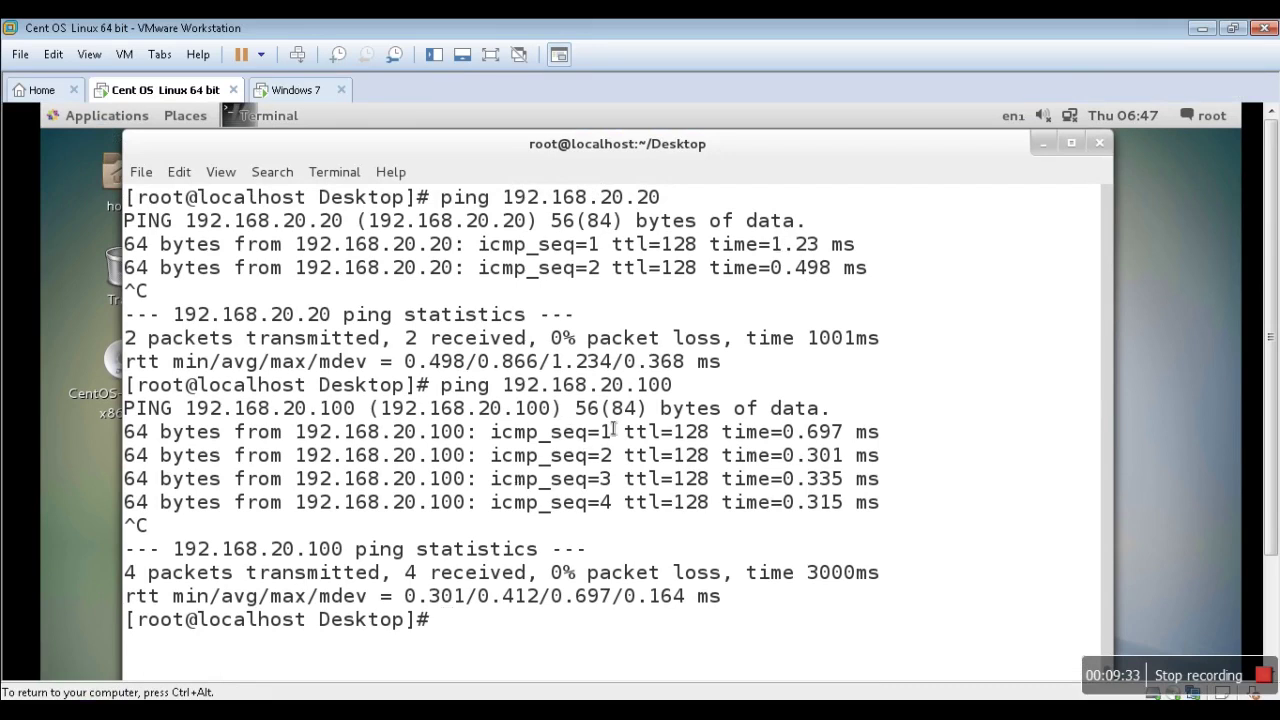
pyautogui.hotkey('ctrl', 'l')
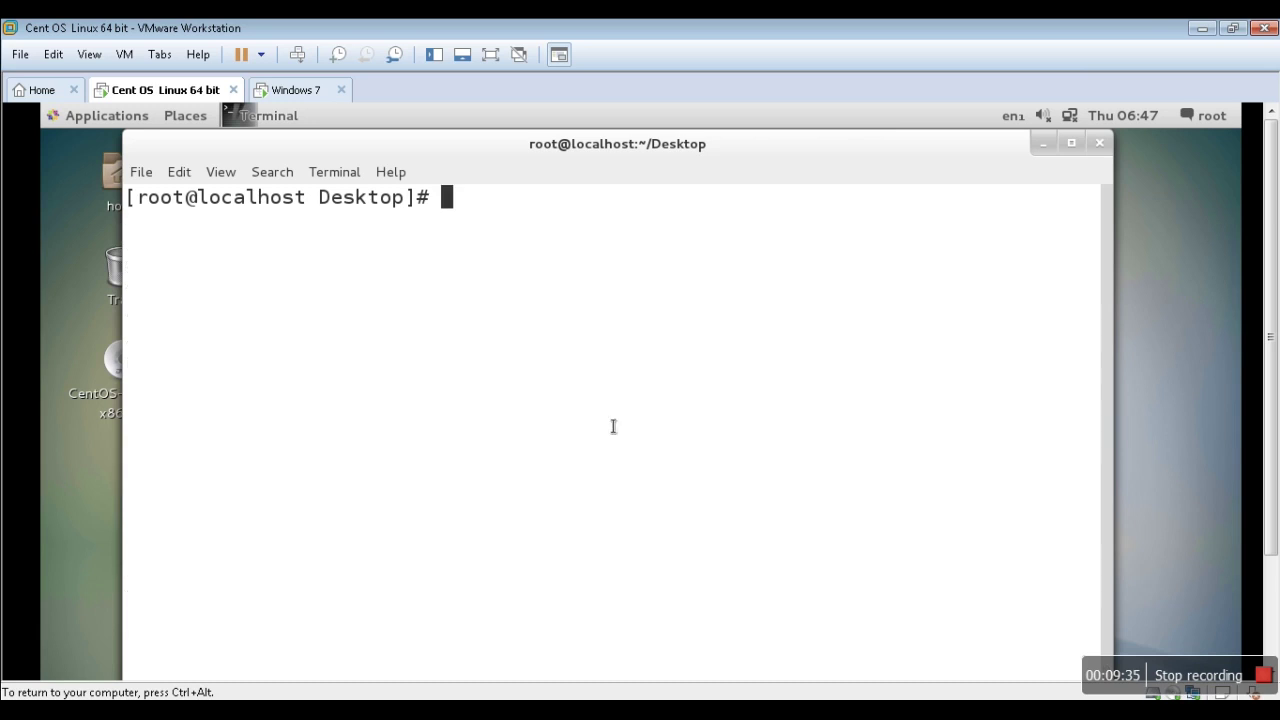
# Release input from the virtual machine and open the Network Adapter settings of the CentOS Linux 64 bit virtual machine
pyautogui.hotkey('ctrl', 'alt')
pyautogui.rightClick(187, 97)
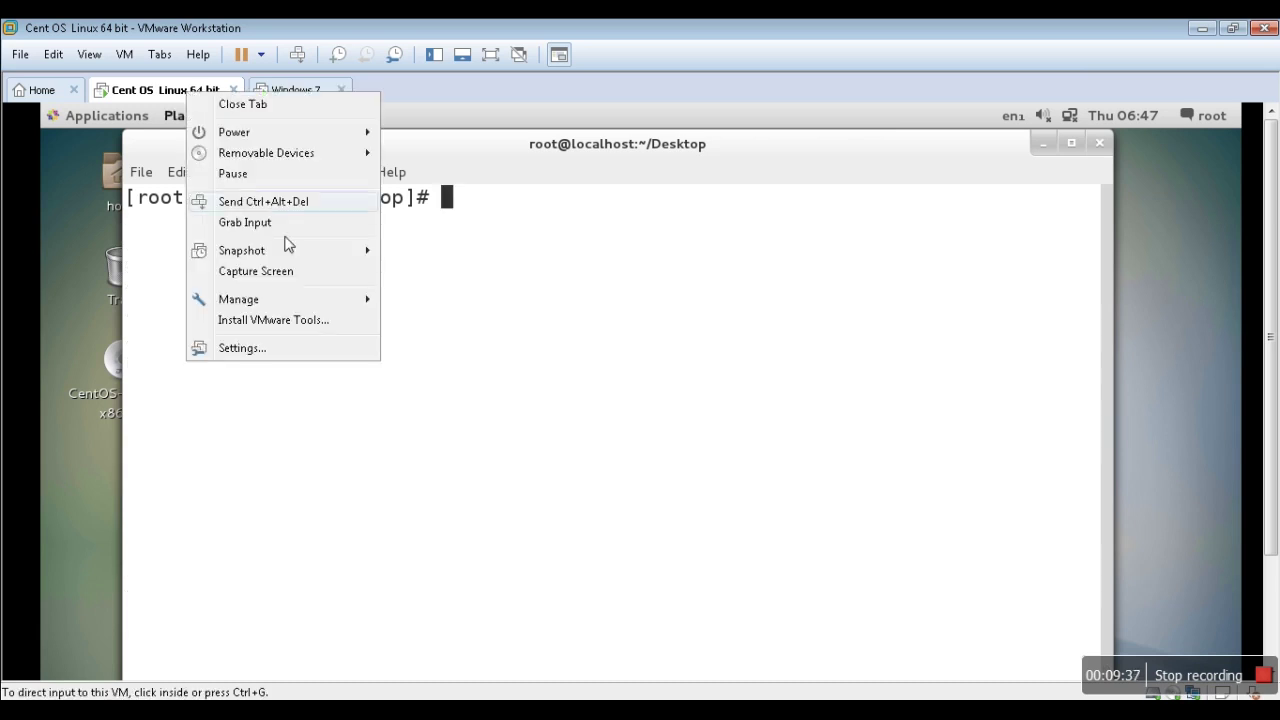
pyautogui.click(272, 349)
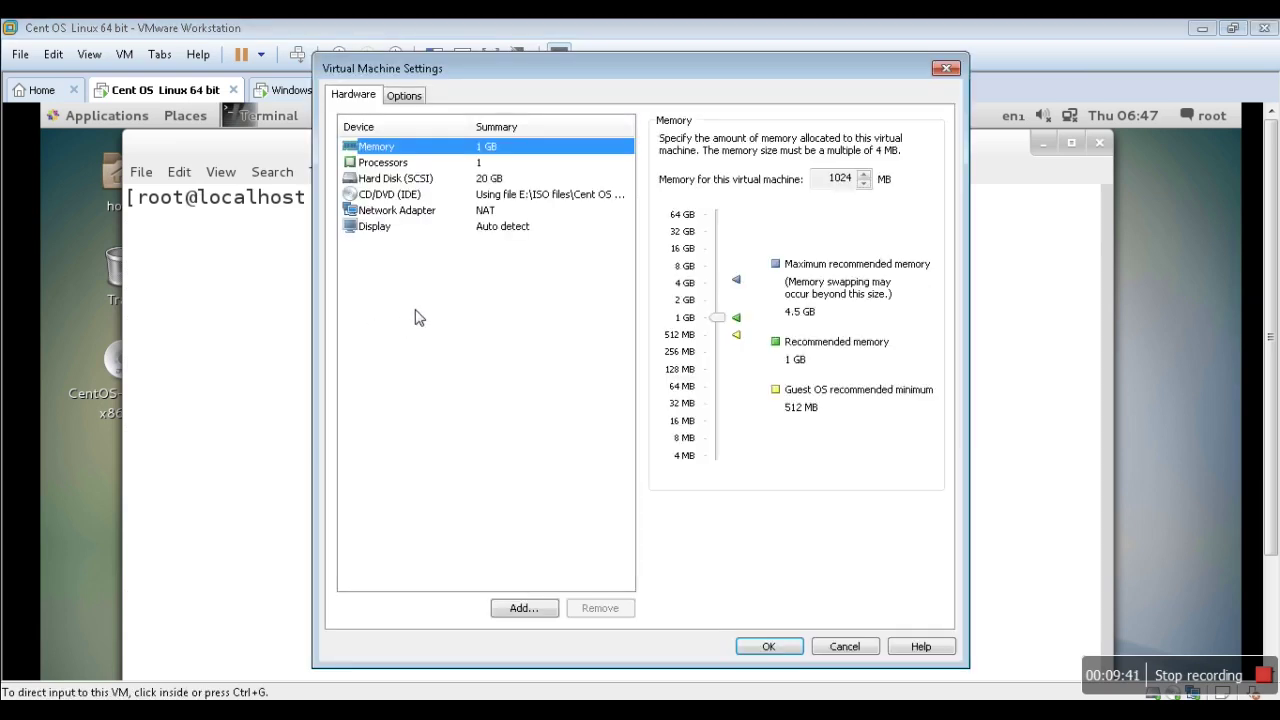
pyautogui.click(505, 214)
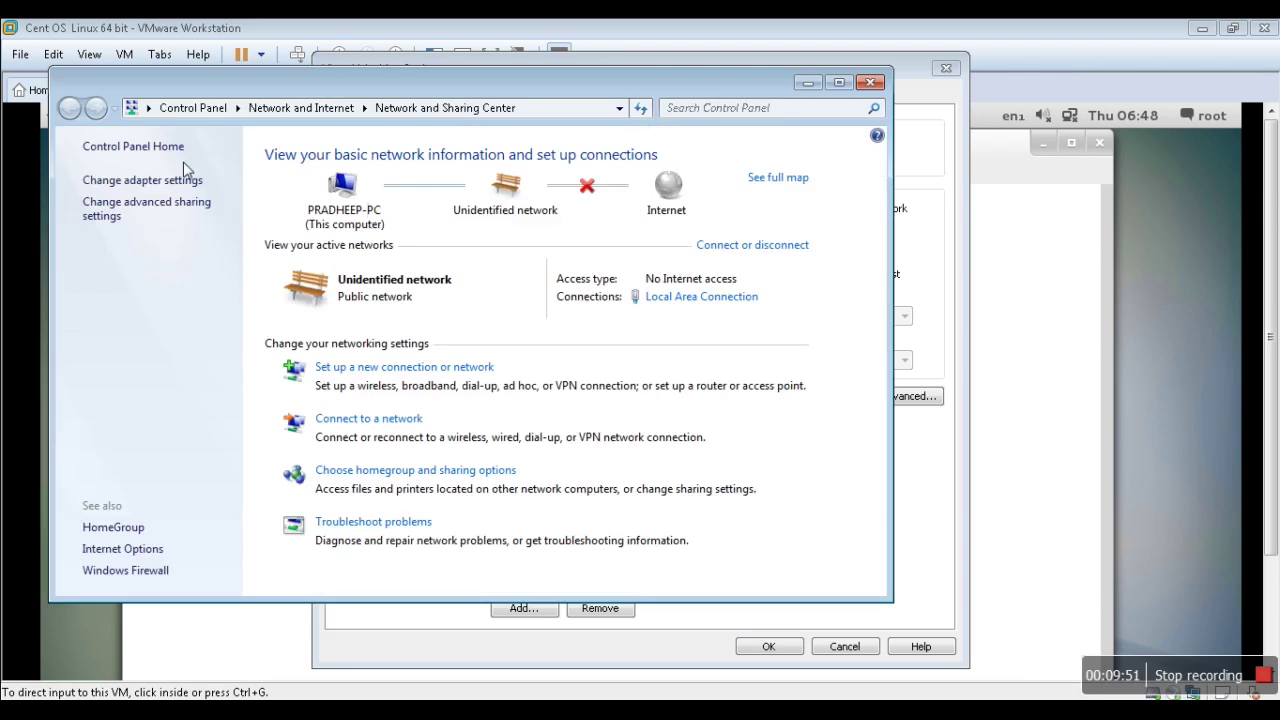
# Open the host's network connections and examine the Local Area Connection, VMnet1 and VMnet8 adapters
pyautogui.click(180, 179)
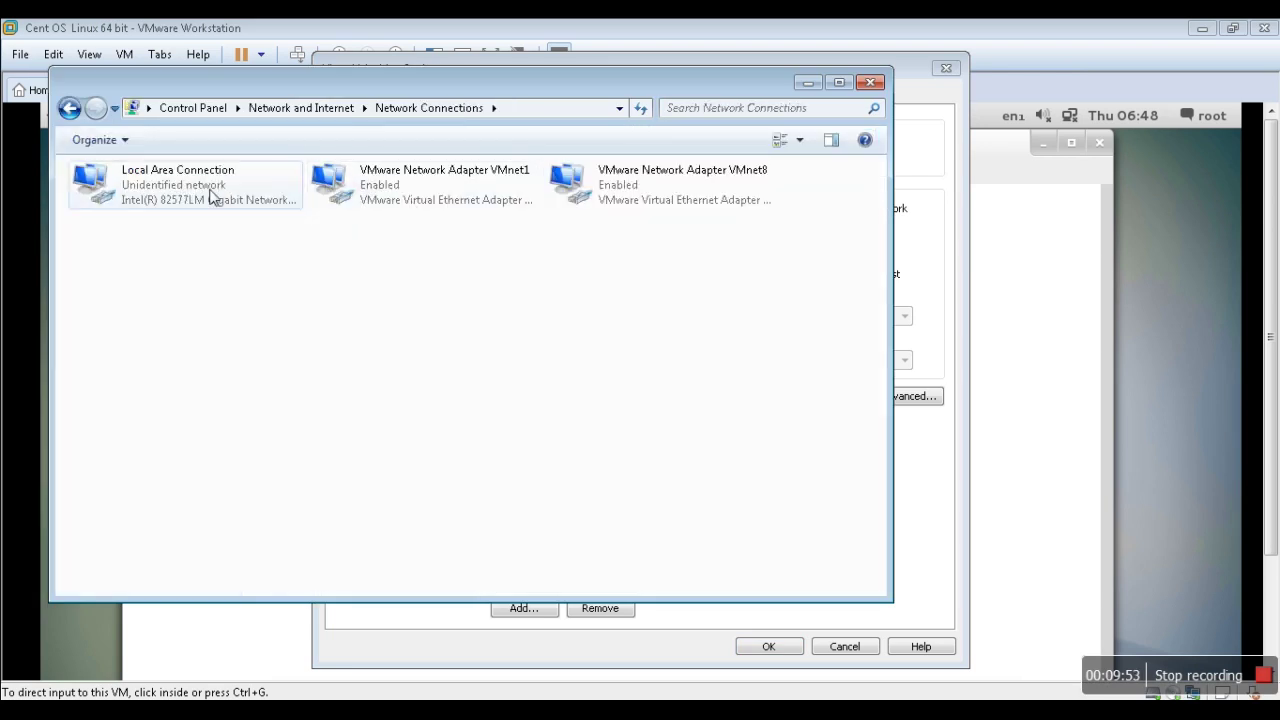
pyautogui.click(212, 197)
pyautogui.click(503, 190)
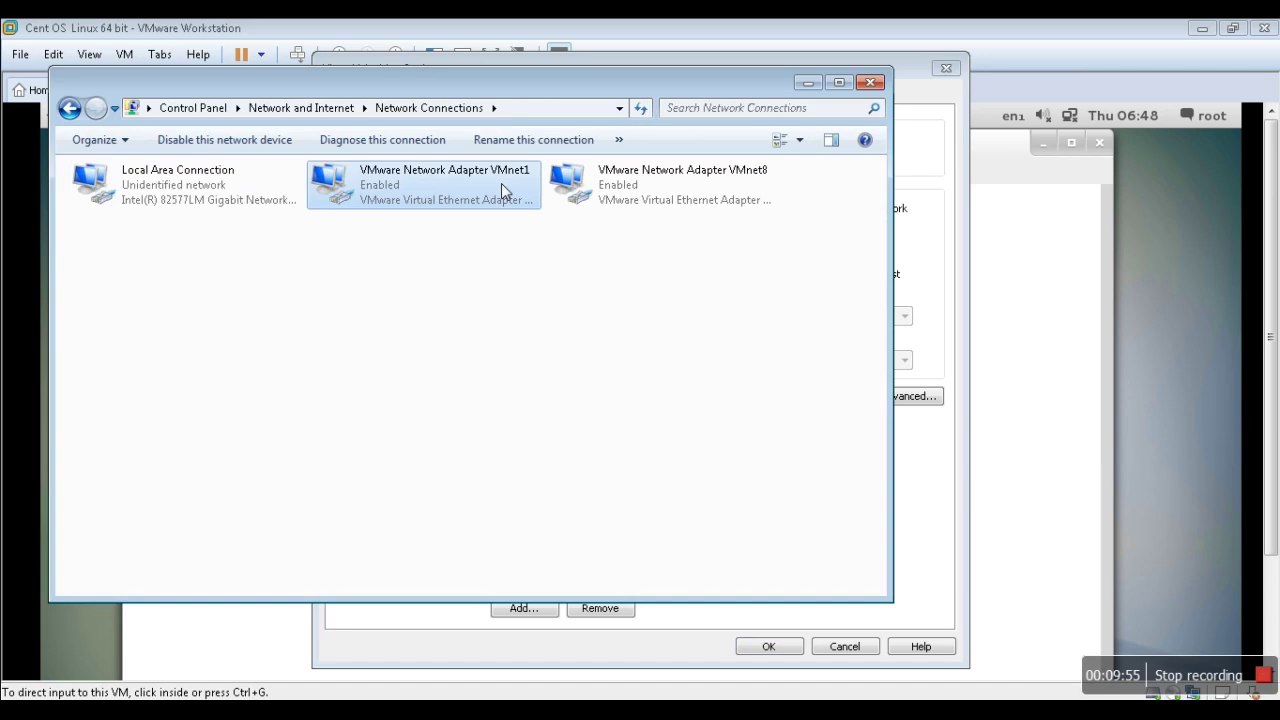
pyautogui.click(724, 186)
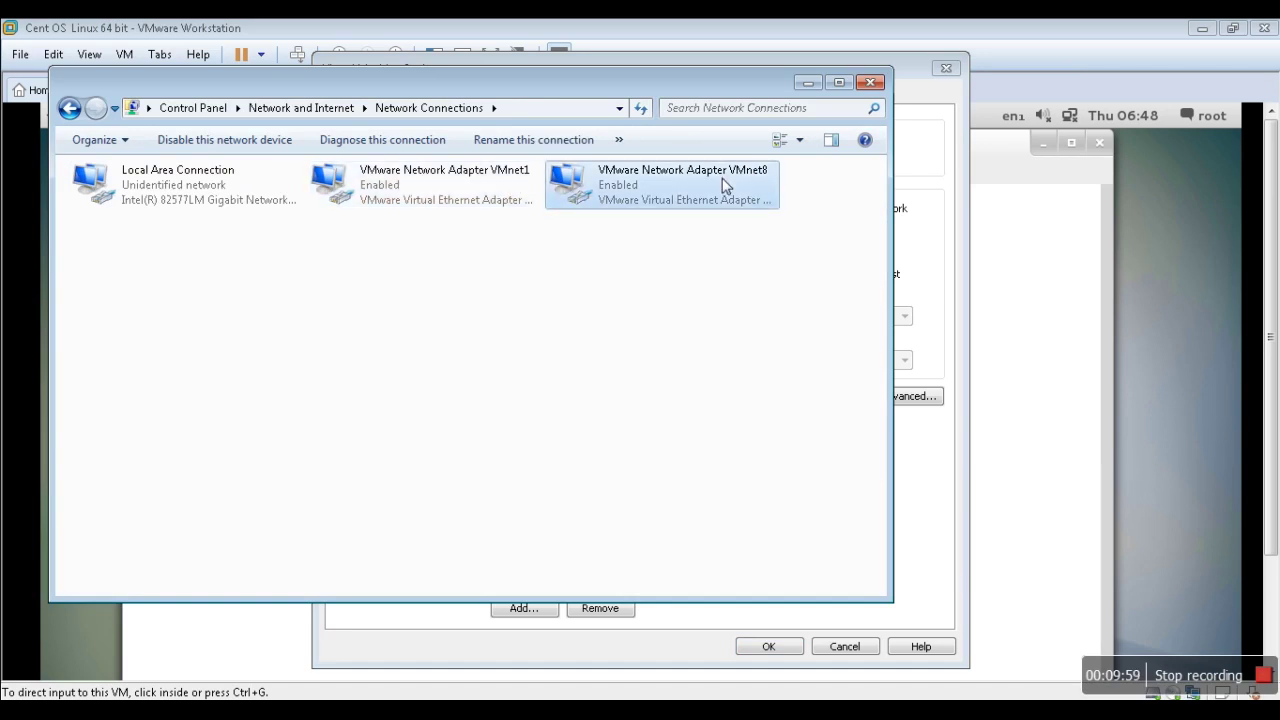
pyautogui.click(248, 188)
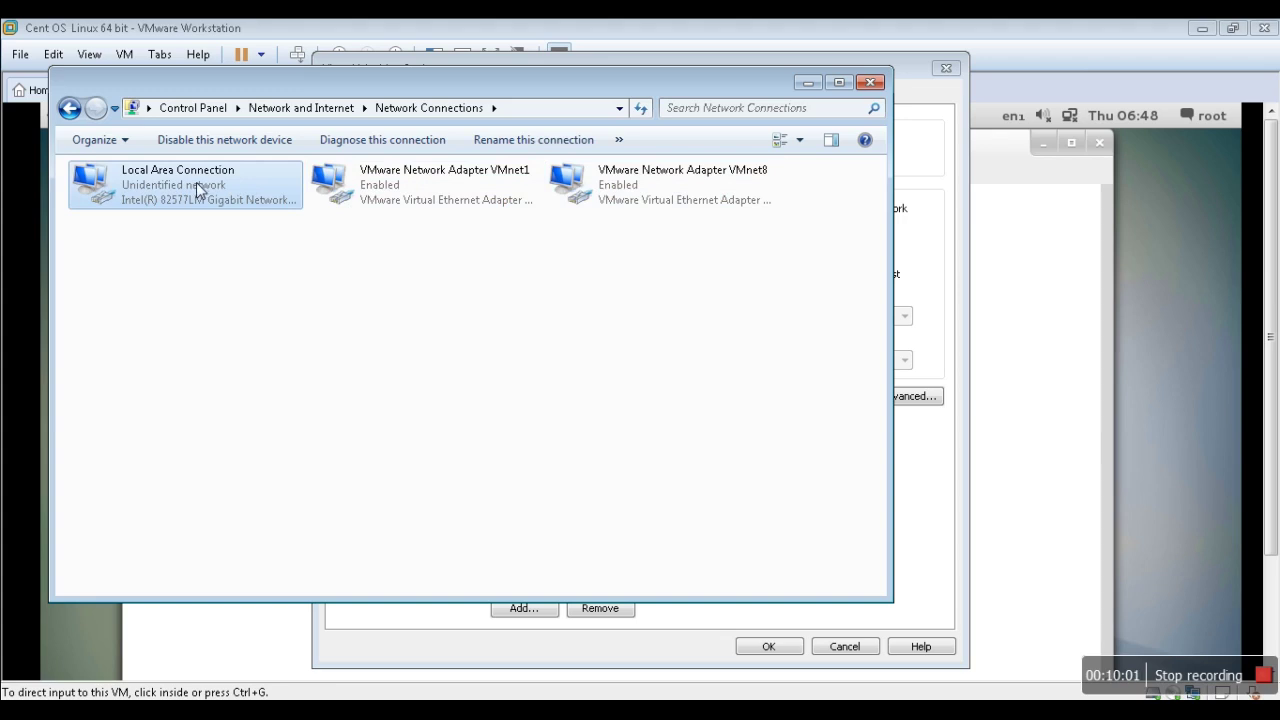
# Close the host's Network Connections window and the CentOS Virtual Machine Settings, and return to the CentOS desktop
pyautogui.click(870, 83)
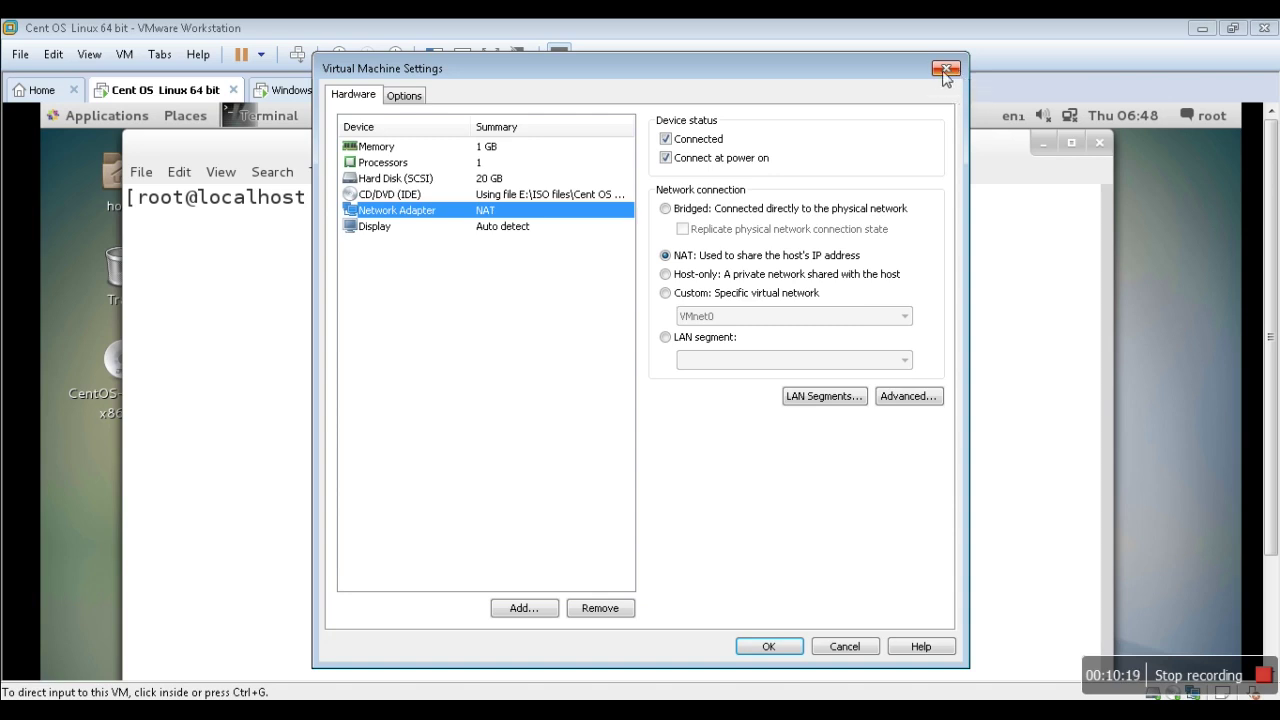
pyautogui.click(945, 69)
pyautogui.click(608, 335)
# Minimize the 192.168.1.50 remote desktop session and switch to the presentation's closing slide
pyautogui.moveTo(826, 28)
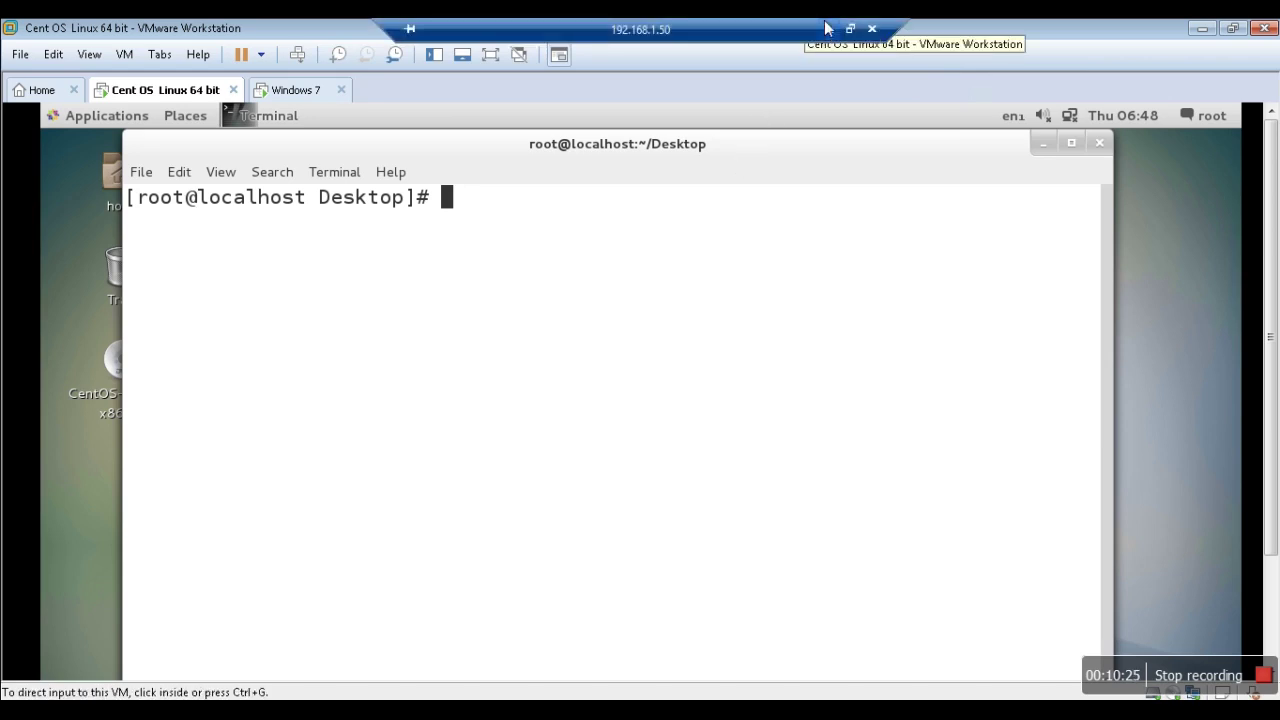
pyautogui.click(826, 28)
pyautogui.click(716, 316)
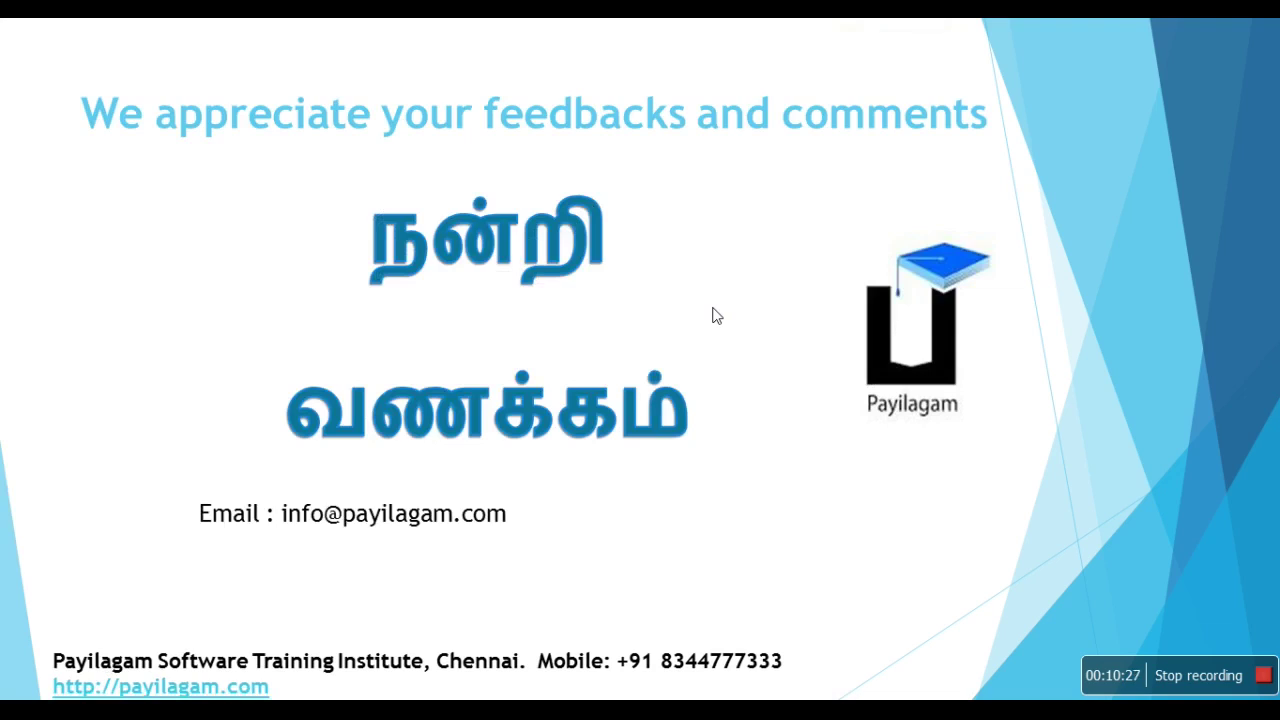